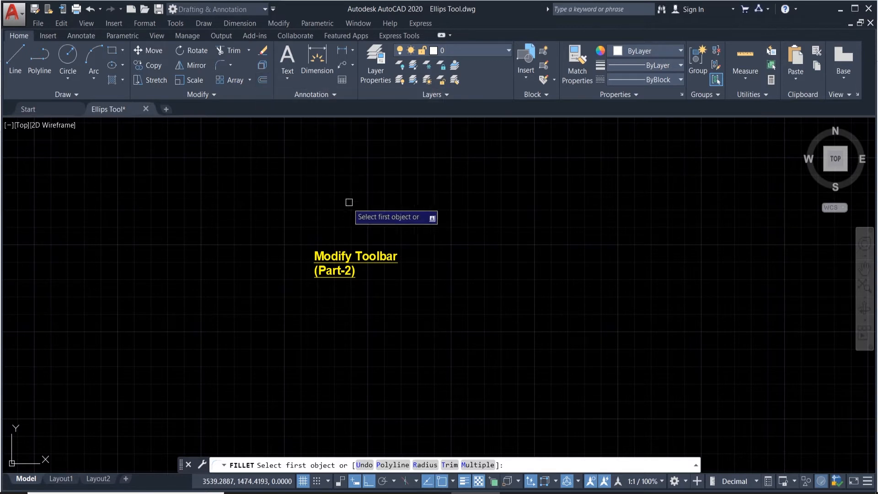
- End the active Fillet command with the Modify Toolbar (Part-2) title in view
{"action": "scroll", "coordinate": [348, 284], "scroll_direction": "up", "scroll_amount": 6}
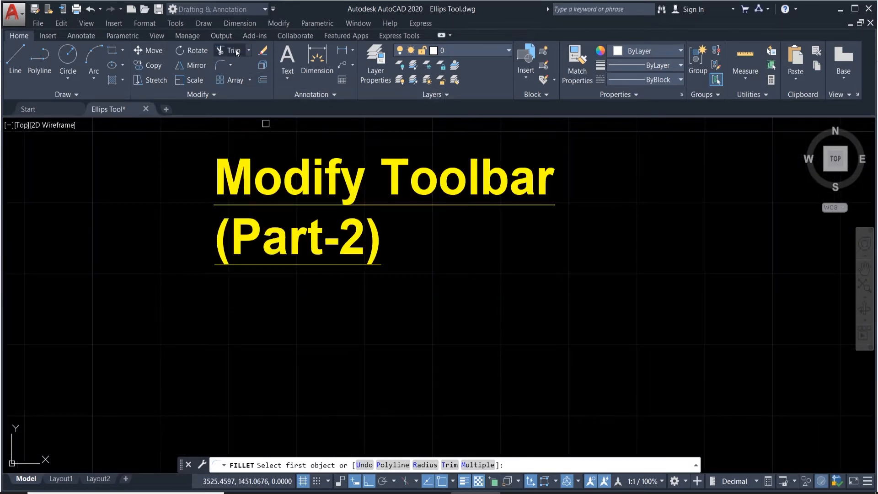
{"action": "scroll", "coordinate": [286, 219], "scroll_direction": "down", "scroll_amount": 4}
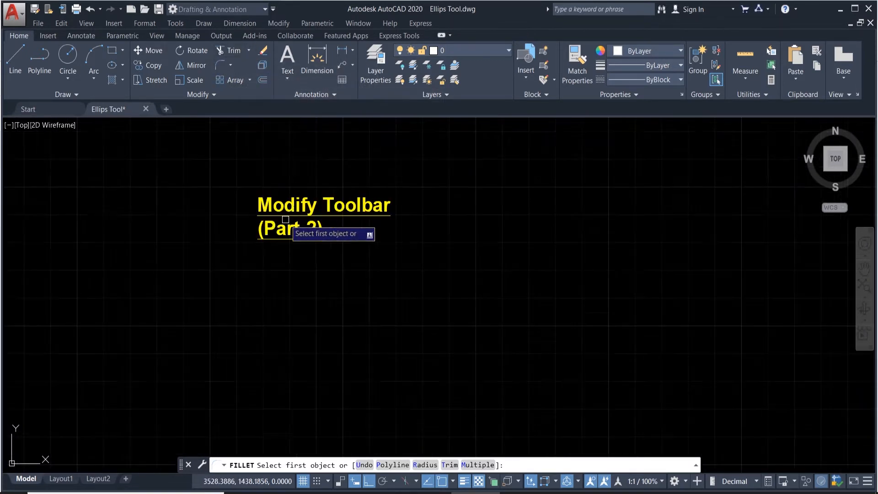
{"action": "scroll", "coordinate": [283, 231], "scroll_direction": "up", "scroll_amount": 2}
{"action": "key", "text": "Escape"}
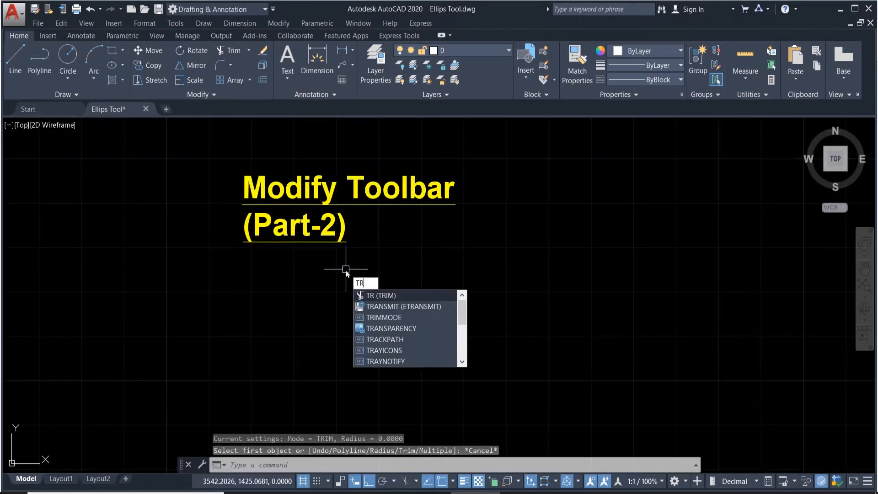
{"action": "key", "text": "Return"}
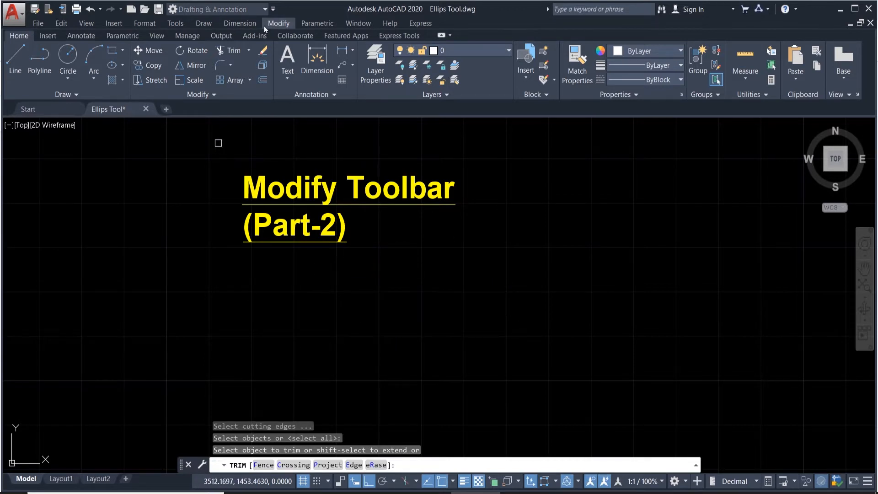
{"action": "left_click", "coordinate": [286, 26]}
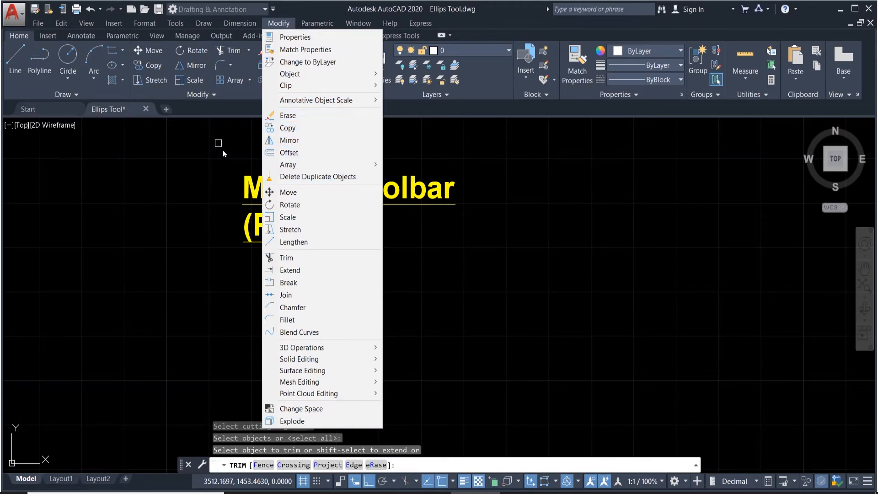
{"action": "left_click", "coordinate": [234, 50]}
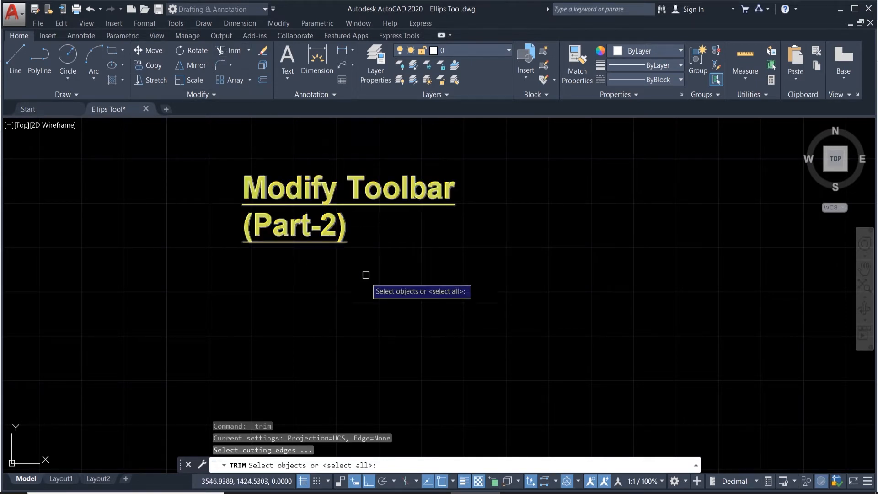
{"action": "key", "text": "Escape"}
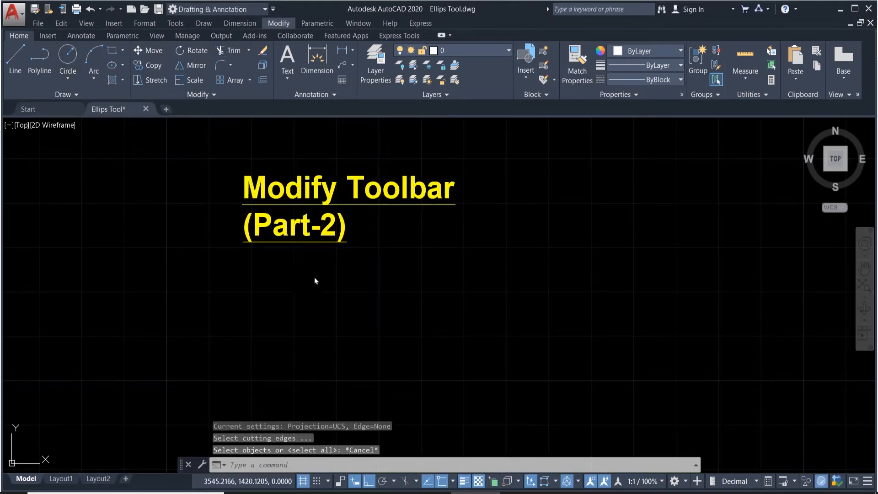
- Draw six horizontal construction lines at varying spacings in the empty area below the title text
{"action": "left_click", "coordinate": [77, 94]}
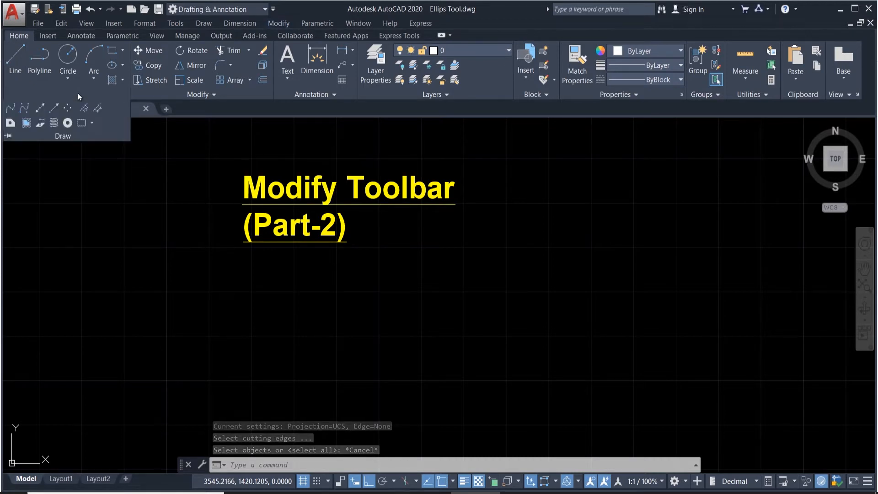
{"action": "left_click", "coordinate": [38, 111]}
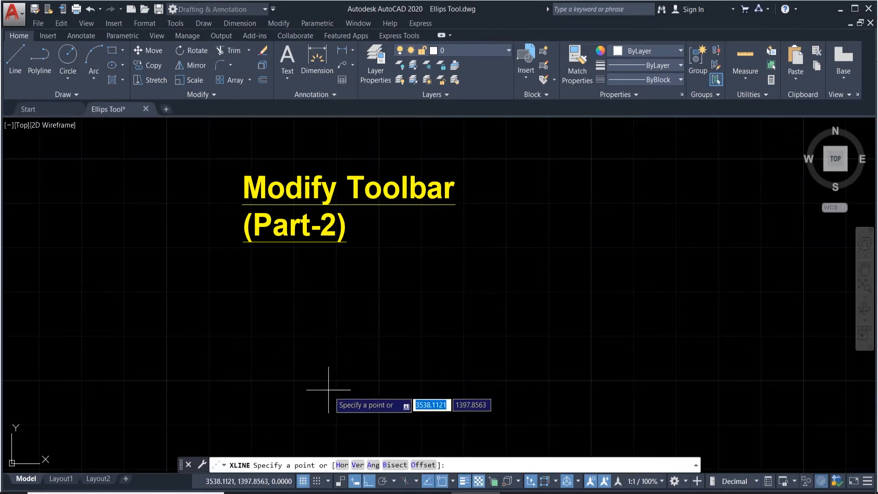
{"action": "left_click", "coordinate": [340, 465]}
{"action": "scroll", "coordinate": [359, 333], "scroll_direction": "down", "scroll_amount": 3}
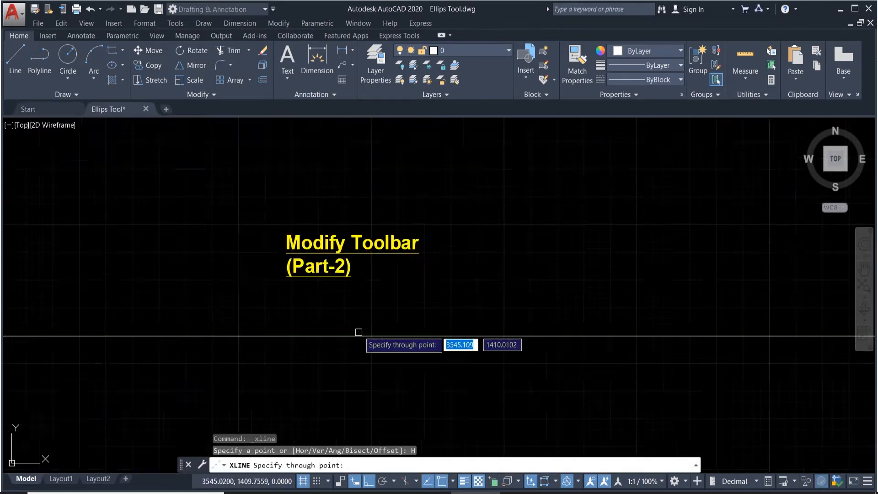
{"action": "scroll", "coordinate": [347, 417], "scroll_direction": "down", "scroll_amount": 6}
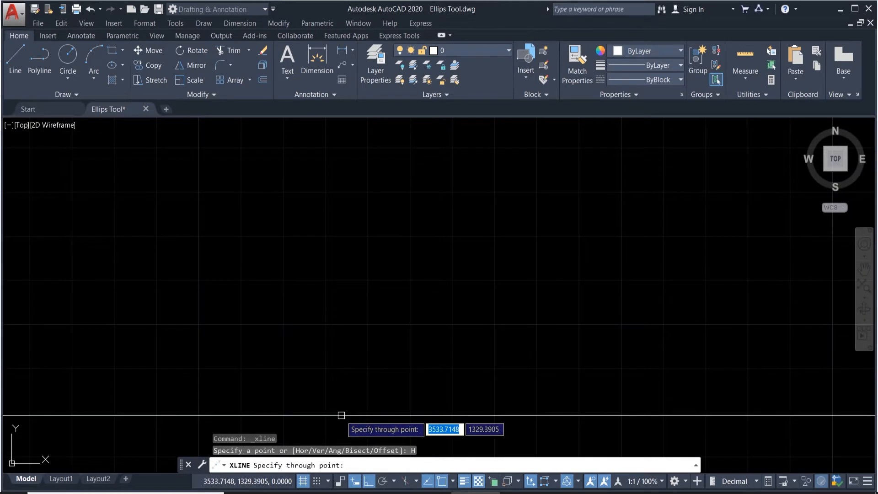
{"action": "left_click", "coordinate": [342, 415]}
{"action": "left_click", "coordinate": [341, 322]}
{"action": "left_click", "coordinate": [329, 265]}
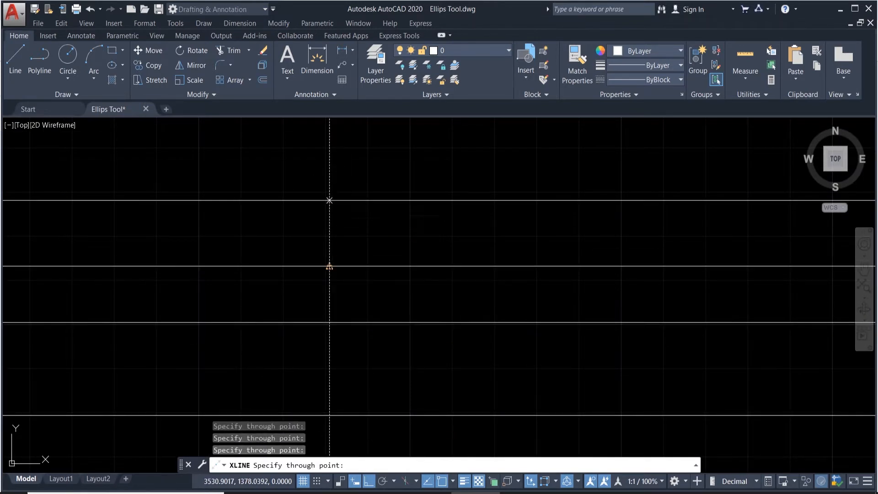
{"action": "left_click", "coordinate": [329, 201]}
{"action": "left_click", "coordinate": [330, 155]}
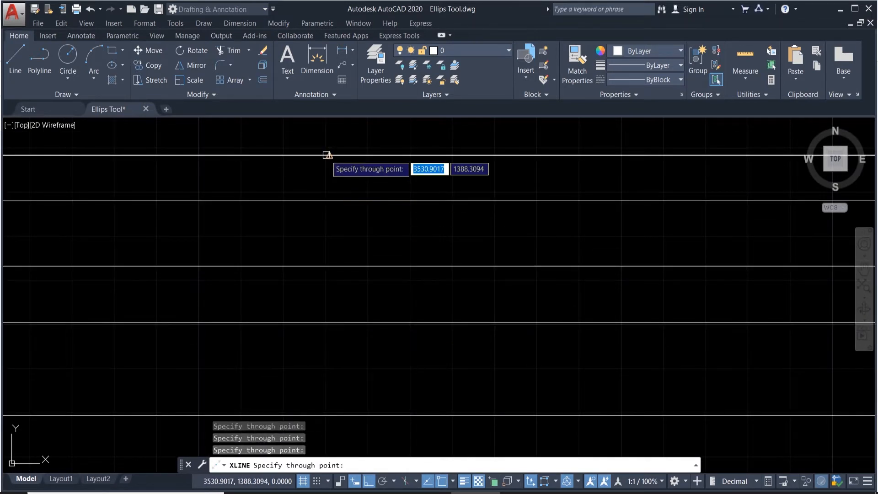
{"action": "left_click", "coordinate": [337, 375]}
{"action": "key", "text": "Escape"}
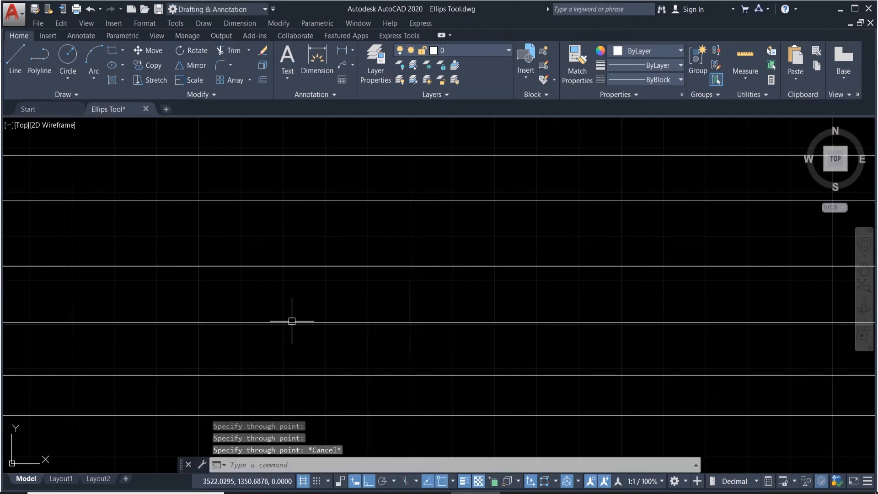
- Draw five vertical construction lines across the horizontal ones to form a grid
{"action": "type", "text": "xl"}
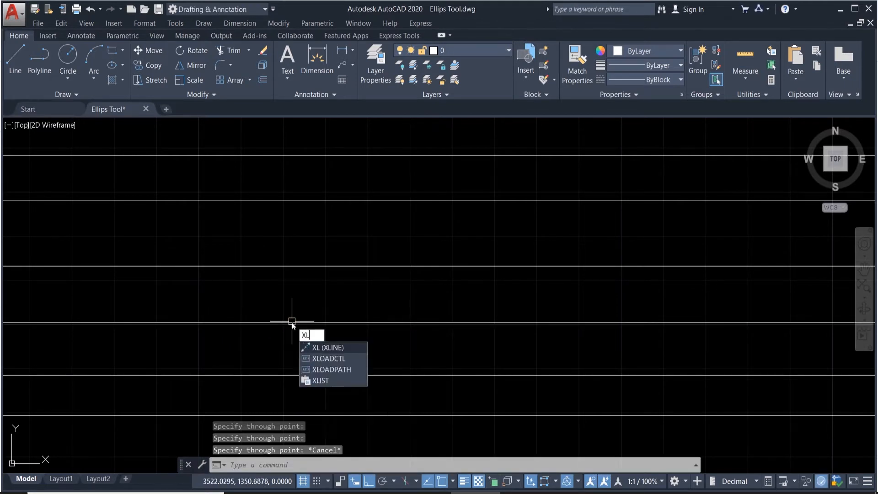
{"action": "key", "text": "Return"}
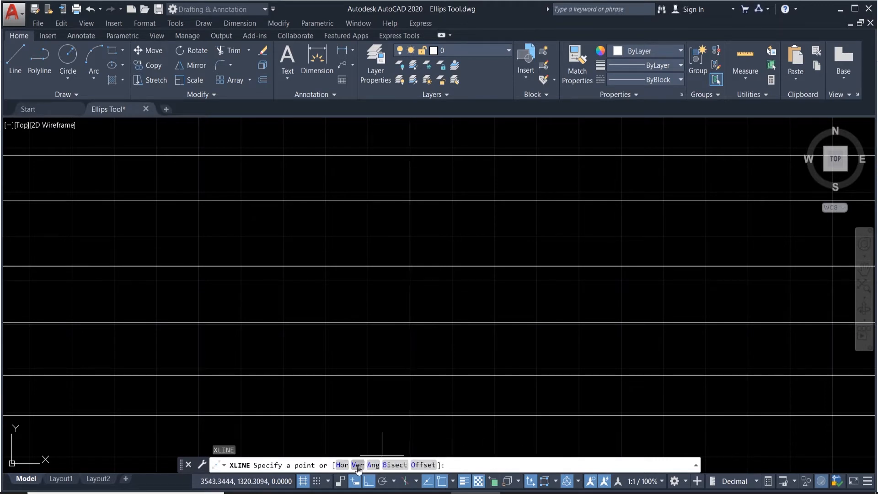
{"action": "left_click", "coordinate": [357, 465]}
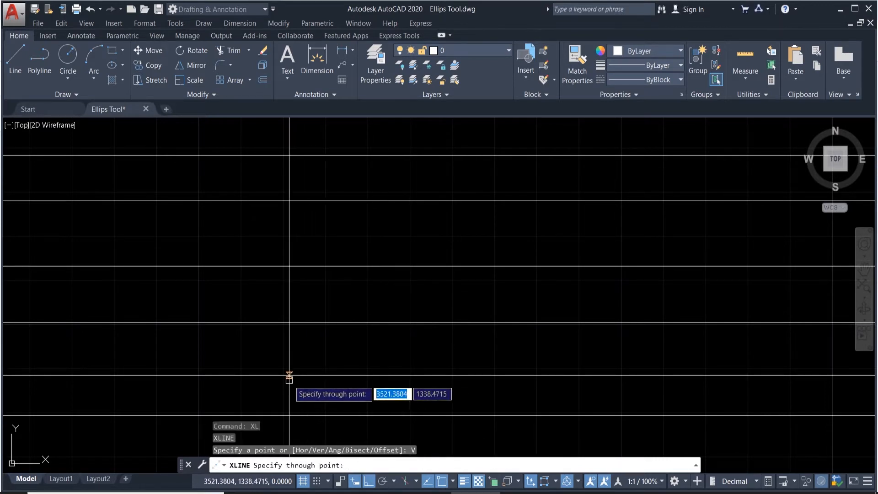
{"action": "left_click", "coordinate": [204, 372]}
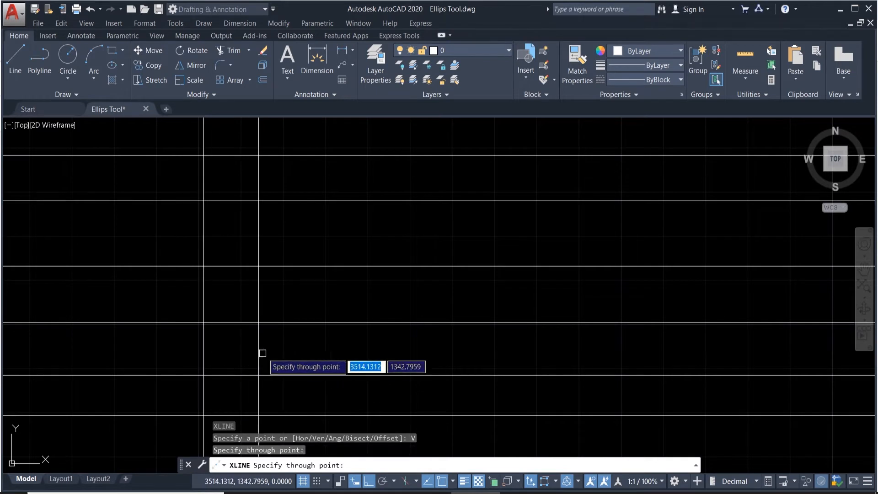
{"action": "left_click", "coordinate": [298, 319]}
{"action": "left_click", "coordinate": [394, 266]}
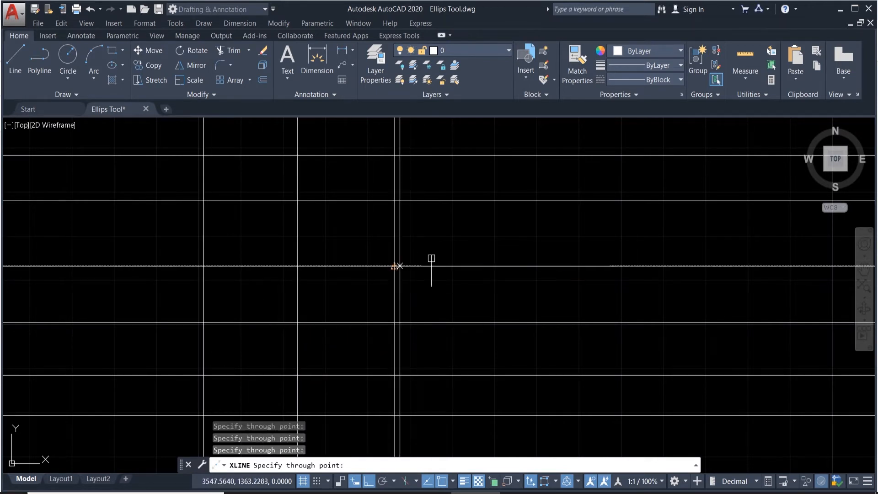
{"action": "left_click", "coordinate": [498, 201]}
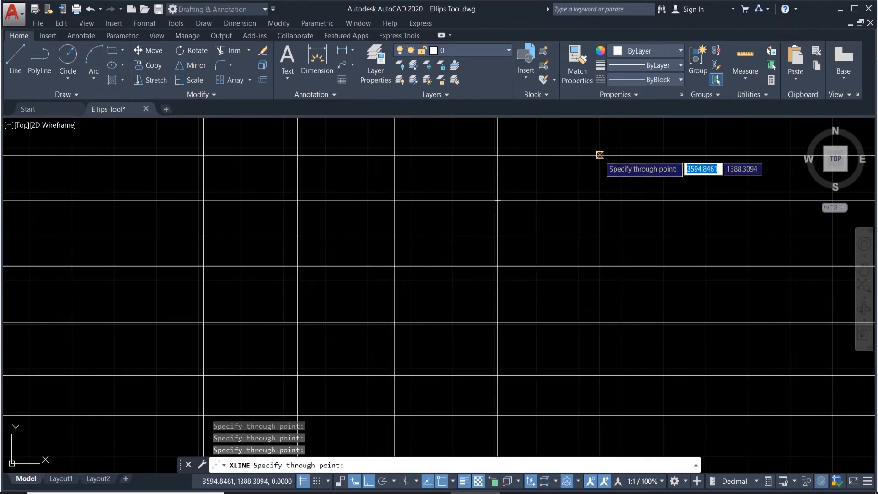
{"action": "left_click", "coordinate": [599, 155]}
{"action": "key", "text": "Escape"}
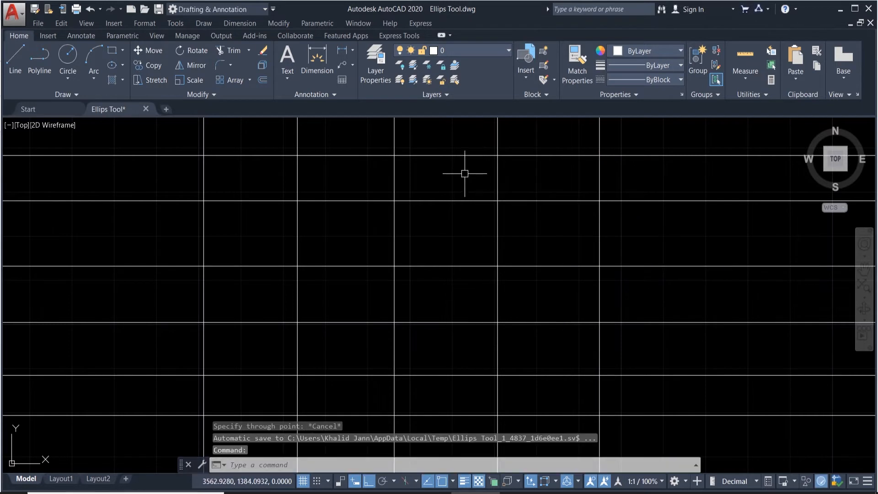
- With all lines as cutting edges, trim the top two horizontals between verticals two and three, the next two between three and four, and the second between four and five
{"action": "left_click", "coordinate": [233, 51]}
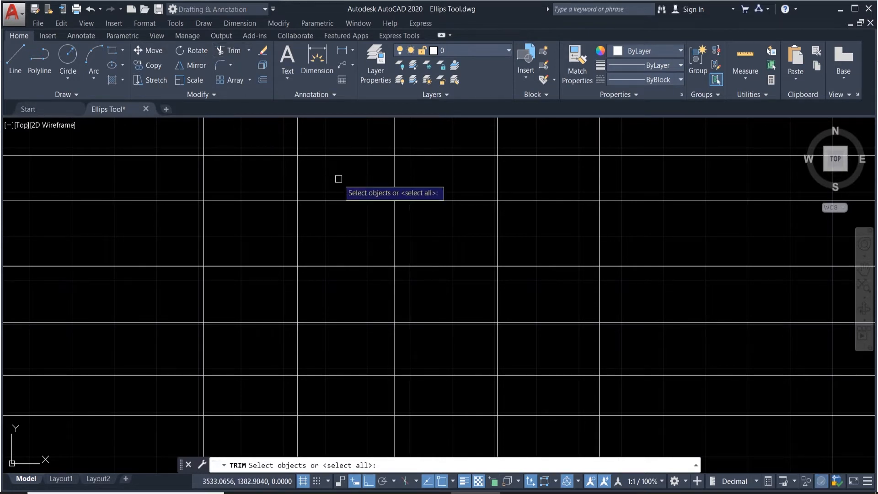
{"action": "key", "text": "Return"}
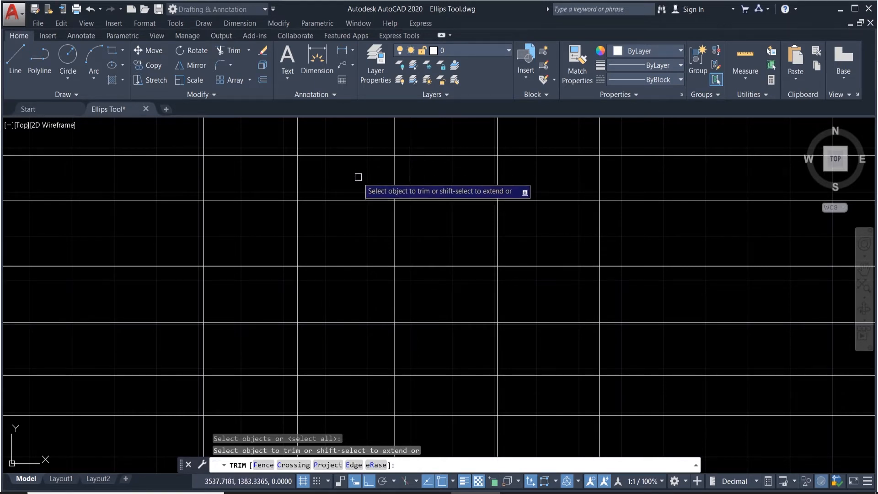
{"action": "left_click", "coordinate": [348, 154]}
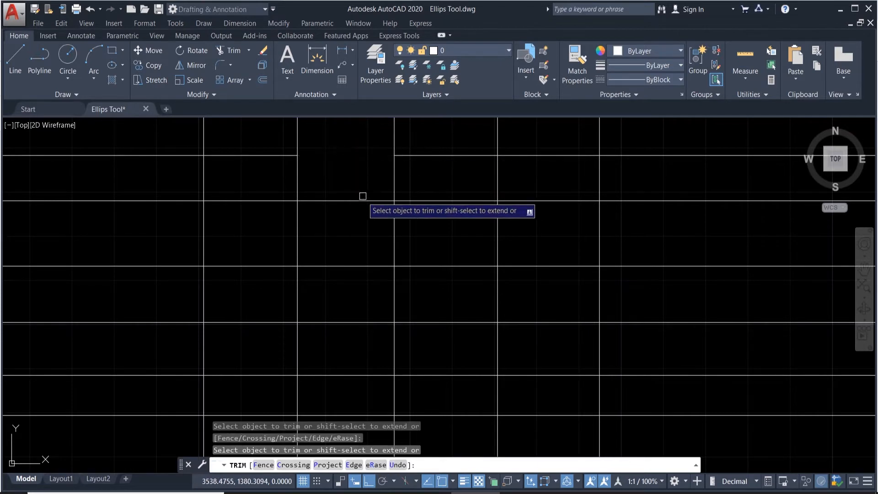
{"action": "left_click", "coordinate": [361, 201]}
{"action": "left_click", "coordinate": [444, 265]}
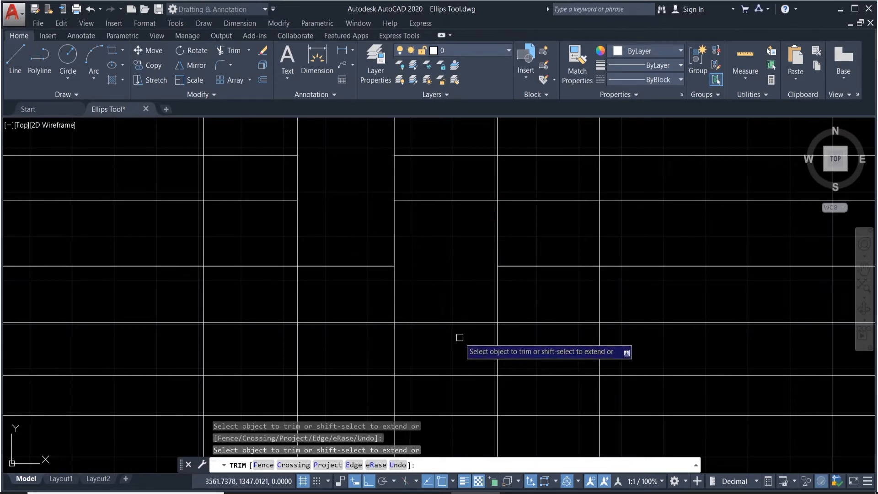
{"action": "left_click", "coordinate": [459, 323]}
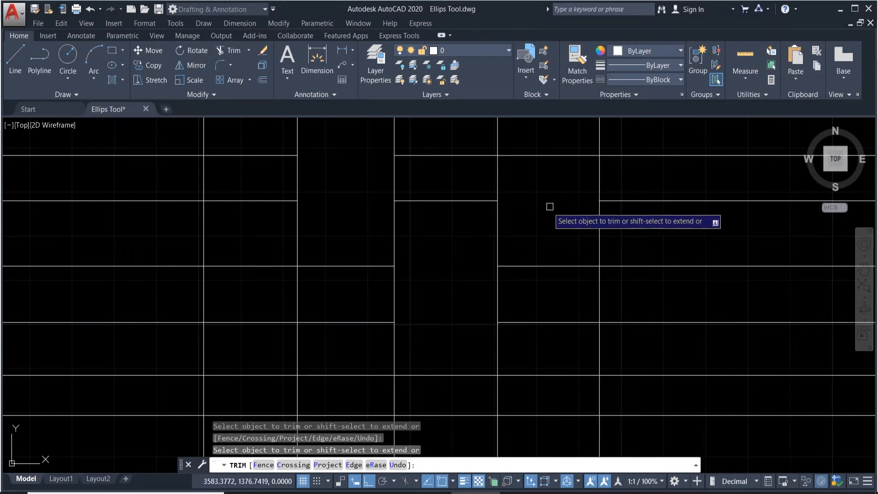
{"action": "key", "text": "Escape"}
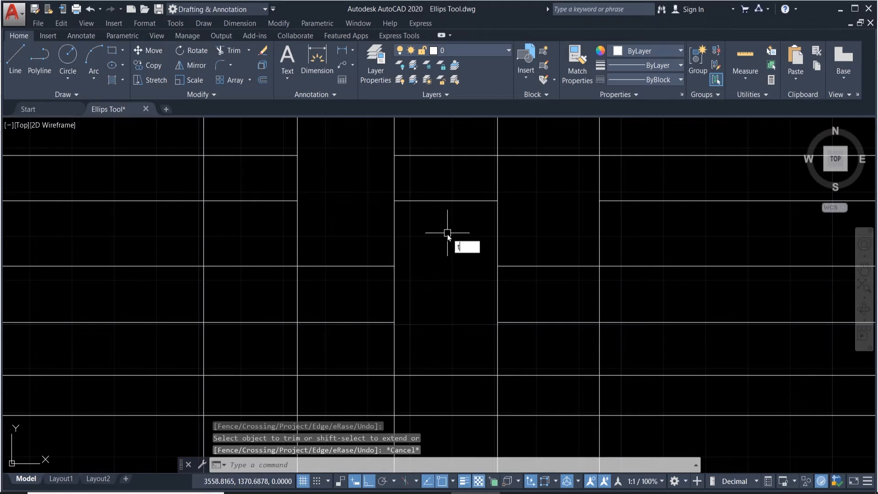
- Trim the fourth horizontal line between the first and third verticals, and the third horizontal between the first and second verticals, using all lines as cutting edges
{"action": "type", "text": "r"}
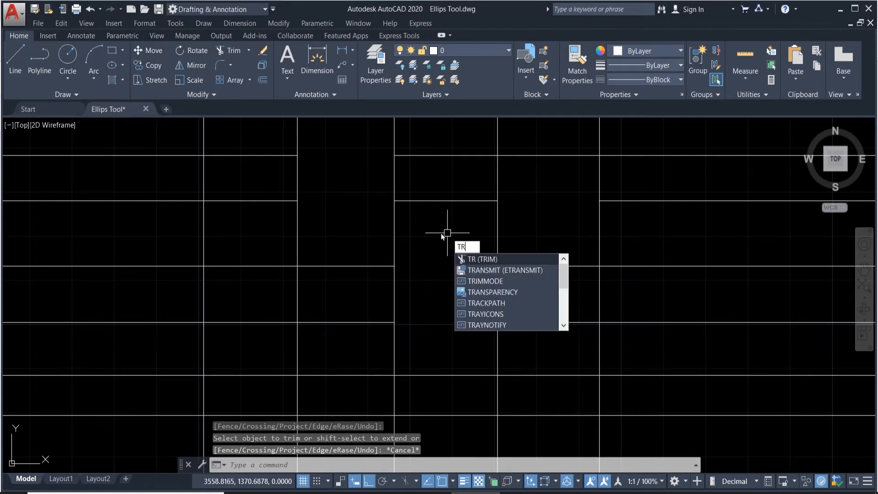
{"action": "key", "text": "Return"}
{"action": "key", "text": "Return"}
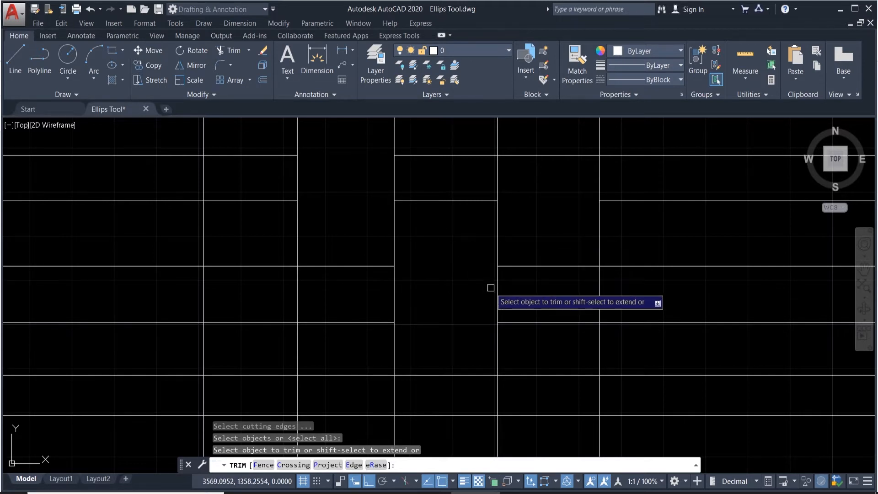
{"action": "left_click", "coordinate": [349, 323]}
{"action": "left_click", "coordinate": [272, 325]}
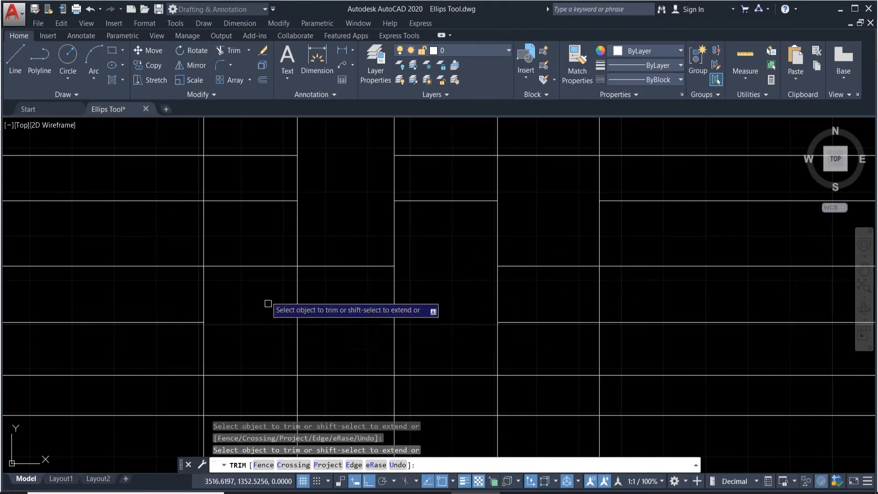
{"action": "left_click", "coordinate": [258, 265]}
- Trim the second vertical line between the second and fifth horizontal lines using crossing selections
{"action": "left_click", "coordinate": [335, 243]}
{"action": "left_click", "coordinate": [273, 228]}
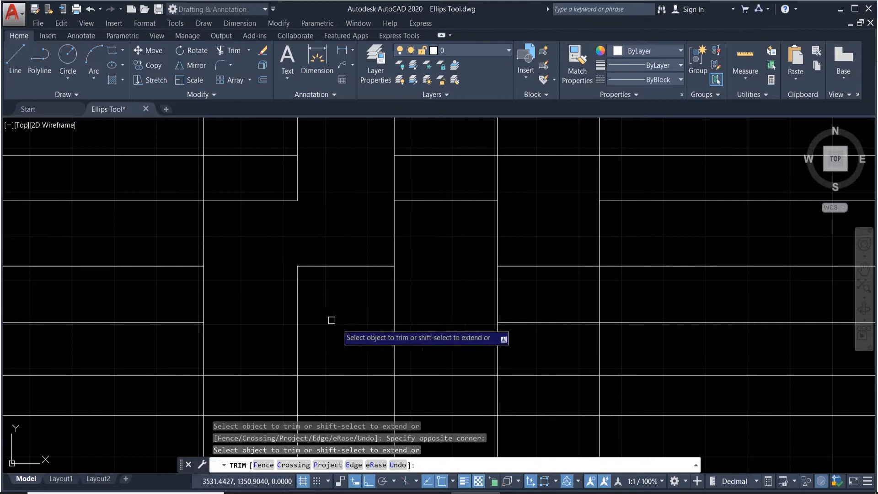
{"action": "left_click", "coordinate": [339, 325]}
{"action": "left_click", "coordinate": [278, 296]}
- Try to trim the isolated piece of the third horizontal line beside the third vertical, and end the Trim command
{"action": "left_click", "coordinate": [353, 266]}
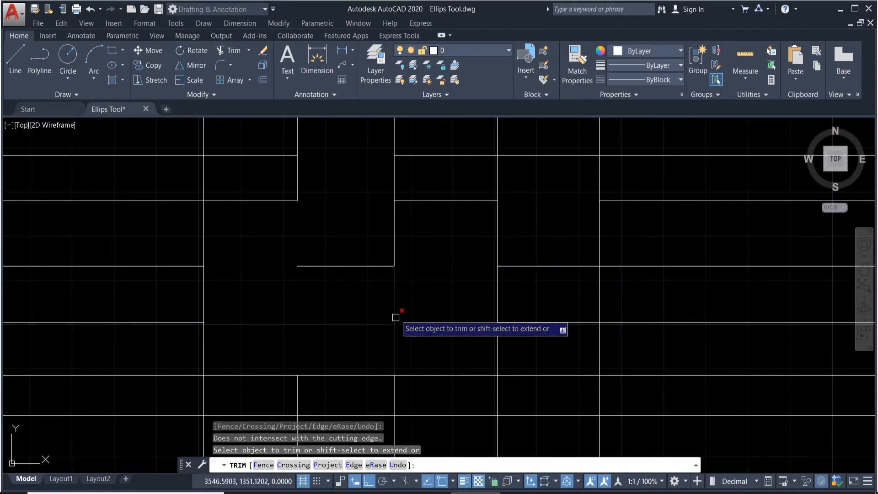
{"action": "left_click", "coordinate": [249, 51]}
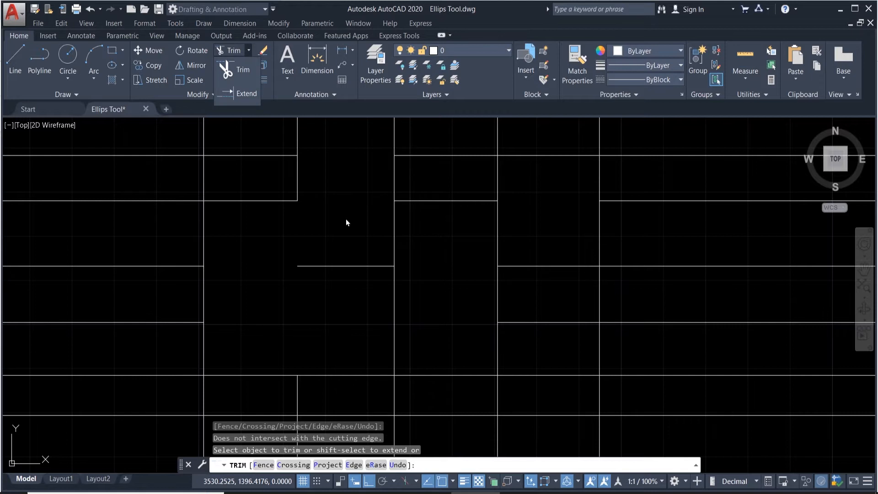
{"action": "left_click", "coordinate": [319, 266]}
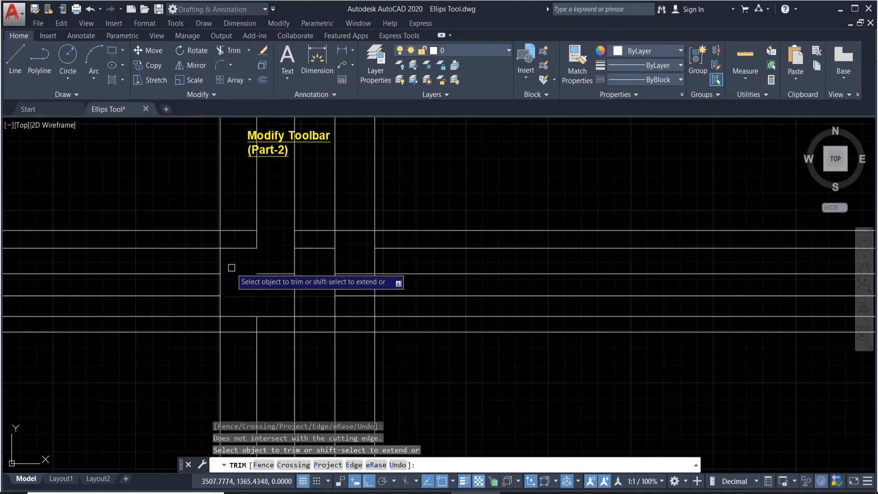
{"action": "scroll", "coordinate": [235, 361], "scroll_direction": "up", "scroll_amount": 2}
{"action": "key", "text": "Escape"}
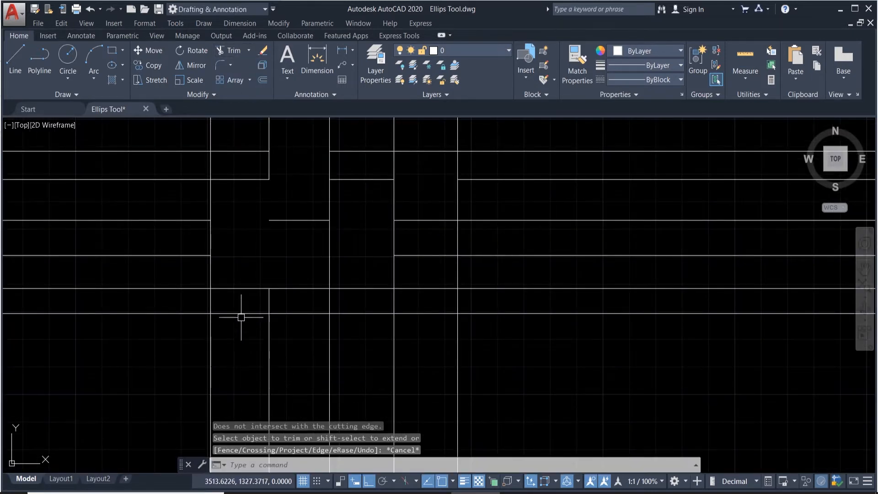
- Using the first vertical and two lowest horizontals as cutting edges, trim verticals two and three below, and both horizontals beyond the first vertical
{"action": "left_click", "coordinate": [232, 50]}
{"action": "left_click", "coordinate": [231, 384]}
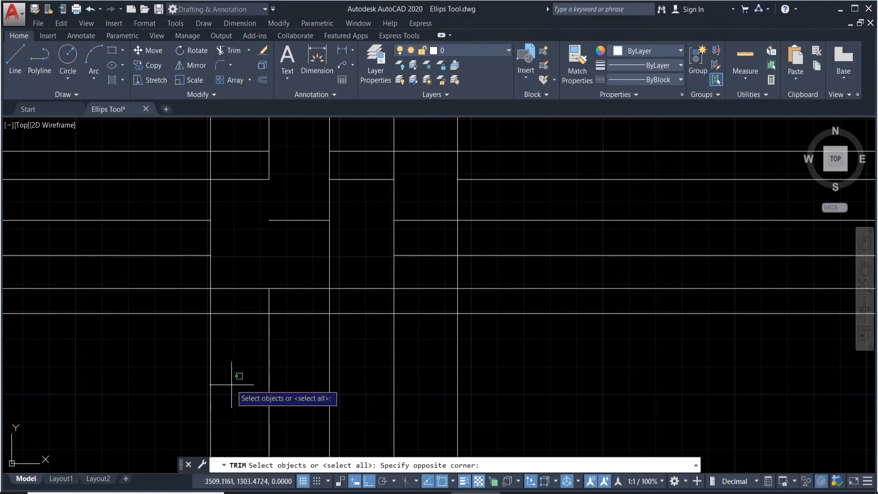
{"action": "left_click", "coordinate": [154, 277]}
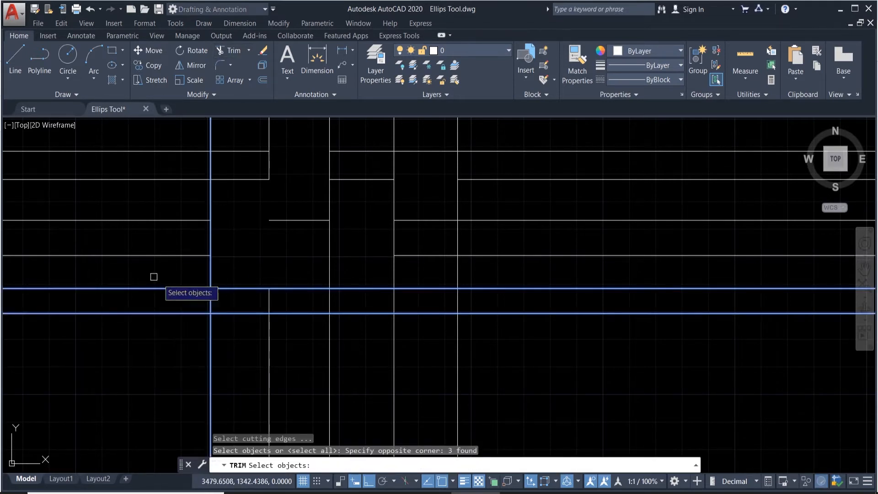
{"action": "key", "text": "Return"}
{"action": "left_click", "coordinate": [269, 342]}
{"action": "left_click", "coordinate": [330, 346]}
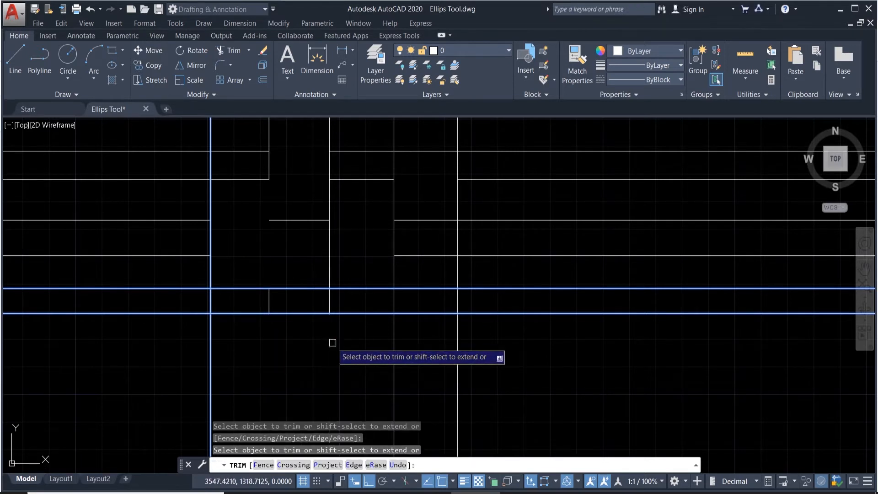
{"action": "left_click", "coordinate": [329, 295]}
{"action": "left_click", "coordinate": [269, 297]}
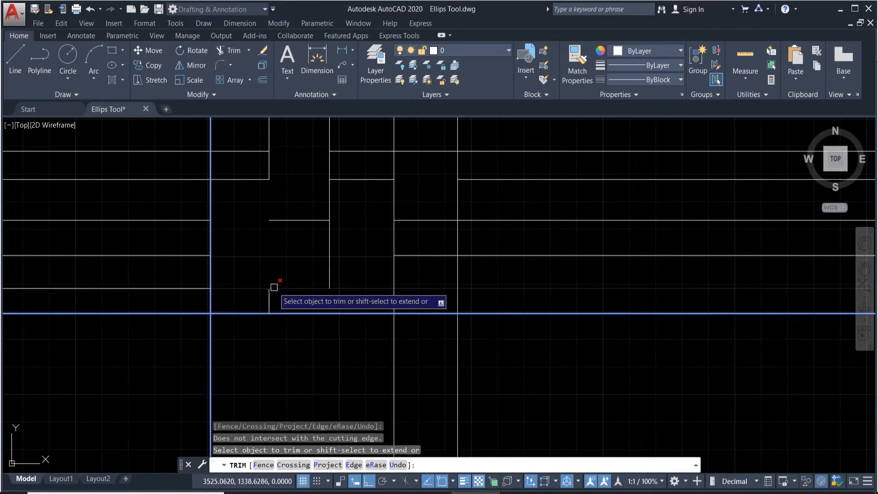
{"action": "left_click", "coordinate": [316, 312]}
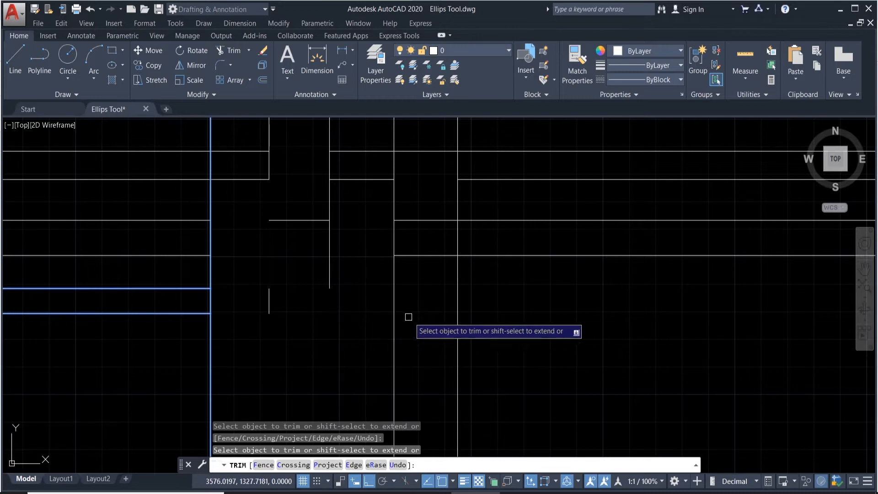
{"action": "key", "text": "Escape"}
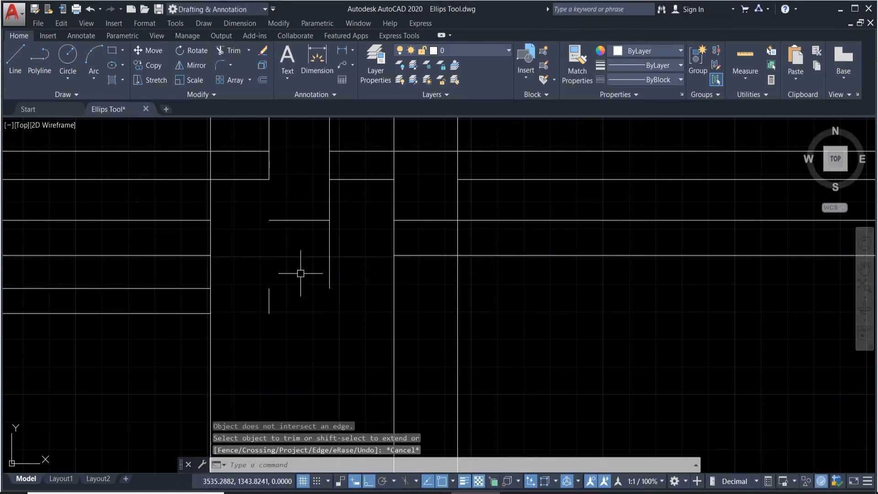
- Undo all the trims to restore the complete grid of construction lines
{"action": "key", "text": "ctrl+z"}
{"action": "key", "text": "ctrl+z"}
{"action": "key", "text": "ctrl+z"}
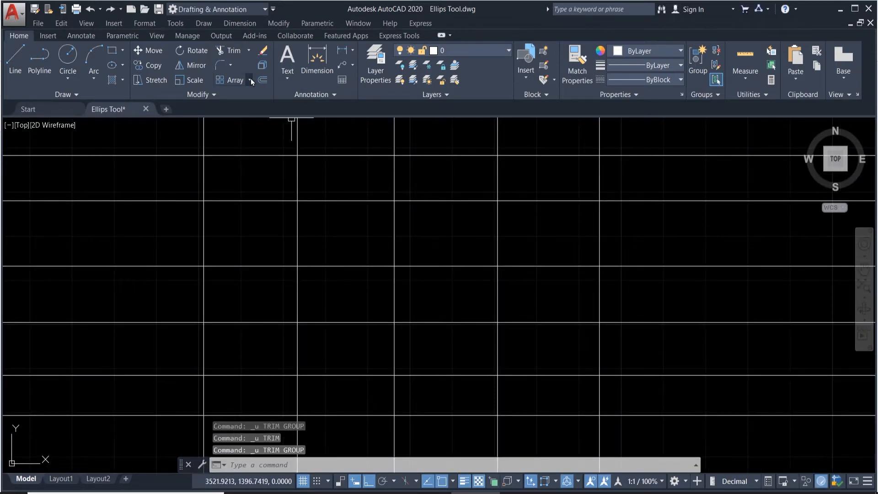
- With all lines as cutting edges, trim the ring of segments around the central two-by-two block of cells using crossing selections
{"action": "left_click", "coordinate": [227, 51]}
{"action": "key", "text": "Return"}
{"action": "left_click", "coordinate": [532, 358]}
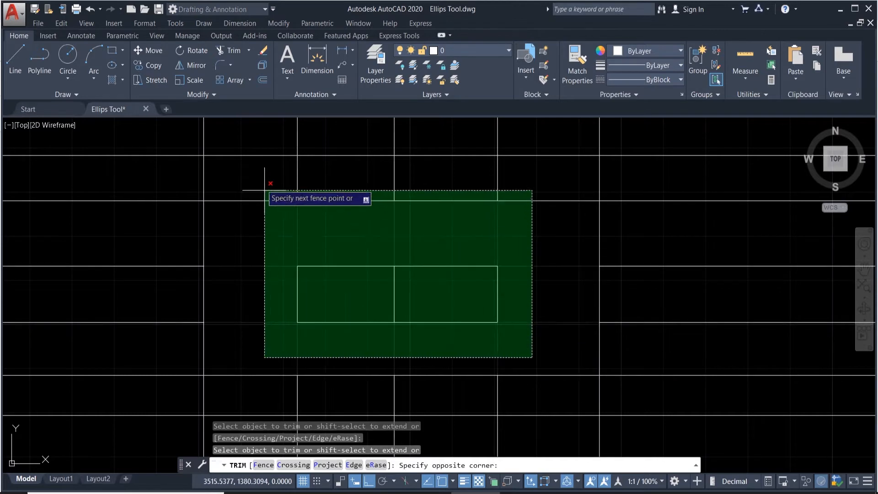
{"action": "left_click", "coordinate": [257, 165]}
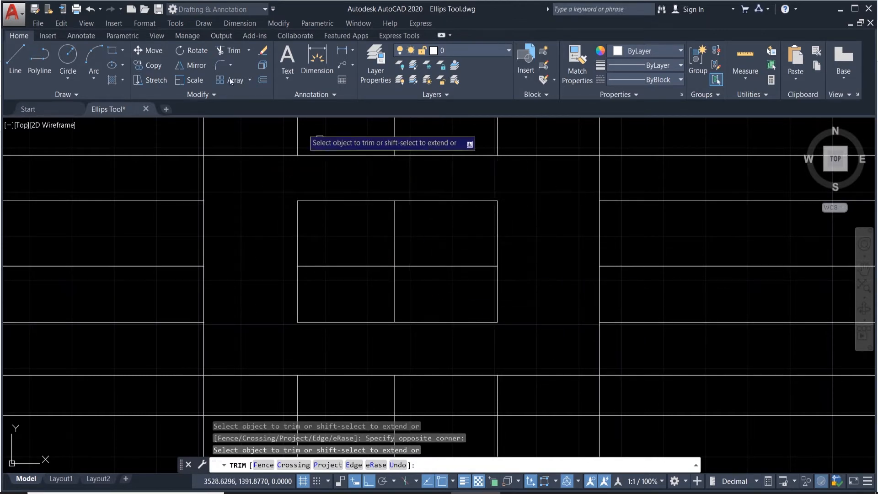
{"action": "key", "text": "Escape"}
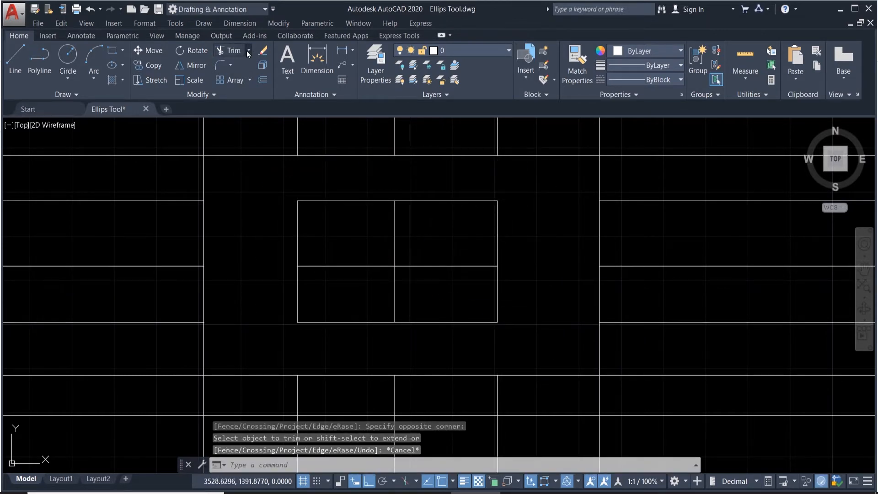
- Try Extend with all lines as boundaries on the block's upper horizontal line and its verticals toward the top horizontal, and undo it
{"action": "left_click", "coordinate": [246, 51]}
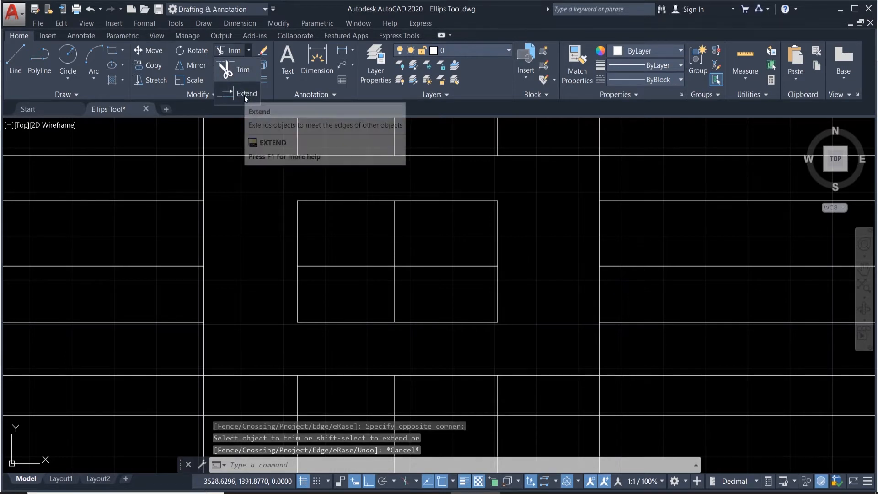
{"action": "left_click", "coordinate": [251, 200]}
{"action": "type", "text": "e"}
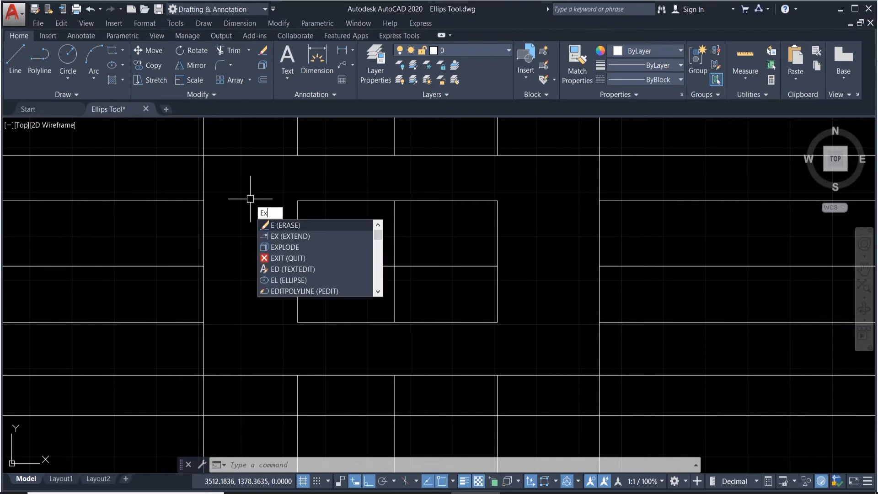
{"action": "type", "text": "x"}
{"action": "key", "text": "Return"}
{"action": "key", "text": "Return"}
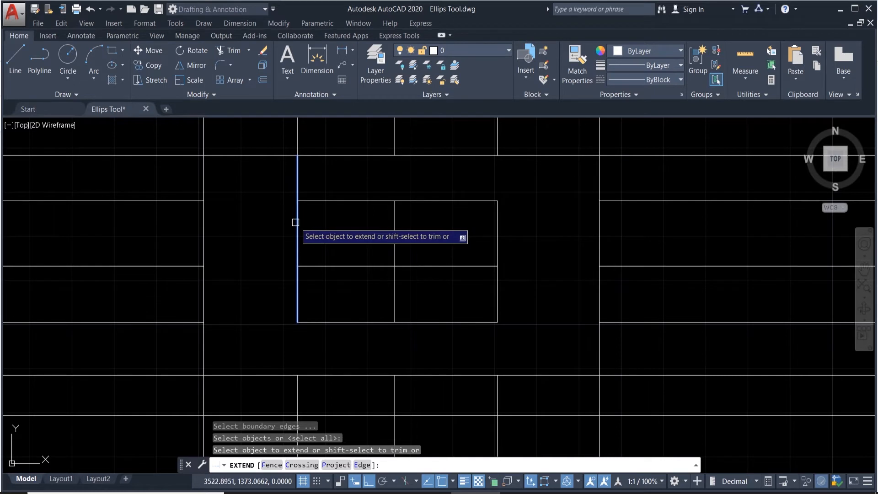
{"action": "left_click", "coordinate": [314, 199]}
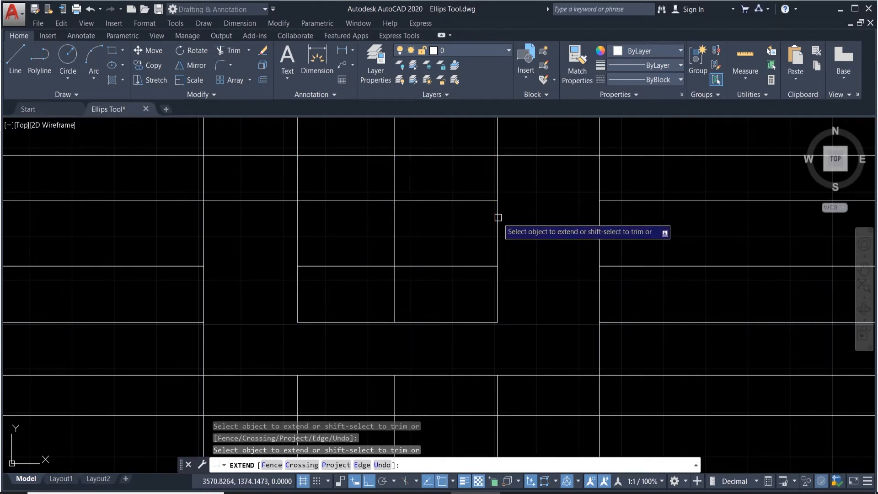
{"action": "left_click", "coordinate": [472, 201]}
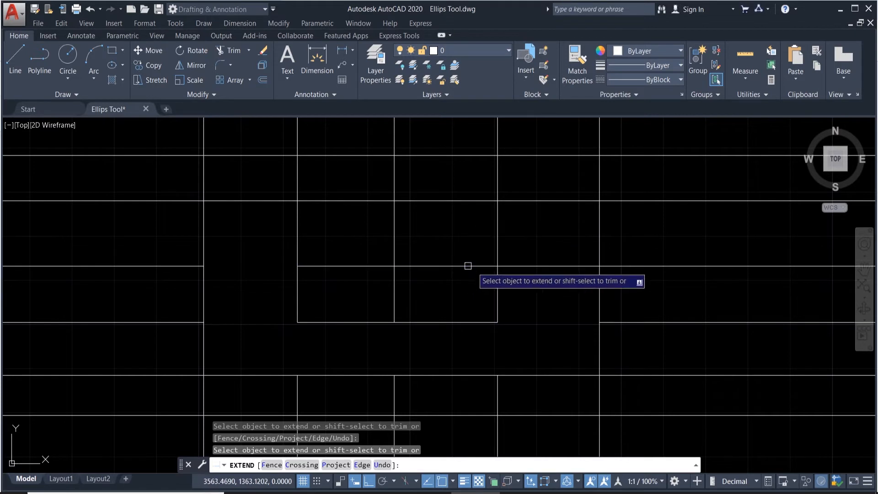
{"action": "key", "text": "Escape"}
{"action": "key", "text": "ctrl+z"}
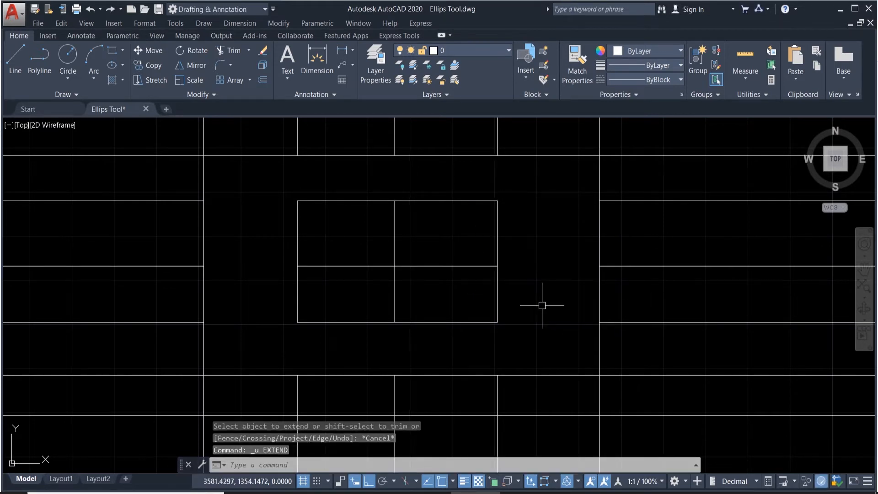
- With all lines as boundaries, extend horizontals two to four across both side gaps and verticals two to four down to the fifth horizontal
{"action": "left_click", "coordinate": [229, 52]}
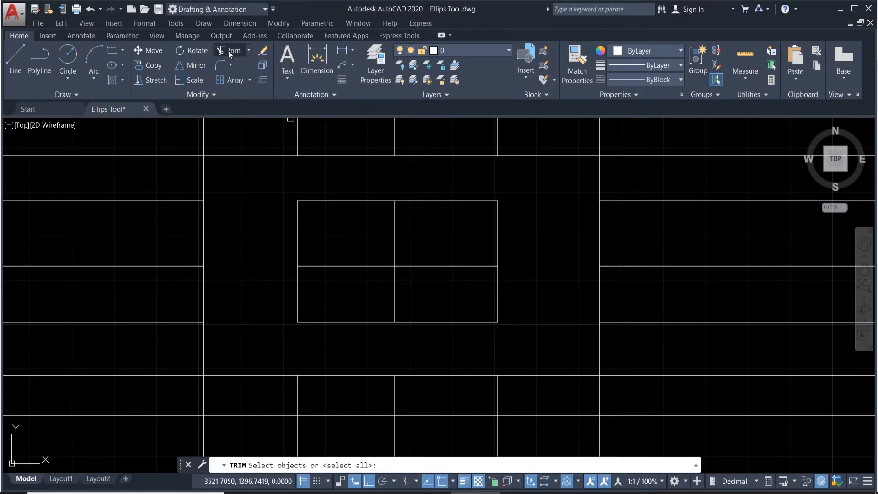
{"action": "left_click", "coordinate": [249, 50]}
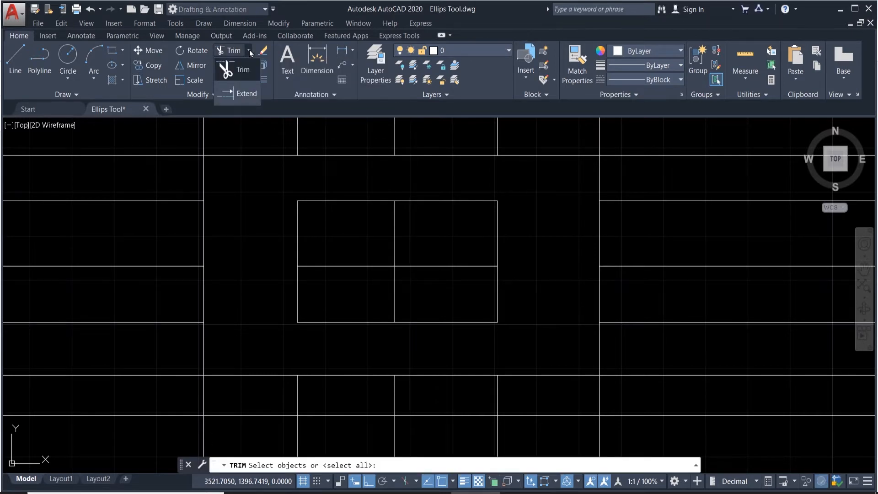
{"action": "left_click", "coordinate": [234, 94]}
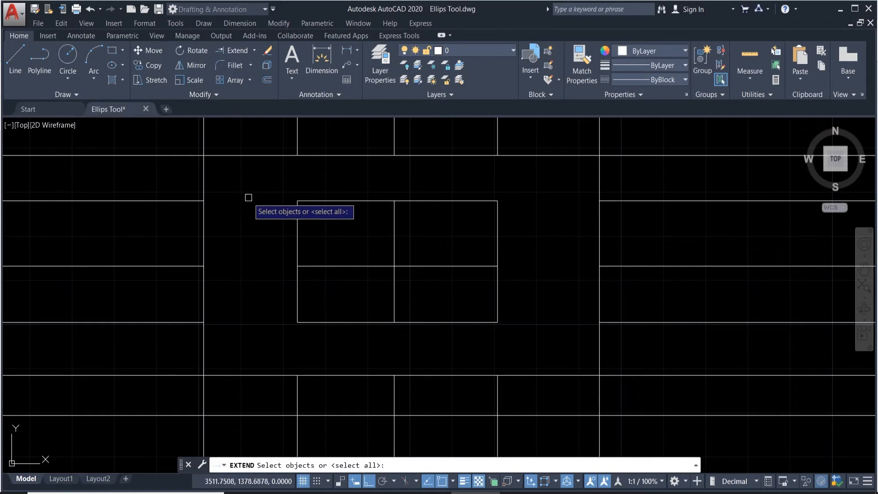
{"action": "key", "text": "Return"}
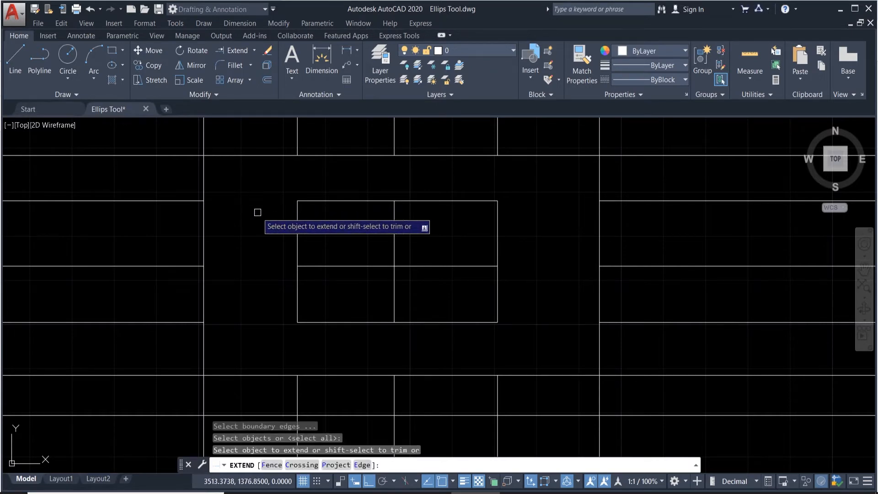
{"action": "left_click", "coordinate": [190, 200]}
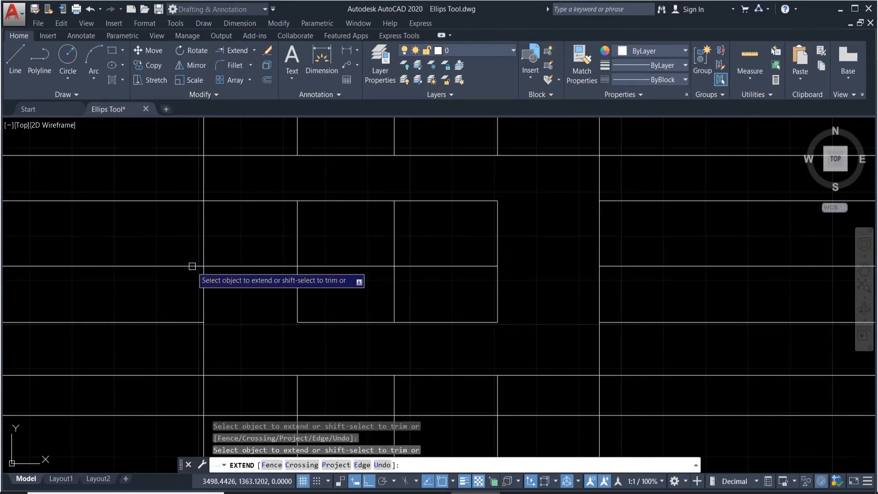
{"action": "left_click", "coordinate": [394, 295]}
{"action": "left_click", "coordinate": [297, 300]}
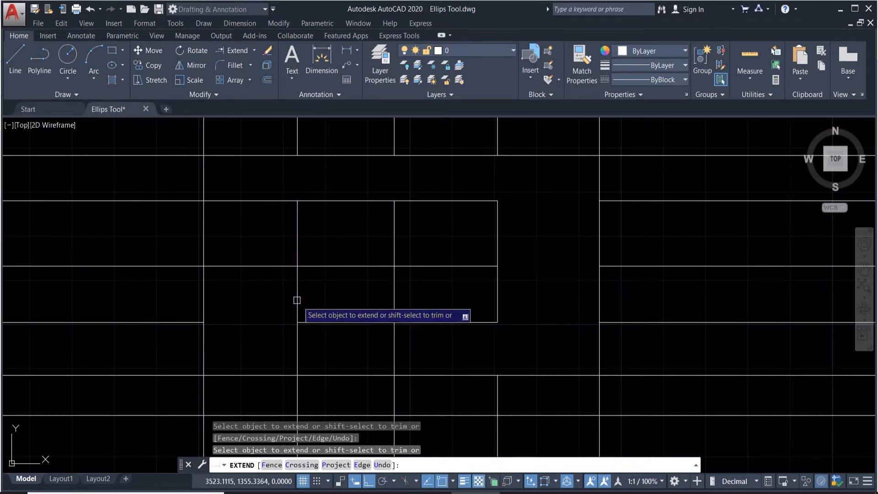
{"action": "left_click", "coordinate": [499, 301]}
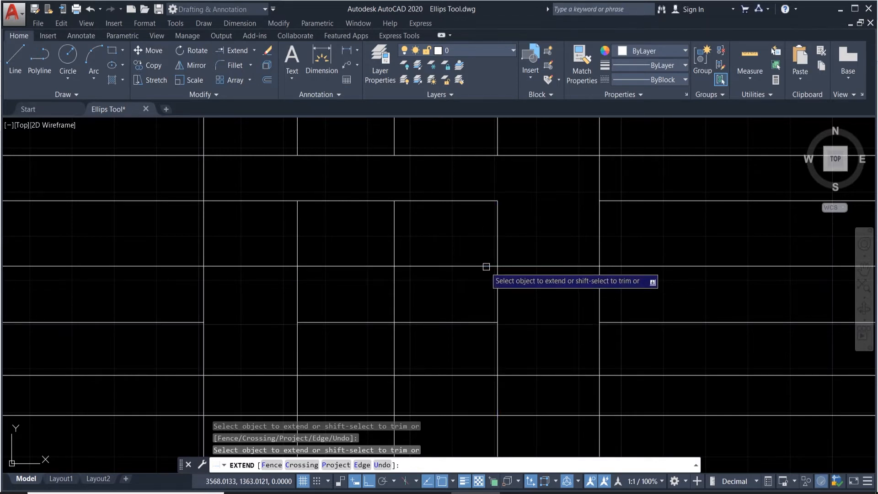
{"action": "left_click", "coordinate": [478, 201]}
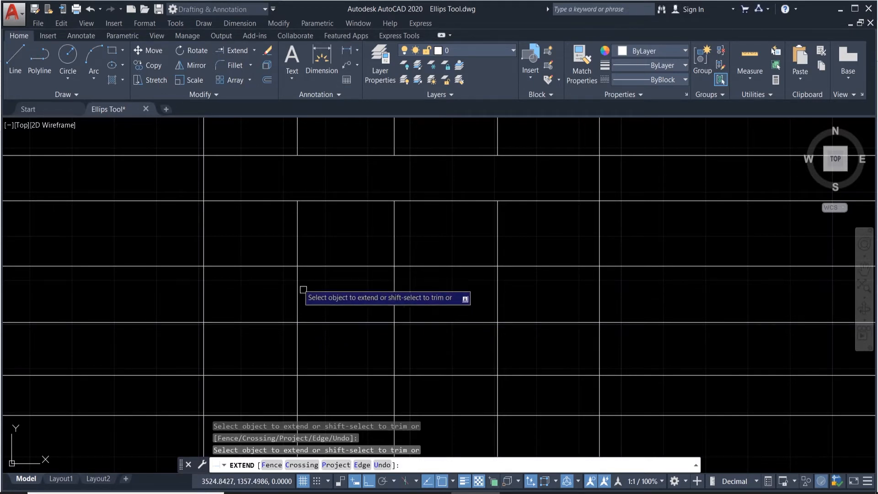
- Use Extend's alternate trim mode to remove the segments of horizontals two to four between the first and second verticals
{"action": "left_click", "coordinate": [263, 266], "text": "shift"}
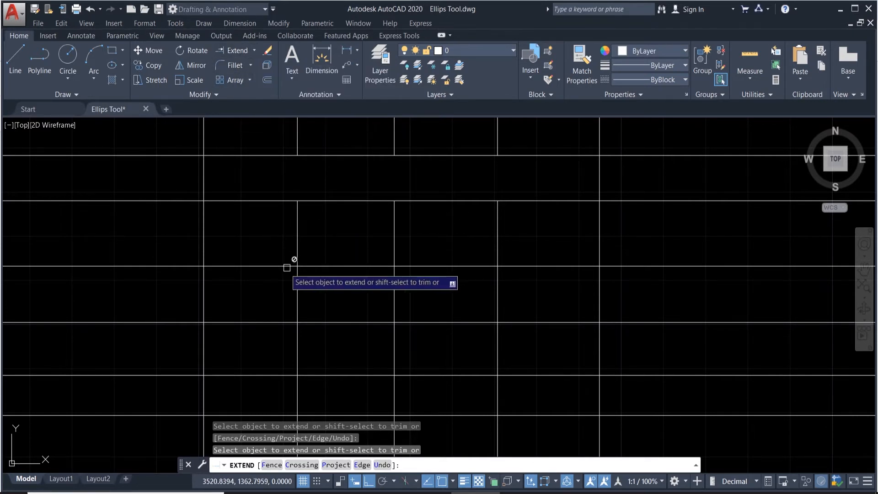
{"action": "left_click", "coordinate": [251, 200], "text": "shift"}
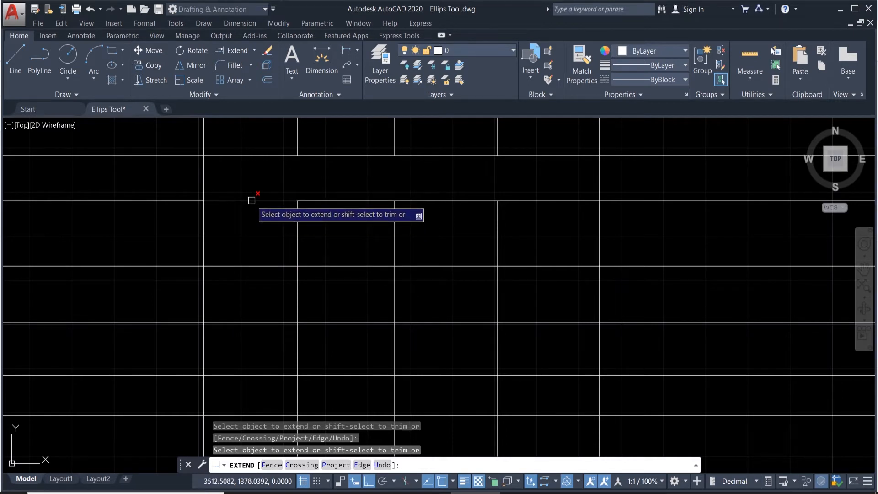
{"action": "left_click", "coordinate": [260, 266], "text": "shift"}
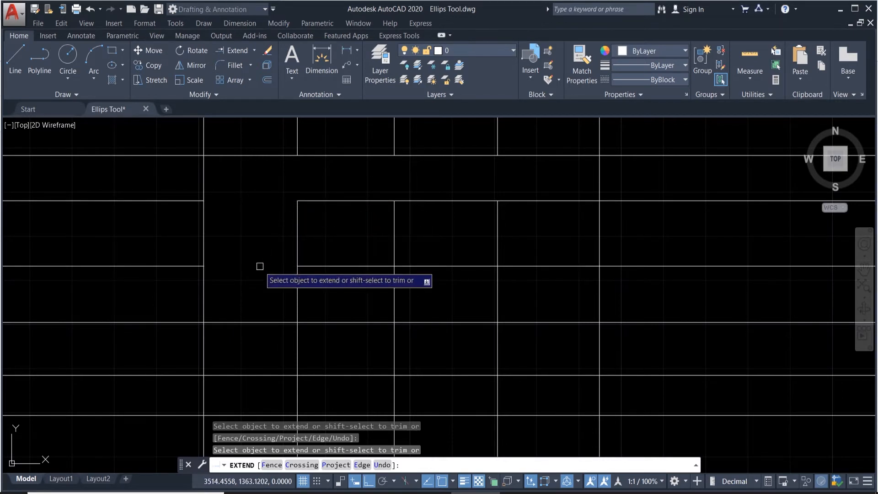
{"action": "left_click", "coordinate": [262, 322], "text": "shift"}
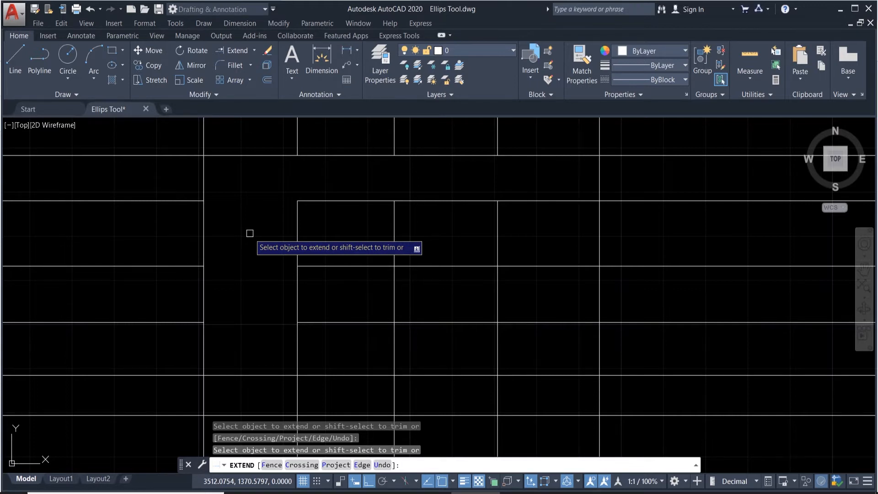
- Extend horizontals two to four from the second vertical back to the first vertical, using all lines as boundaries
{"action": "left_click", "coordinate": [254, 52]}
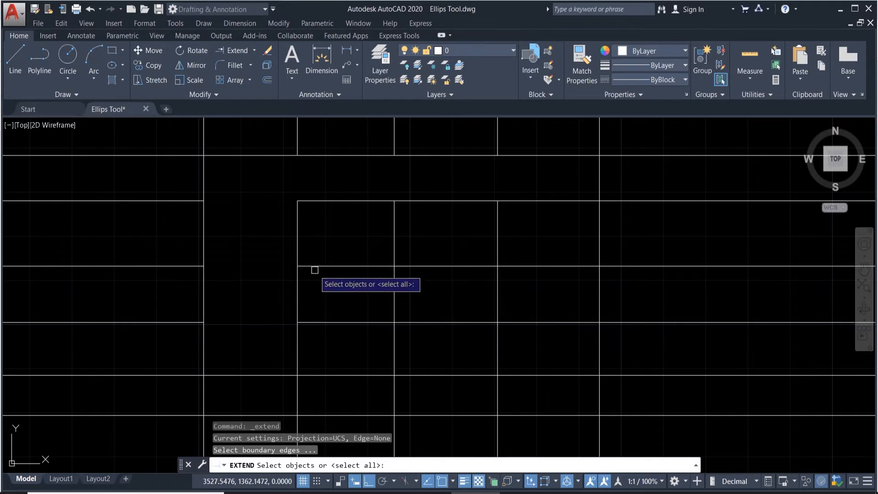
{"action": "key", "text": "Return"}
{"action": "left_click", "coordinate": [308, 266]}
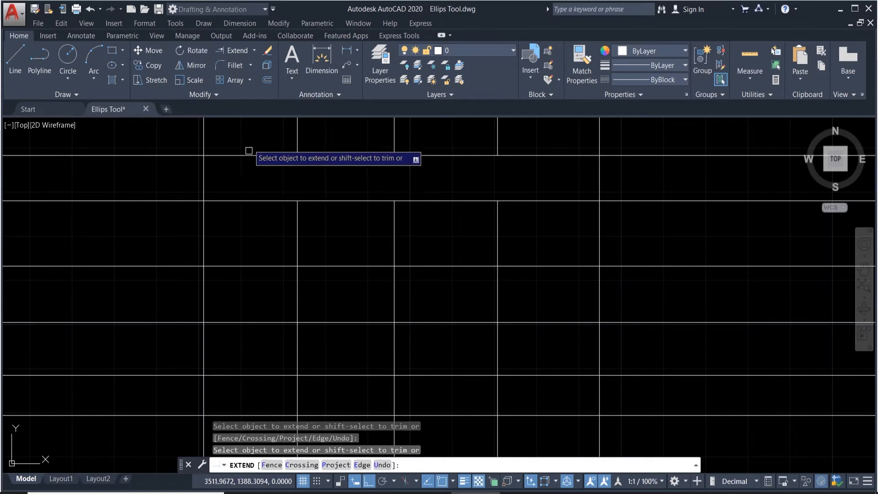
- With all lines as cutting edges, trim horizontals two to four between verticals two and three, and the fourth between verticals three and four
{"action": "left_click", "coordinate": [254, 52]}
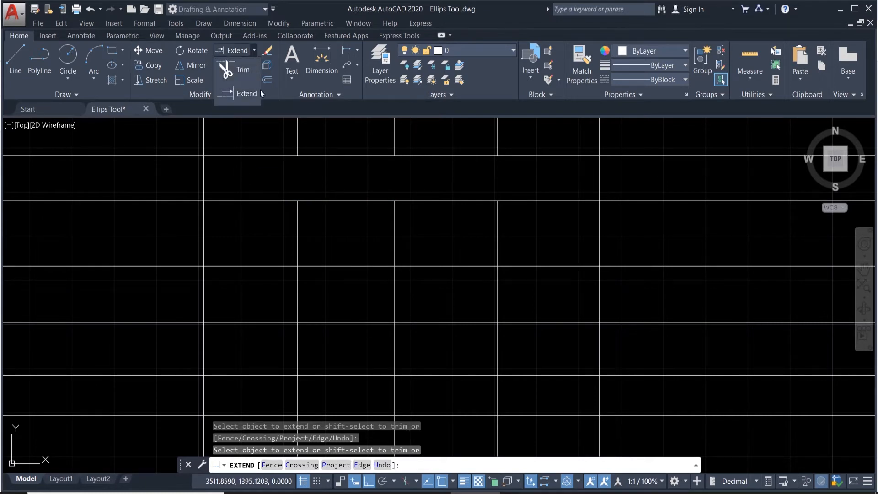
{"action": "left_click", "coordinate": [240, 74]}
{"action": "key", "text": "Return"}
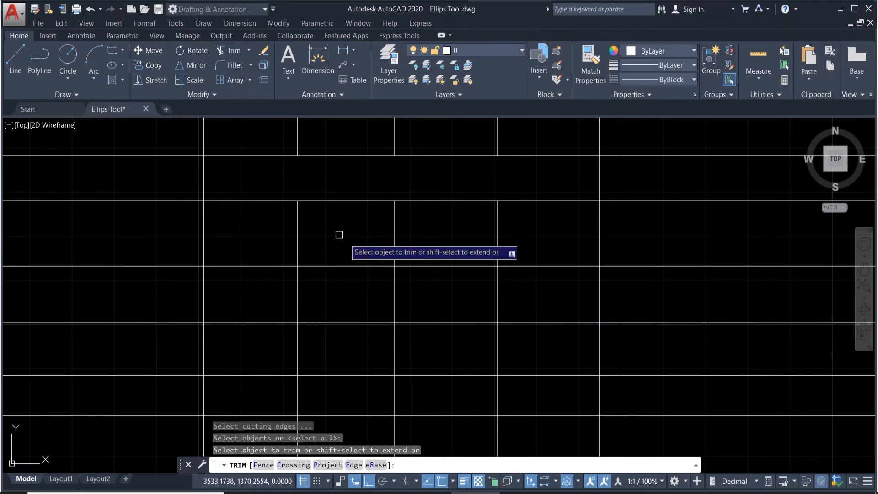
{"action": "left_click", "coordinate": [334, 200]}
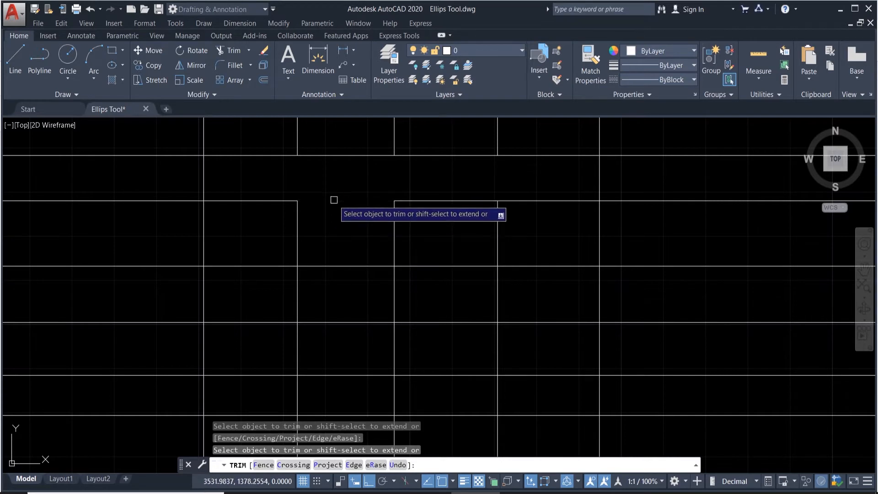
{"action": "left_click", "coordinate": [337, 266]}
{"action": "left_click", "coordinate": [351, 323]}
{"action": "left_click", "coordinate": [432, 323]}
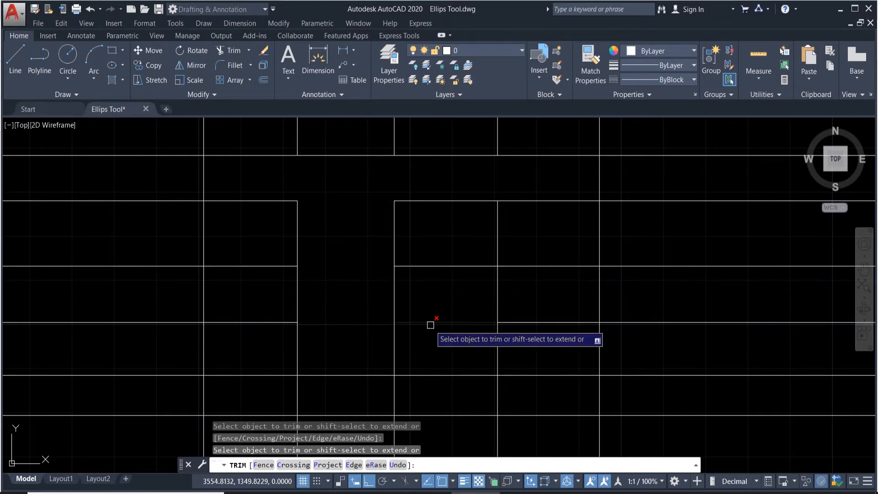
{"action": "left_click", "coordinate": [442, 266]}
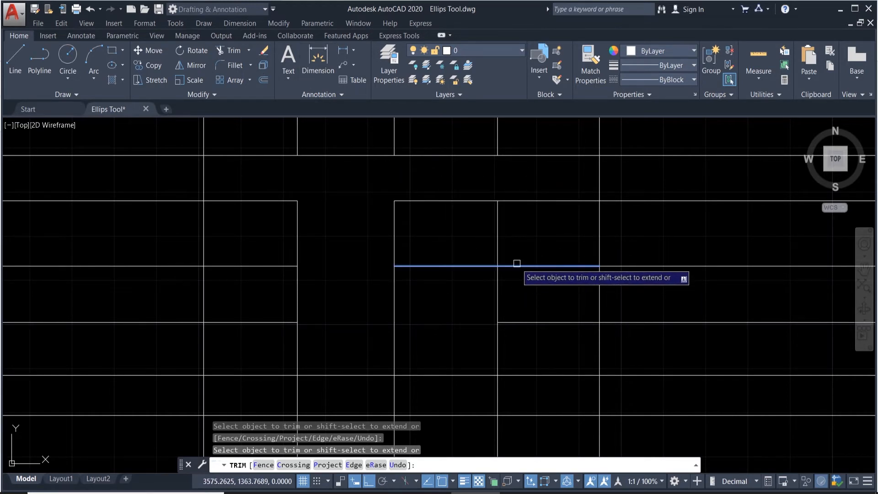
- Use Trim's alternate extend mode to close the gaps in horizontals two to four and in verticals two and three above the second horizontal
{"action": "left_click", "coordinate": [526, 323]}
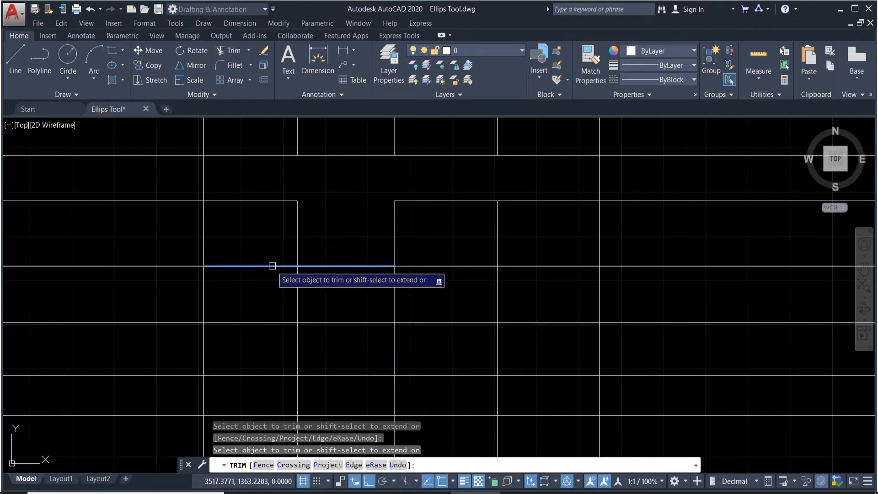
{"action": "left_click", "coordinate": [274, 201], "text": "shift"}
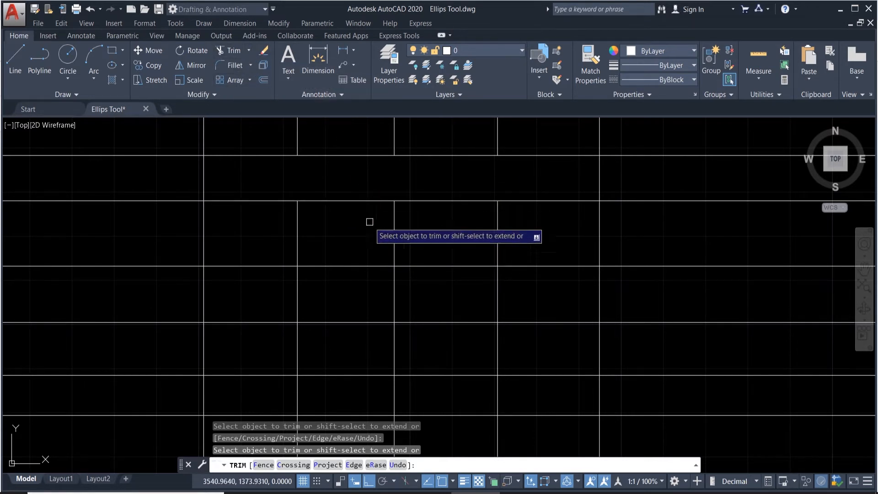
{"action": "left_click", "coordinate": [298, 221], "text": "shift"}
{"action": "left_click", "coordinate": [391, 230], "text": "shift"}
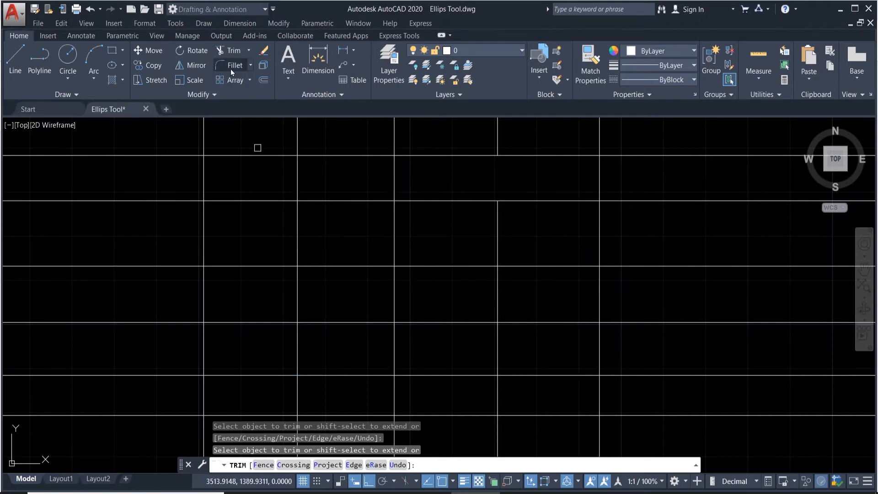
{"action": "scroll", "coordinate": [327, 254], "scroll_direction": "down", "scroll_amount": 2}
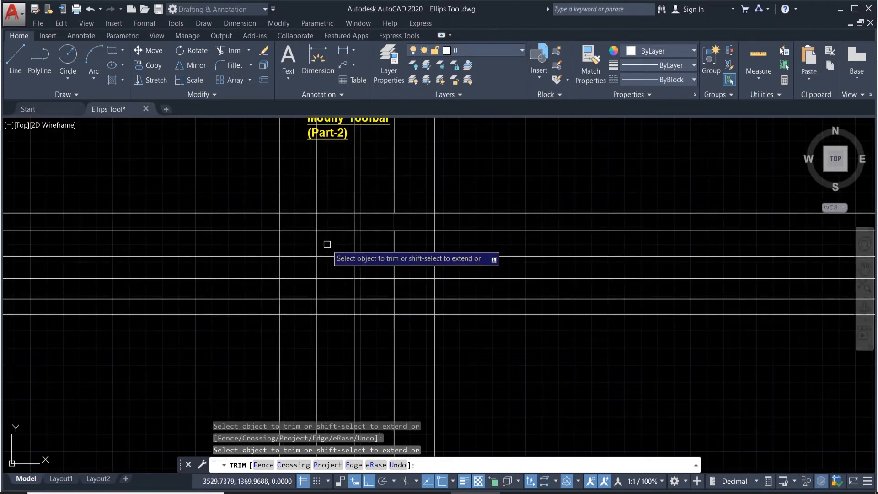
{"action": "scroll", "coordinate": [327, 245], "scroll_direction": "up", "scroll_amount": 2}
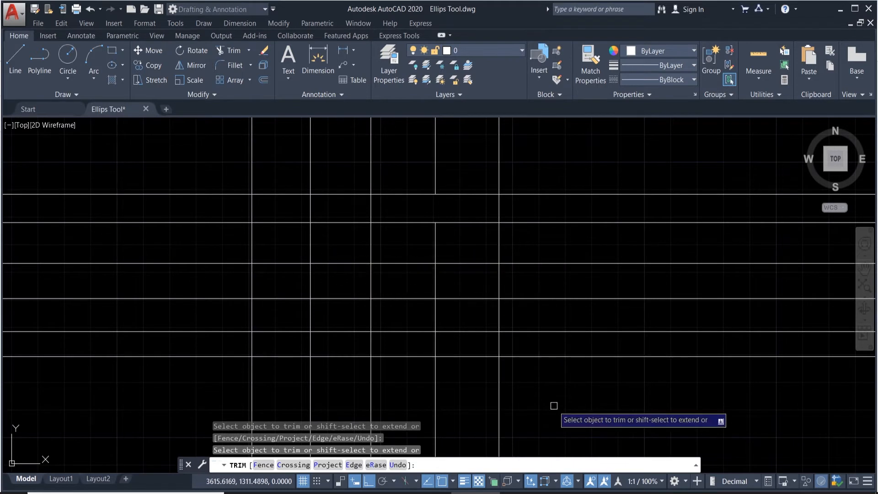
- End trimming and erase all the grid lines
{"action": "key", "text": "Escape"}
{"action": "left_click", "coordinate": [540, 402]}
{"action": "left_click", "coordinate": [170, 153]}
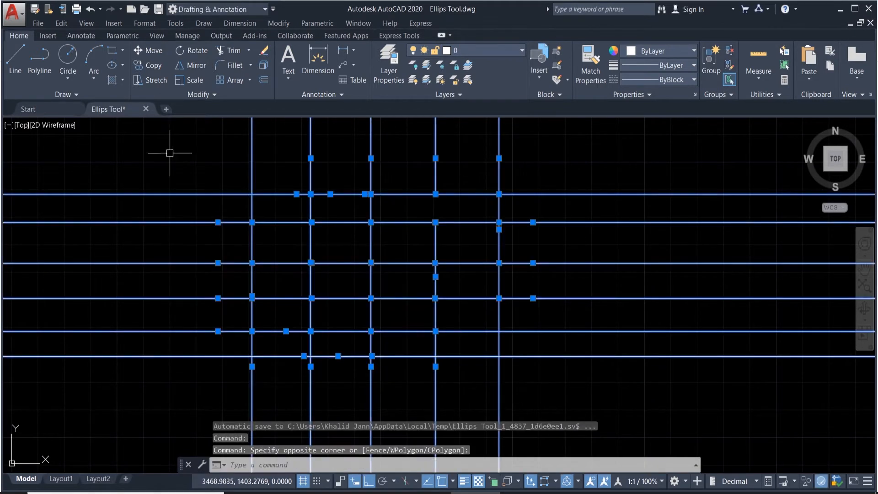
{"action": "key", "text": "Delete"}
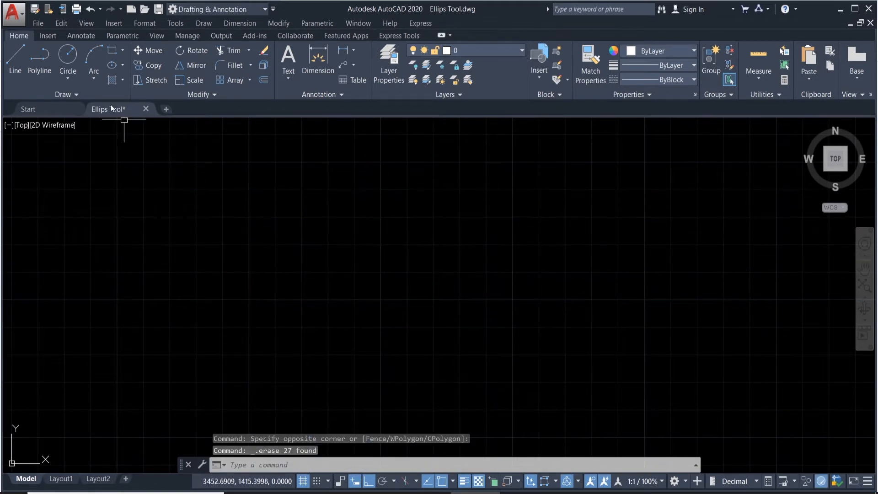
- Draw a vertical line about 80 units long in the empty drawing, with Ortho on
{"action": "type", "text": "l"}
{"action": "key", "text": "Return"}
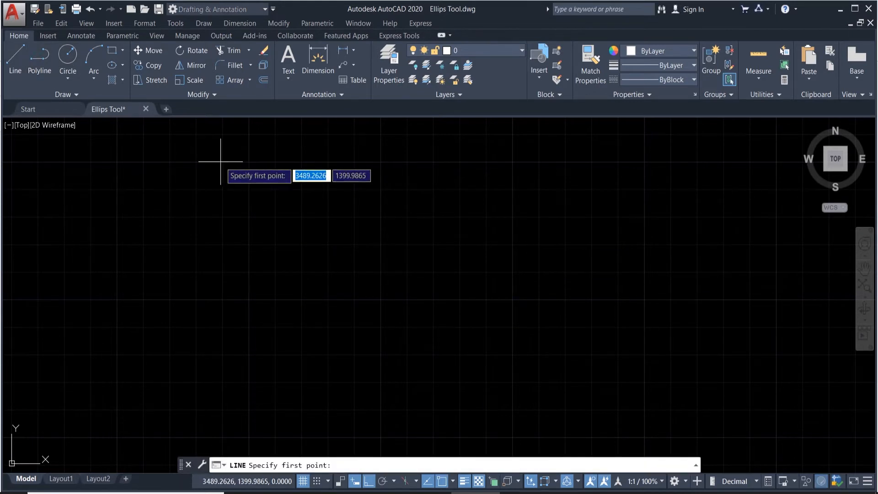
{"action": "left_click", "coordinate": [221, 162]}
{"action": "key", "text": "F8"}
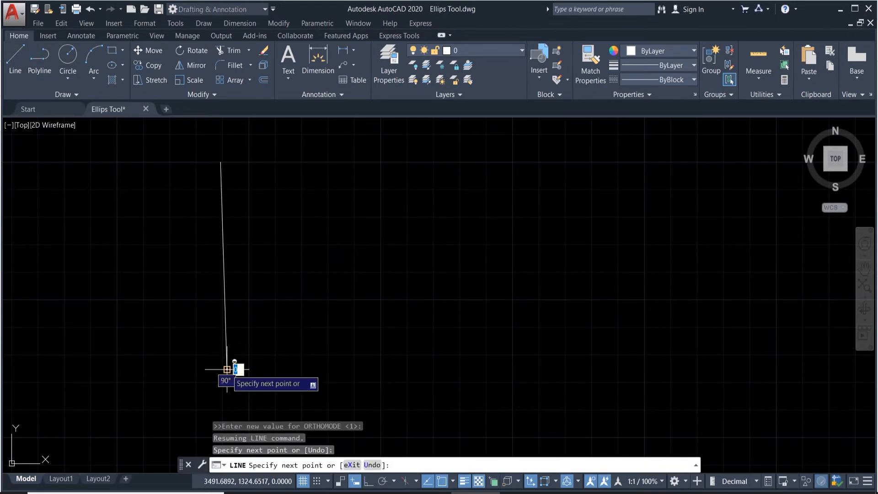
{"action": "key", "text": "ctrl+z"}
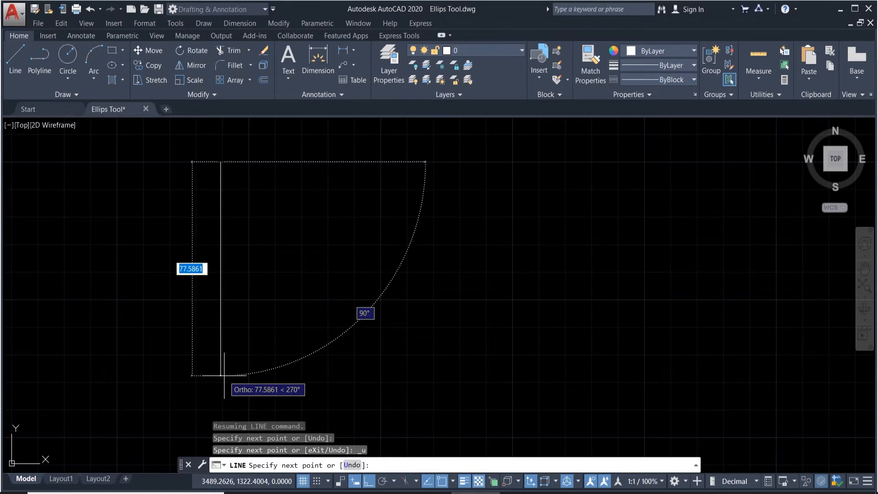
{"action": "left_click", "coordinate": [224, 376], "text": "shift"}
{"action": "key", "text": "ctrl+z"}
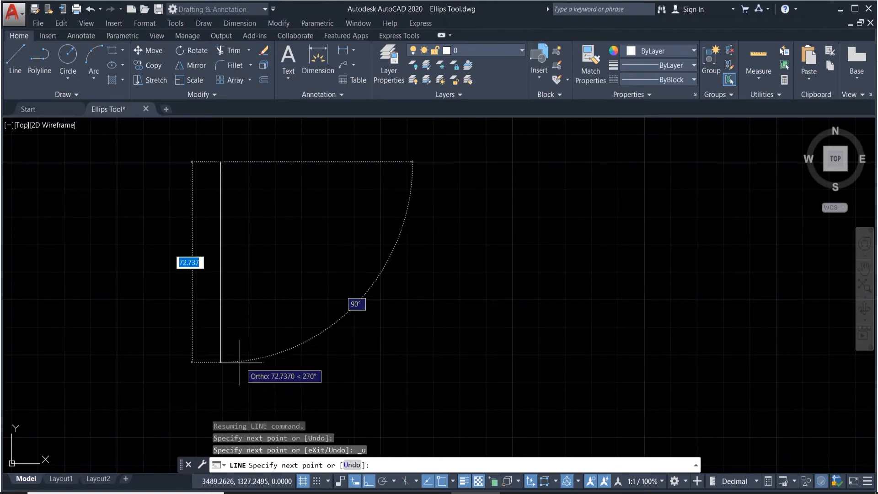
{"action": "left_click", "coordinate": [221, 380]}
{"action": "key", "text": "Return"}
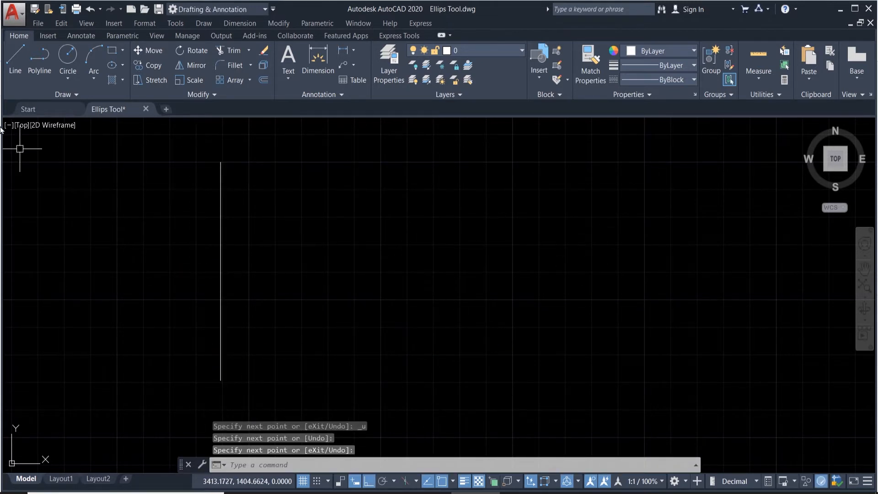
- Draw a shorter horizontal line well to the right of the vertical line, near its upper end
{"action": "left_click", "coordinate": [13, 50]}
{"action": "left_click", "coordinate": [615, 188]}
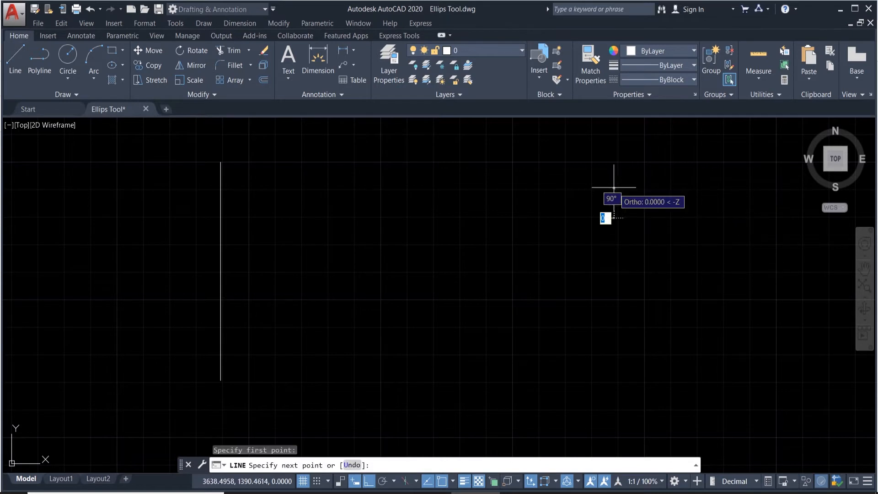
{"action": "left_click", "coordinate": [470, 181]}
{"action": "key", "text": "Return"}
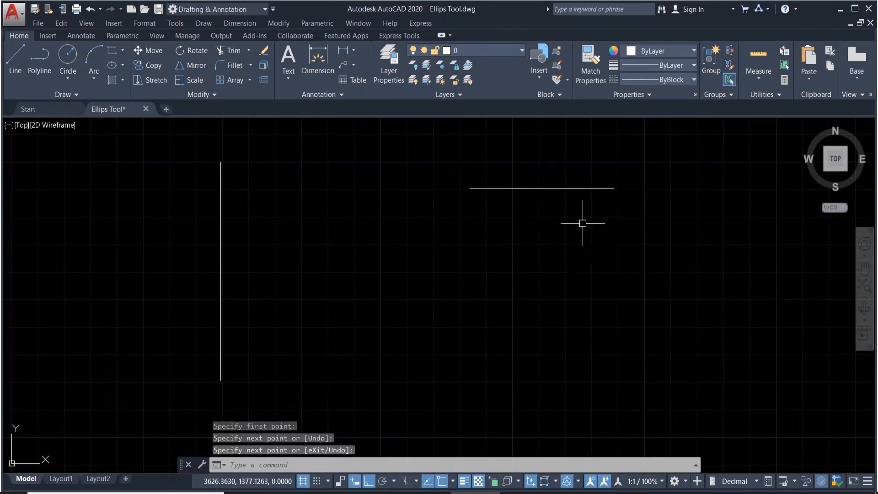
- Copy the horizontal line straight down four times, the first copy about 15 units below and the last near the vertical line's lower end
{"action": "left_click", "coordinate": [582, 224]}
{"action": "left_click", "coordinate": [531, 161]}
{"action": "type", "text": "co"}
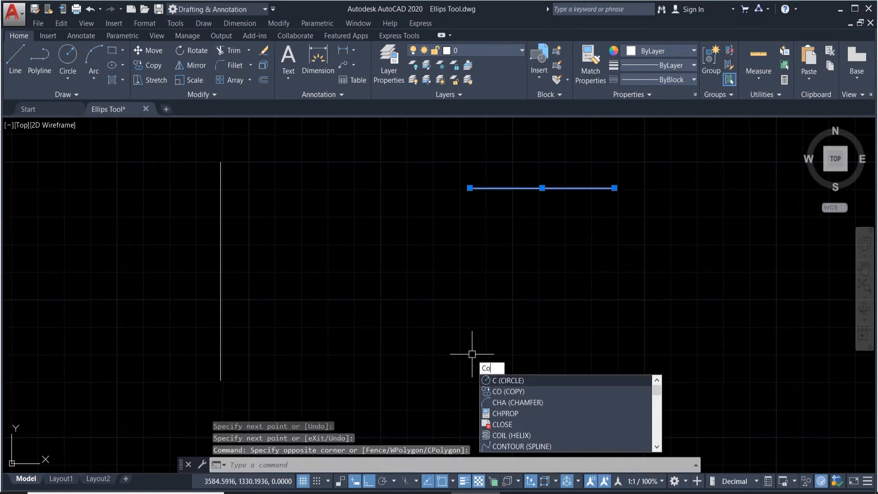
{"action": "key", "text": "Return"}
{"action": "left_click", "coordinate": [639, 211]}
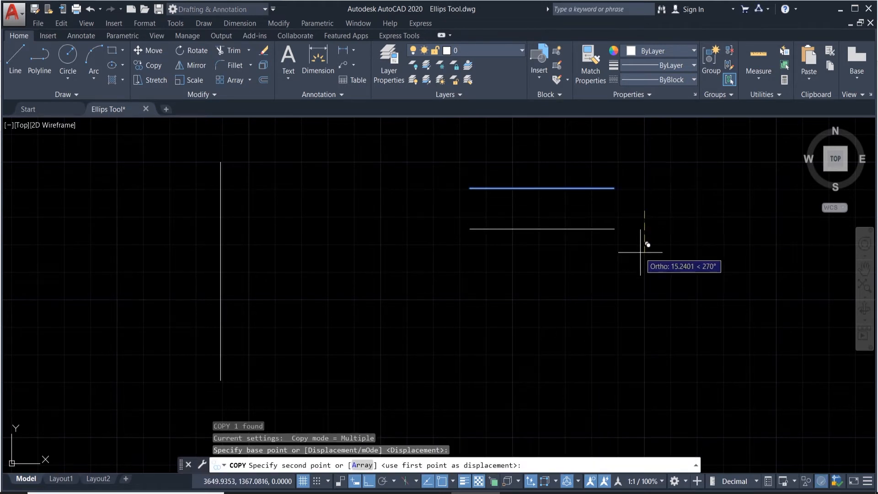
{"action": "left_click", "coordinate": [639, 252]}
{"action": "left_click", "coordinate": [639, 306]}
{"action": "left_click", "coordinate": [639, 350]}
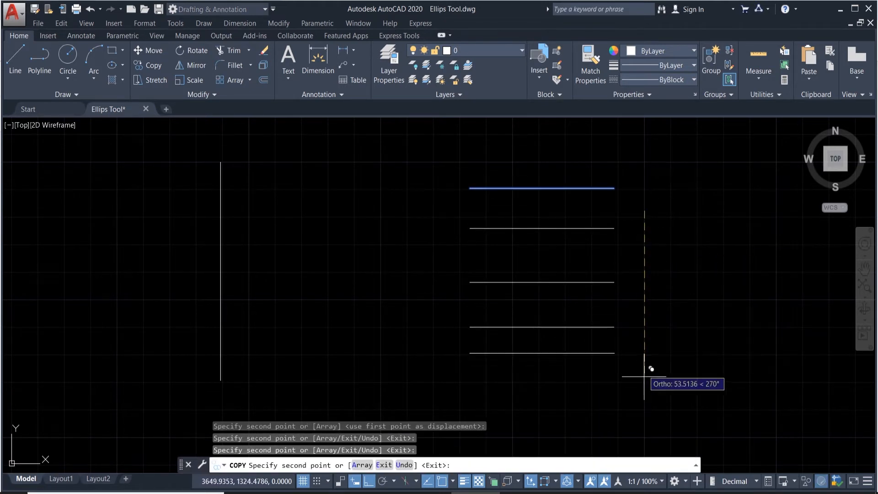
{"action": "left_click", "coordinate": [639, 398]}
{"action": "key", "text": "Escape"}
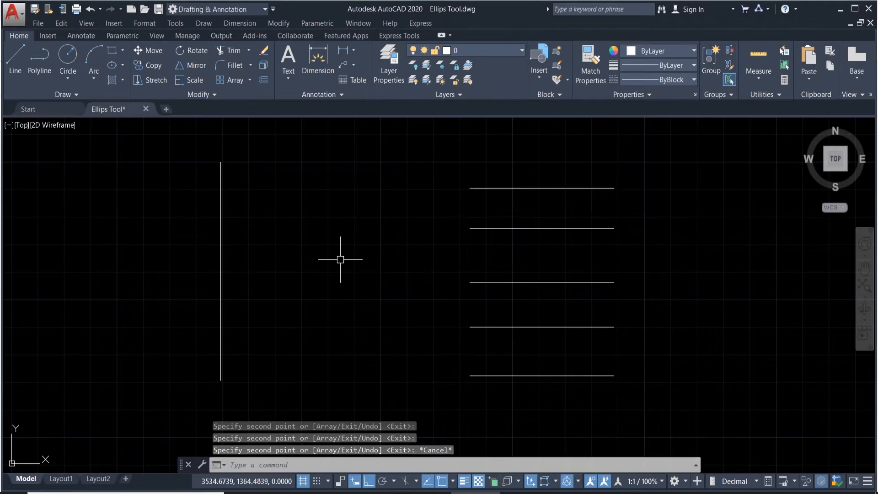
- Copy the vertical line twice to the right, at about 16 and 32 units from the original
{"action": "left_click", "coordinate": [216, 236]}
{"action": "left_click", "coordinate": [342, 358]}
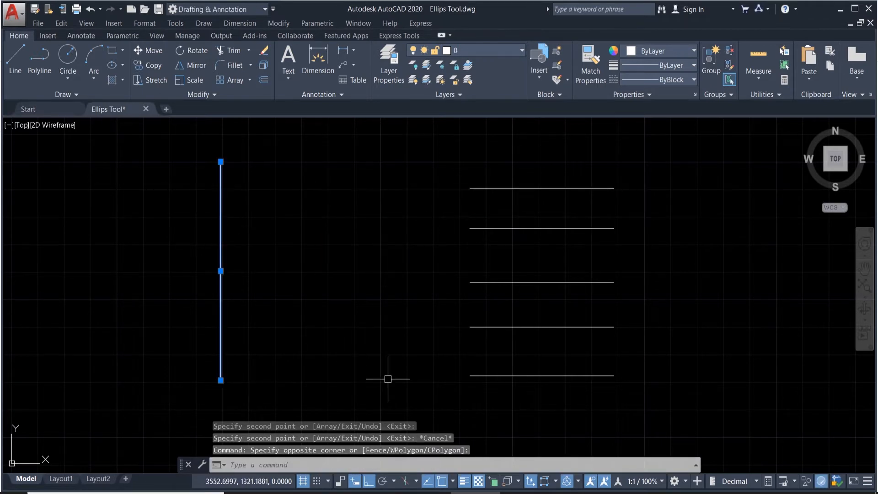
{"action": "type", "text": "co"}
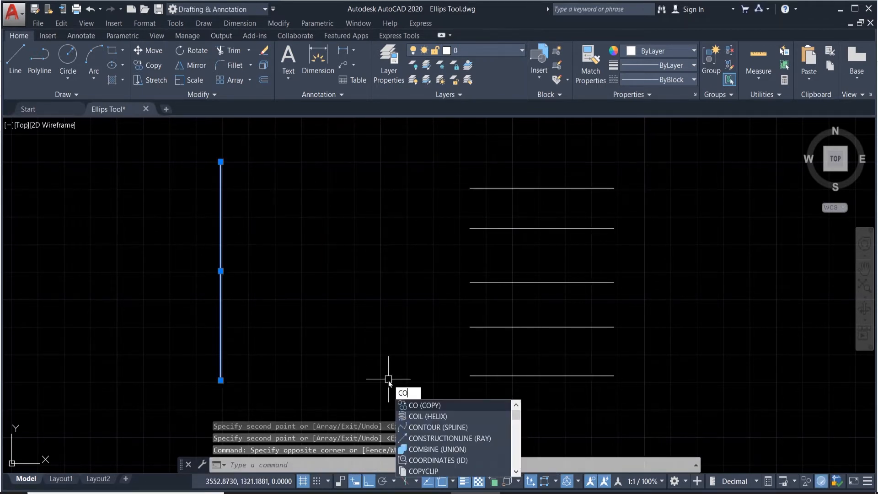
{"action": "key", "text": "Return"}
{"action": "left_click", "coordinate": [328, 353]}
{"action": "left_click", "coordinate": [371, 360]}
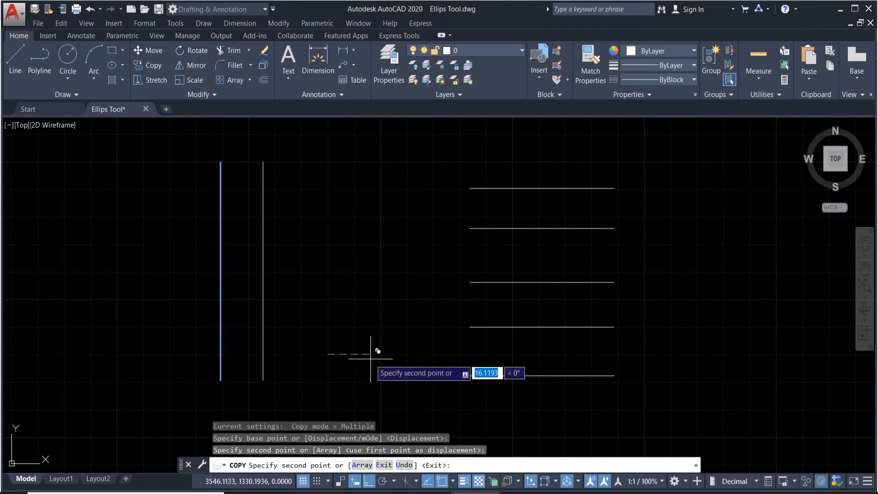
{"action": "left_click", "coordinate": [415, 363]}
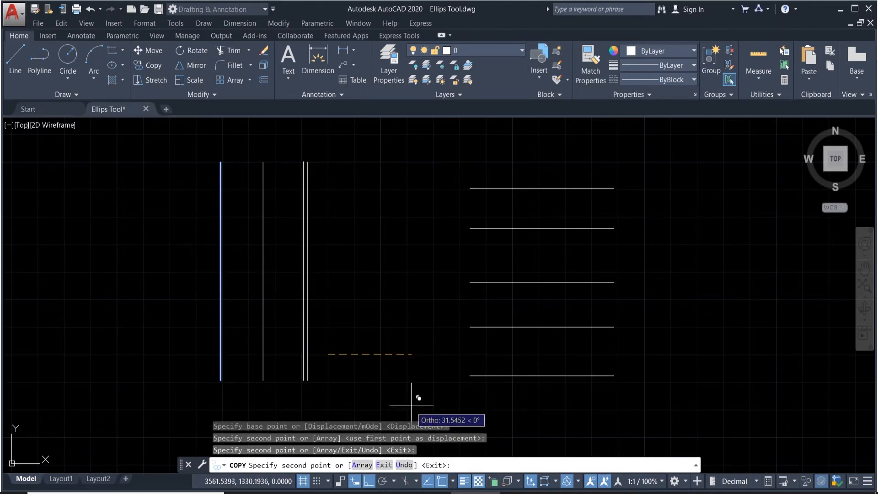
{"action": "key", "text": "Escape"}
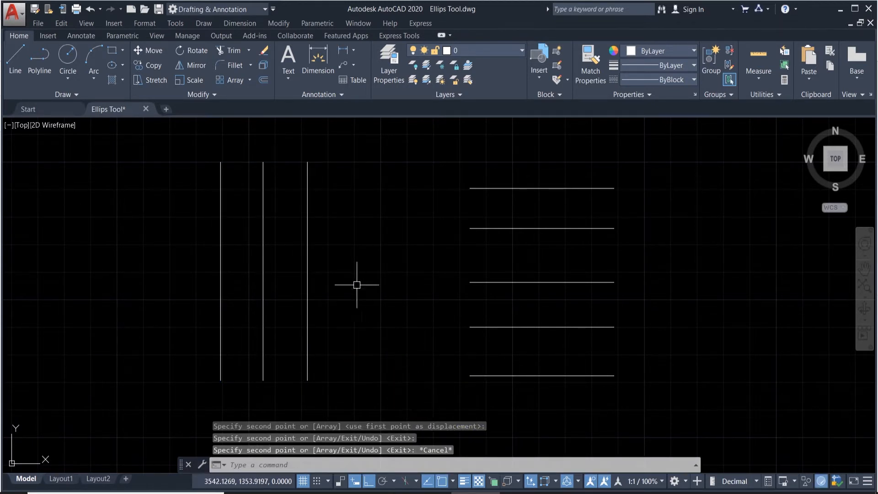
- Extend the second and third horizontals to the rightmost vertical, using that vertical as the only boundary edge
{"action": "left_click", "coordinate": [336, 274]}
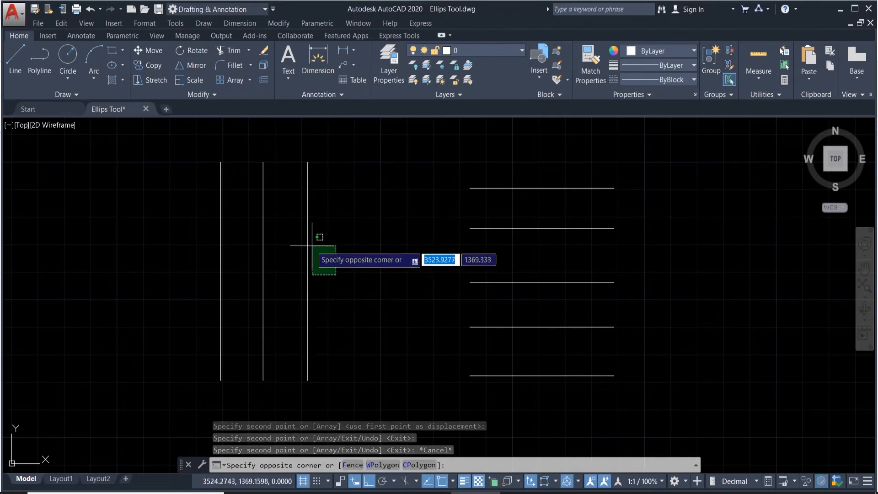
{"action": "left_click", "coordinate": [300, 243]}
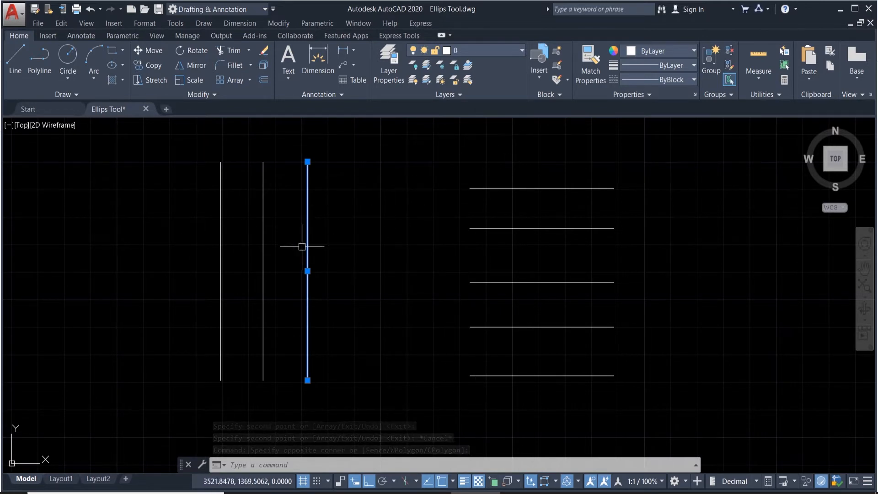
{"action": "left_click", "coordinate": [248, 50]}
{"action": "left_click", "coordinate": [242, 91]}
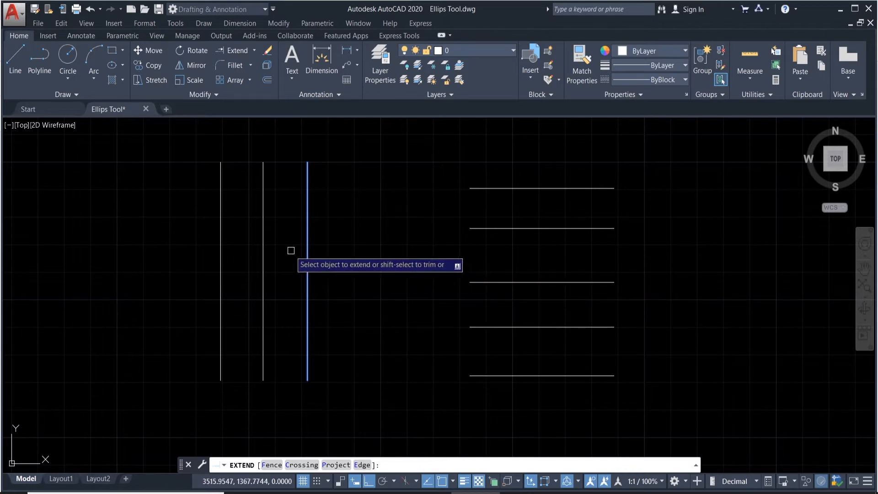
{"action": "left_click", "coordinate": [498, 283]}
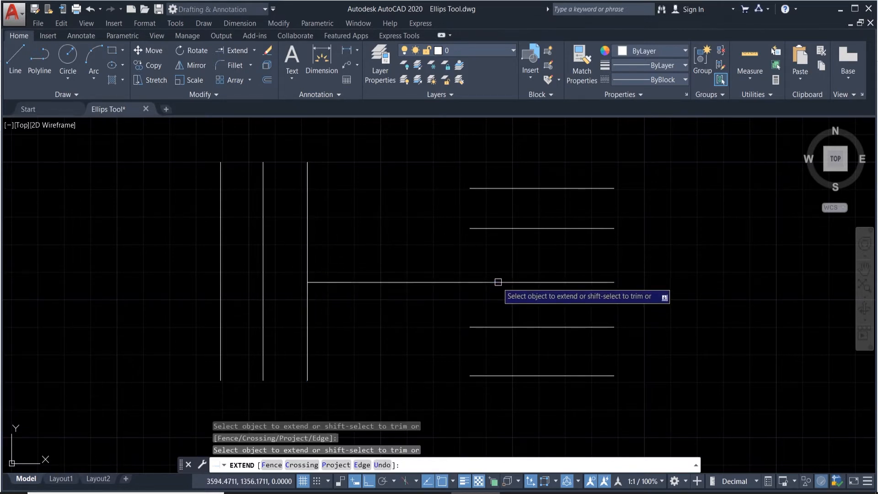
{"action": "left_click", "coordinate": [479, 227]}
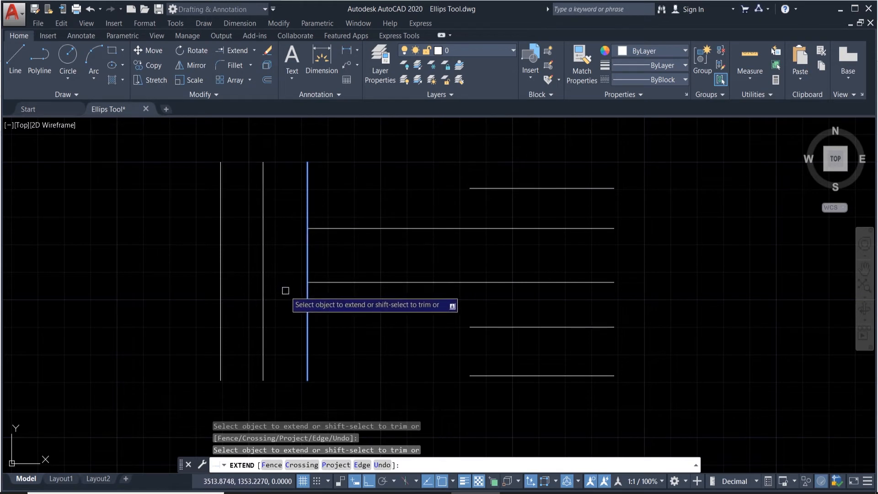
{"action": "key", "text": "Escape"}
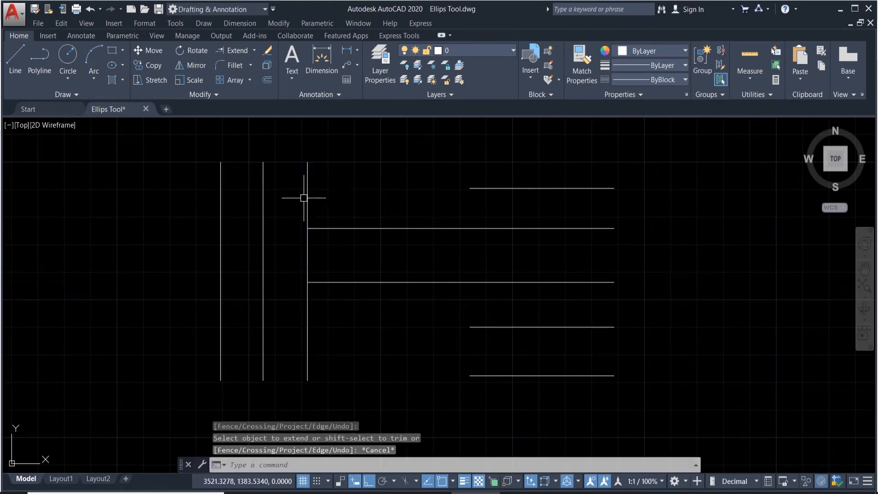
- Extend the fourth and fifth horizontals to the middle vertical, using that vertical as the only boundary edge
{"action": "left_click", "coordinate": [232, 52]}
{"action": "left_click", "coordinate": [272, 304]}
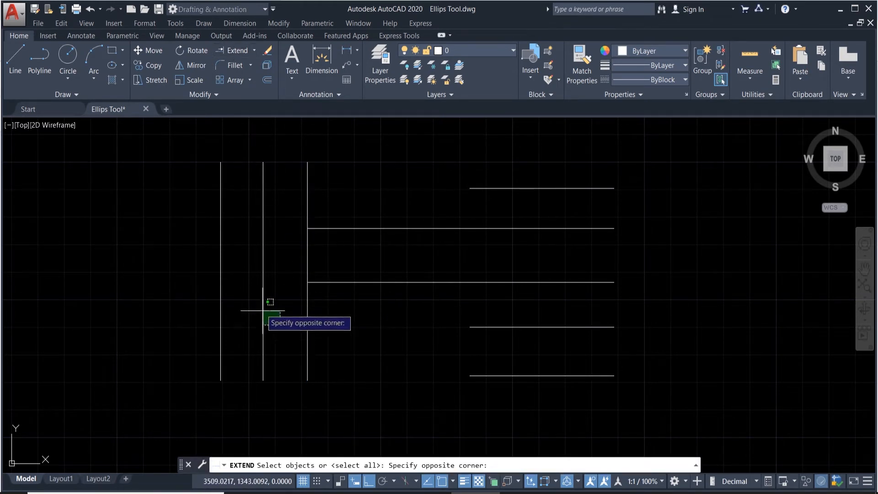
{"action": "left_click", "coordinate": [247, 287]}
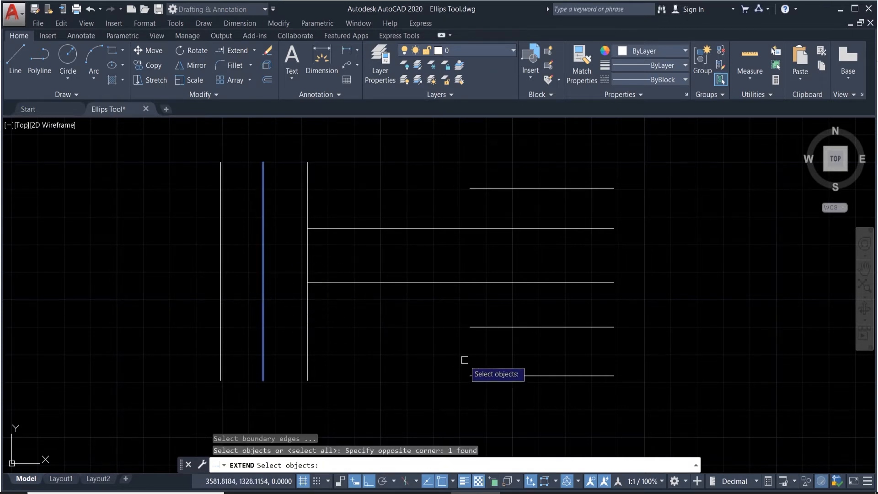
{"action": "key", "text": "Return"}
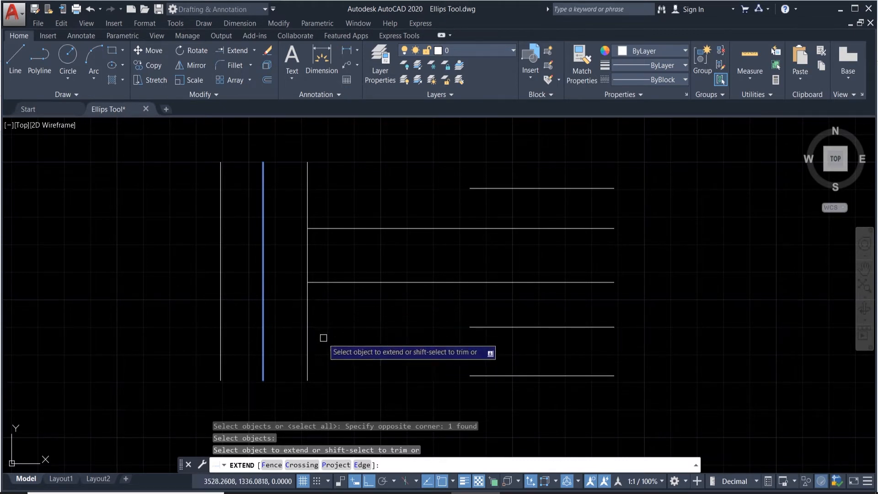
{"action": "left_click", "coordinate": [486, 327]}
{"action": "left_click", "coordinate": [474, 374]}
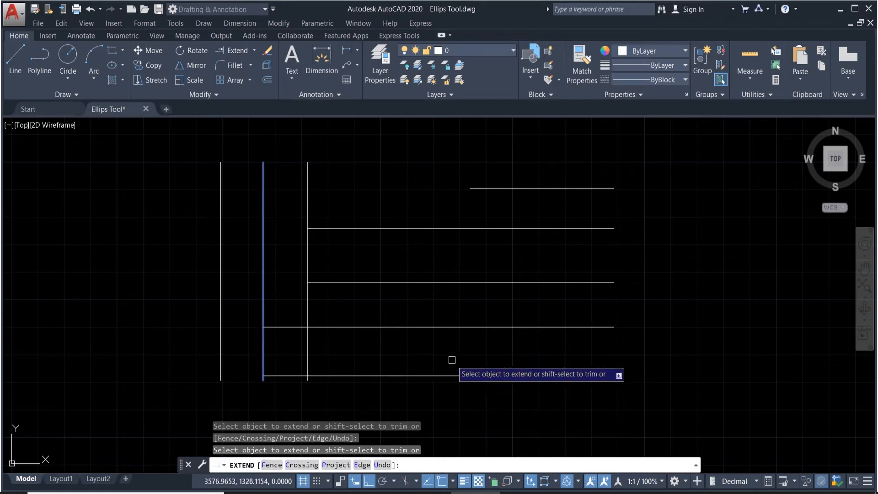
{"action": "key", "text": "Escape"}
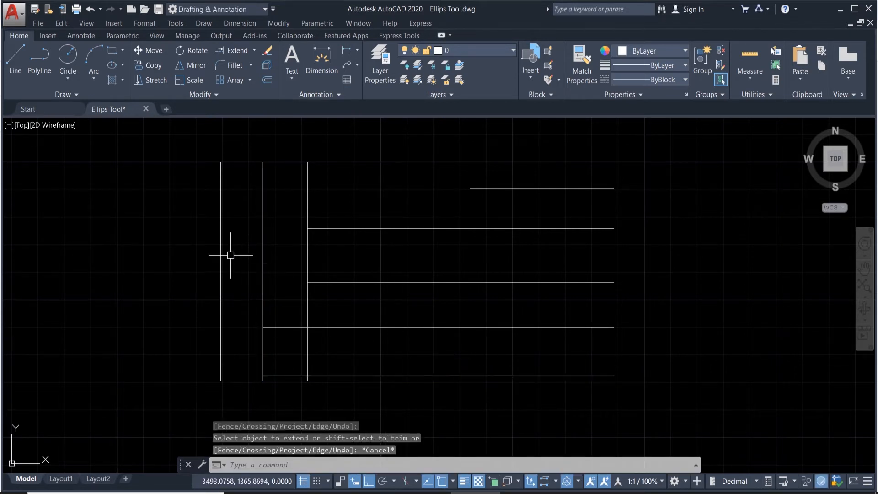
- Extend all five horizontal lines to the leftmost vertical, using that vertical as the only boundary edge
{"action": "left_click", "coordinate": [220, 251]}
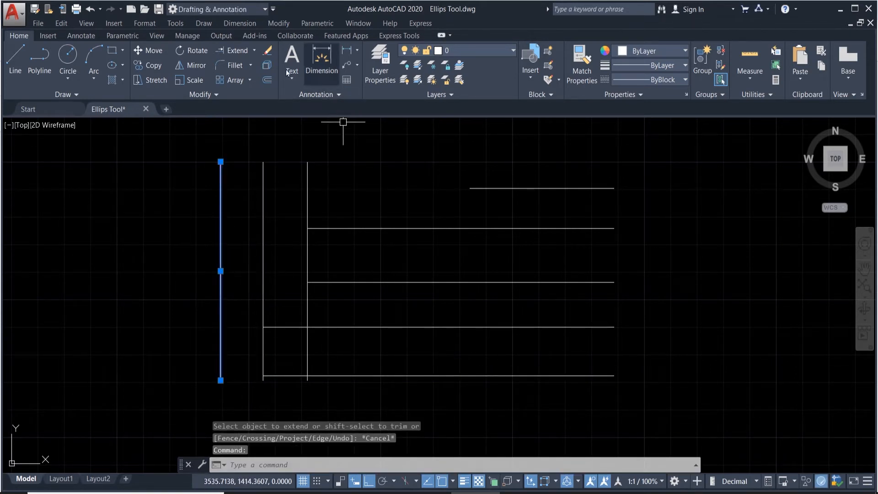
{"action": "left_click", "coordinate": [237, 52]}
{"action": "right_click", "coordinate": [408, 251]}
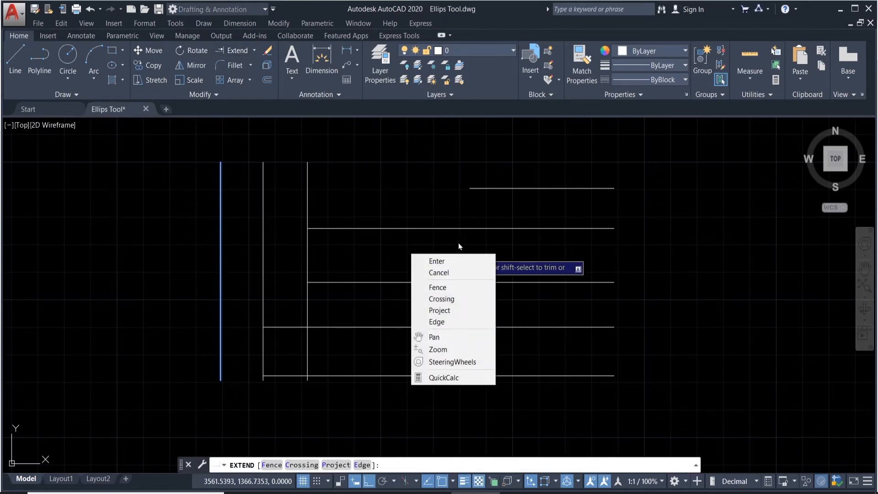
{"action": "left_click", "coordinate": [432, 232]}
{"action": "left_click", "coordinate": [447, 276]}
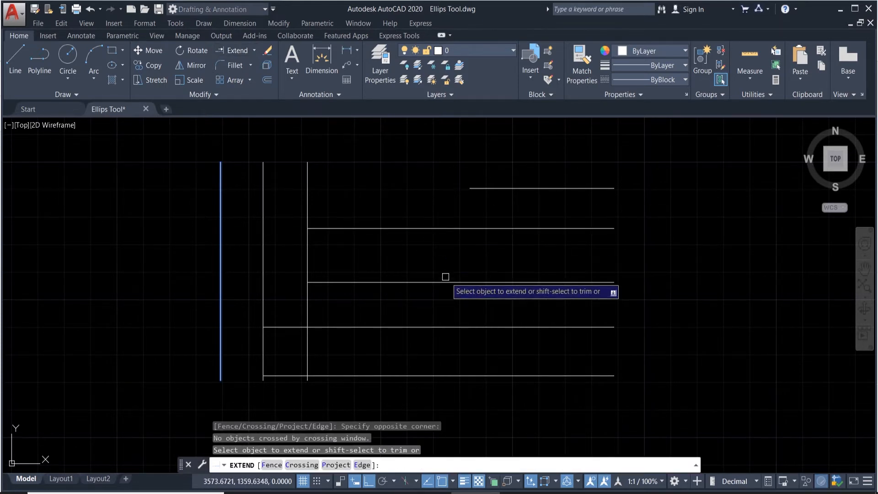
{"action": "left_click", "coordinate": [486, 187]}
{"action": "left_click", "coordinate": [376, 228]}
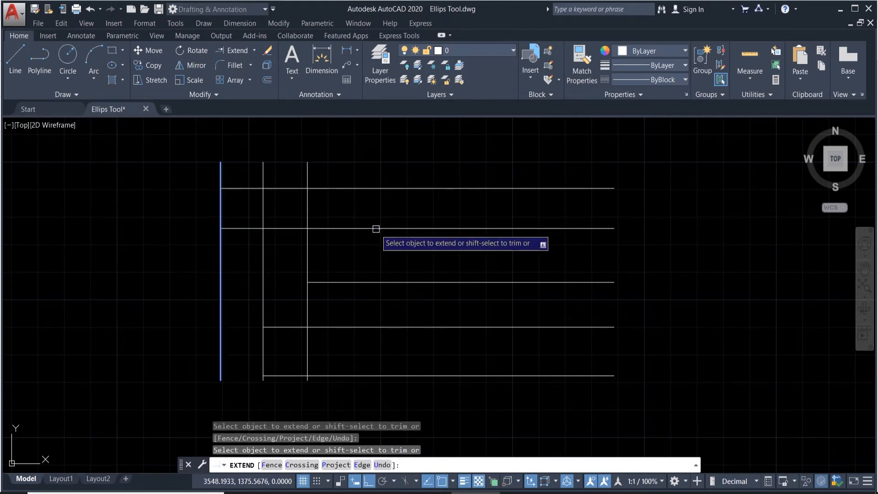
{"action": "left_click", "coordinate": [342, 312]}
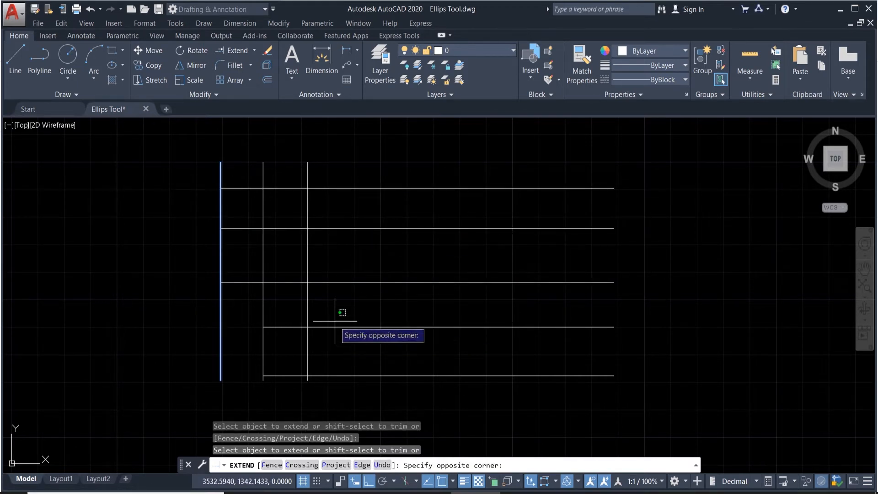
{"action": "left_click", "coordinate": [333, 332]}
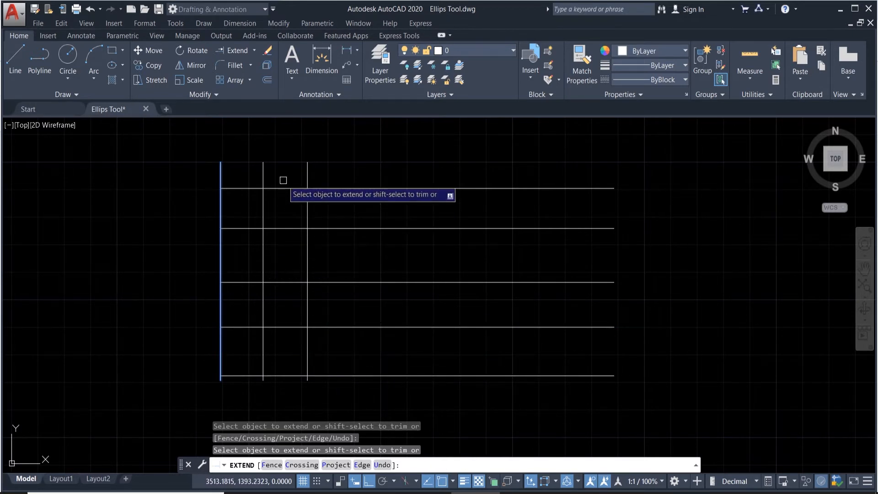
{"action": "key", "text": "Escape"}
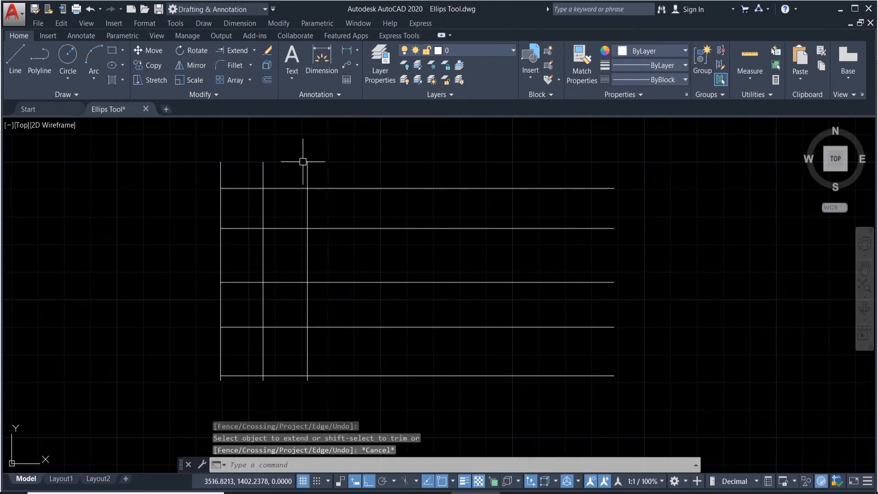
{"action": "left_click", "coordinate": [254, 51]}
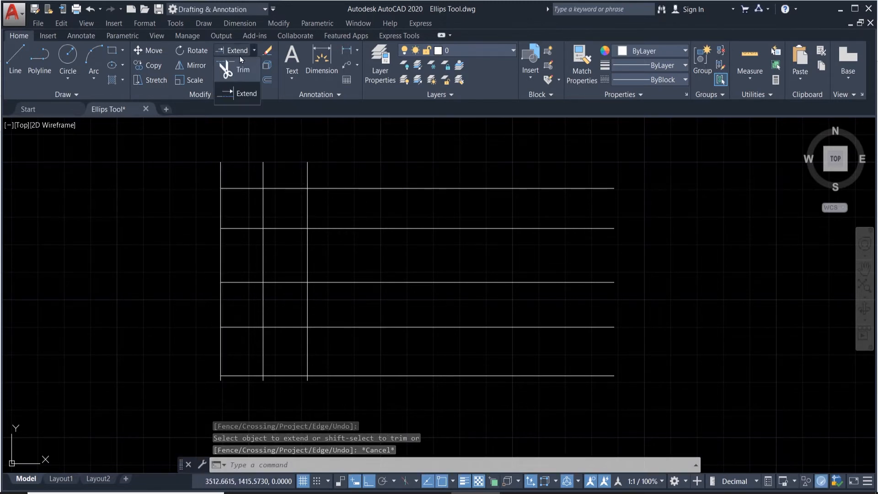
{"action": "left_click", "coordinate": [241, 315]}
{"action": "left_click", "coordinate": [199, 293]}
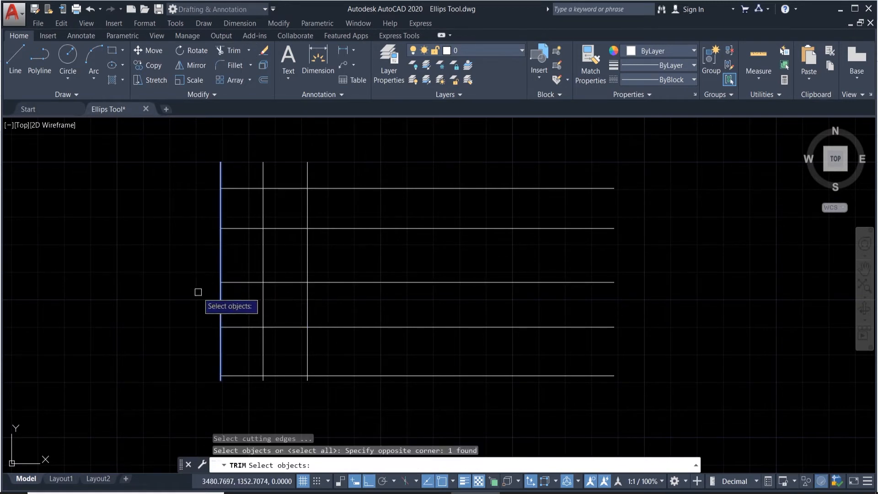
{"action": "key", "text": "Return"}
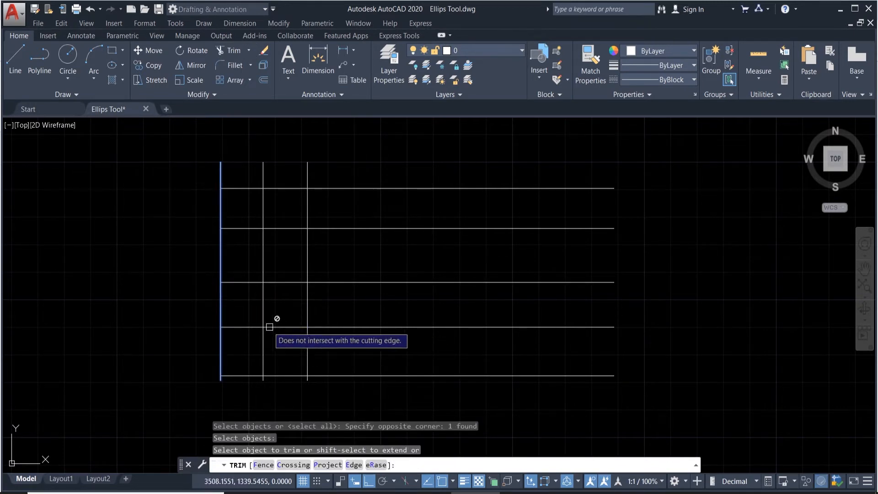
{"action": "right_click", "coordinate": [348, 356], "text": "shift"}
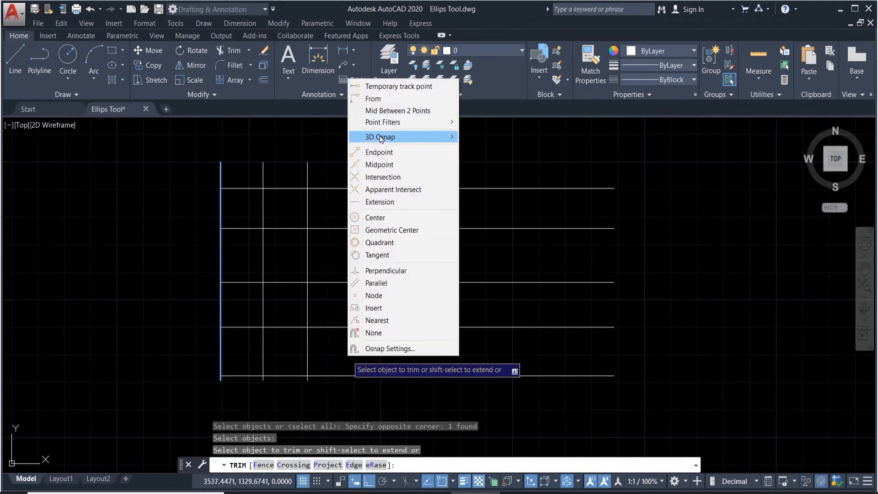
{"action": "left_click", "coordinate": [297, 297]}
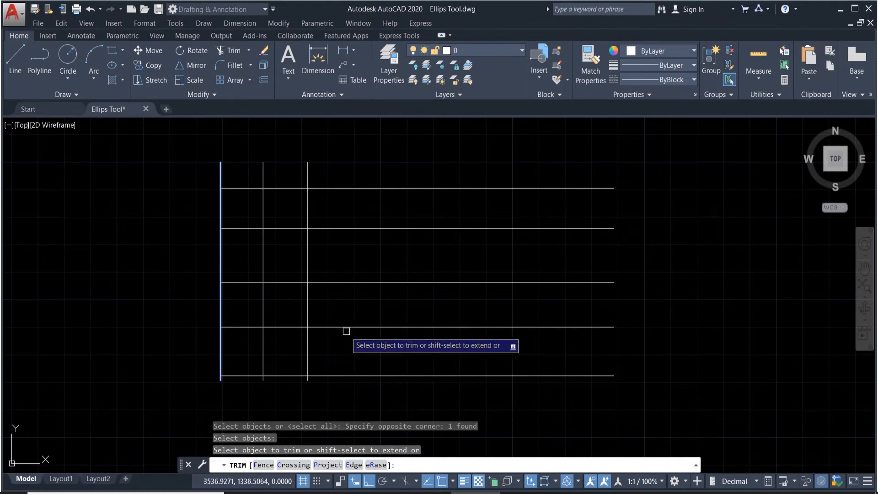
{"action": "right_click", "coordinate": [327, 298]}
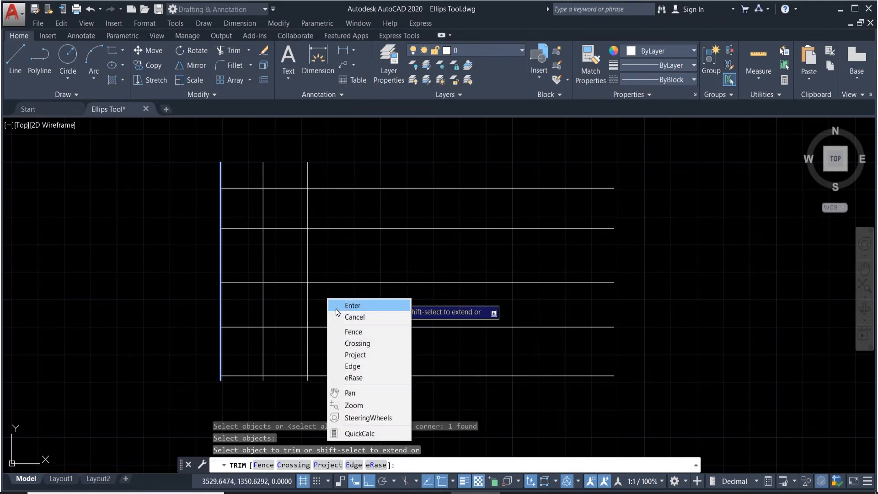
{"action": "left_click", "coordinate": [315, 296]}
{"action": "key", "text": "Escape"}
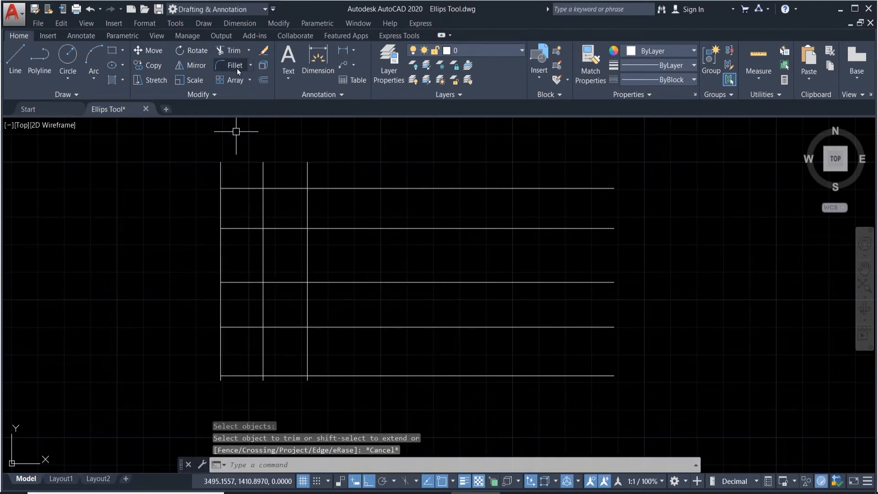
- Trim the second, third and fourth horizontals between the leftmost and middle verticals, using those two verticals as cutting edges
{"action": "left_click", "coordinate": [234, 51]}
{"action": "left_click", "coordinate": [225, 233]}
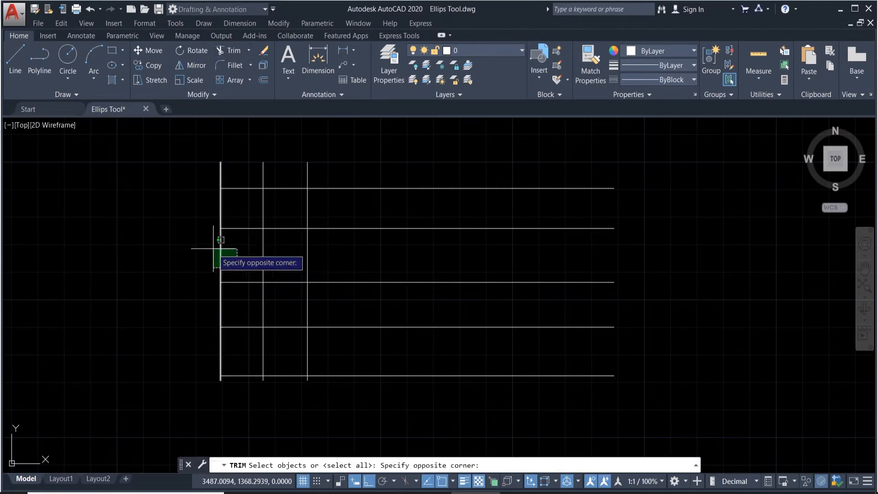
{"action": "left_click", "coordinate": [205, 247]}
{"action": "left_click", "coordinate": [276, 299]}
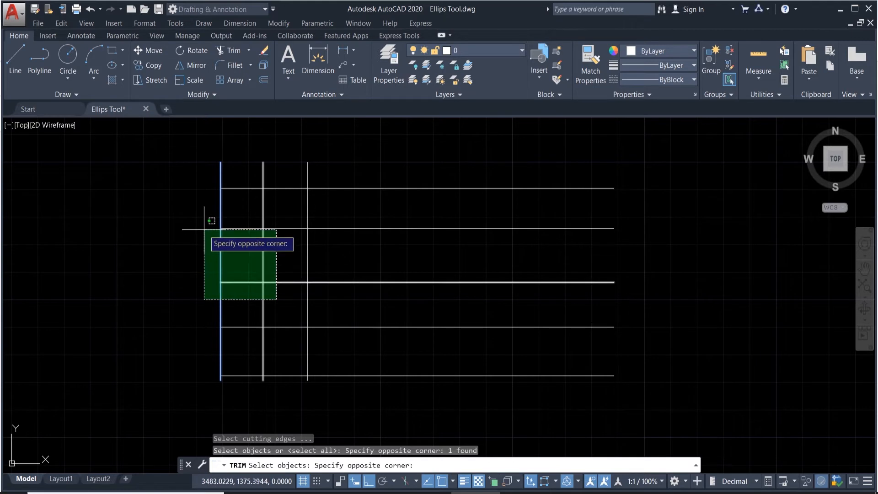
{"action": "left_click", "coordinate": [210, 298]}
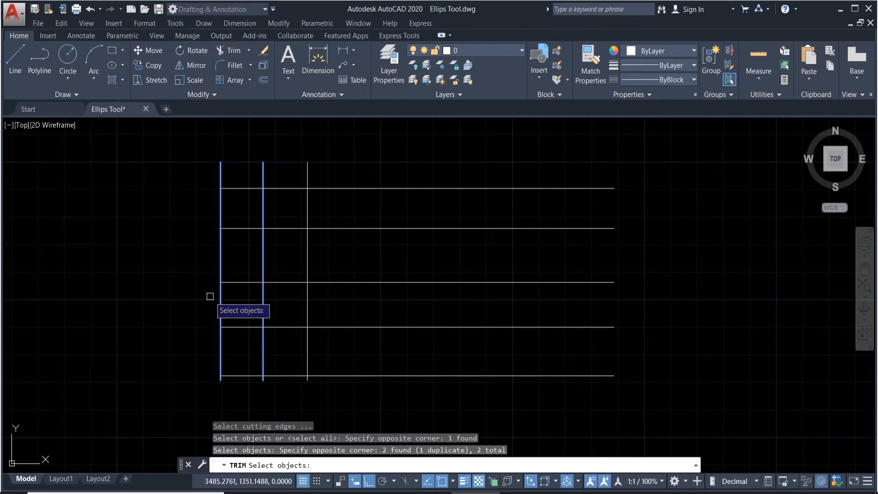
{"action": "key", "text": "Return"}
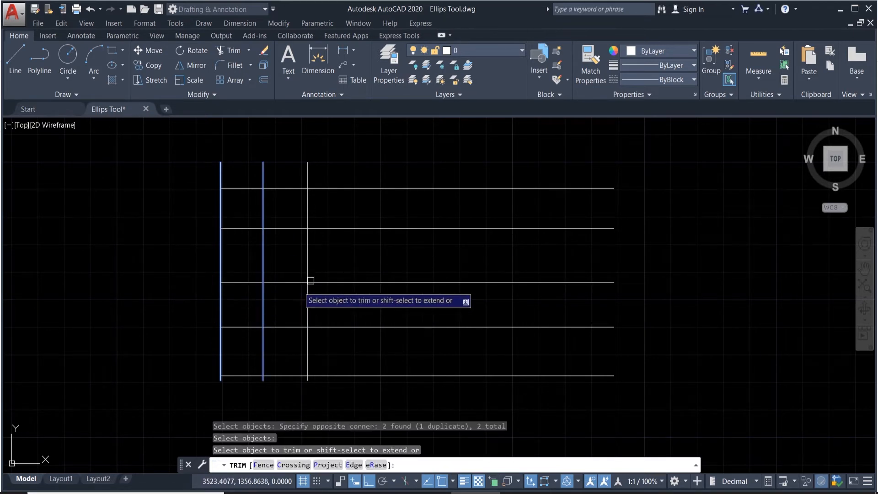
{"action": "left_click", "coordinate": [285, 281]}
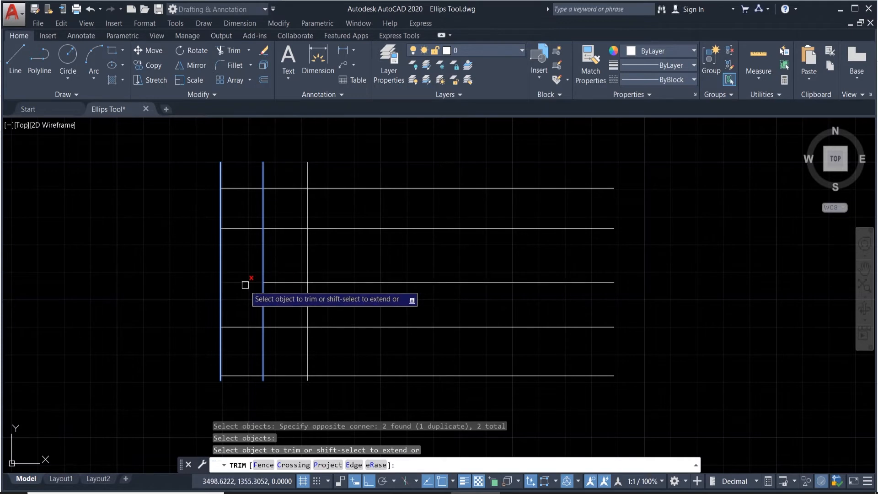
{"action": "left_click", "coordinate": [246, 282]}
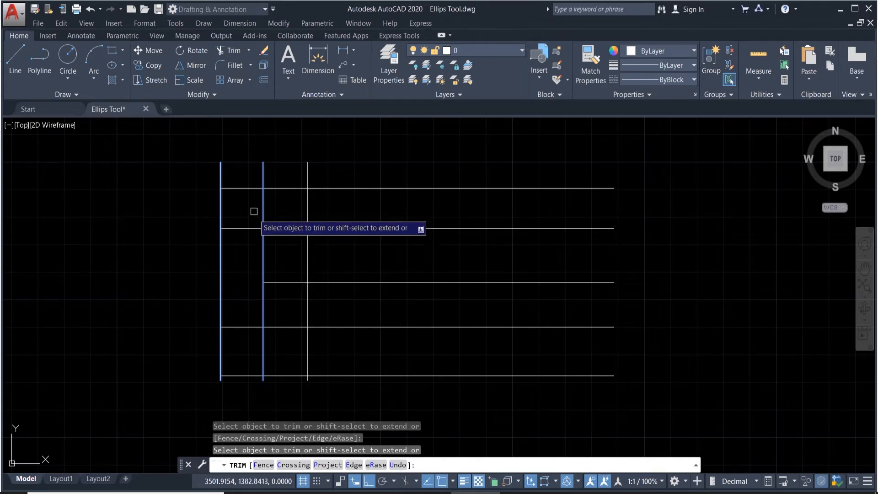
{"action": "left_click", "coordinate": [249, 229]}
{"action": "left_click", "coordinate": [251, 327]}
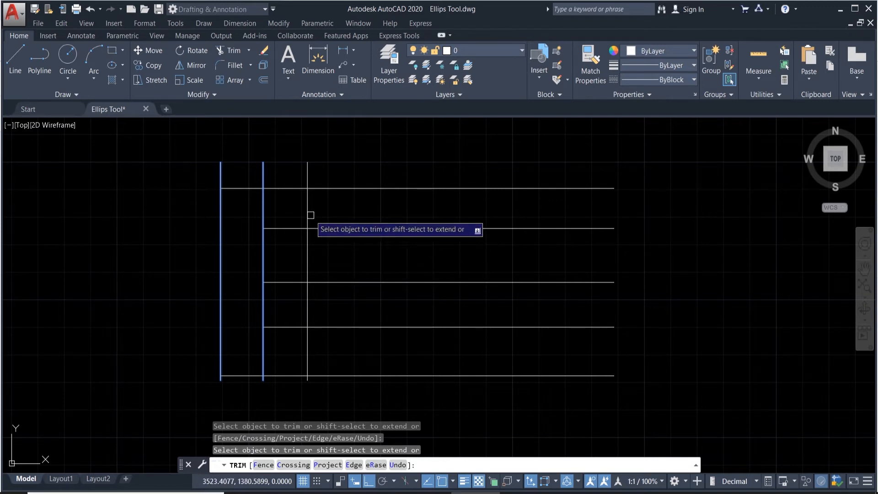
{"action": "key", "text": "Escape"}
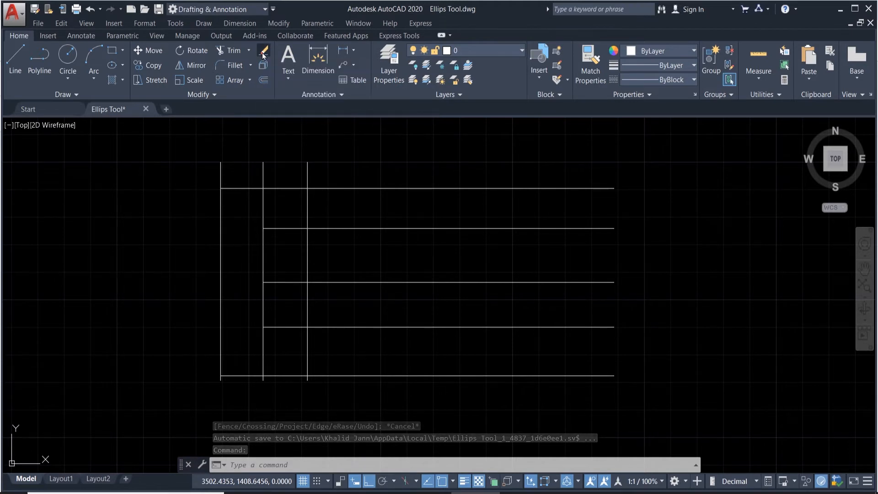
{"action": "left_click", "coordinate": [264, 54]}
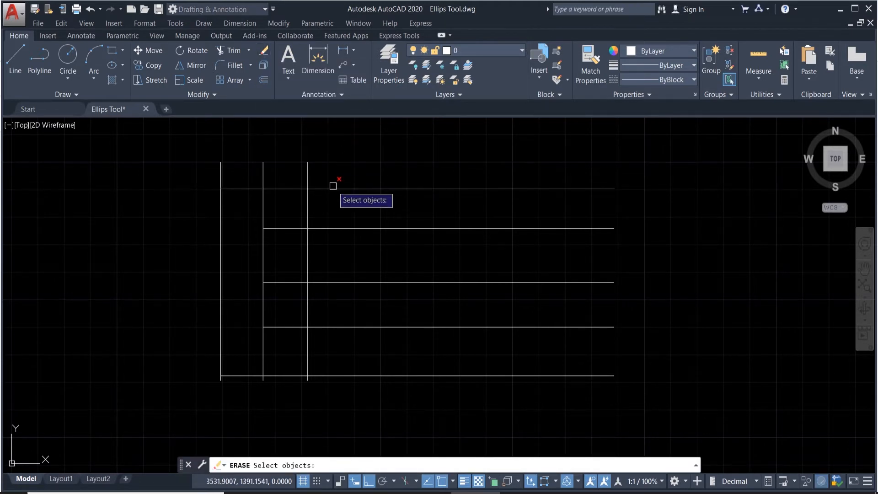
{"action": "left_click", "coordinate": [333, 187]}
{"action": "left_click", "coordinate": [353, 227]}
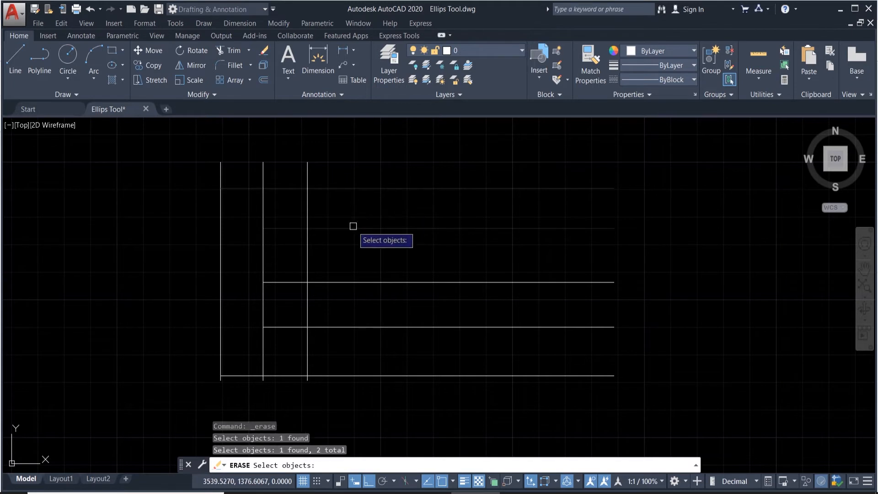
{"action": "left_click", "coordinate": [349, 282]}
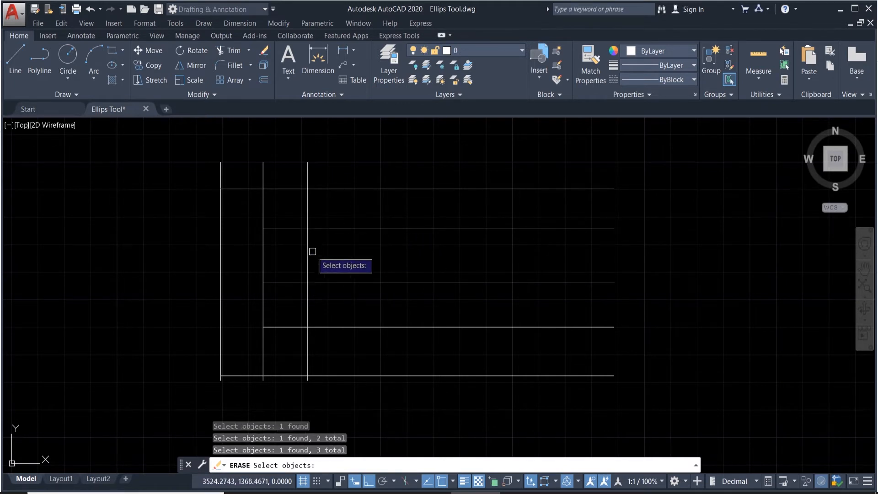
- Turn off the drawing grid, leaving the pending erase without deleting anything
{"action": "left_click", "coordinate": [303, 481]}
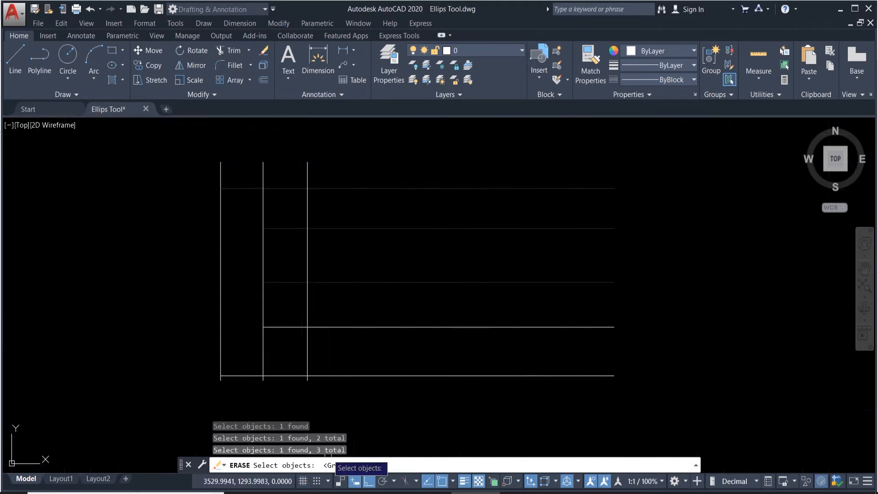
{"action": "key", "text": "Escape"}
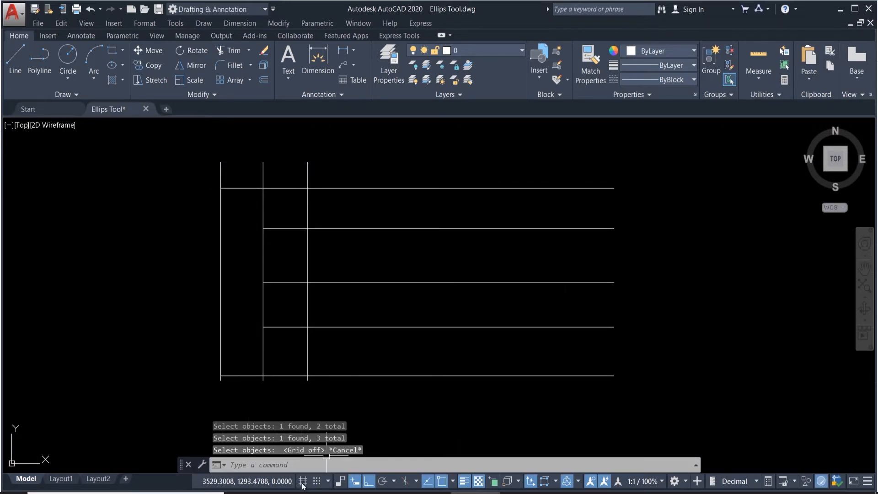
{"action": "left_click", "coordinate": [303, 481]}
{"action": "left_click", "coordinate": [303, 481]}
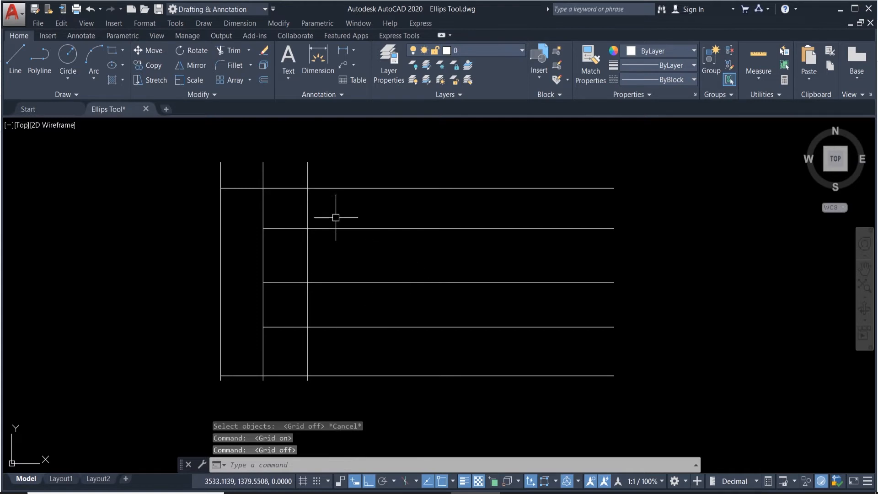
- Erase the four upper horizontal lines together and undo that erasure
{"action": "left_click", "coordinate": [264, 50]}
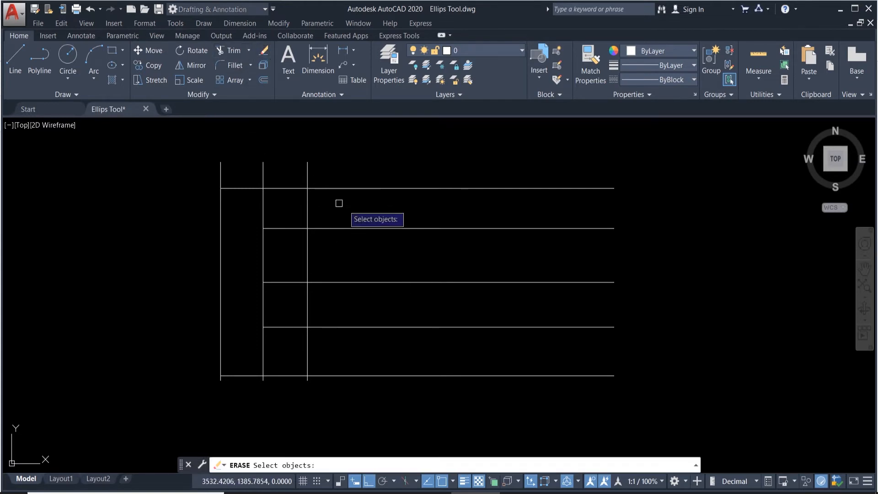
{"action": "left_click", "coordinate": [354, 188]}
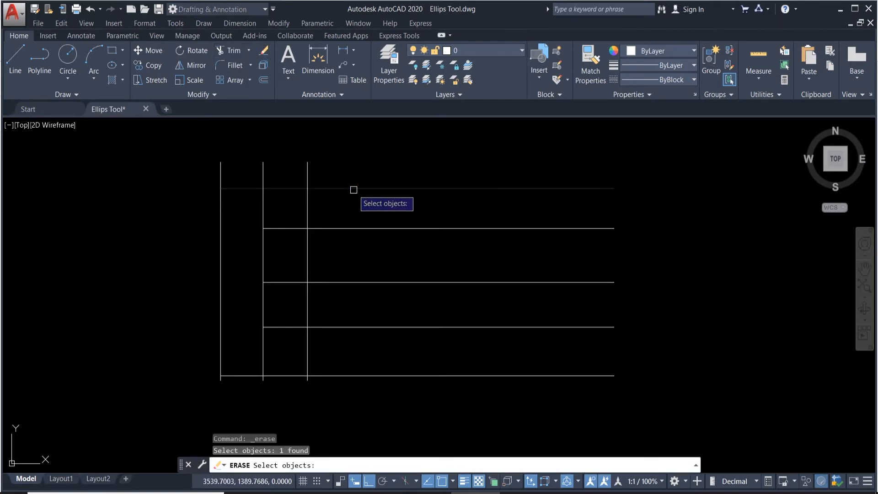
{"action": "left_click", "coordinate": [361, 228]}
{"action": "left_click", "coordinate": [366, 282]}
{"action": "left_click", "coordinate": [367, 327]}
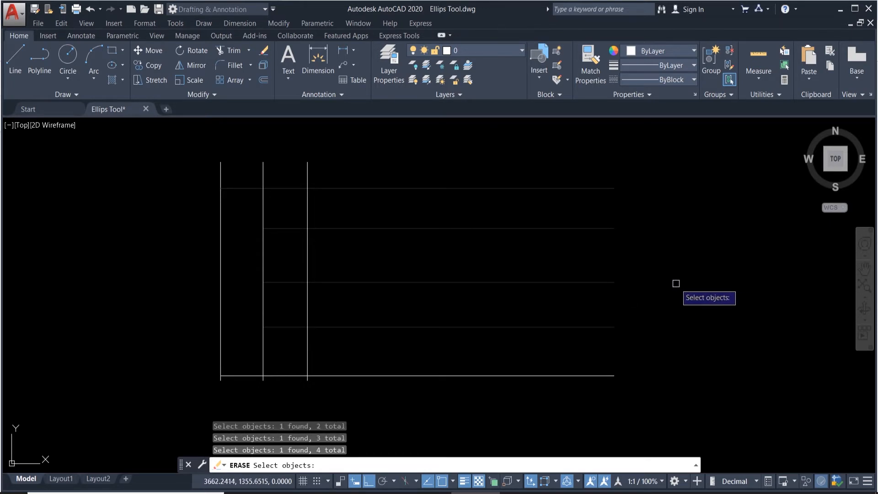
{"action": "key", "text": "Return"}
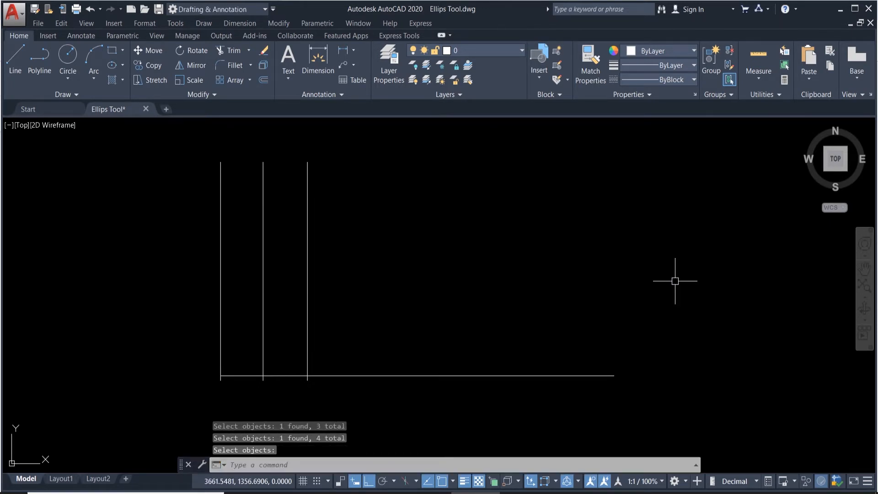
{"action": "key", "text": "ctrl+z"}
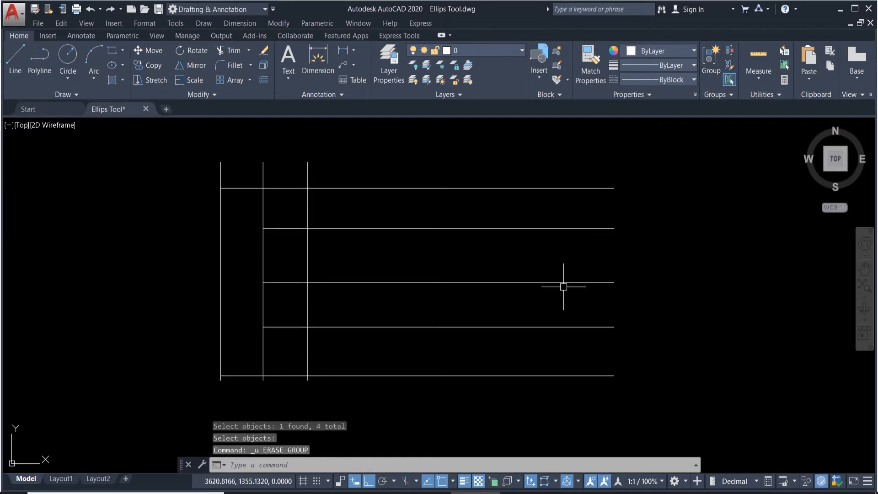
- Erase the fourth horizontal line from the top, selecting it before starting the Erase command
{"action": "left_click", "coordinate": [464, 336]}
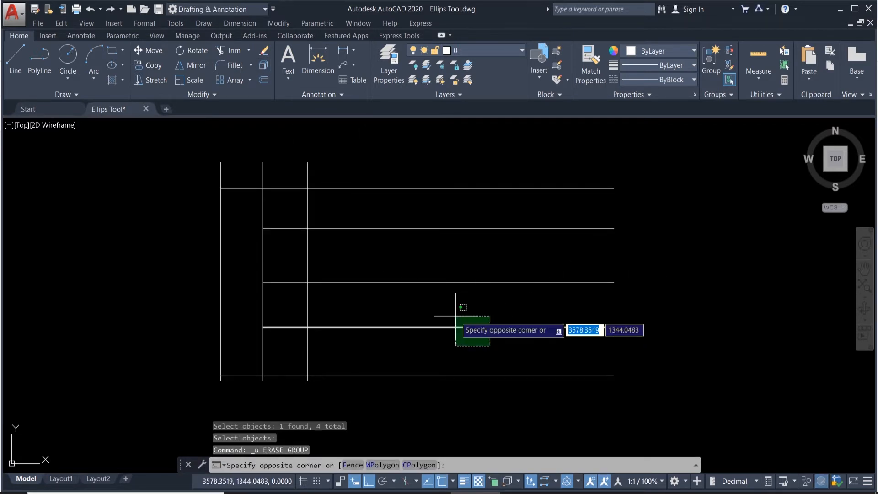
{"action": "left_click", "coordinate": [447, 319]}
{"action": "left_click", "coordinate": [264, 54]}
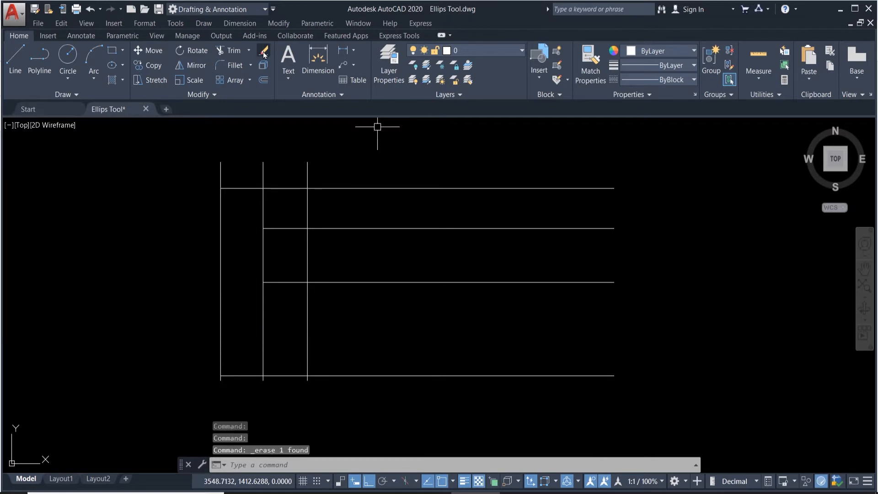
- Erase the third horizontal line from the top, selecting it after starting the Erase command
{"action": "key", "text": "Return"}
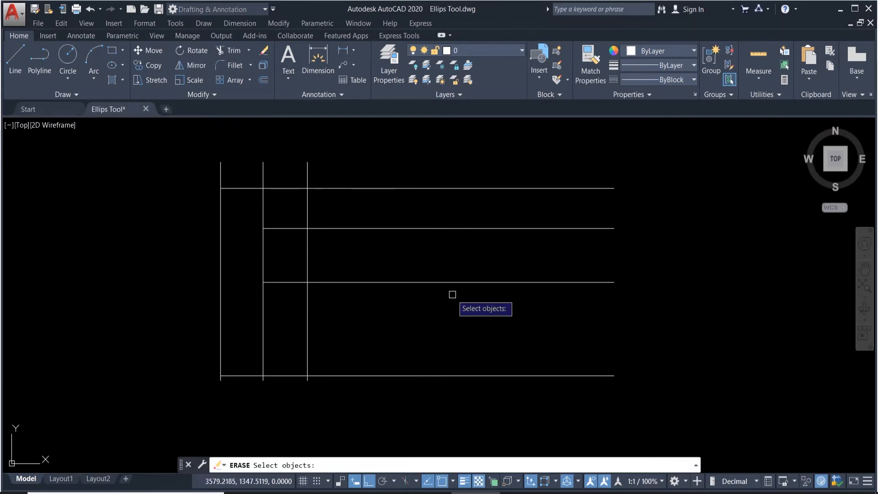
{"action": "left_click", "coordinate": [450, 282]}
{"action": "key", "text": "Return"}
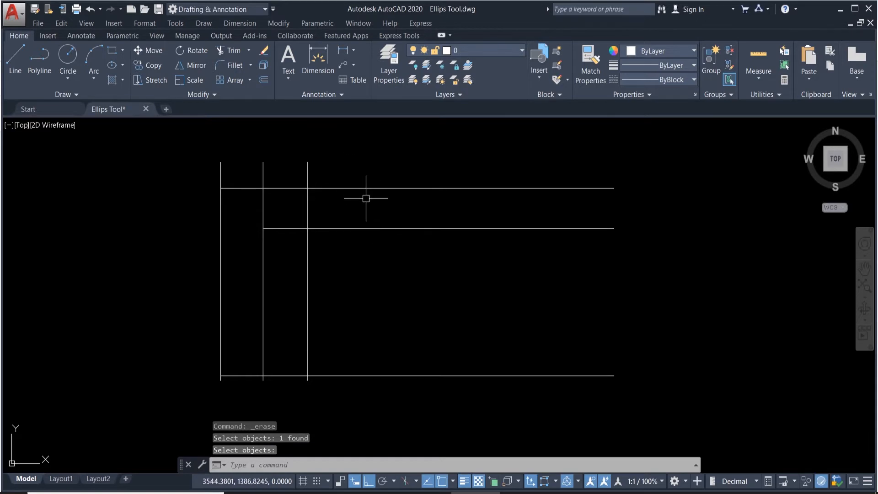
- Delete all the remaining horizontal and vertical lines together with one crossing selection
{"action": "left_click", "coordinate": [382, 409]}
{"action": "left_click", "coordinate": [198, 171]}
{"action": "key", "text": "Delete"}
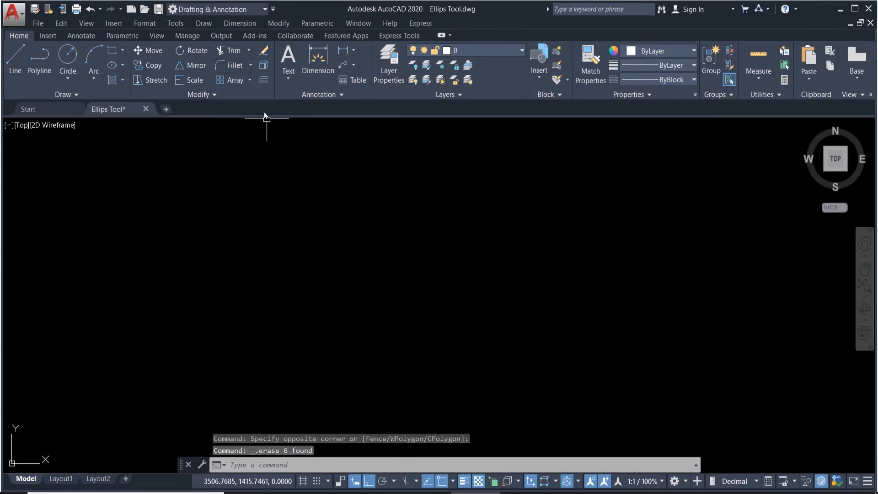
- Draw a U-shaped stepped profile of five connected lines, each 20 units long, running right, down, right, up and right
{"action": "left_click", "coordinate": [16, 58]}
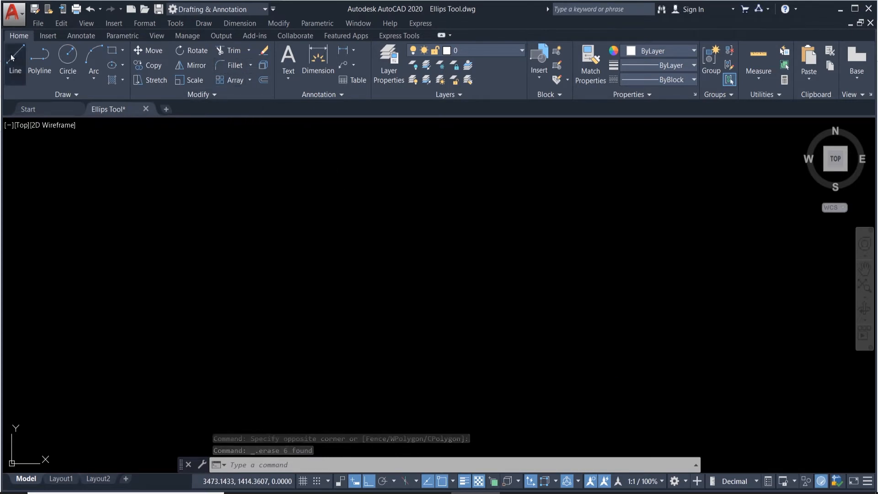
{"action": "left_click", "coordinate": [160, 227]}
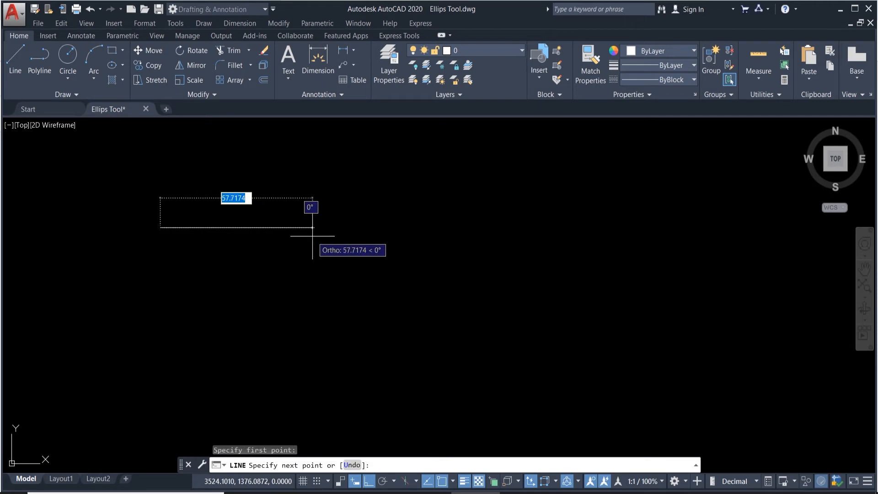
{"action": "type", "text": "20"}
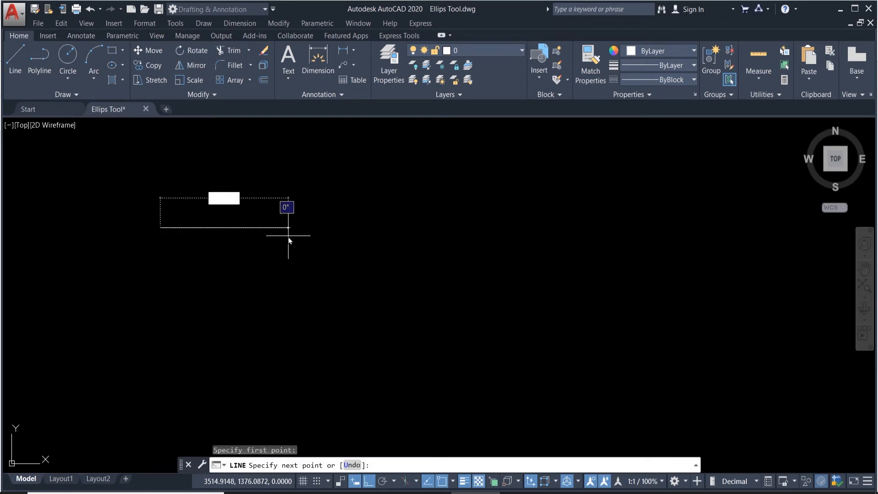
{"action": "key", "text": "Return"}
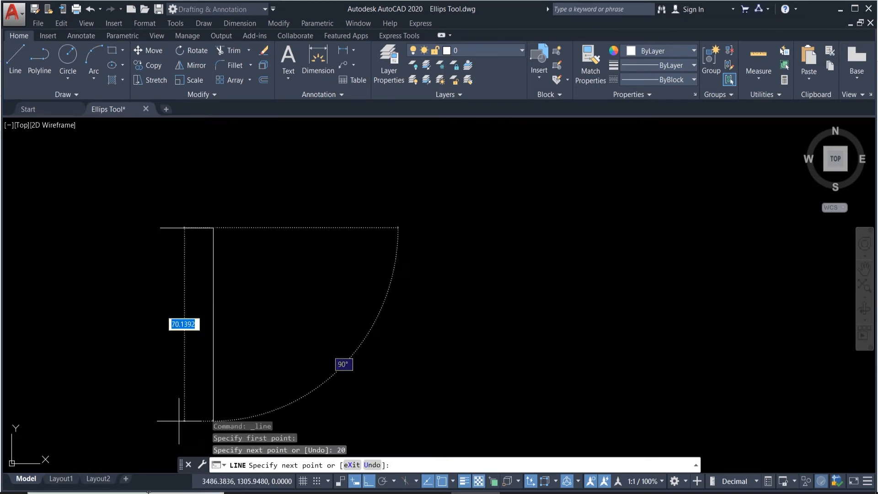
{"action": "type", "text": "20"}
{"action": "key", "text": "Return"}
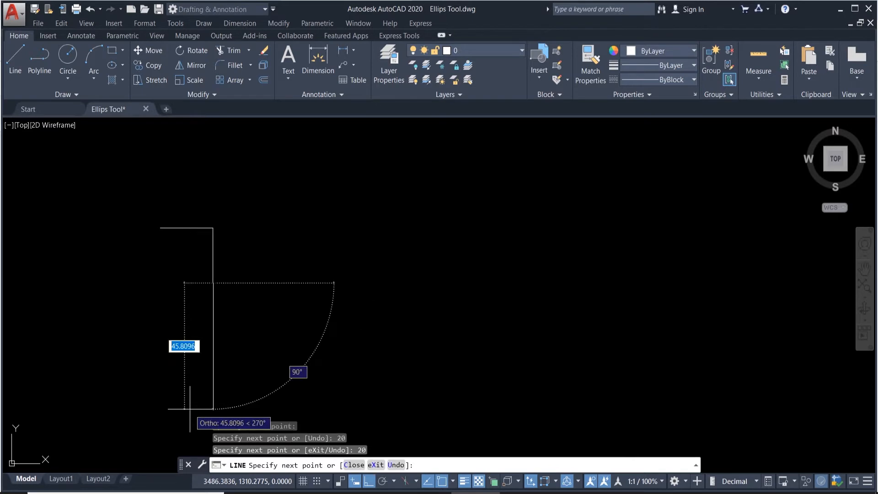
{"action": "type", "text": "2"}
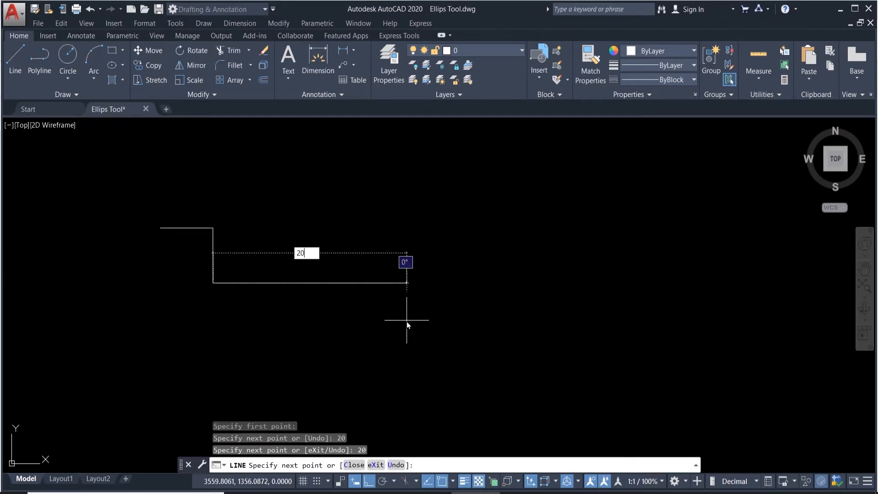
{"action": "type", "text": "0"}
{"action": "key", "text": "Return"}
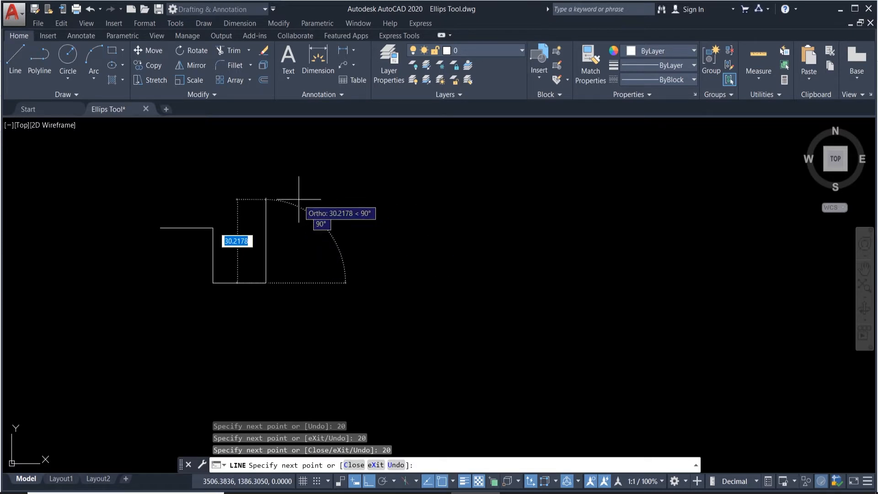
{"action": "type", "text": "20"}
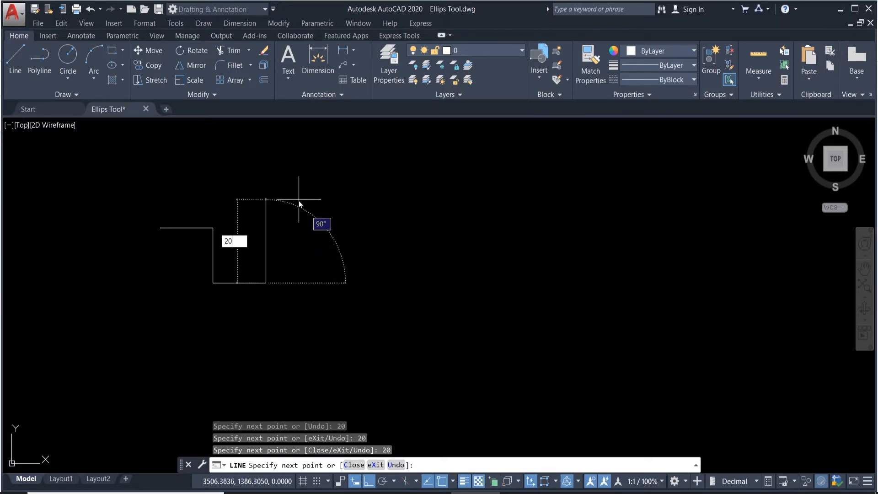
{"action": "key", "text": "Return"}
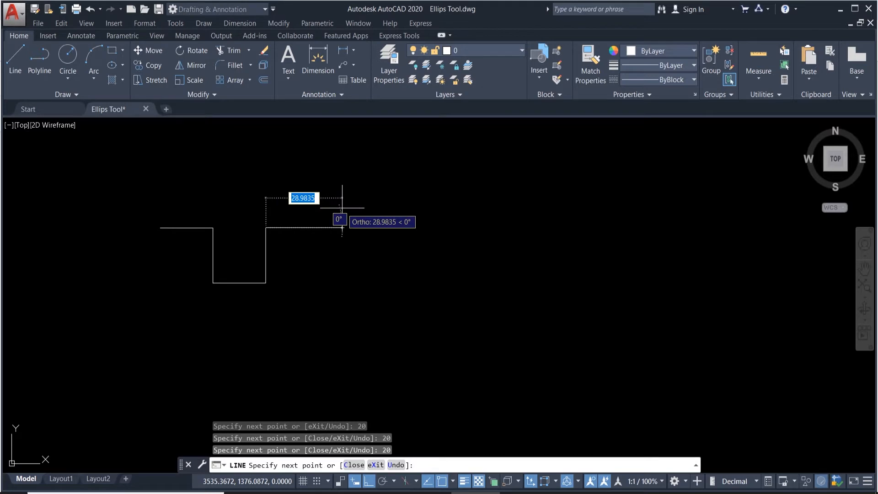
{"action": "type", "text": "20"}
{"action": "key", "text": "Return"}
{"action": "key", "text": "Return"}
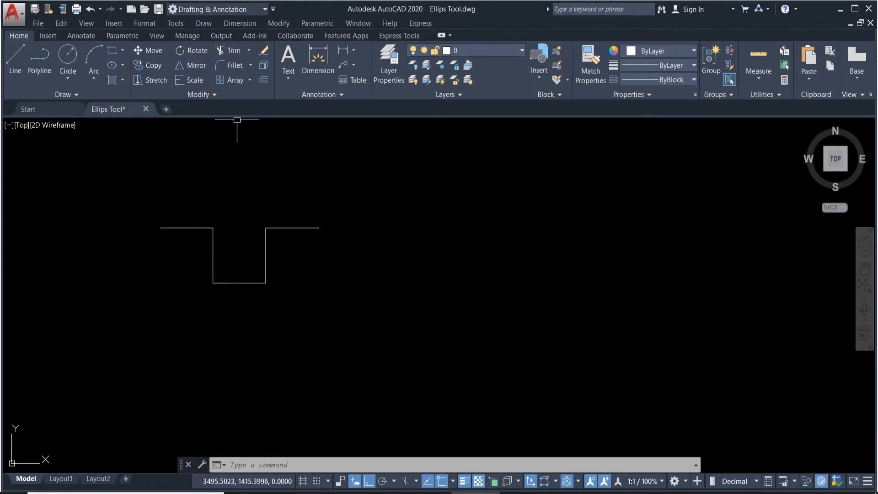
- Fillet the profile's upper-left corner between the left horizontal and left vertical lines with a radius of 2
{"action": "scroll", "coordinate": [183, 279], "scroll_direction": "up", "scroll_amount": 4}
{"action": "scroll", "coordinate": [210, 247], "scroll_direction": "down", "scroll_amount": 2}
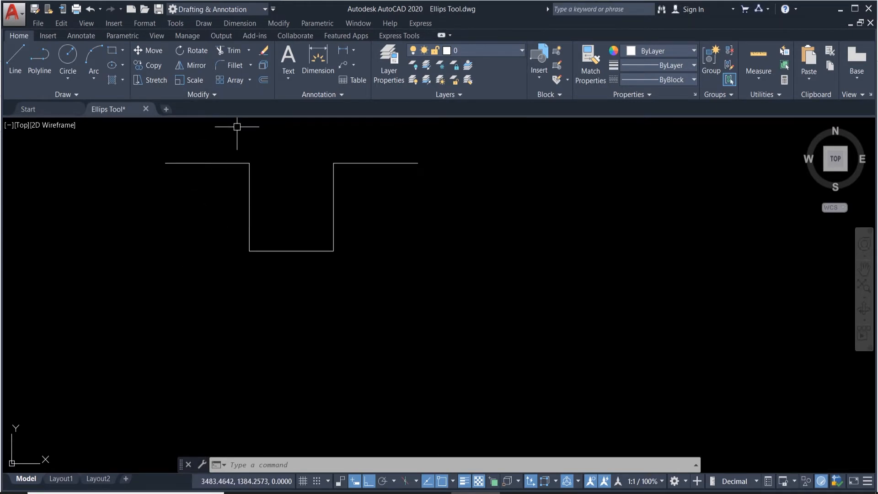
{"action": "scroll", "coordinate": [237, 127], "scroll_direction": "up", "scroll_amount": 4}
{"action": "scroll", "coordinate": [260, 212], "scroll_direction": "down", "scroll_amount": 2}
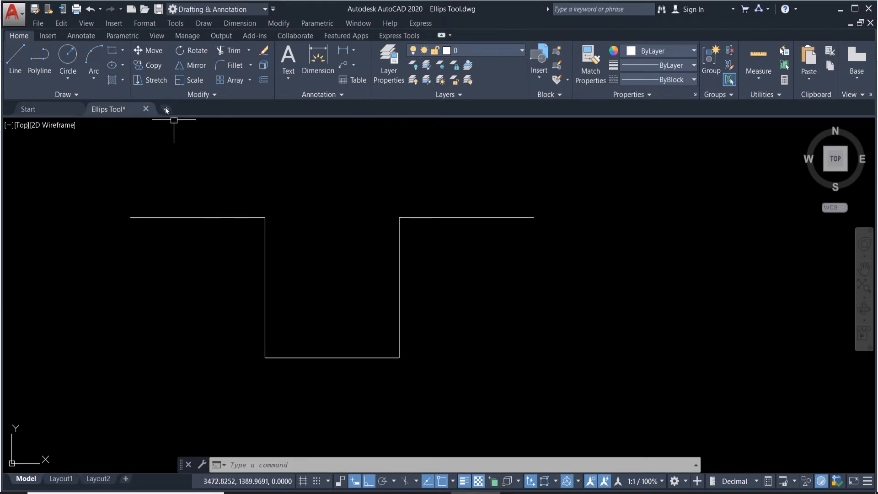
{"action": "left_click", "coordinate": [224, 68]}
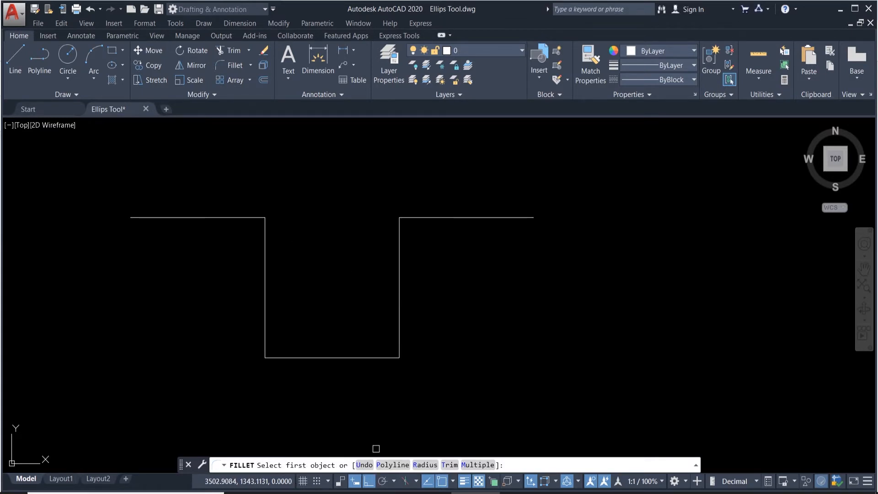
{"action": "left_click", "coordinate": [264, 269]}
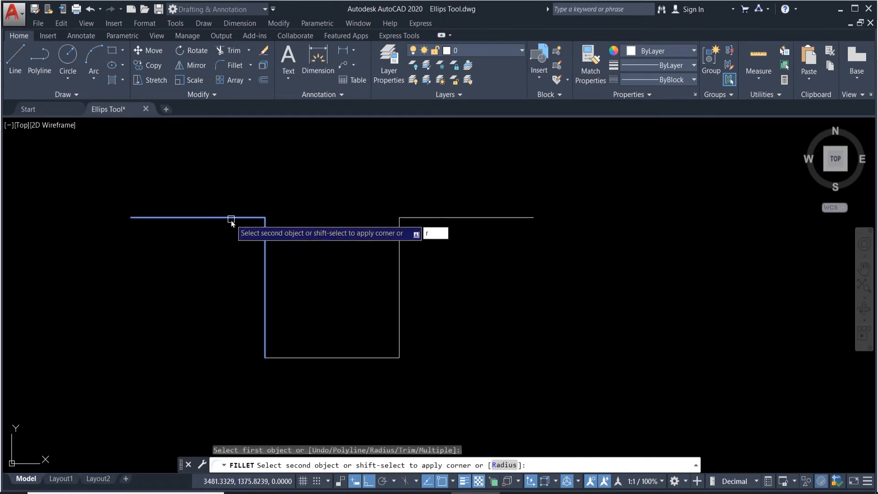
{"action": "key", "text": "Return"}
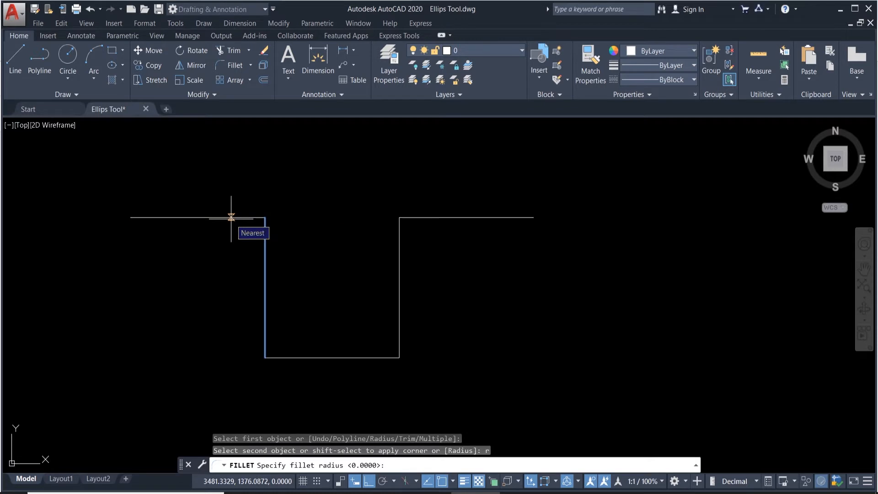
{"action": "type", "text": "2"}
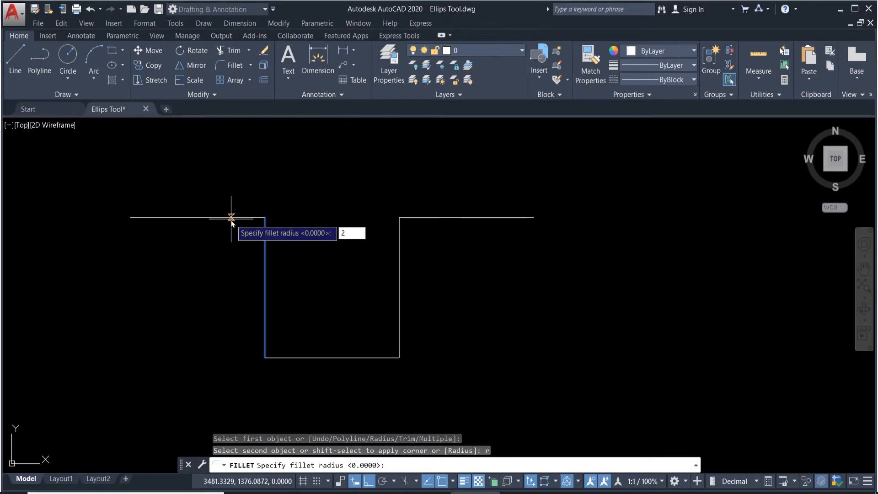
{"action": "key", "text": "Return"}
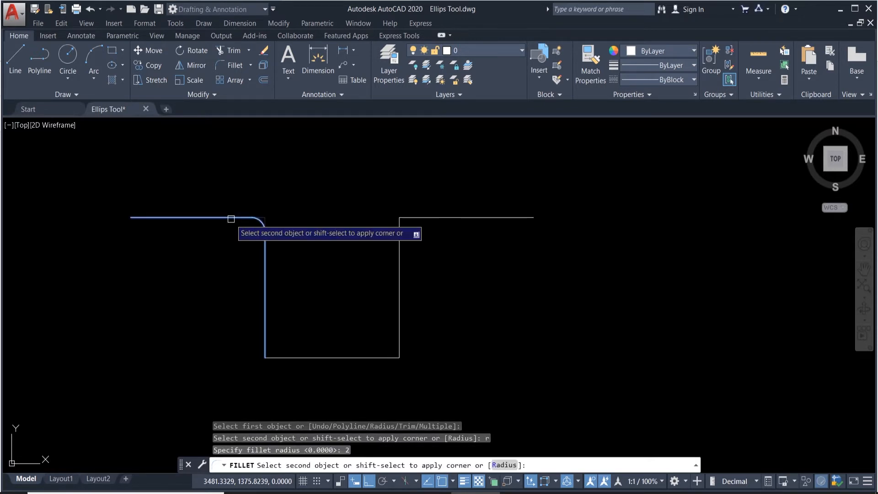
{"action": "left_click", "coordinate": [231, 219]}
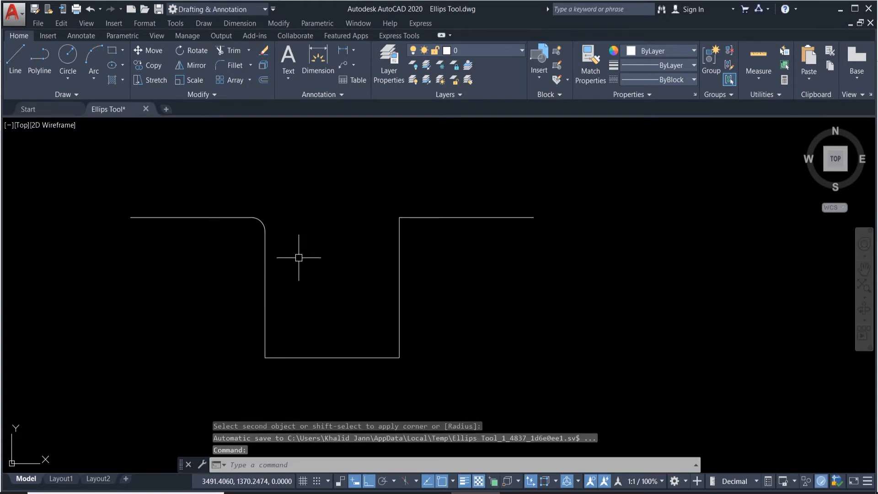
- Fillet the two bottom corners and the upper-right corner of the profile with the same radius of 2
{"action": "scroll", "coordinate": [241, 220], "scroll_direction": "up", "scroll_amount": 4}
{"action": "scroll", "coordinate": [288, 224], "scroll_direction": "down", "scroll_amount": 6}
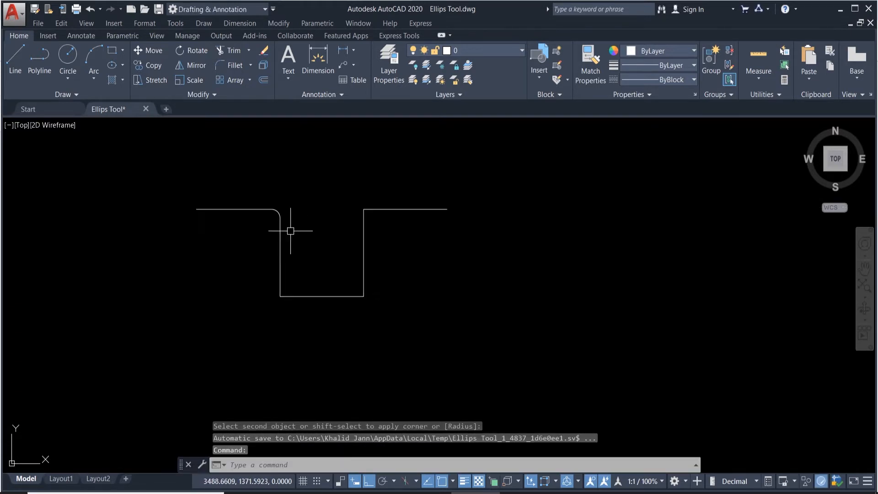
{"action": "scroll", "coordinate": [290, 231], "scroll_direction": "up", "scroll_amount": 4}
{"action": "scroll", "coordinate": [281, 195], "scroll_direction": "down", "scroll_amount": 2}
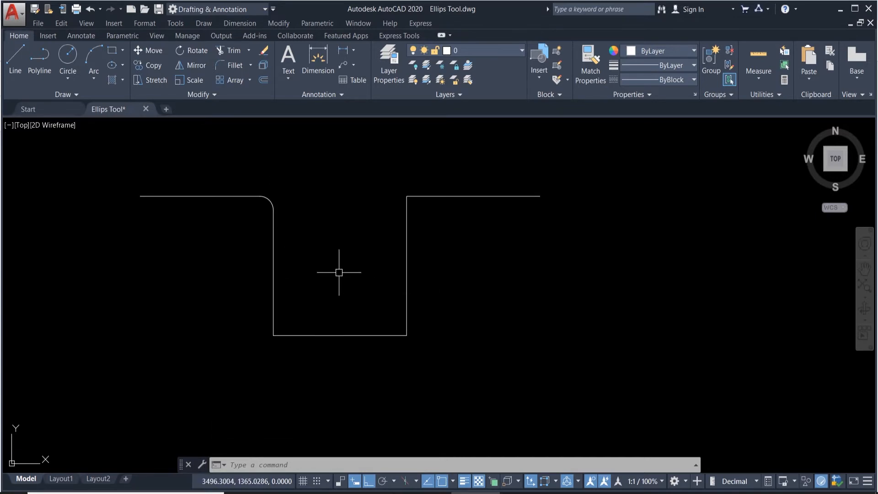
{"action": "key", "text": "Return"}
{"action": "left_click", "coordinate": [294, 336]}
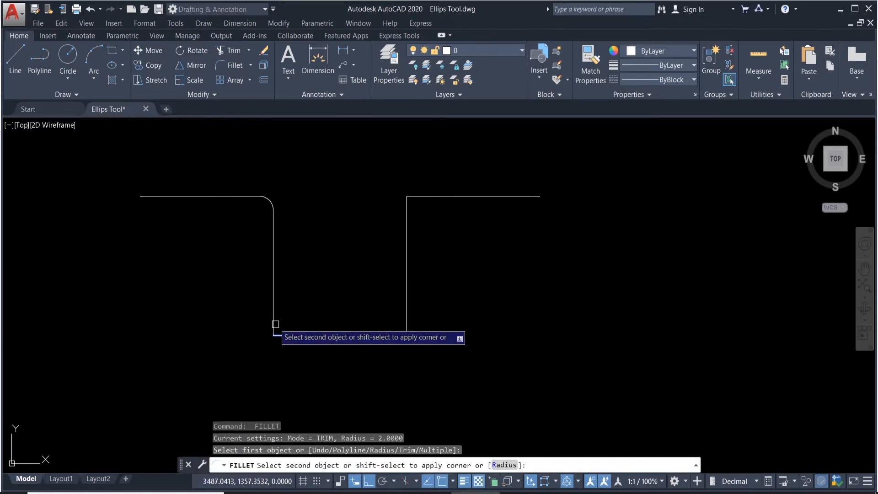
{"action": "left_click", "coordinate": [275, 324]}
{"action": "key", "text": "Return"}
{"action": "left_click", "coordinate": [382, 336]}
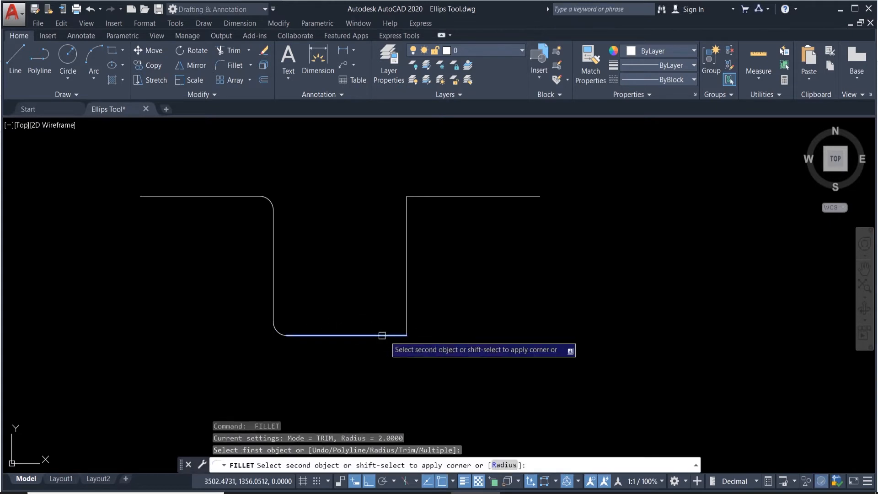
{"action": "left_click", "coordinate": [408, 320]}
{"action": "key", "text": "Return"}
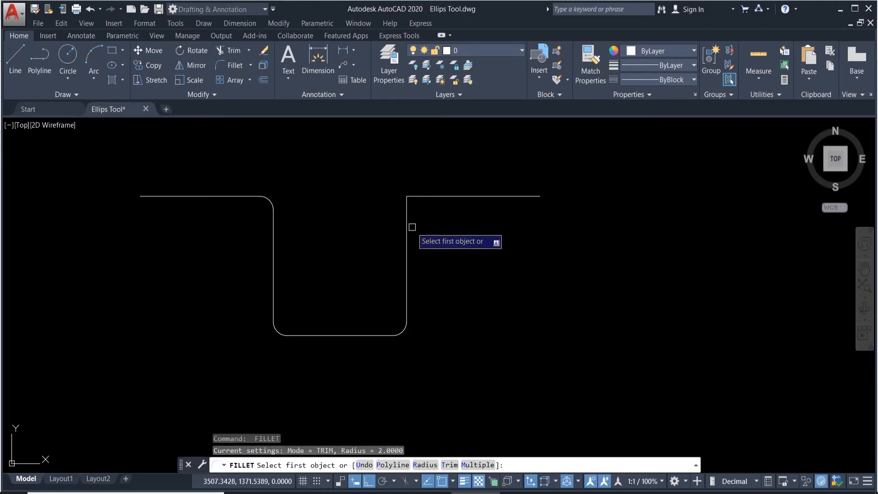
{"action": "left_click", "coordinate": [408, 217]}
{"action": "left_click", "coordinate": [433, 196]}
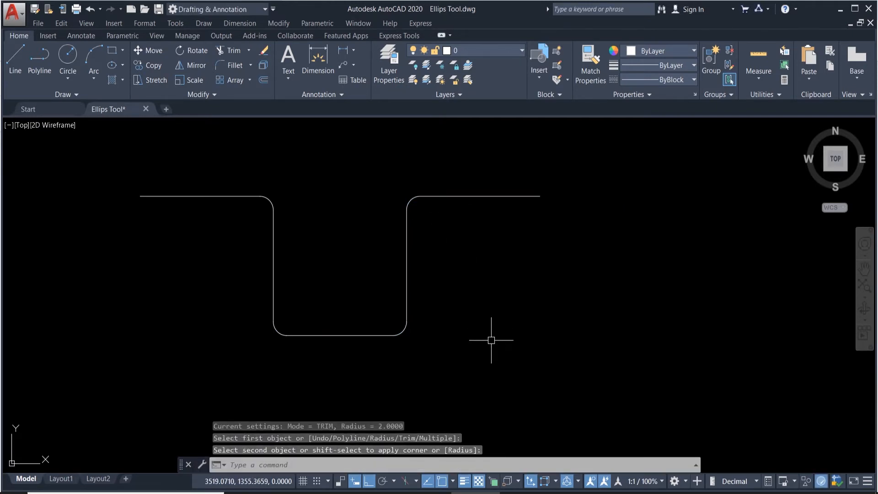
- Undo all the corner fillets on the profile
{"action": "key", "text": "ctrl+z"}
{"action": "key", "text": "ctrl+z"}
{"action": "key", "text": "ctrl+z"}
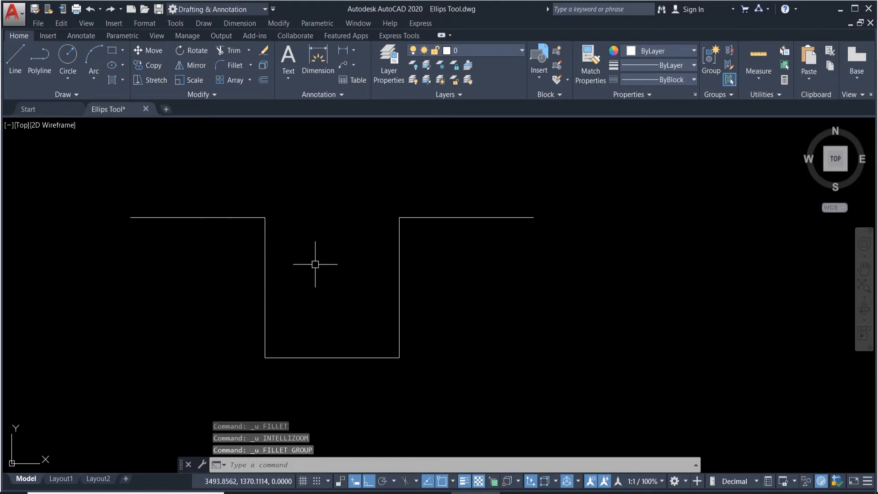
- Set up the Fillet command with a radius of 2 and the No trim mode
{"action": "scroll", "coordinate": [293, 240], "scroll_direction": "down", "scroll_amount": 2}
{"action": "scroll", "coordinate": [277, 259], "scroll_direction": "up", "scroll_amount": 2}
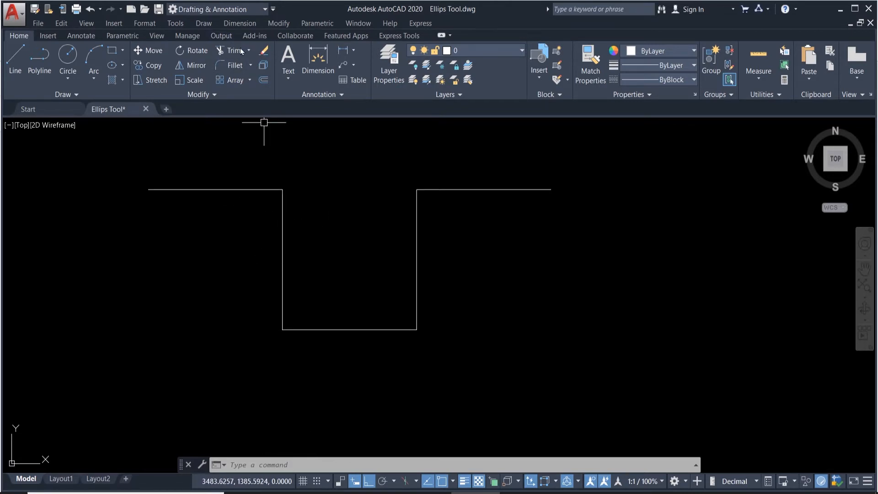
{"action": "left_click", "coordinate": [232, 65]}
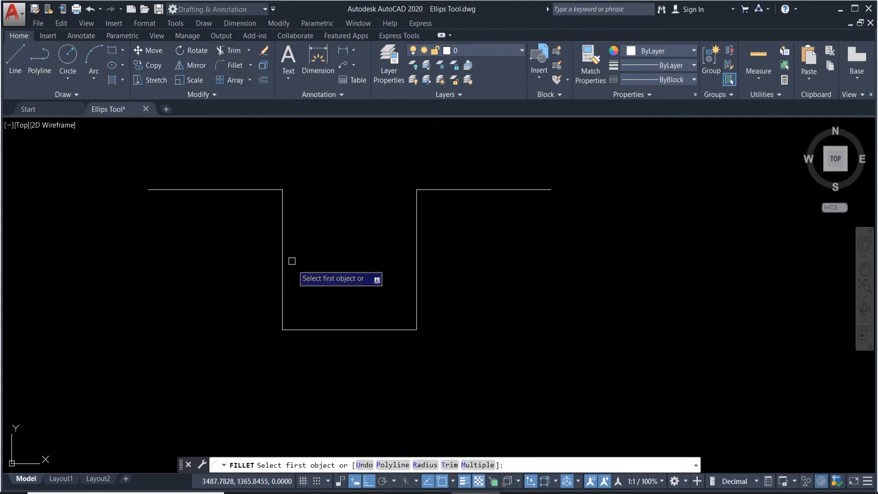
{"action": "left_click", "coordinate": [418, 466]}
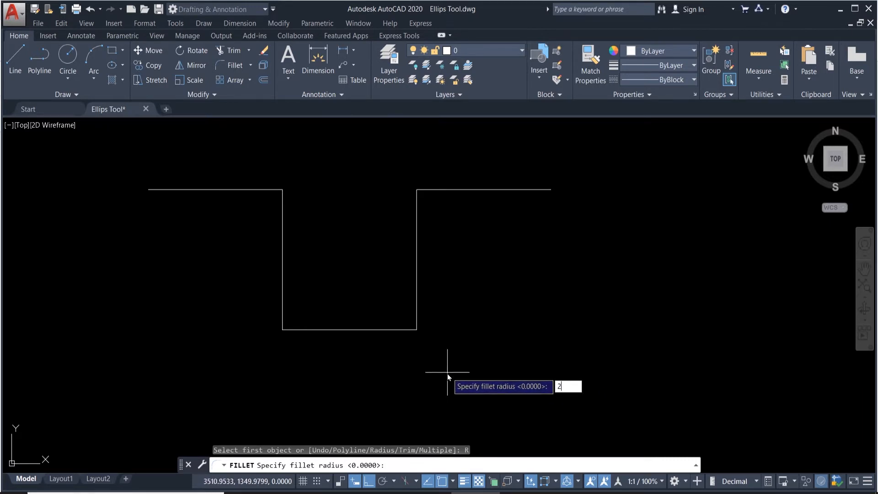
{"action": "key", "text": "Return"}
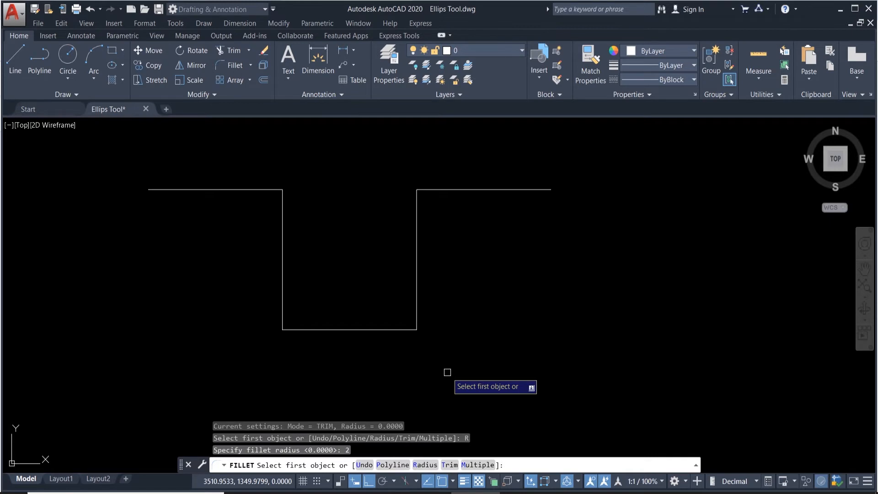
{"action": "left_click", "coordinate": [448, 466]}
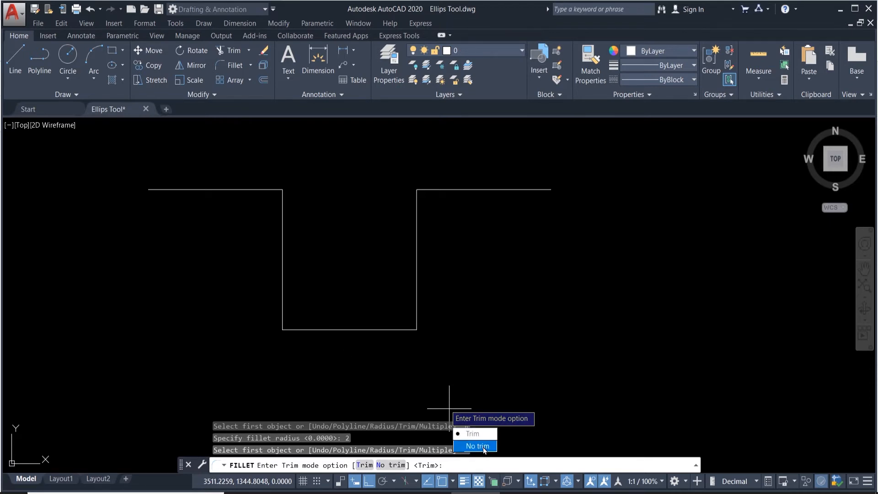
{"action": "left_click", "coordinate": [478, 446]}
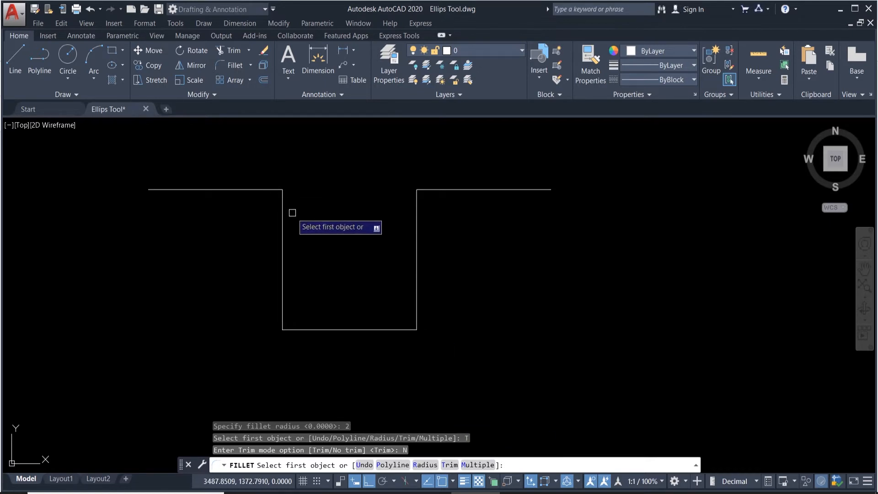
{"action": "left_click", "coordinate": [416, 466]}
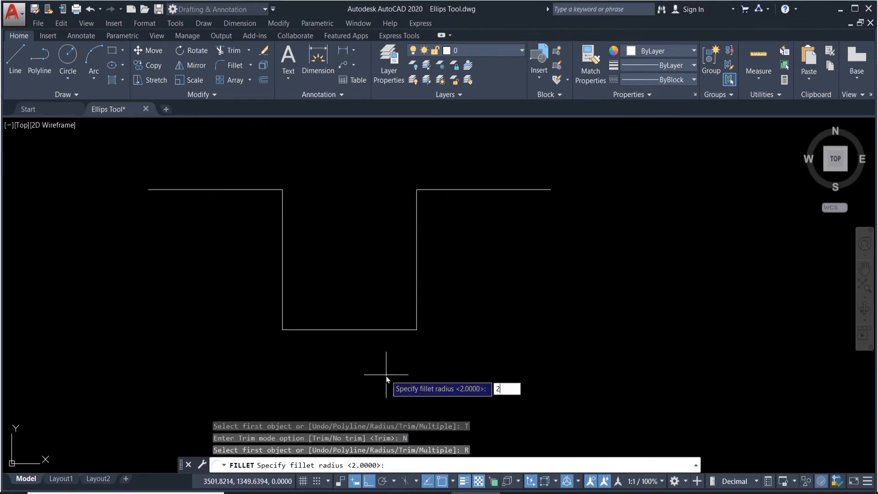
{"action": "key", "text": "Return"}
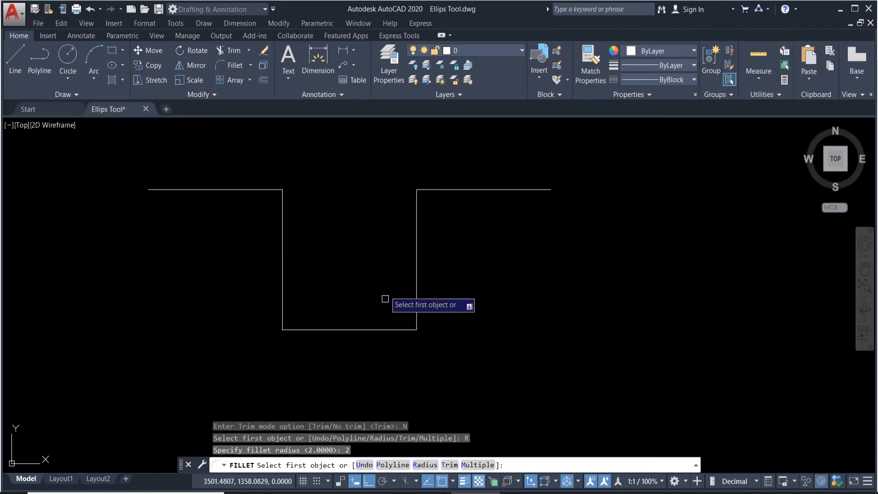
- Fillet the profile's upper-left corner between the left vertical and left horizontal lines, keeping the original corner lines
{"action": "left_click", "coordinate": [283, 213]}
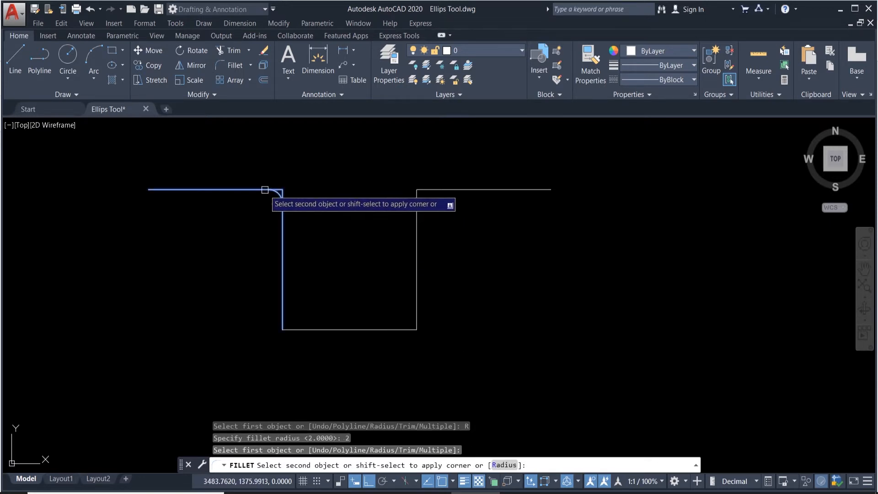
{"action": "left_click", "coordinate": [267, 190]}
{"action": "scroll", "coordinate": [277, 188], "scroll_direction": "up", "scroll_amount": 4}
{"action": "scroll", "coordinate": [275, 182], "scroll_direction": "up", "scroll_amount": 5}
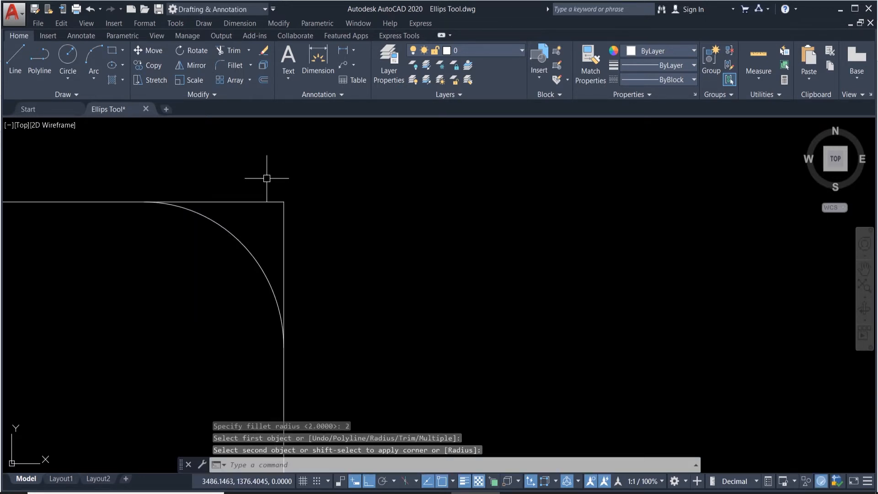
{"action": "scroll", "coordinate": [227, 167], "scroll_direction": "down", "scroll_amount": 8}
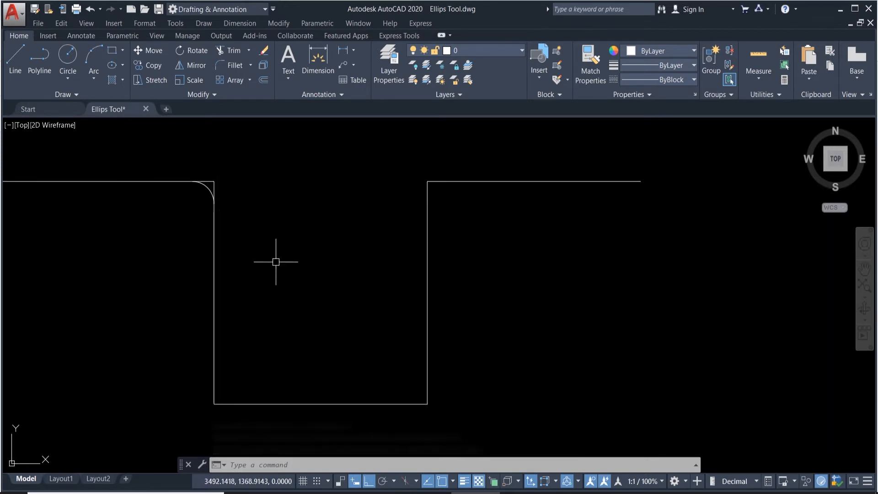
- Switch Fillet back to Trim mode and fillet the profile's bottom-left corner with the same radius
{"action": "key", "text": "Escape"}
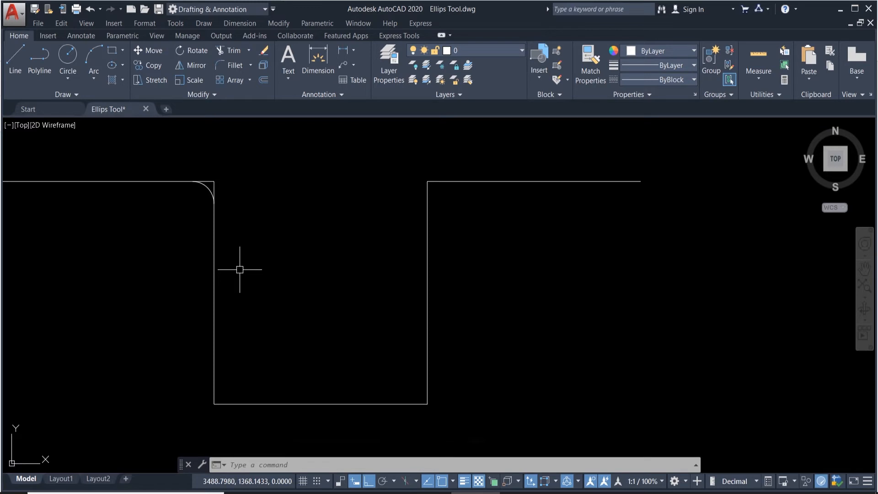
{"action": "key", "text": "space"}
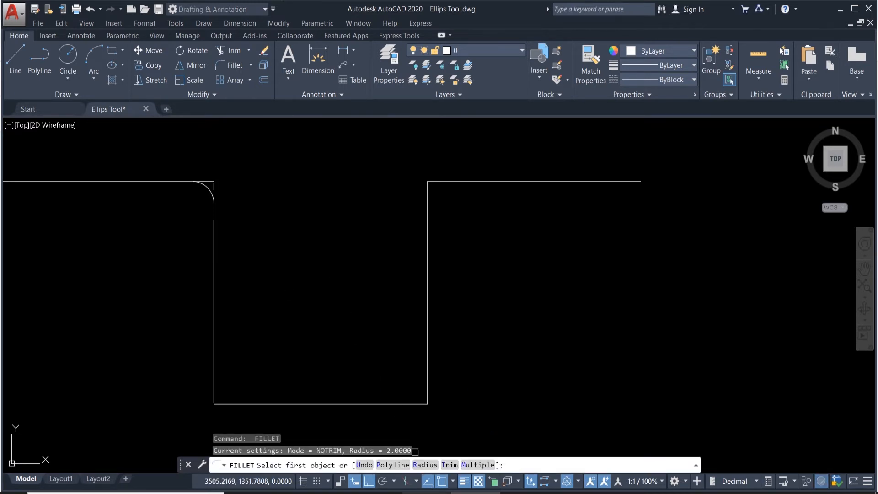
{"action": "left_click", "coordinate": [448, 466]}
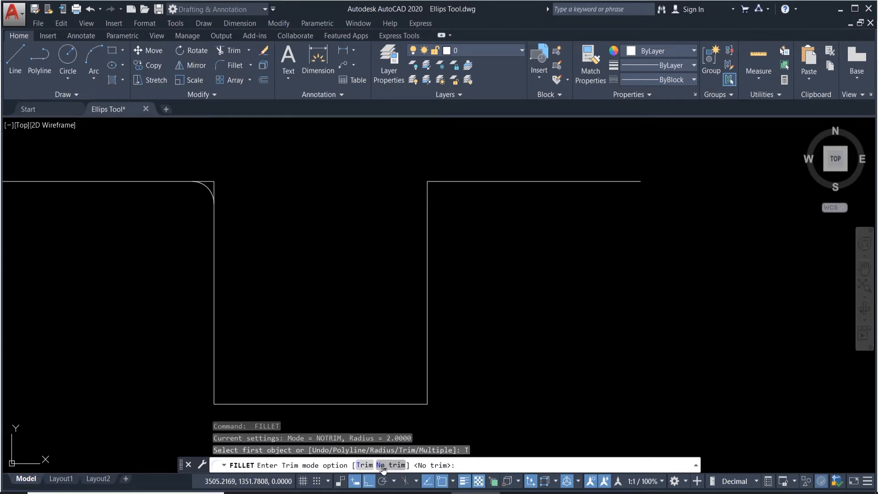
{"action": "left_click", "coordinate": [361, 465]}
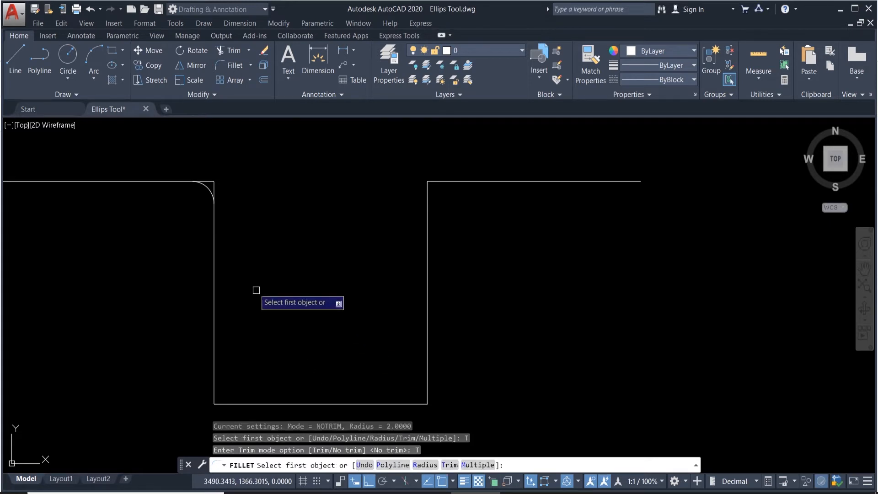
{"action": "left_click", "coordinate": [214, 381]}
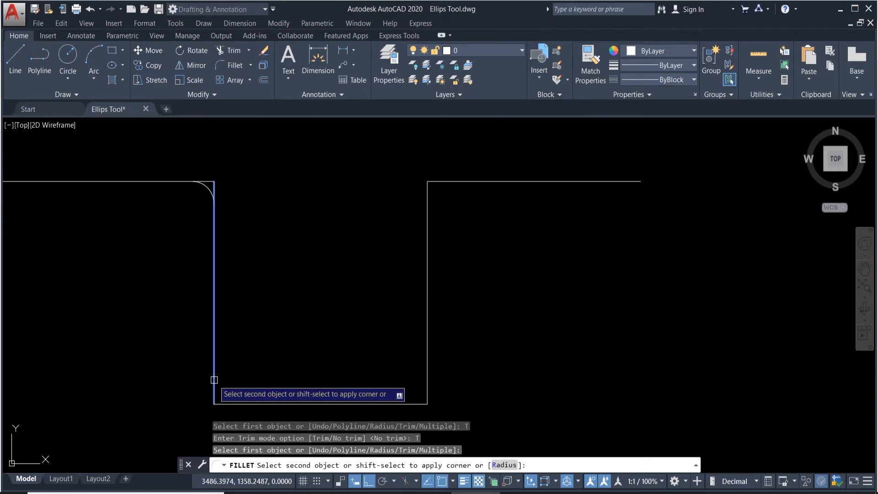
{"action": "left_click", "coordinate": [231, 402]}
{"action": "scroll", "coordinate": [225, 403], "scroll_direction": "up", "scroll_amount": 3}
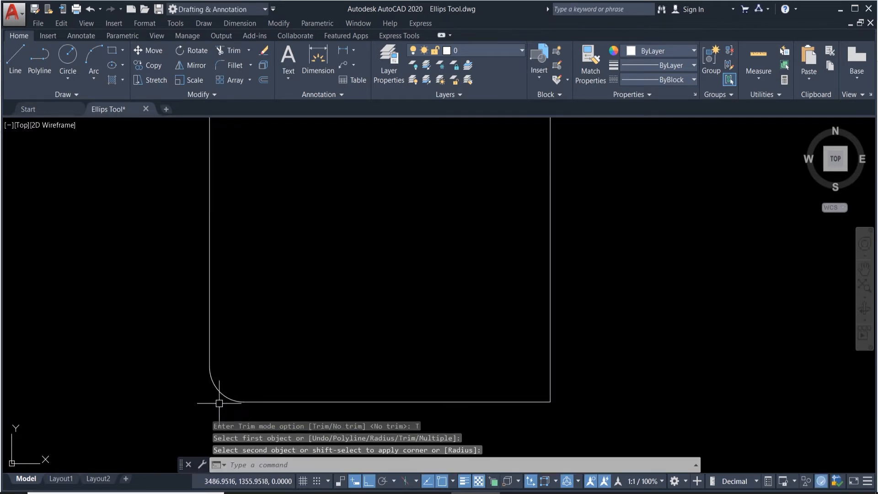
{"action": "scroll", "coordinate": [218, 404], "scroll_direction": "down", "scroll_amount": 5}
{"action": "scroll", "coordinate": [215, 405], "scroll_direction": "up", "scroll_amount": 4}
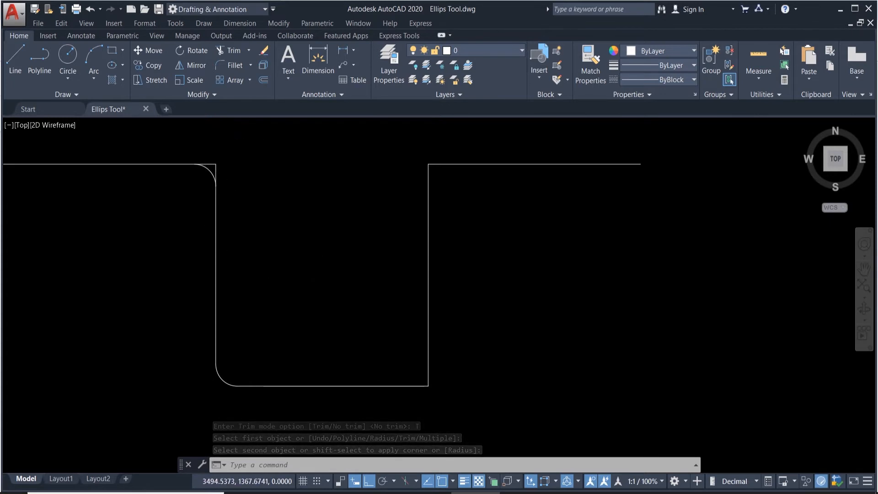
{"action": "scroll", "coordinate": [304, 254], "scroll_direction": "down", "scroll_amount": 4}
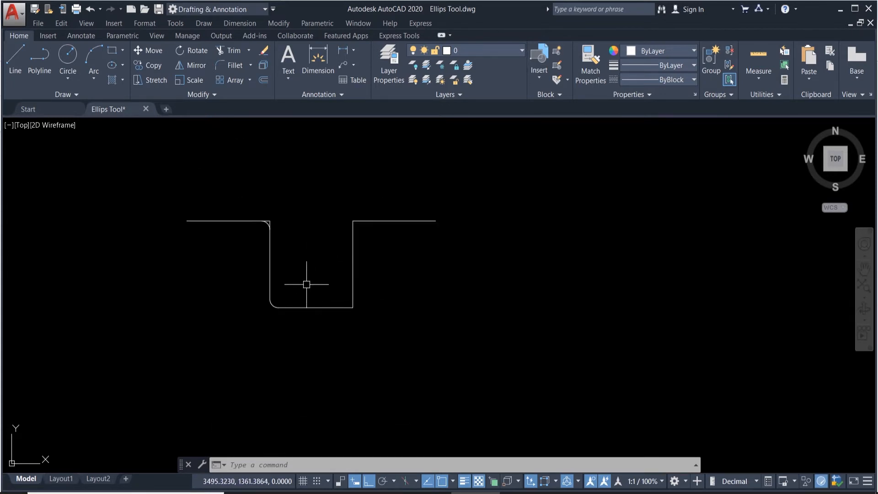
- Undo the upper-left and bottom-left corner fillets on the profile
{"action": "key", "text": "ctrl+z"}
{"action": "key", "text": "ctrl+z"}
{"action": "key", "text": "ctrl+z"}
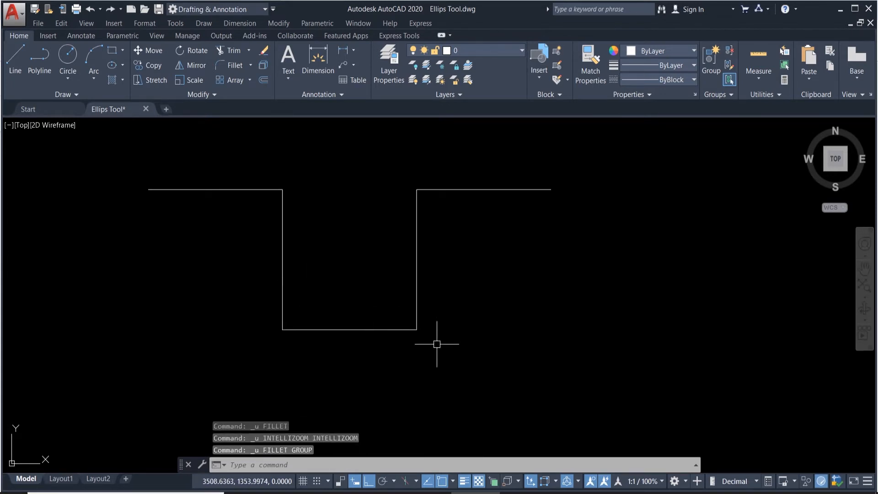
- Select all five lines of the stepped profile and join them into one polyline
{"action": "left_click", "coordinate": [447, 339]}
{"action": "left_click", "coordinate": [274, 201]}
{"action": "left_click", "coordinate": [337, 216]}
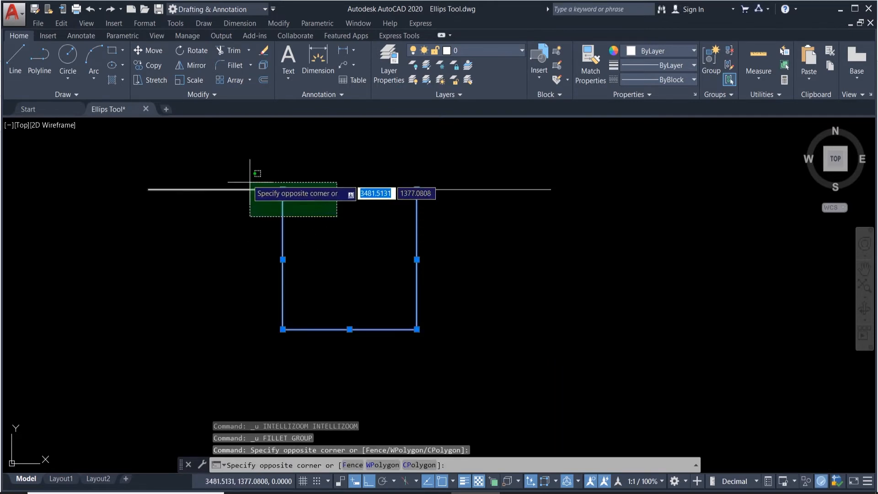
{"action": "left_click", "coordinate": [250, 182]}
{"action": "left_click", "coordinate": [477, 220]}
{"action": "left_click", "coordinate": [395, 179]}
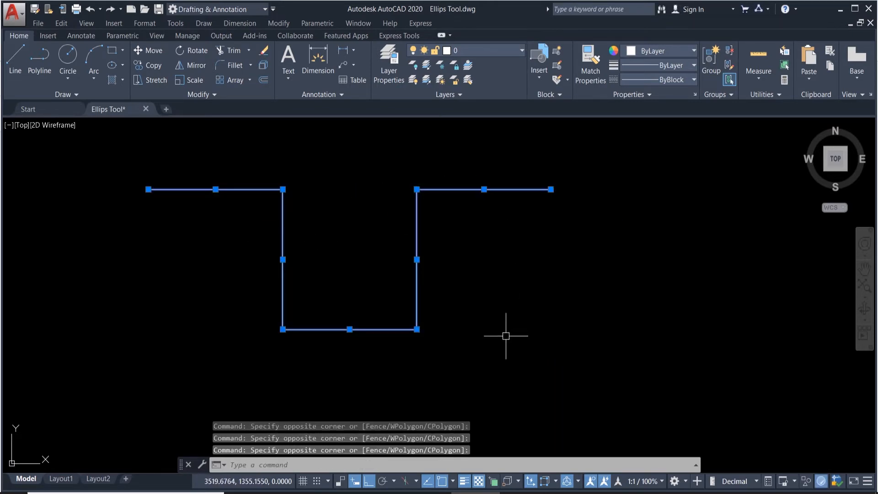
{"action": "key", "text": "Return"}
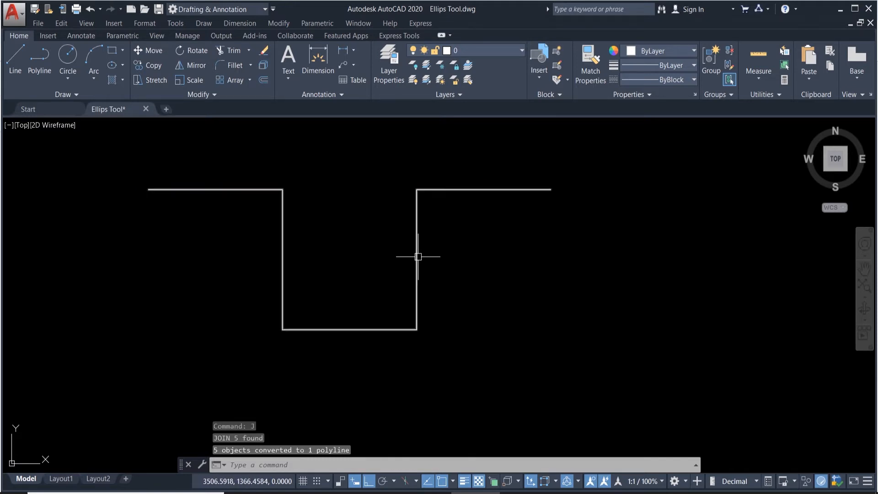
- Explode the joined profile polyline back into separate lines
{"action": "left_click", "coordinate": [417, 260]}
{"action": "type", "text": "X"}
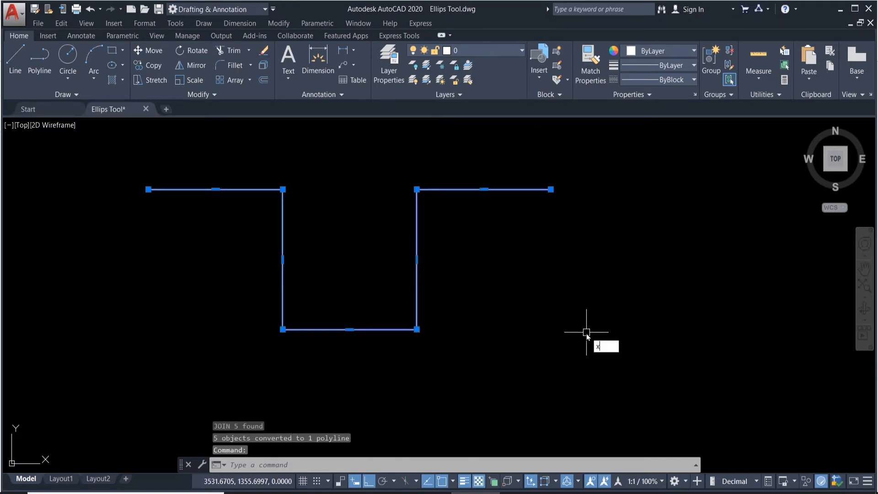
{"action": "key", "text": "Return"}
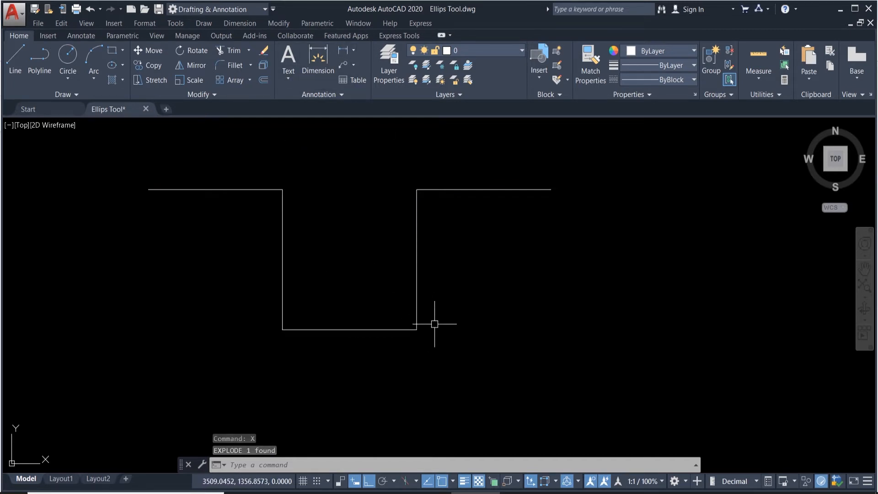
- Select the five exploded profile lines again and rejoin them into a single polyline
{"action": "left_click", "coordinate": [450, 369]}
{"action": "left_click", "coordinate": [247, 171]}
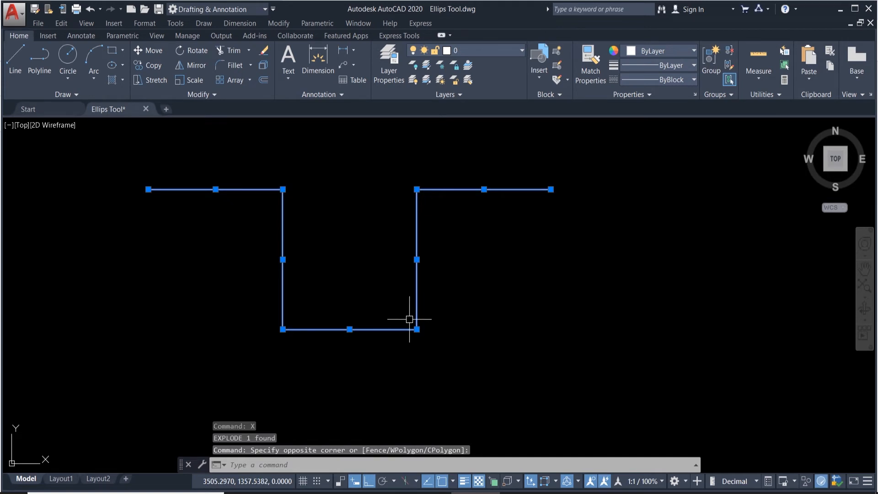
{"action": "key", "text": "Return"}
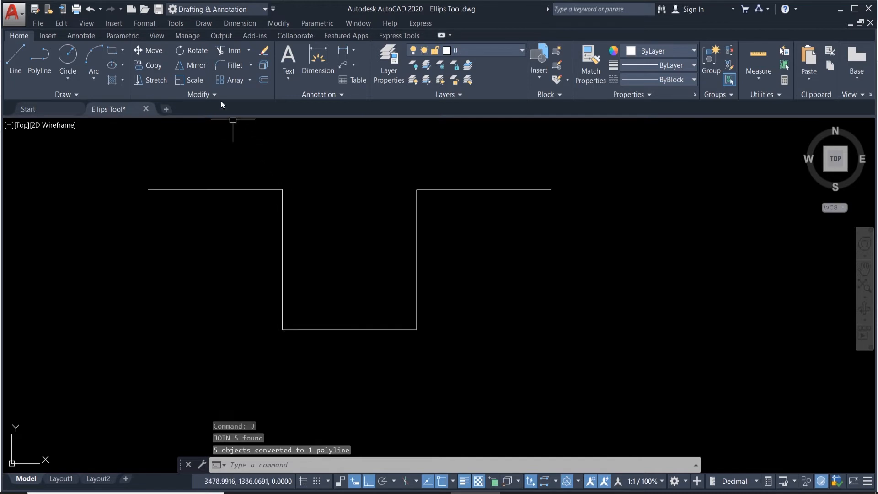
- Fillet all corners of the profile at once using the Polyline option with a radius of 3
{"action": "left_click", "coordinate": [233, 65]}
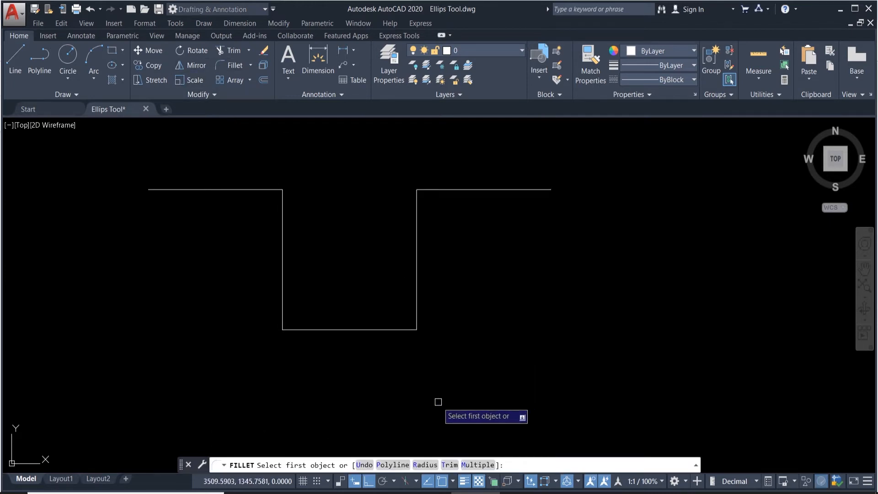
{"action": "left_click", "coordinate": [421, 465]}
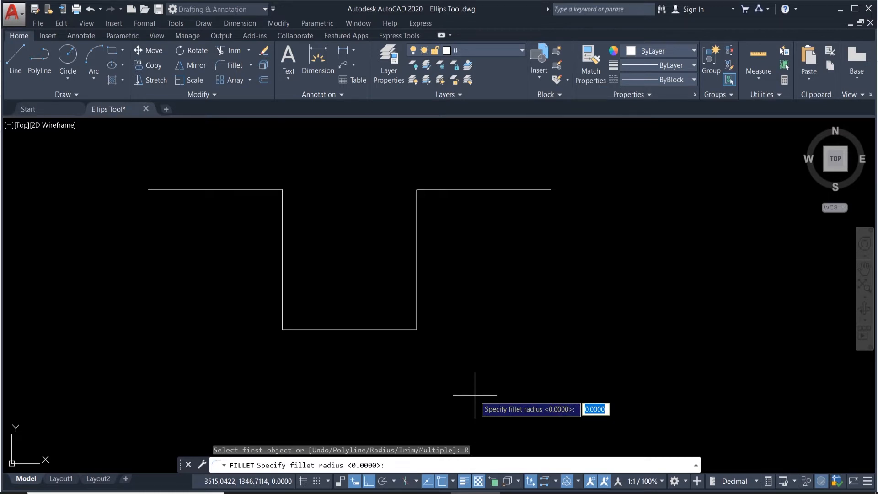
{"action": "key", "text": "Return"}
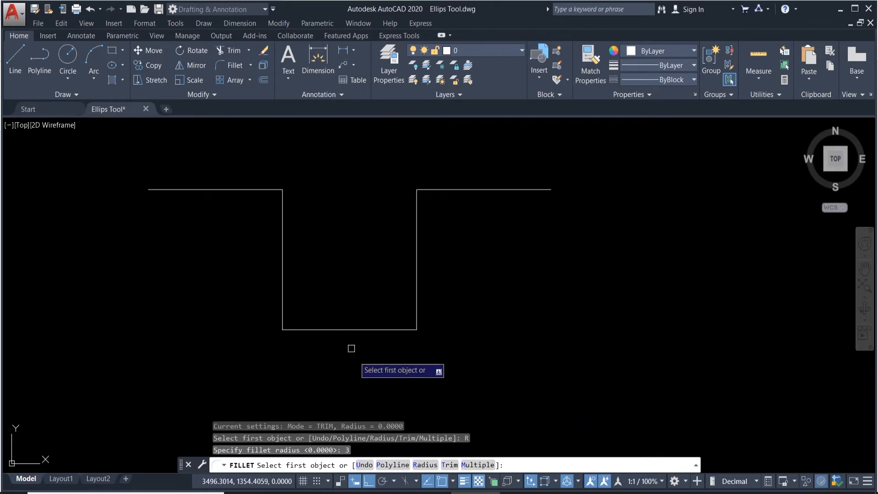
{"action": "left_click", "coordinate": [391, 465]}
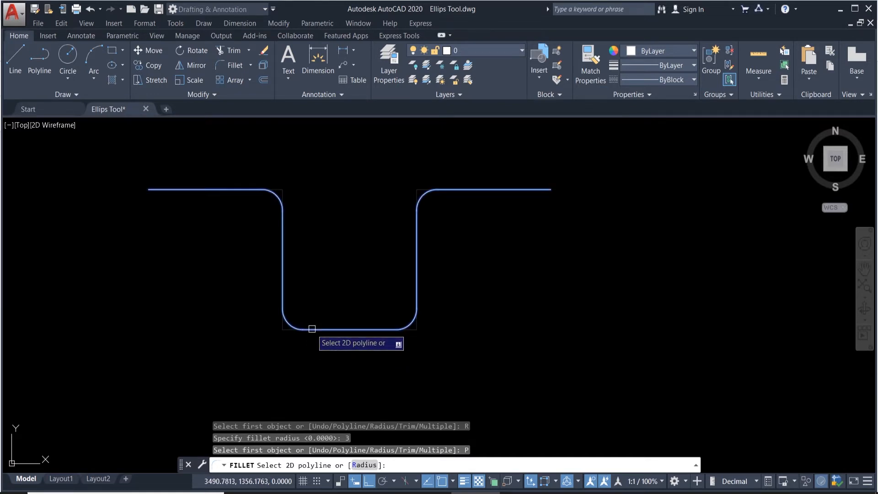
{"action": "left_click", "coordinate": [312, 328]}
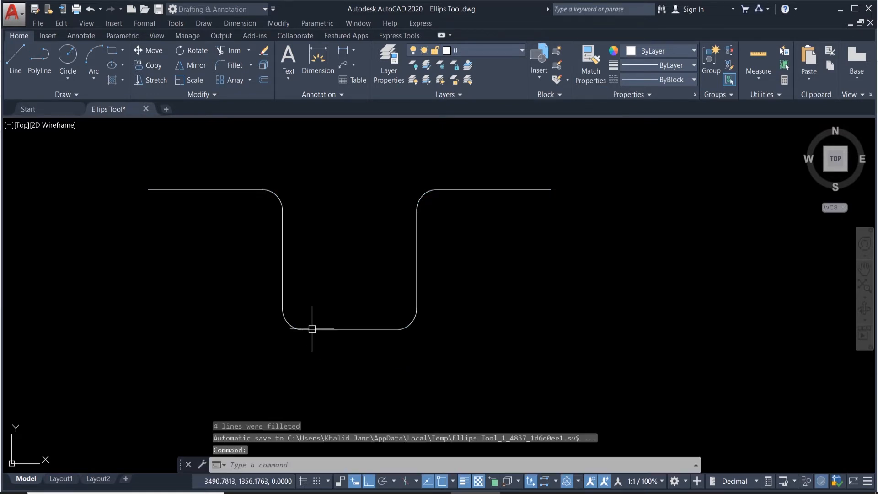
- Draw a freehand rectangle to the left of the profile's U-shaped section, below its left horizontal line
{"action": "left_click", "coordinate": [115, 56]}
{"action": "left_click", "coordinate": [77, 237]}
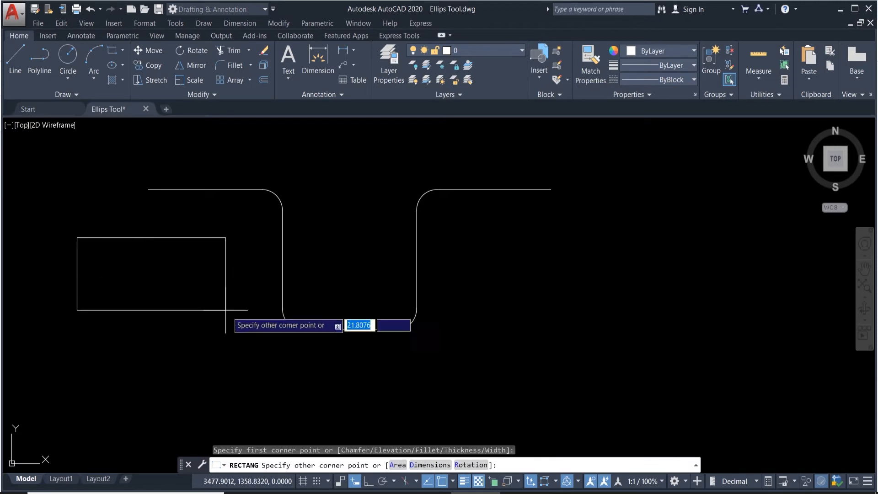
{"action": "left_click", "coordinate": [244, 337]}
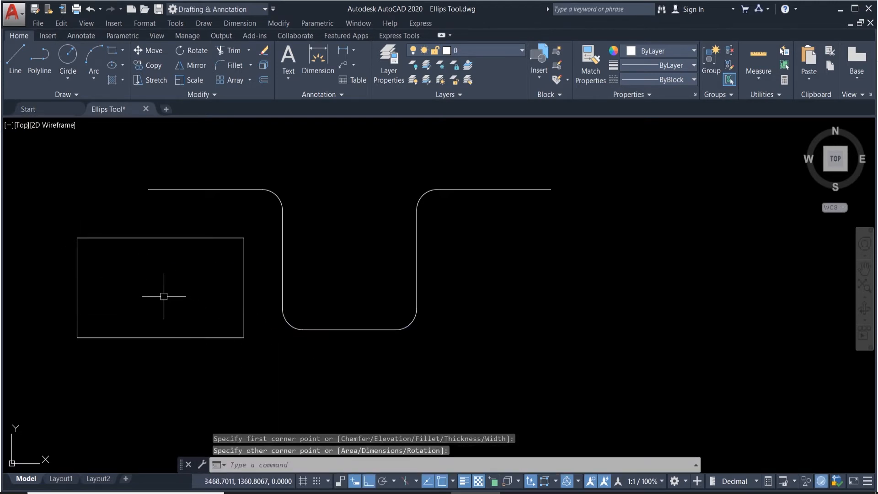
{"action": "key", "text": "Return"}
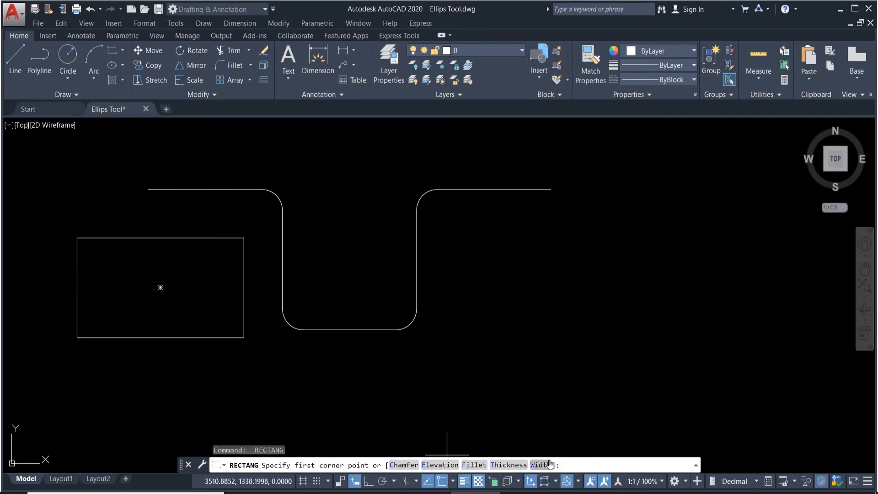
{"action": "key", "text": "Escape"}
{"action": "key", "text": "Escape"}
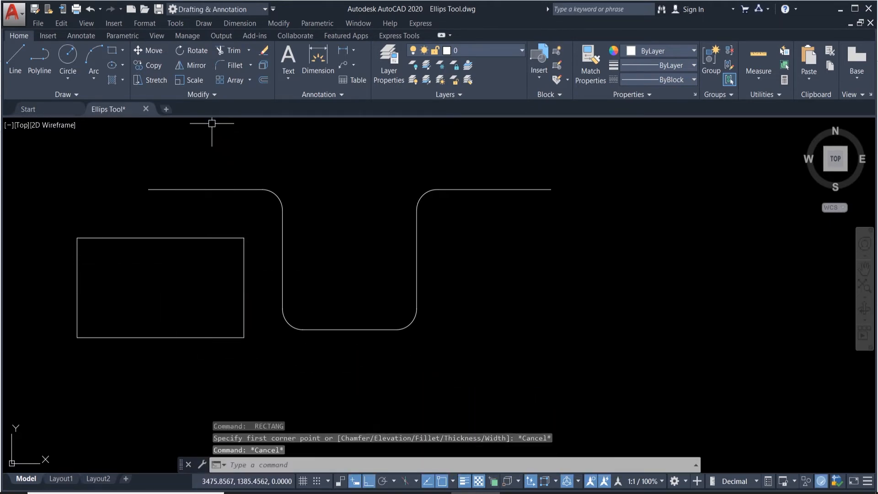
{"action": "left_click", "coordinate": [230, 65]}
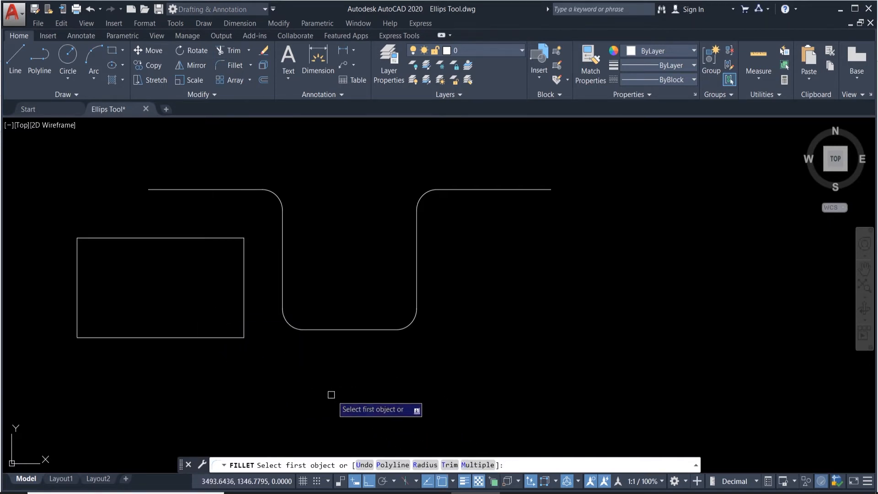
{"action": "key", "text": "Escape"}
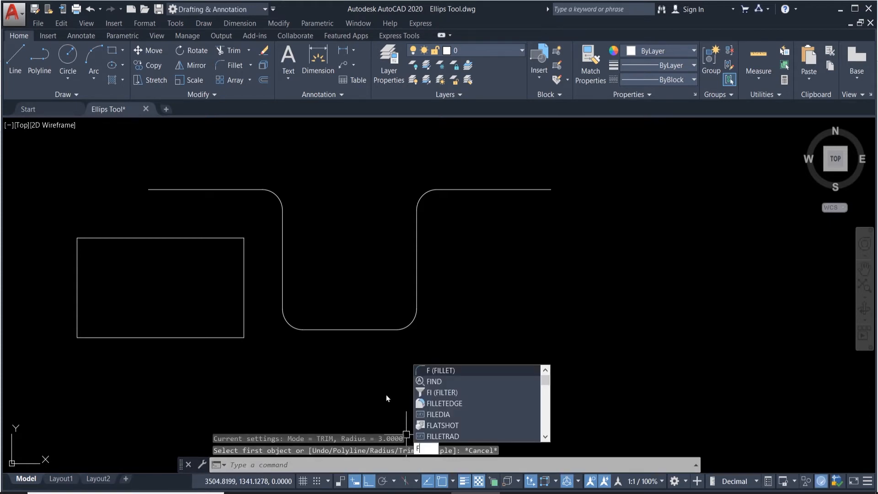
- Set the fillet radius to 2 and fillet the lower-right corner of the rectangle beside the profile
{"action": "key", "text": "Return"}
{"action": "key", "text": "Return"}
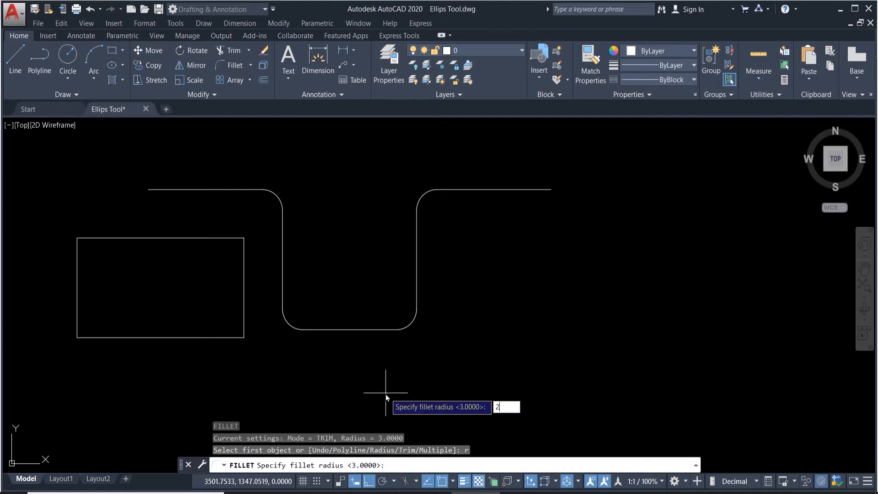
{"action": "key", "text": "Return"}
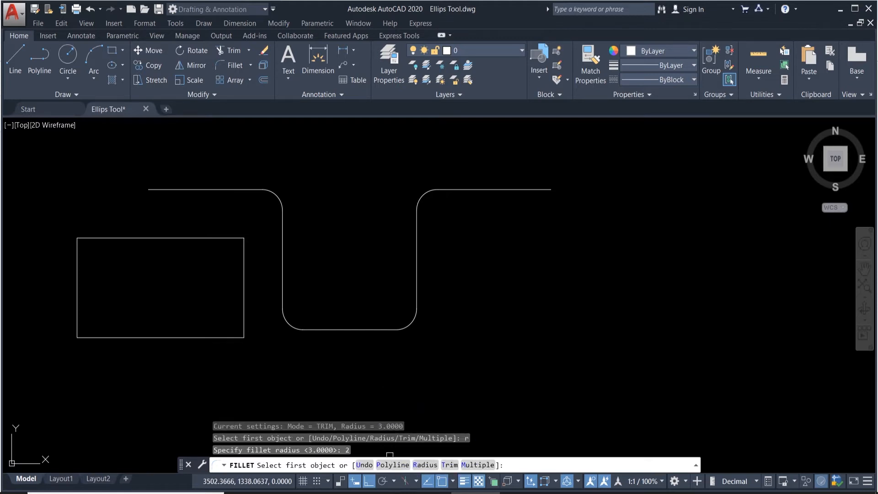
{"action": "left_click", "coordinate": [244, 312]}
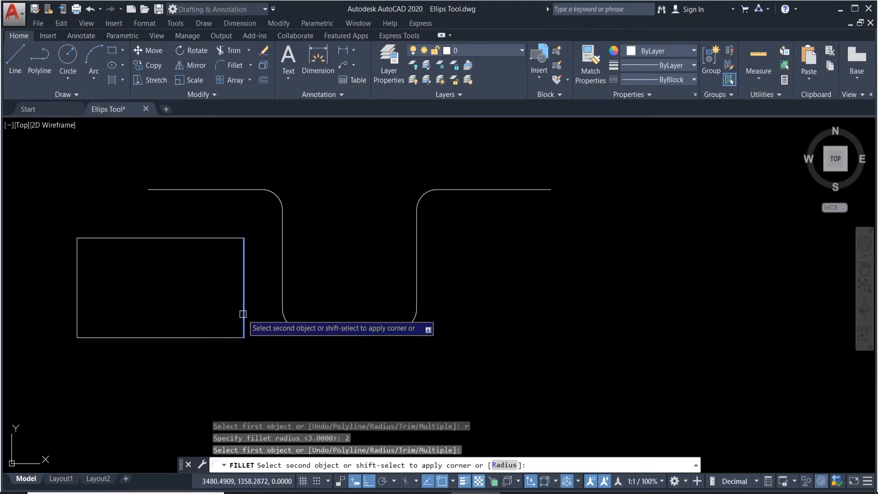
{"action": "left_click", "coordinate": [226, 337]}
- Fillet the same rectangle's remaining corners at once with radius 2, using the Polyline option
{"action": "key", "text": "Return"}
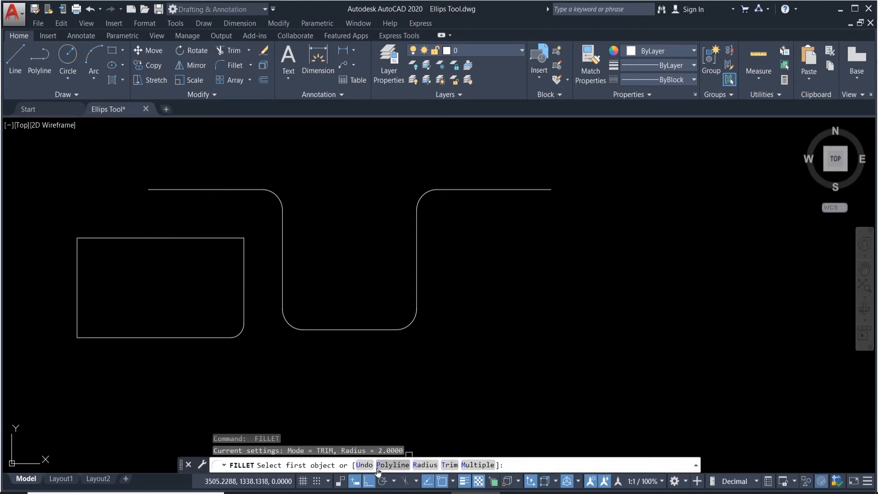
{"action": "left_click", "coordinate": [378, 465]}
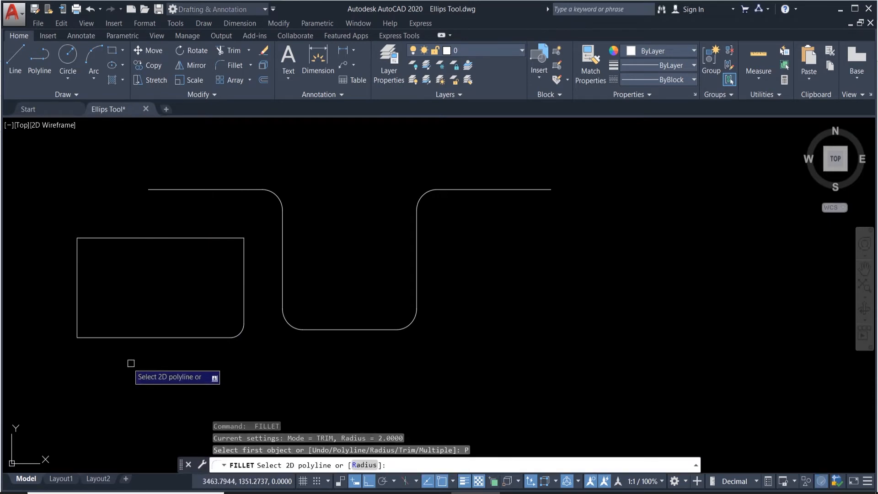
{"action": "left_click", "coordinate": [103, 339]}
{"action": "scroll", "coordinate": [288, 323], "scroll_direction": "down", "scroll_amount": 2}
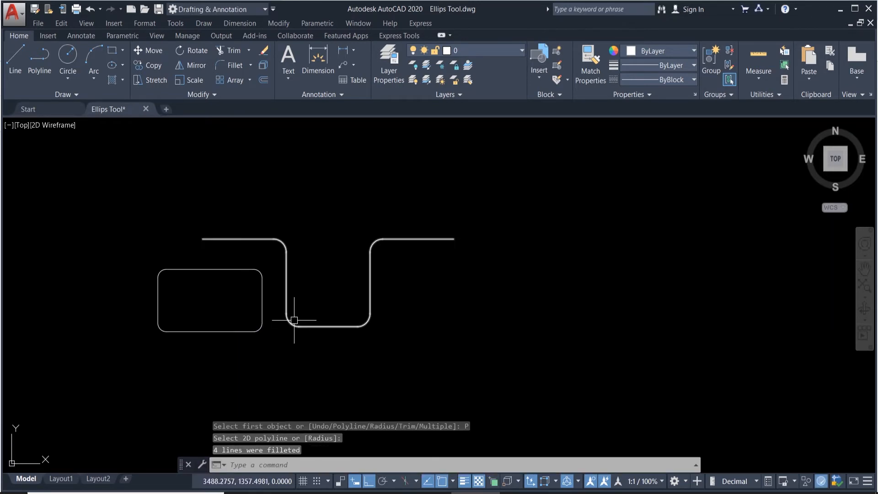
{"action": "scroll", "coordinate": [293, 317], "scroll_direction": "up", "scroll_amount": 2}
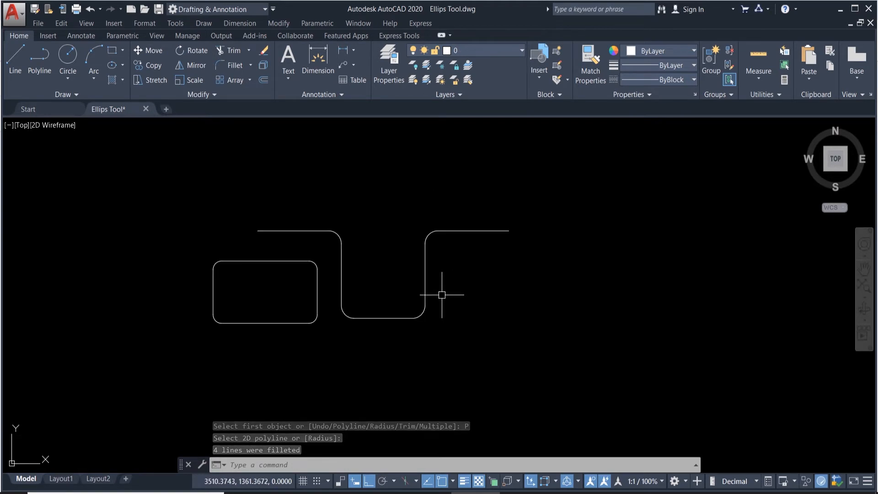
- Draw a freehand rectangle to the right of the profile's U-shaped section, below its right horizontal line
{"action": "middle_click_drag", "start_coordinate": [565, 314], "coordinate": [448, 324]}
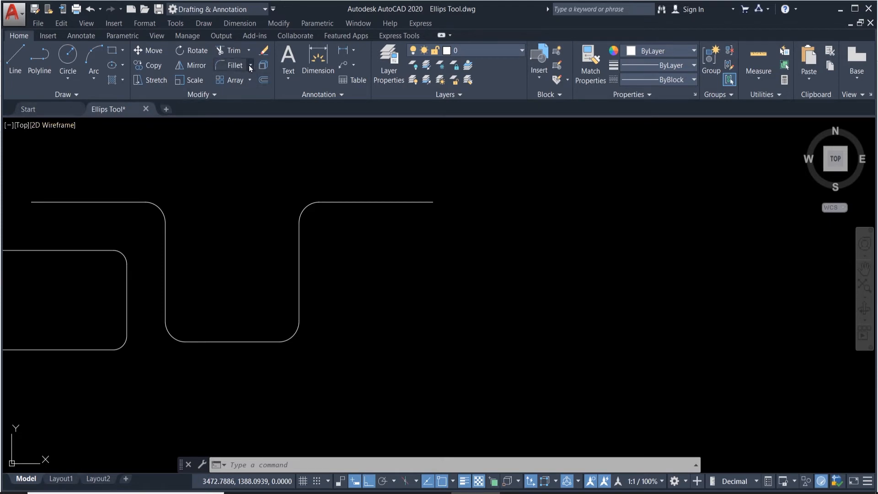
{"action": "left_click", "coordinate": [112, 50]}
{"action": "left_click", "coordinate": [348, 238]}
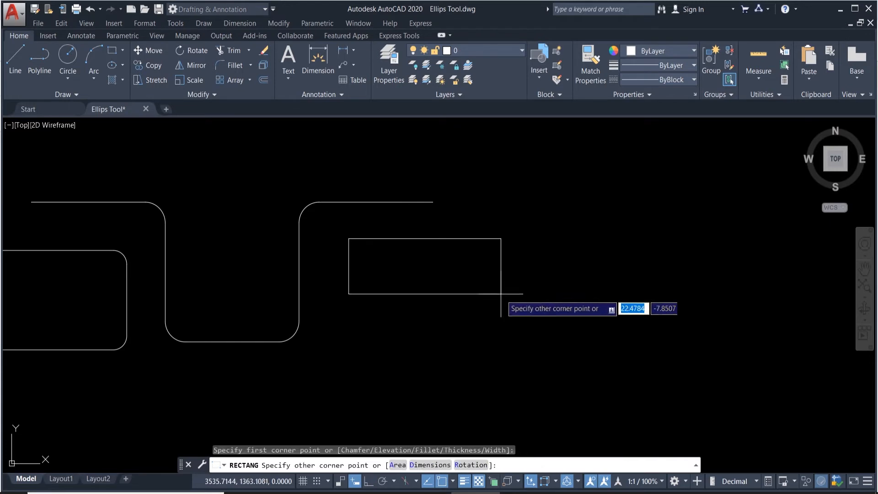
{"action": "left_click", "coordinate": [512, 330]}
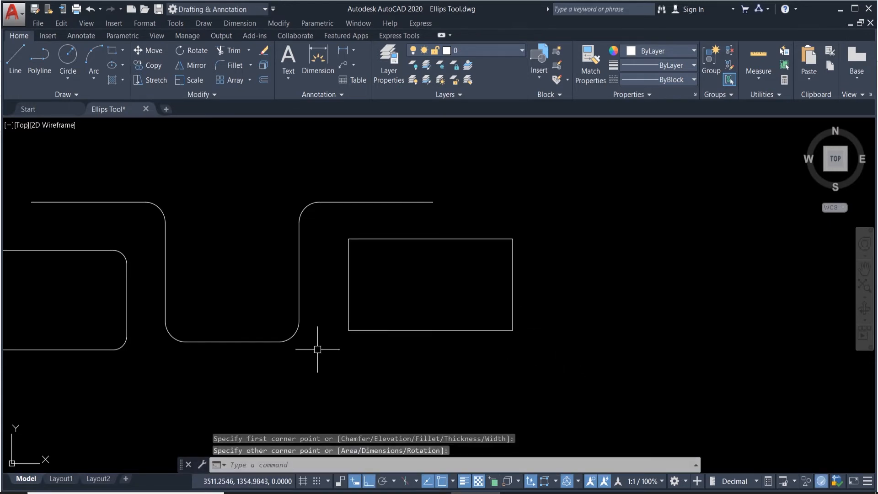
{"action": "scroll", "coordinate": [261, 315], "scroll_direction": "down", "scroll_amount": 2}
{"action": "scroll", "coordinate": [135, 319], "scroll_direction": "up", "scroll_amount": 2}
{"action": "scroll", "coordinate": [153, 266], "scroll_direction": "up", "scroll_amount": 2}
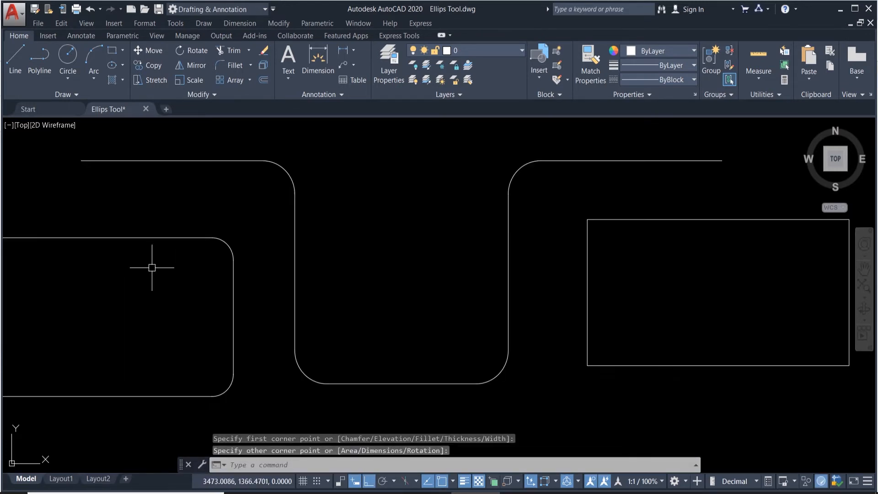
- Examine the Fillet tool variants, and select the rounded and the plain rectangle to compare their corners
{"action": "left_click", "coordinate": [250, 65]}
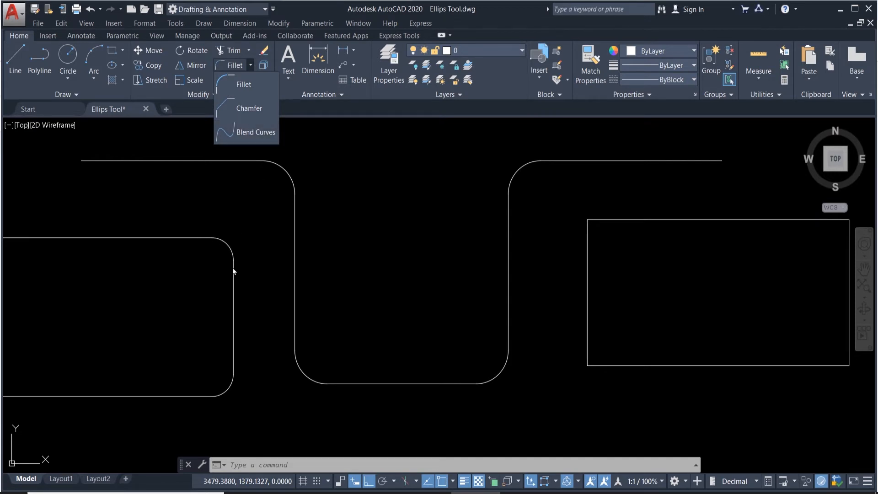
{"action": "scroll", "coordinate": [241, 251], "scroll_direction": "down", "scroll_amount": 4}
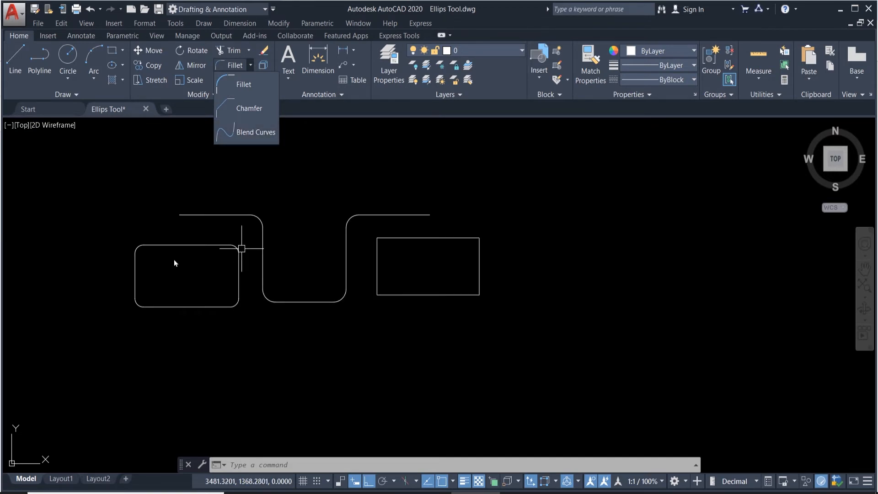
{"action": "scroll", "coordinate": [179, 258], "scroll_direction": "up", "scroll_amount": 4}
{"action": "left_click", "coordinate": [251, 237]}
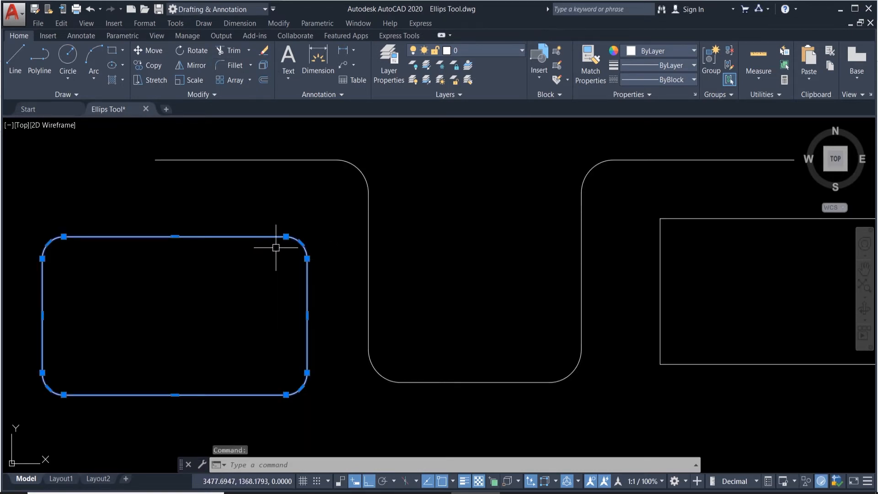
{"action": "scroll", "coordinate": [282, 250], "scroll_direction": "down", "scroll_amount": 4}
{"action": "scroll", "coordinate": [520, 255], "scroll_direction": "up", "scroll_amount": 2}
{"action": "left_click", "coordinate": [391, 230]}
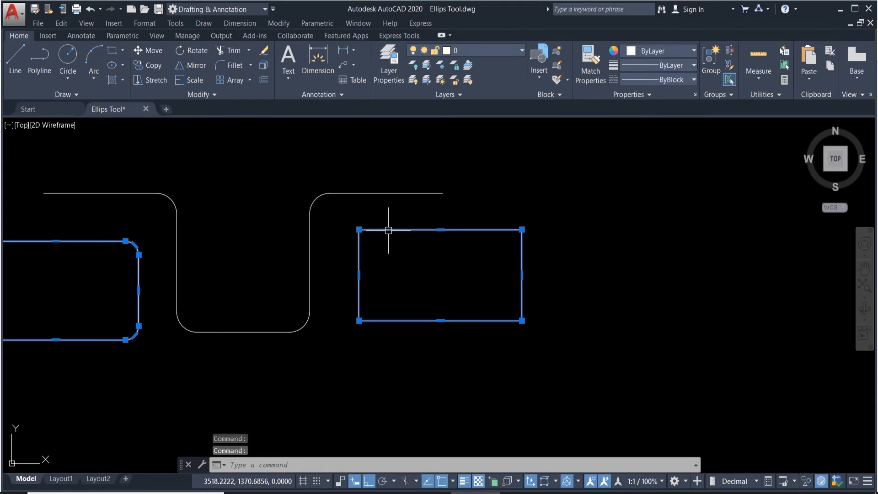
{"action": "scroll", "coordinate": [342, 250], "scroll_direction": "down", "scroll_amount": 2}
{"action": "scroll", "coordinate": [188, 247], "scroll_direction": "up", "scroll_amount": 5}
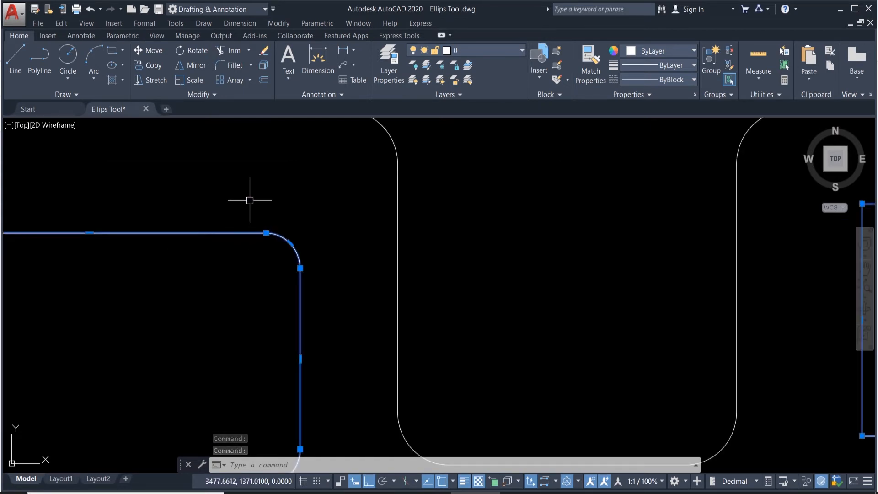
{"action": "scroll", "coordinate": [212, 209], "scroll_direction": "down", "scroll_amount": 3}
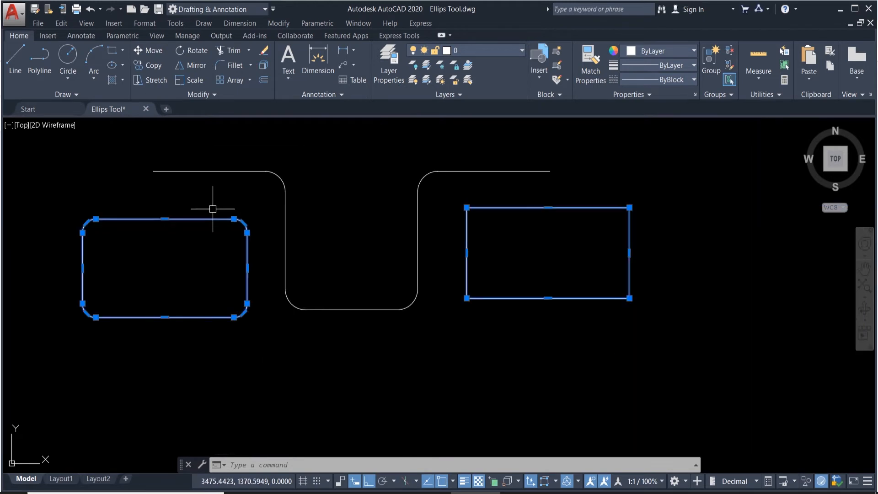
{"action": "scroll", "coordinate": [505, 203], "scroll_direction": "up", "scroll_amount": 2}
{"action": "scroll", "coordinate": [114, 267], "scroll_direction": "down", "scroll_amount": 6}
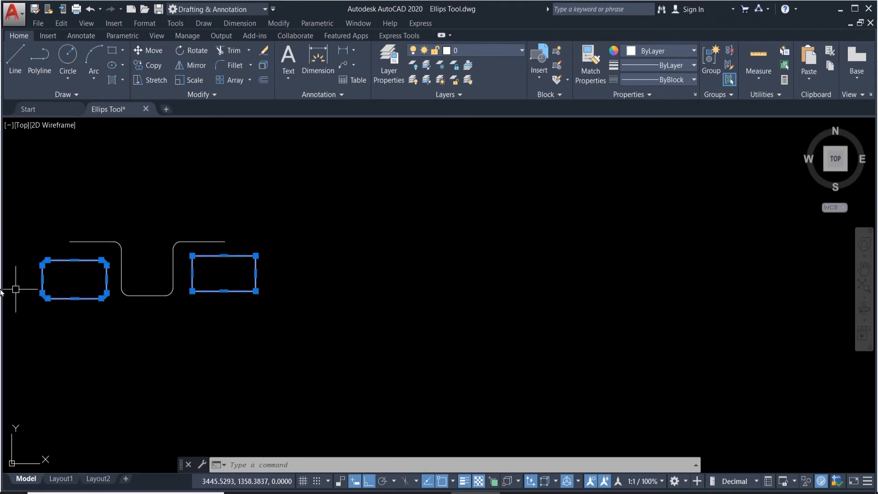
{"action": "scroll", "coordinate": [26, 277], "scroll_direction": "up", "scroll_amount": 4}
{"action": "scroll", "coordinate": [181, 240], "scroll_direction": "down", "scroll_amount": 4}
{"action": "scroll", "coordinate": [118, 320], "scroll_direction": "up", "scroll_amount": 2}
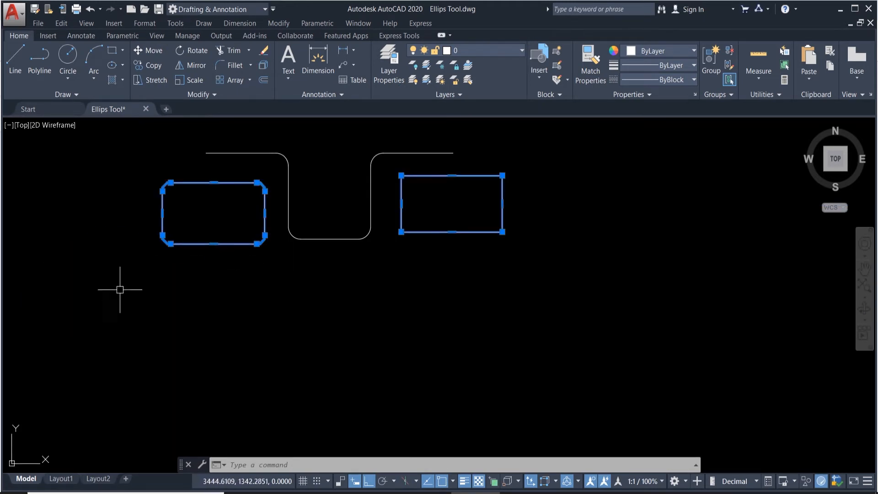
- Draw a freehand rectangle directly below the rounded rectangle, slightly wider than it
{"action": "left_click", "coordinate": [115, 52]}
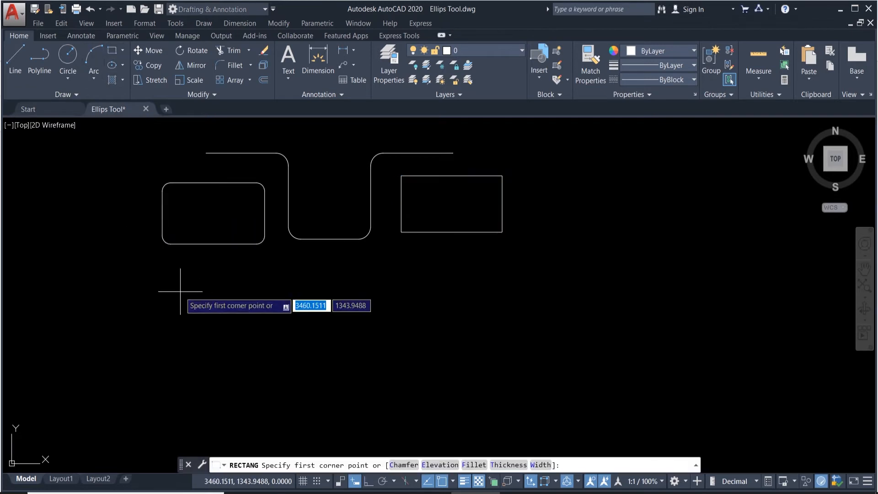
{"action": "left_click", "coordinate": [164, 268]}
{"action": "left_click", "coordinate": [276, 335]}
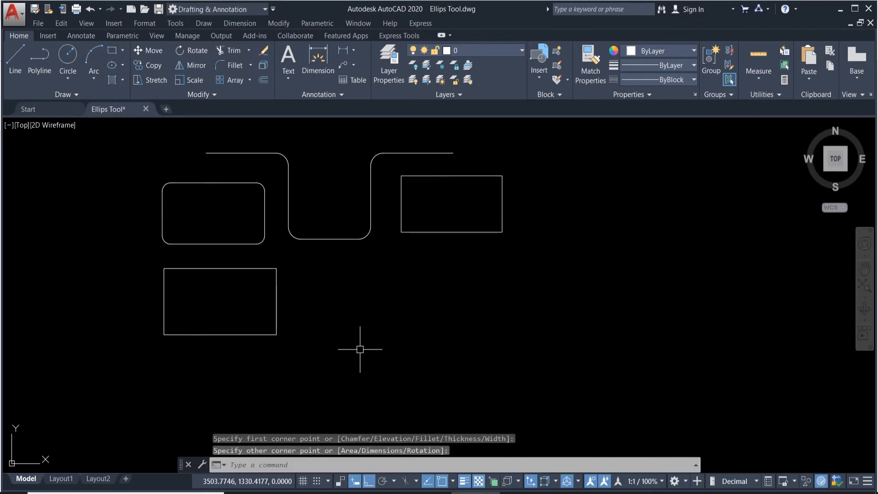
{"action": "key", "text": "Escape"}
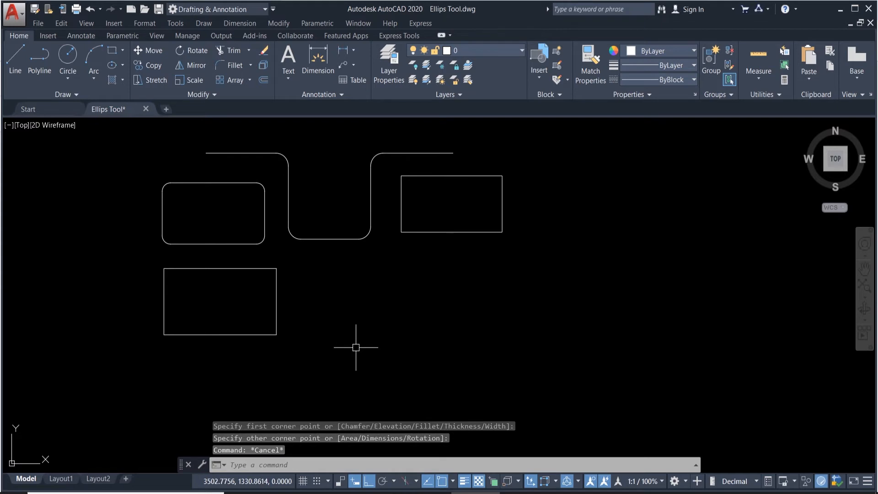
- Start the Fillet command for changing its radius
{"action": "type", "text": "f"}
{"action": "key", "text": "Return"}
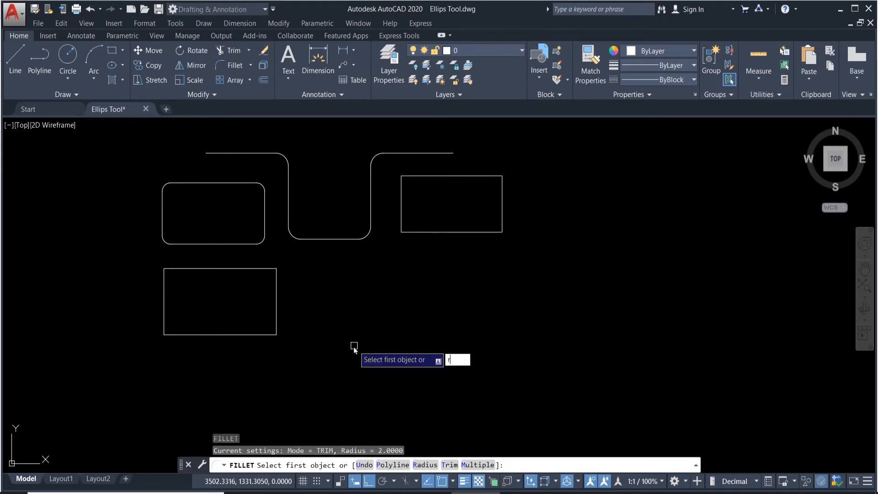
- Fillet the lower-right corner of the sharp-cornered rectangle beneath the rounded one with a radius of 4
{"action": "left_click", "coordinate": [417, 465]}
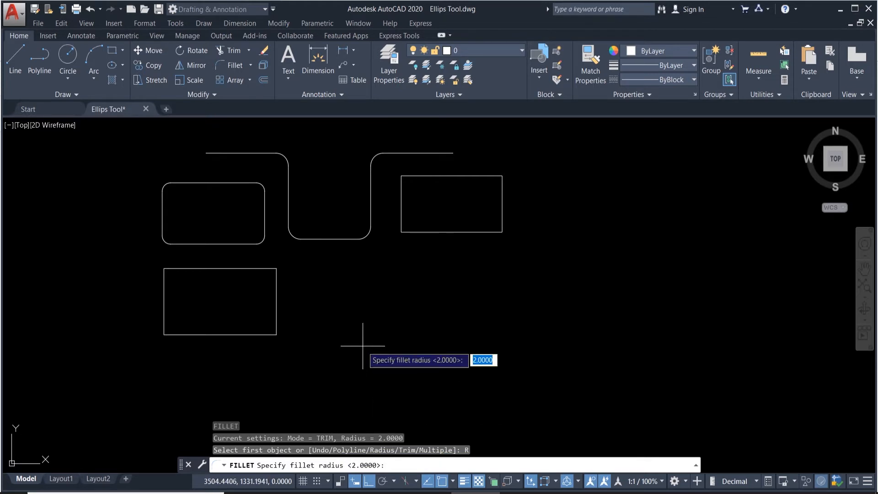
{"action": "key", "text": "Return"}
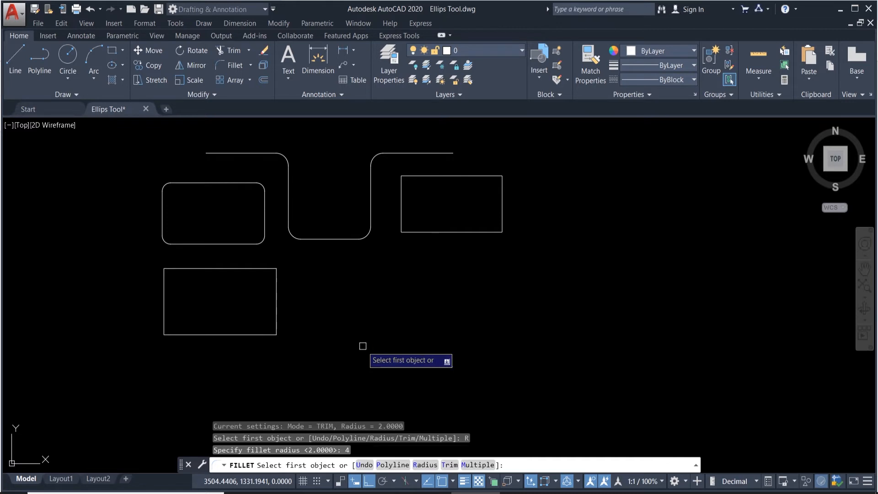
{"action": "left_click", "coordinate": [260, 335]}
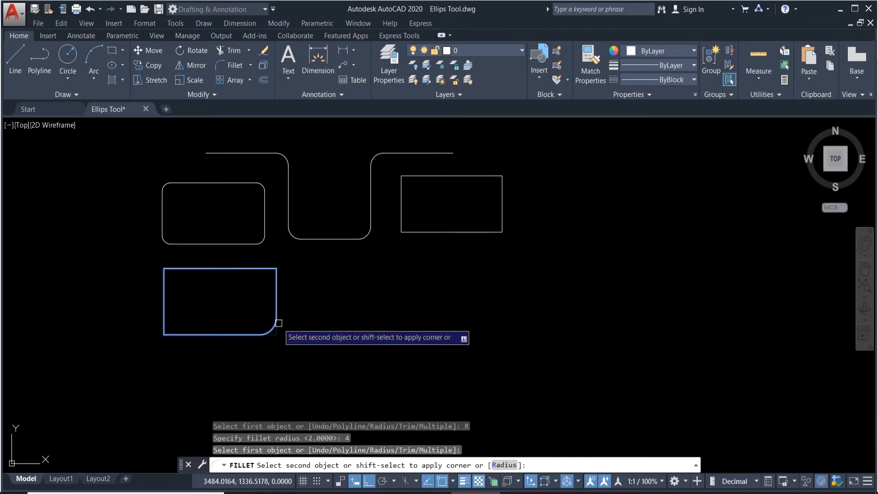
{"action": "left_click", "coordinate": [276, 320]}
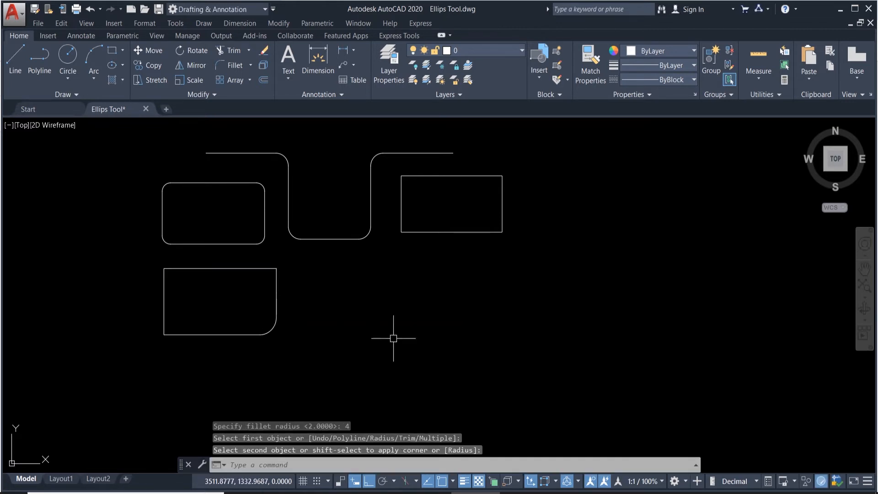
- Add a radius dimension to the filleted corner, placing its text outside the rectangle to the lower right
{"action": "left_click", "coordinate": [353, 50]}
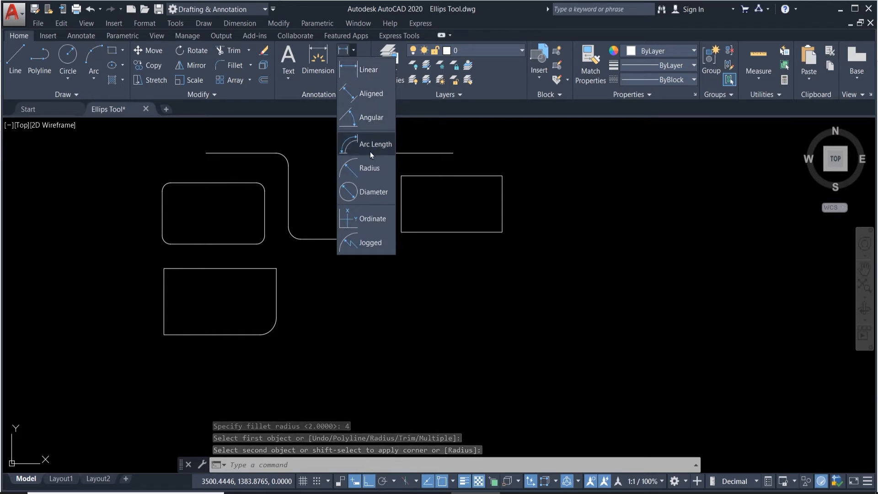
{"action": "left_click", "coordinate": [361, 170]}
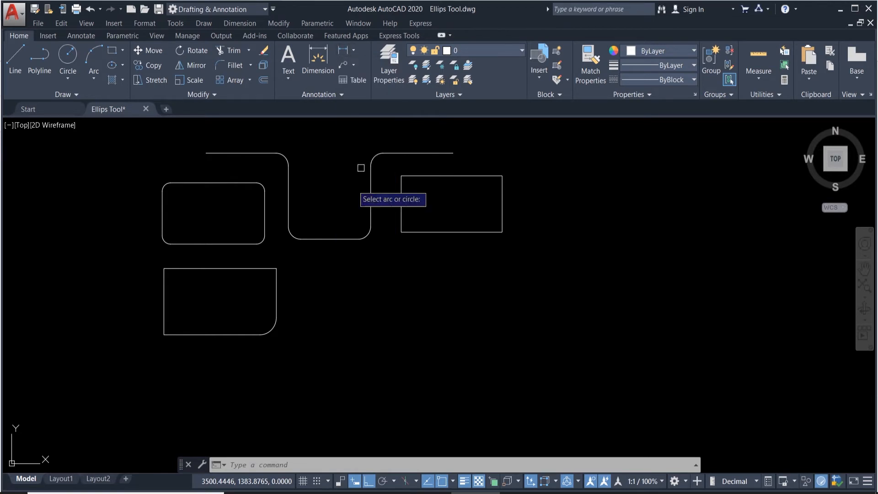
{"action": "left_click", "coordinate": [271, 329]}
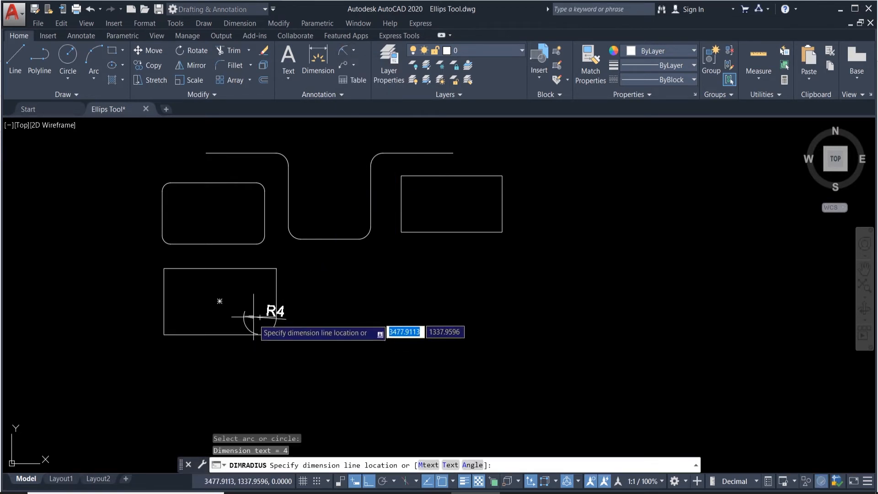
{"action": "left_click", "coordinate": [303, 352]}
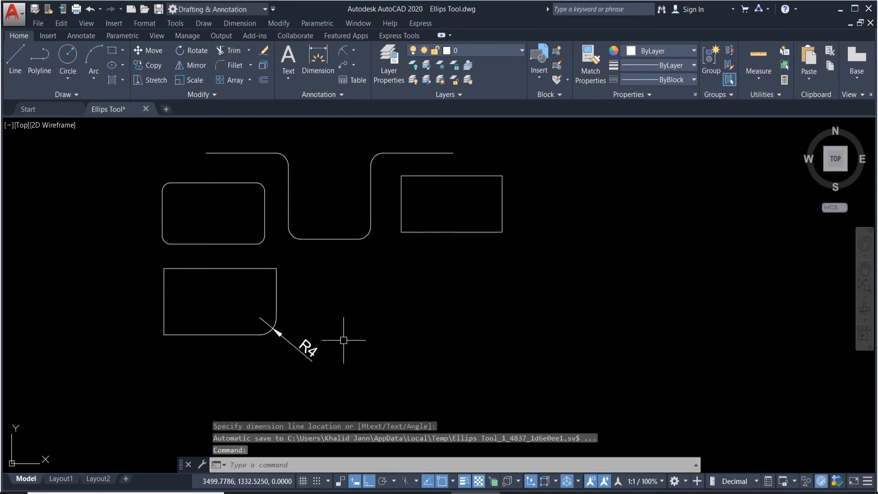
- Start the Chamfer command and set both the first and second chamfer distances to 2
{"action": "scroll", "coordinate": [344, 340], "scroll_direction": "up", "scroll_amount": 3}
{"action": "scroll", "coordinate": [320, 336], "scroll_direction": "down", "scroll_amount": 3}
{"action": "scroll", "coordinate": [487, 229], "scroll_direction": "up", "scroll_amount": 2}
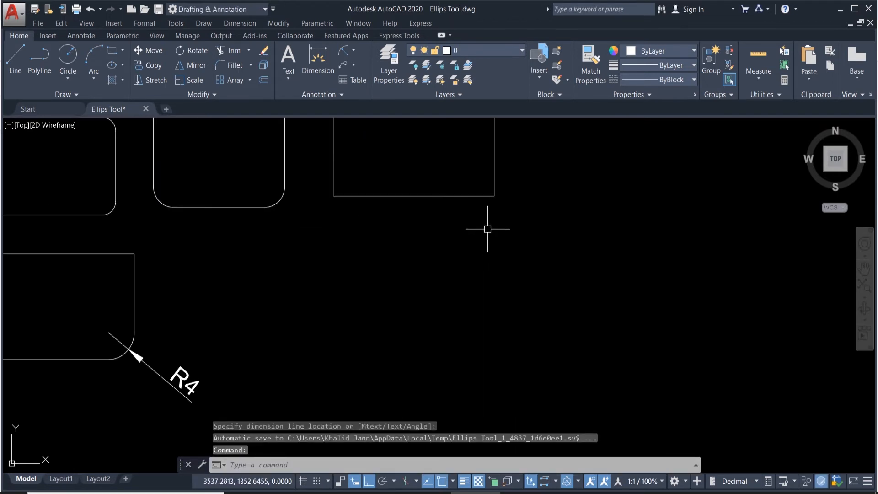
{"action": "scroll", "coordinate": [487, 192], "scroll_direction": "down", "scroll_amount": 4}
{"action": "scroll", "coordinate": [487, 221], "scroll_direction": "up", "scroll_amount": 5}
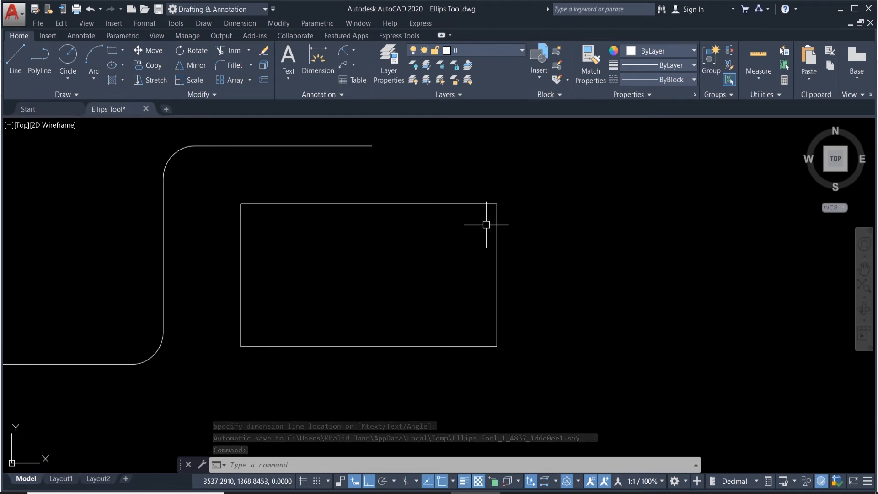
{"action": "key", "text": "Escape"}
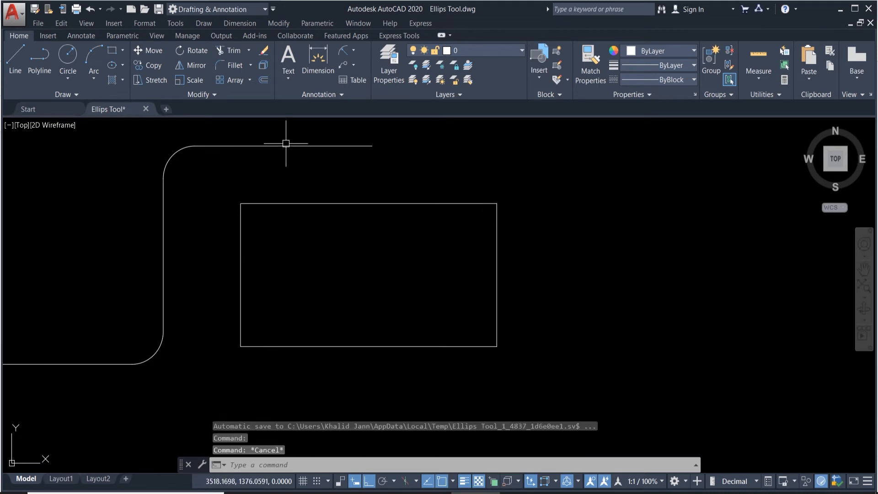
{"action": "left_click", "coordinate": [250, 65]}
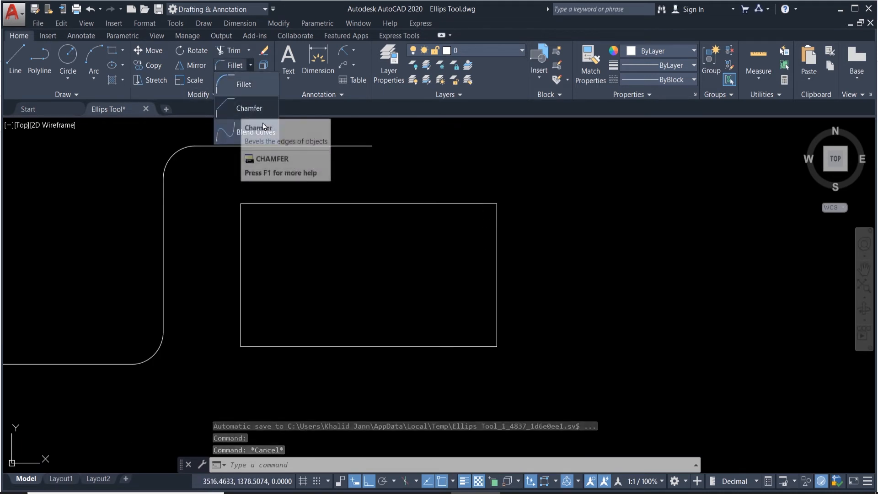
{"action": "type", "text": "c"}
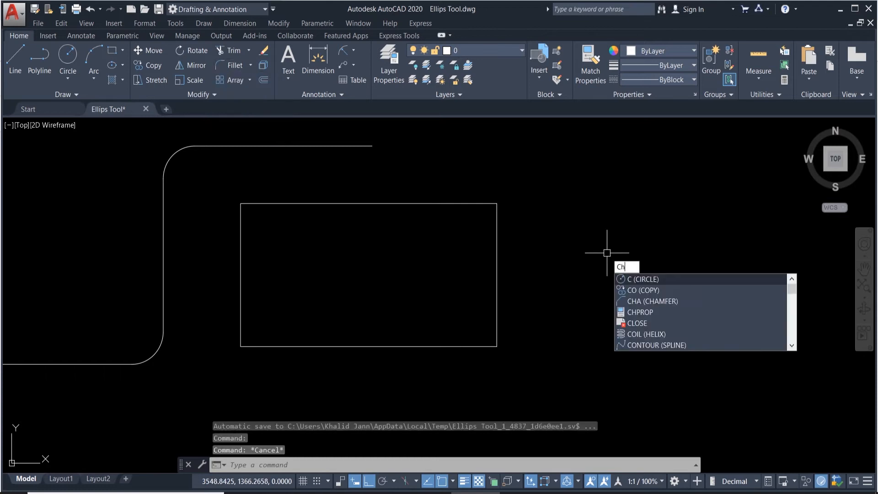
{"action": "type", "text": "ha"}
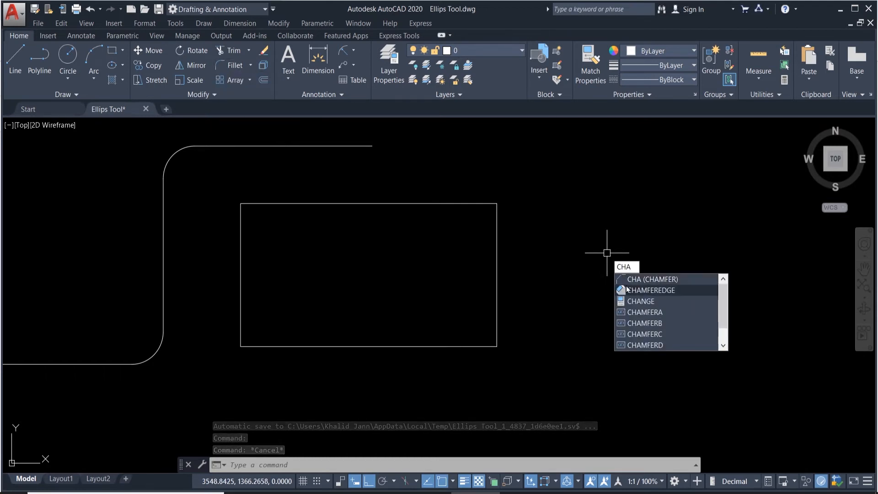
{"action": "key", "text": "Return"}
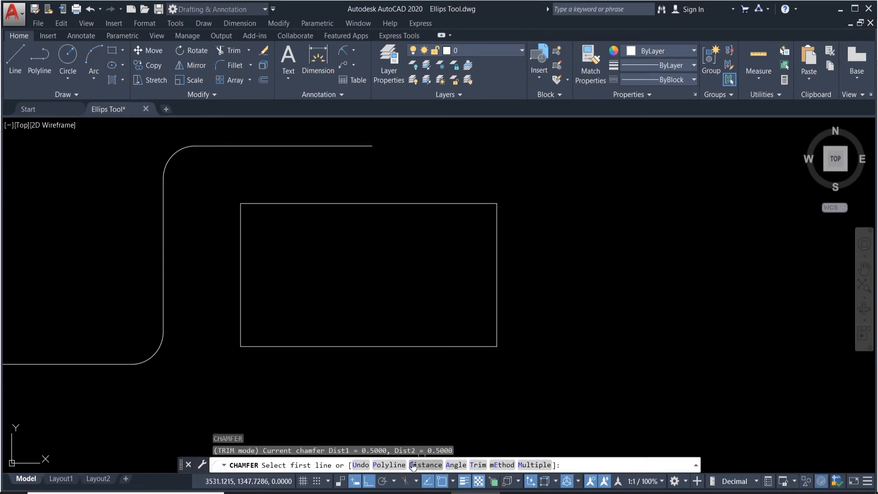
{"action": "left_click", "coordinate": [425, 465]}
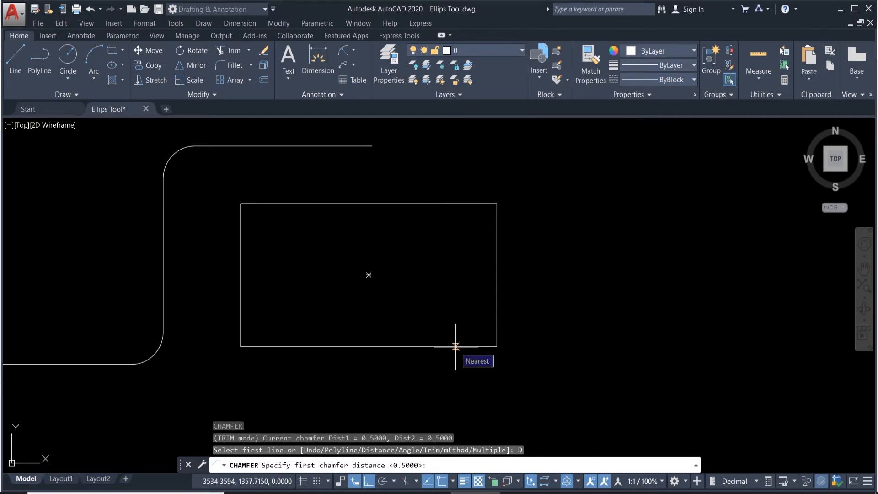
{"action": "type", "text": "2"}
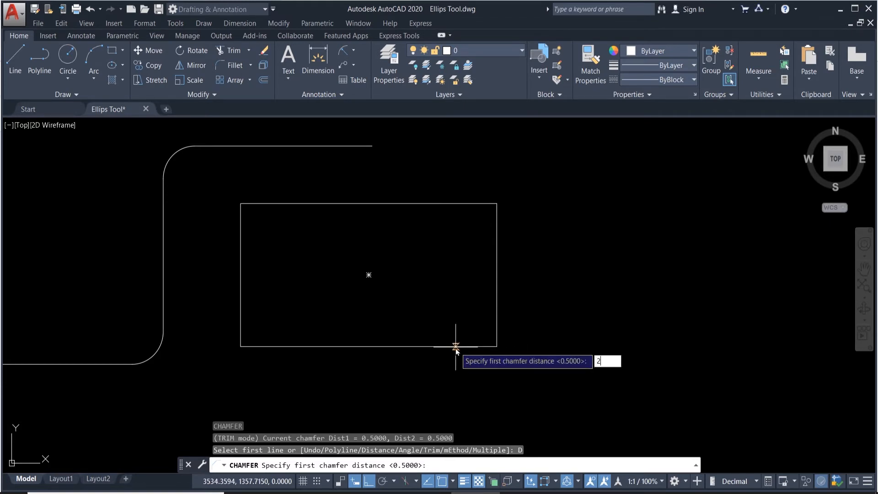
{"action": "key", "text": "Return"}
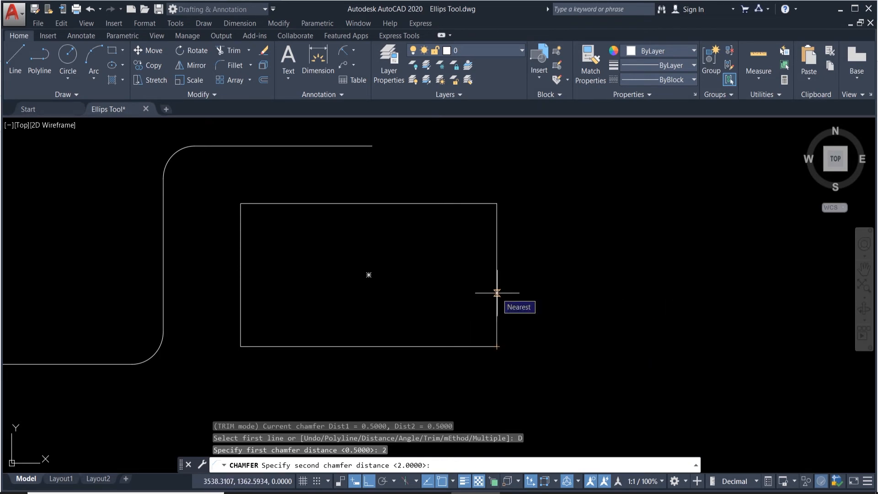
{"action": "type", "text": "2"}
{"action": "key", "text": "Return"}
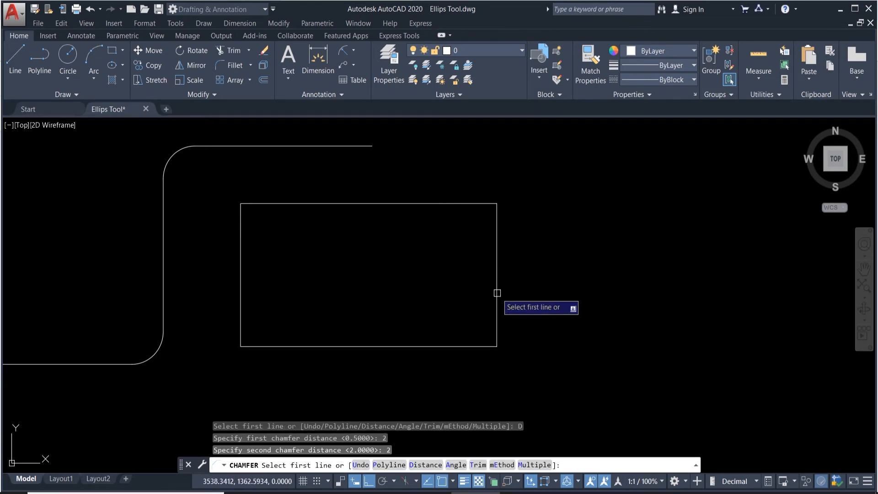
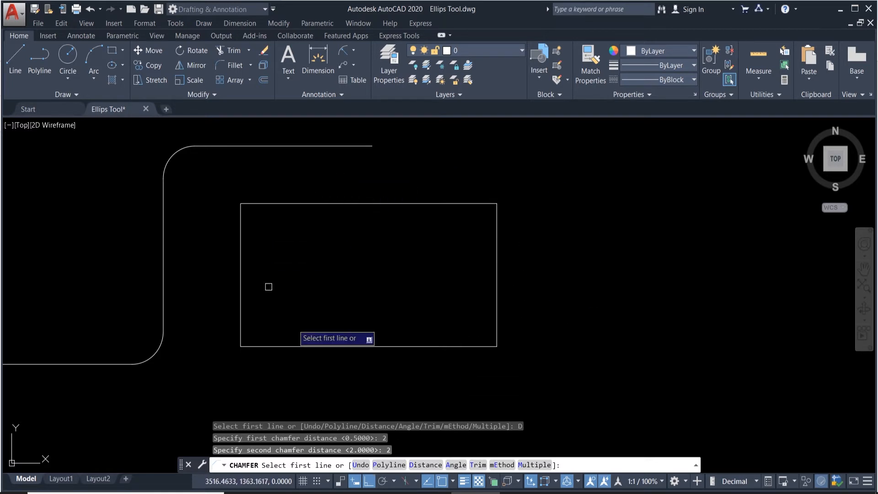
- Chamfer all corners of the rectangle beside the filleted U-shaped outline at once using the Polyline option
{"action": "left_click", "coordinate": [376, 466]}
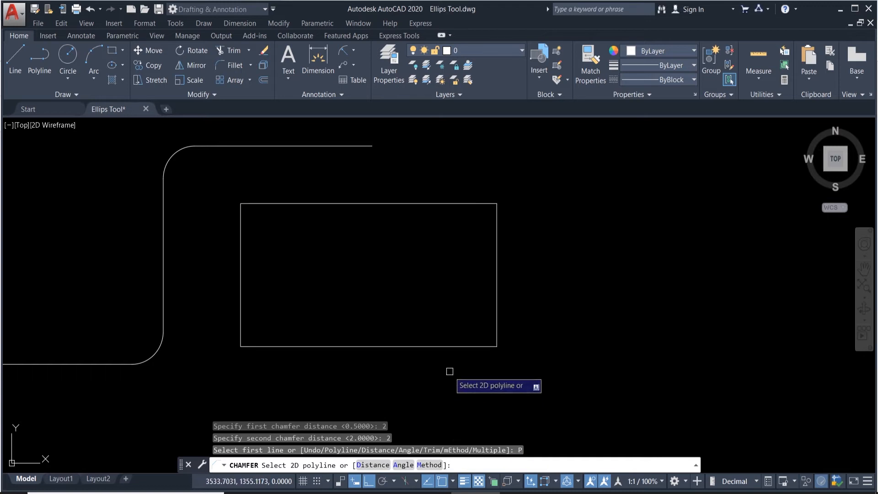
{"action": "left_click", "coordinate": [456, 346]}
{"action": "scroll", "coordinate": [542, 341], "scroll_direction": "down", "scroll_amount": 2}
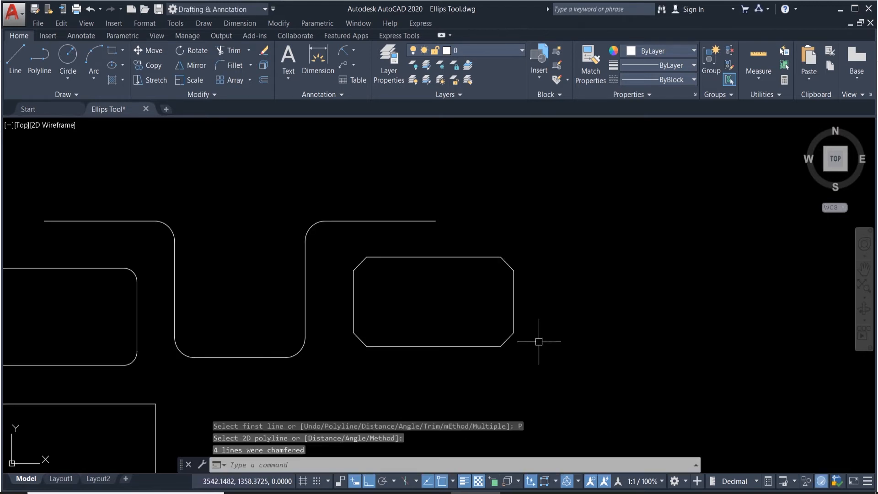
- Draw a new rectangle to the right of the chamfered one, slightly smaller than it
{"action": "scroll", "coordinate": [607, 302], "scroll_direction": "up", "scroll_amount": 2}
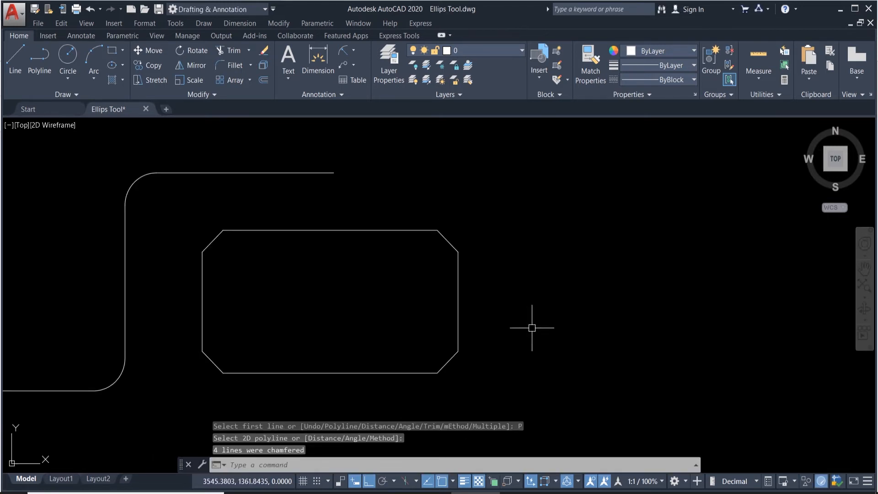
{"action": "left_click", "coordinate": [112, 51]}
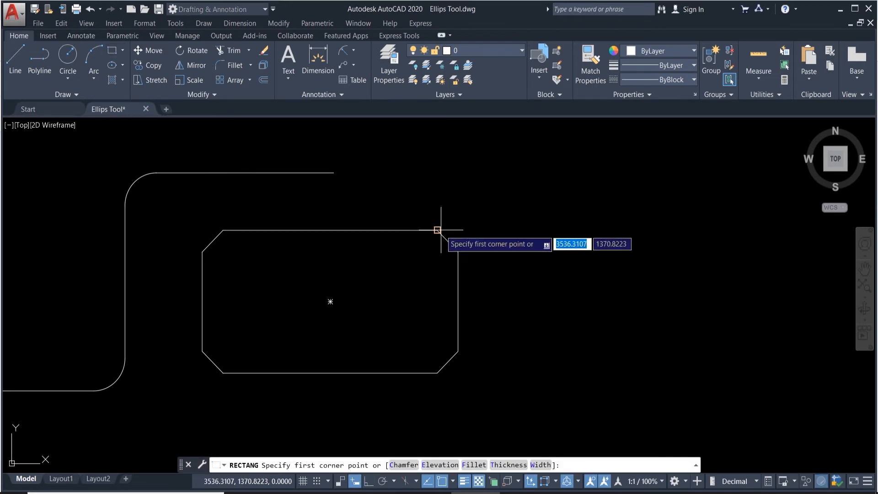
{"action": "left_click", "coordinate": [524, 230]}
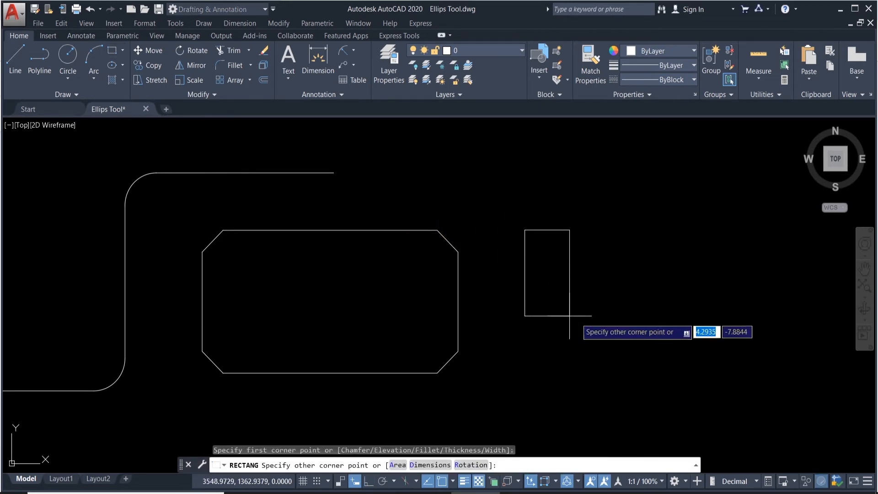
{"action": "left_click", "coordinate": [721, 360]}
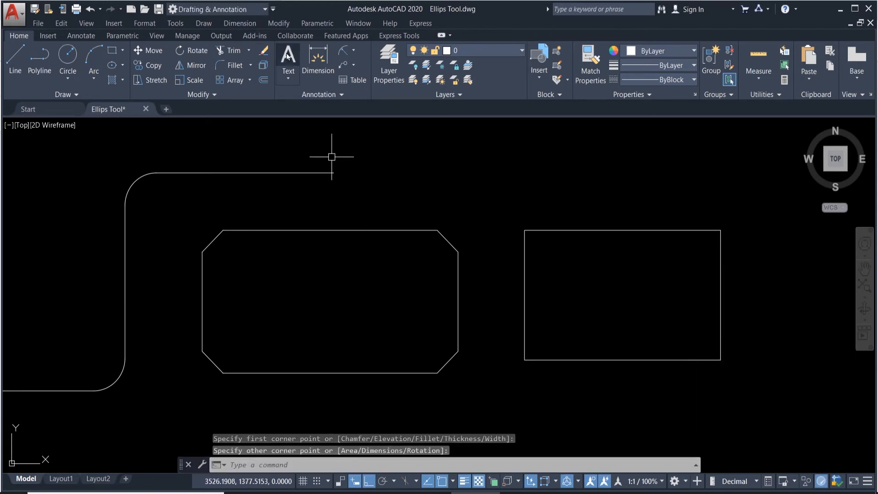
{"action": "left_click", "coordinate": [228, 65]}
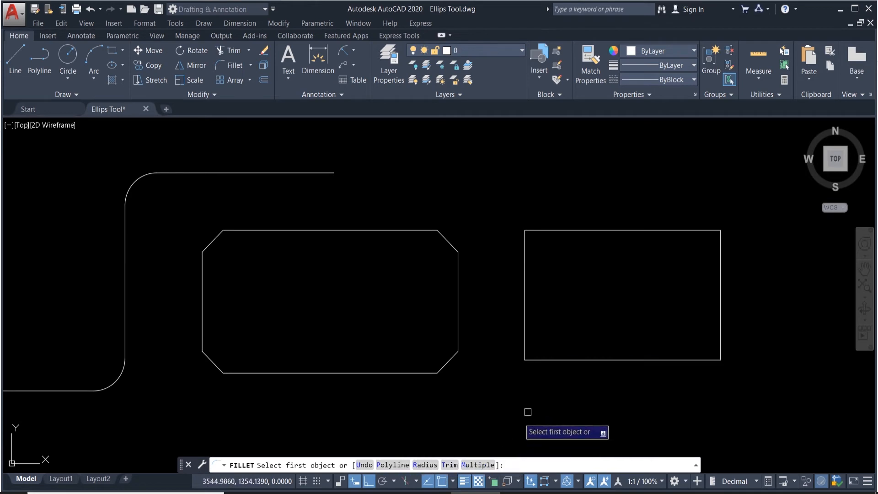
{"action": "left_click", "coordinate": [549, 360]}
{"action": "left_click", "coordinate": [523, 341]}
{"action": "key", "text": "ctrl+z"}
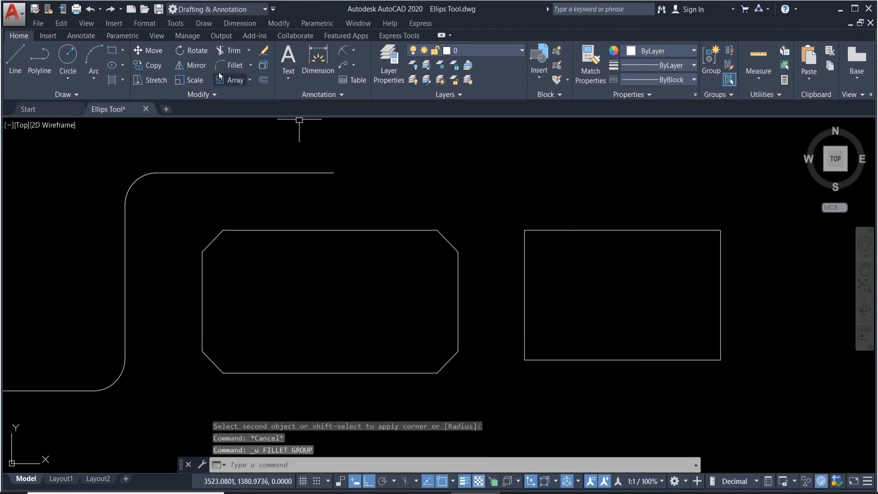
- Chamfer the lower-left corner of the new rectangle between its bottom and left edges
{"action": "left_click", "coordinate": [249, 65]}
{"action": "left_click", "coordinate": [239, 105]}
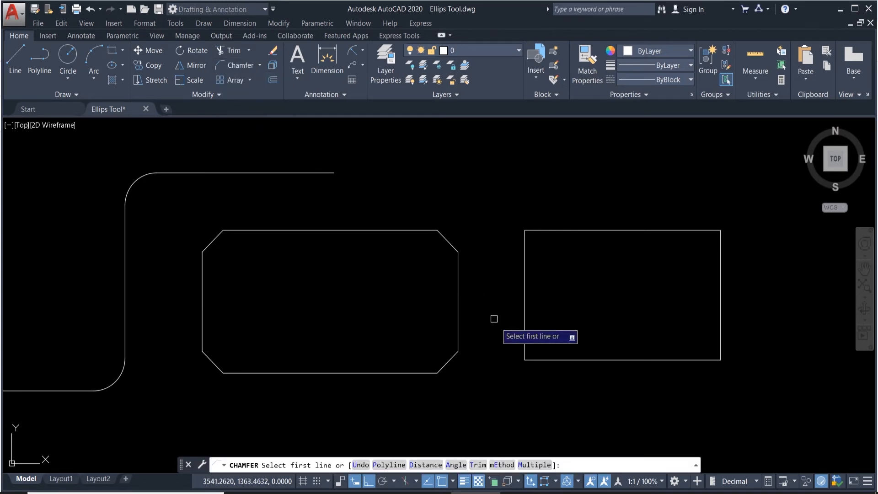
{"action": "left_click", "coordinate": [545, 359]}
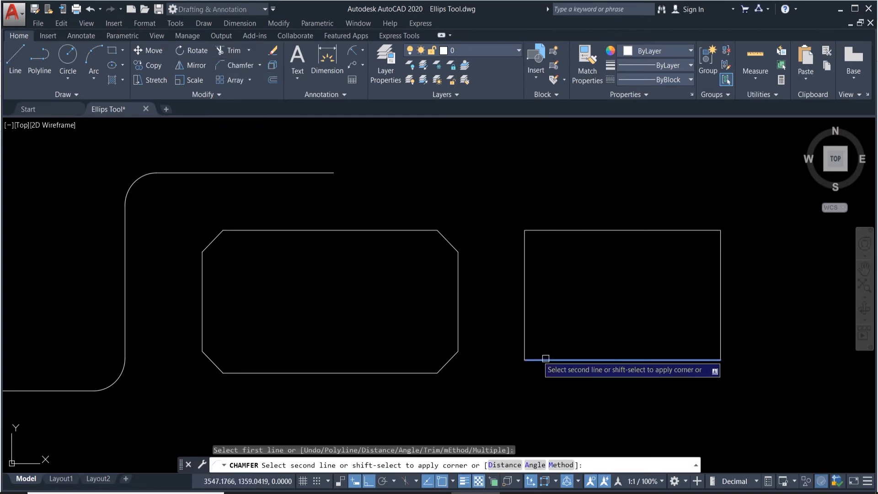
{"action": "left_click", "coordinate": [523, 336]}
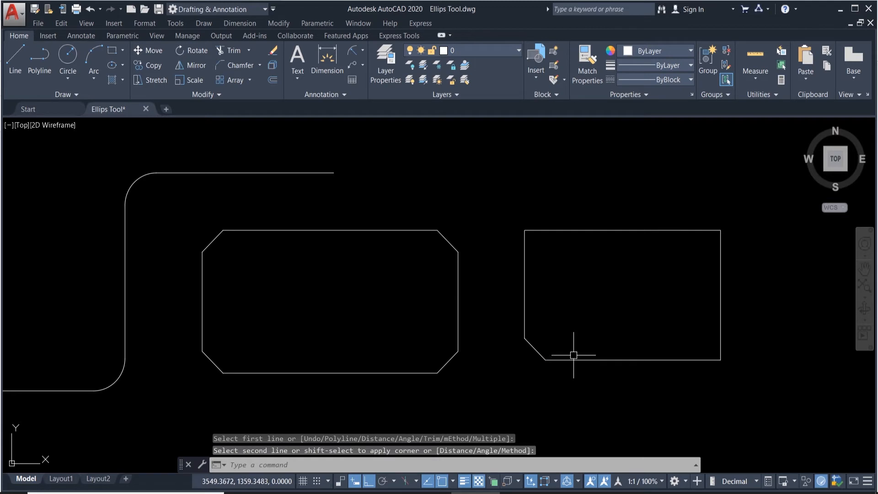
- Start the Chamfer command and set the first chamfer distance to 3 and the second to 1
{"action": "scroll", "coordinate": [574, 355], "scroll_direction": "up", "scroll_amount": 2}
{"action": "scroll", "coordinate": [557, 348], "scroll_direction": "down", "scroll_amount": 4}
{"action": "scroll", "coordinate": [672, 340], "scroll_direction": "up", "scroll_amount": 2}
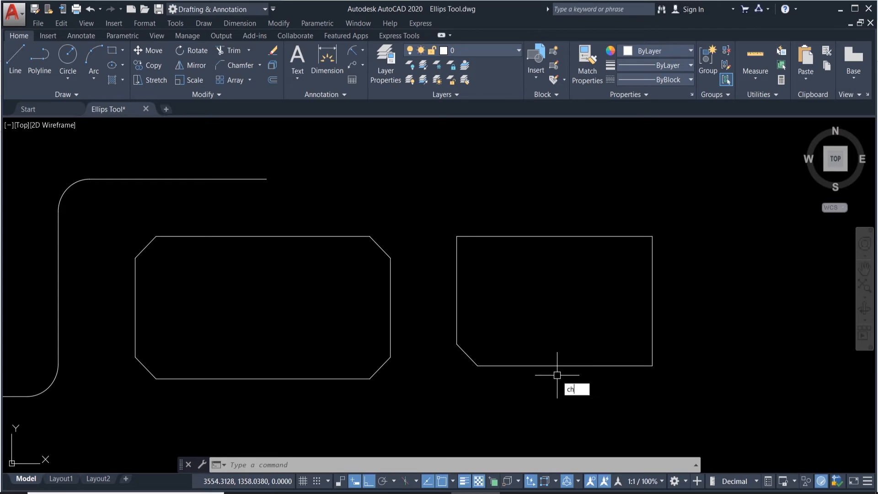
{"action": "type", "text": "a"}
{"action": "key", "text": "Return"}
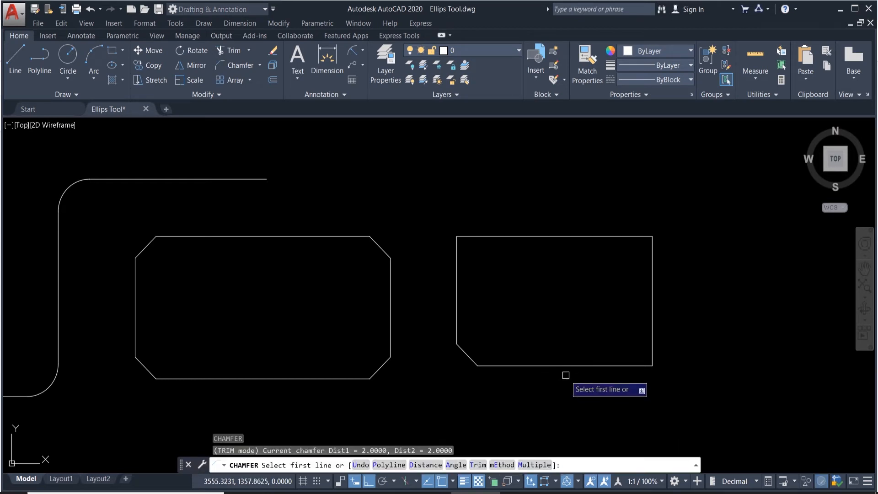
{"action": "left_click", "coordinate": [412, 465]}
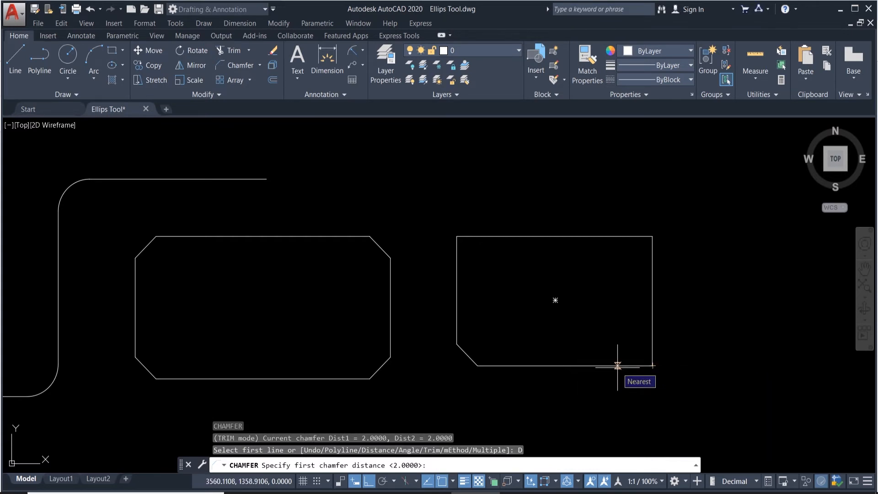
{"action": "type", "text": "3"}
{"action": "key", "text": "Return"}
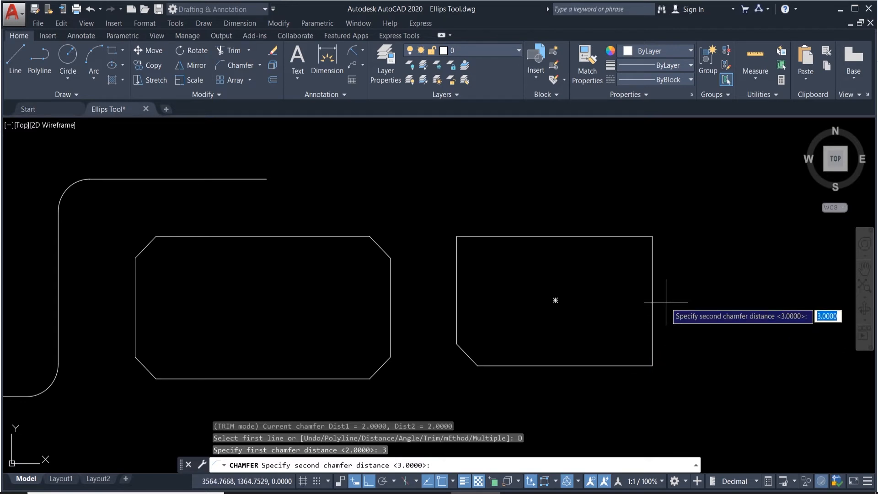
{"action": "type", "text": "1"}
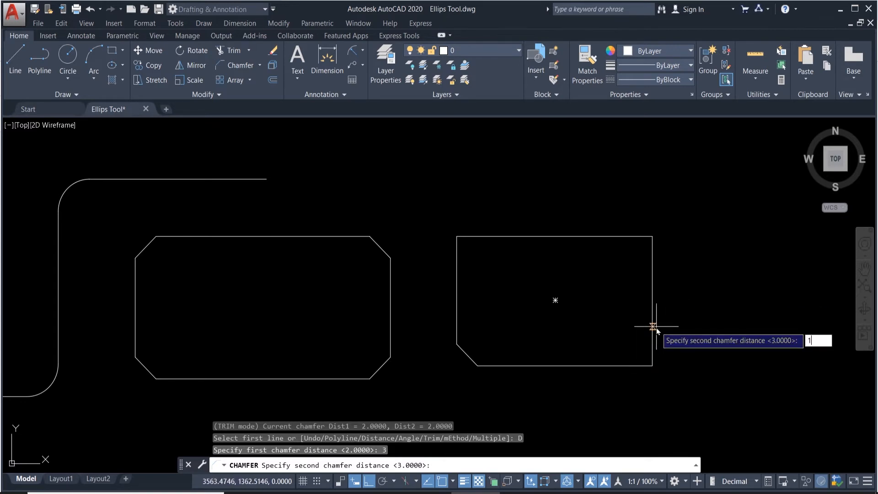
{"action": "key", "text": "Return"}
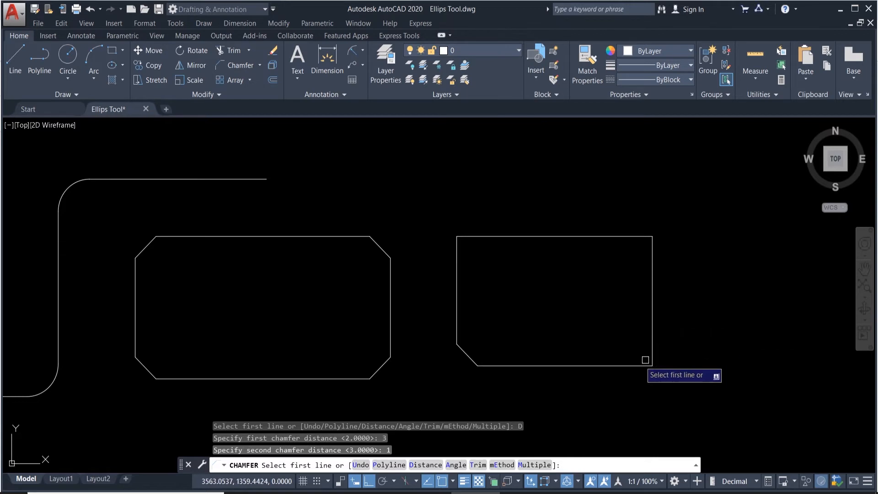
- Chamfer the lower-right corner of the newest rectangle, picking its bottom edge first and its right edge second
{"action": "left_click", "coordinate": [631, 363]}
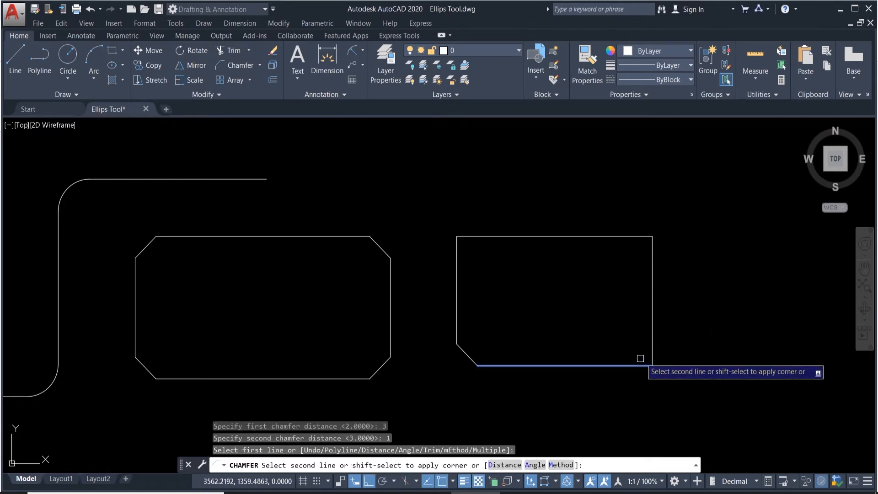
{"action": "left_click", "coordinate": [654, 338]}
{"action": "scroll", "coordinate": [651, 355], "scroll_direction": "up", "scroll_amount": 4}
{"action": "scroll", "coordinate": [653, 359], "scroll_direction": "down", "scroll_amount": 6}
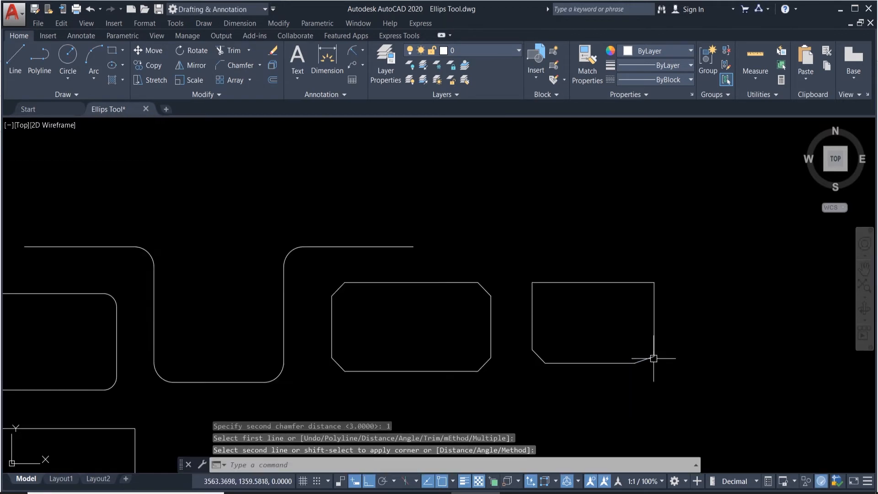
{"action": "scroll", "coordinate": [680, 359], "scroll_direction": "up", "scroll_amount": 2}
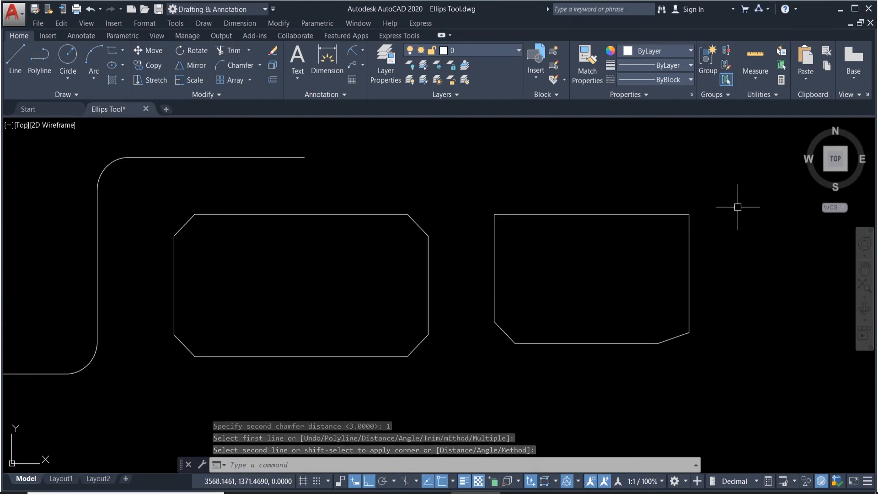
{"action": "scroll", "coordinate": [738, 206], "scroll_direction": "up", "scroll_amount": 3}
{"action": "scroll", "coordinate": [641, 243], "scroll_direction": "down", "scroll_amount": 2}
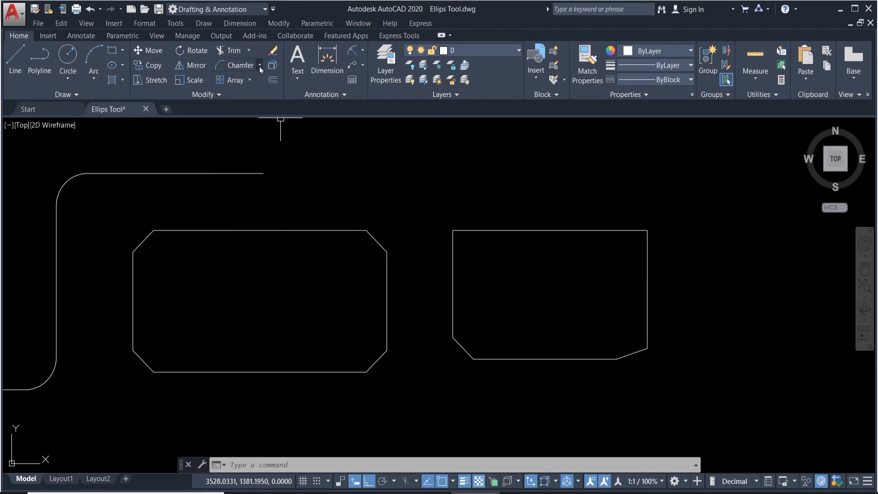
- Restart the Chamfer command and set both the first and second chamfer distances to 2
{"action": "left_click", "coordinate": [231, 65]}
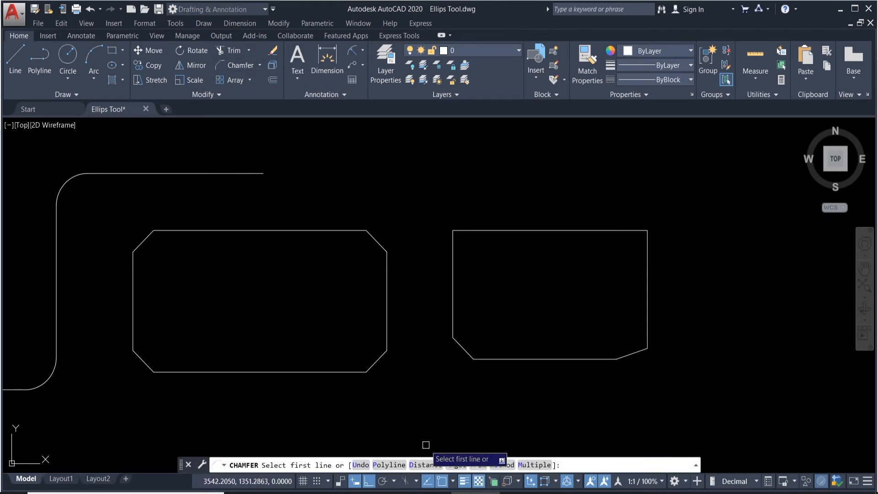
{"action": "left_click", "coordinate": [414, 466]}
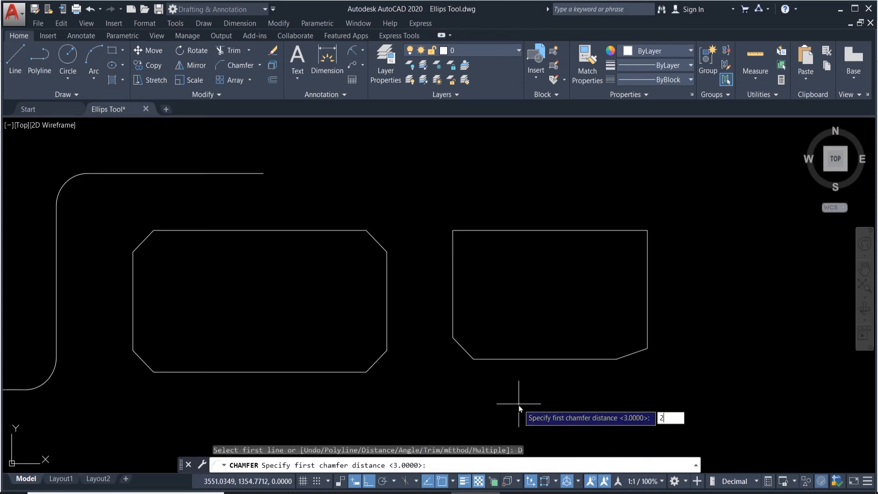
{"action": "key", "text": "Return"}
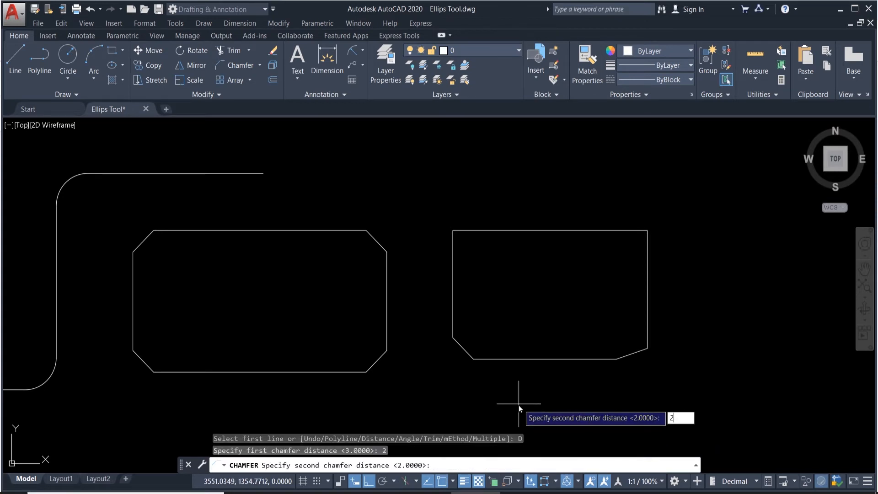
{"action": "key", "text": "Return"}
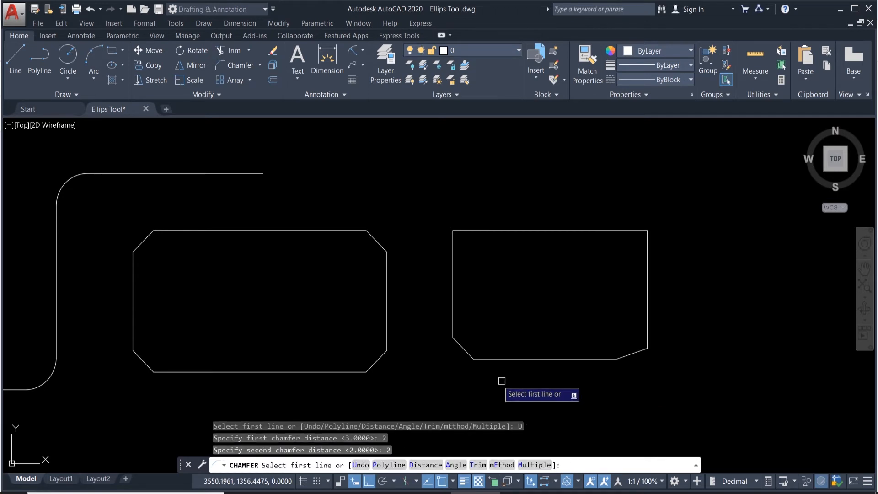
- Switch the chamfer's Trim mode to No trim and chamfer the rectangle's upper-right corner between its right and top edges
{"action": "left_click", "coordinate": [478, 465]}
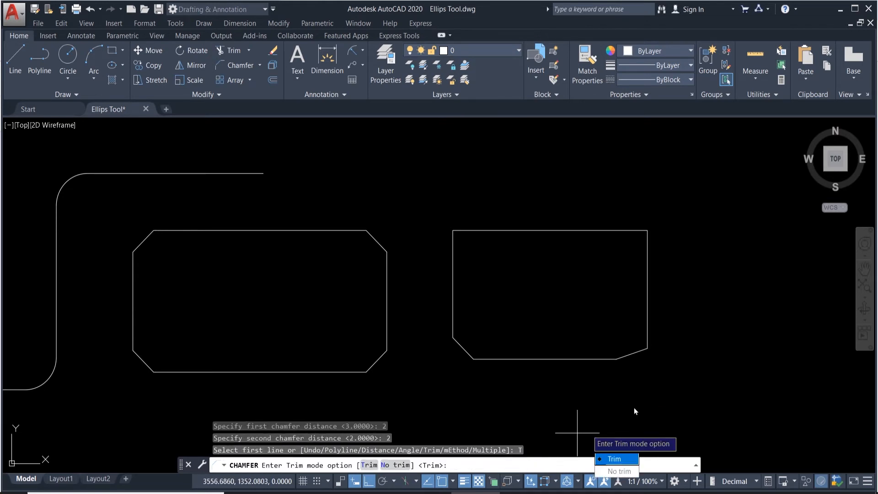
{"action": "left_click", "coordinate": [625, 474]}
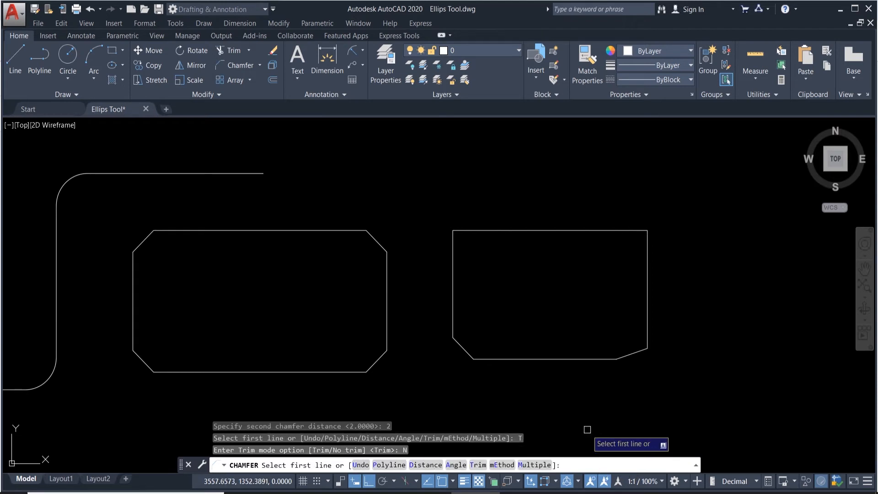
{"action": "left_click", "coordinate": [647, 250]}
{"action": "left_click", "coordinate": [630, 231]}
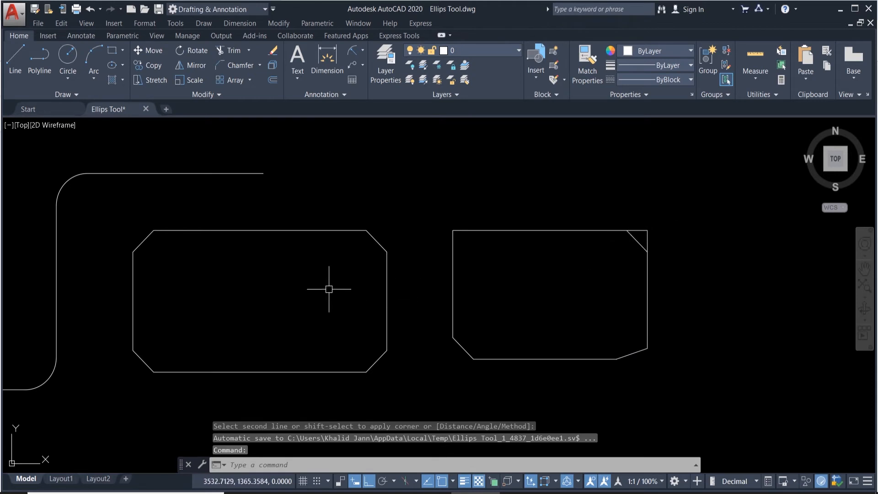
{"action": "left_click", "coordinate": [259, 65]}
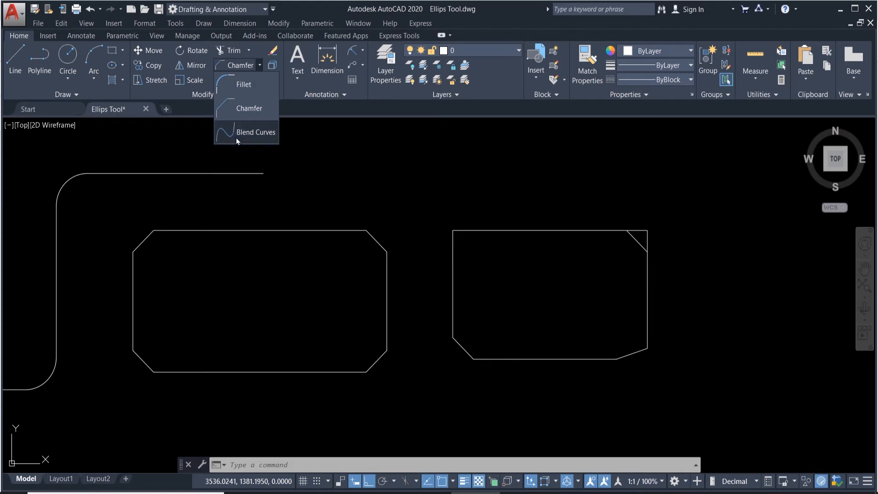
{"action": "left_click", "coordinate": [303, 138]}
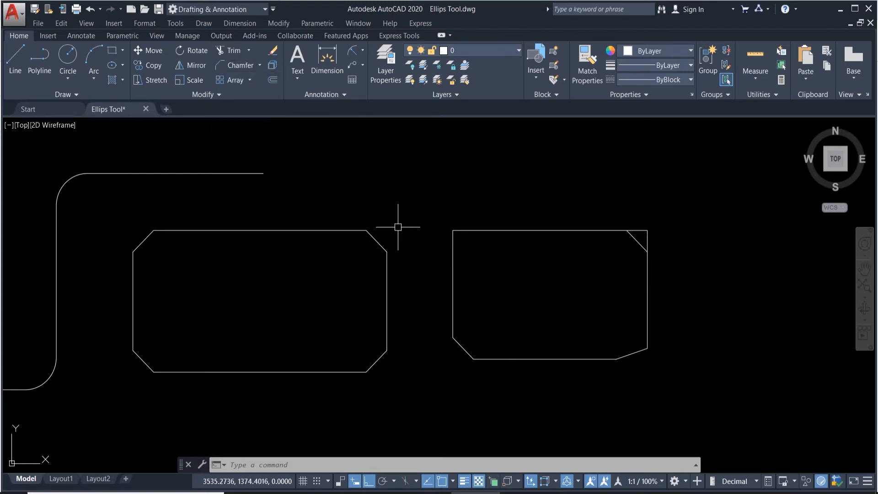
- Delete all the fillet and chamfer practice shapes below the Part-2 title, including the R4 dimension
{"action": "scroll", "coordinate": [455, 317], "scroll_direction": "down", "scroll_amount": 5}
{"action": "left_click", "coordinate": [487, 397]}
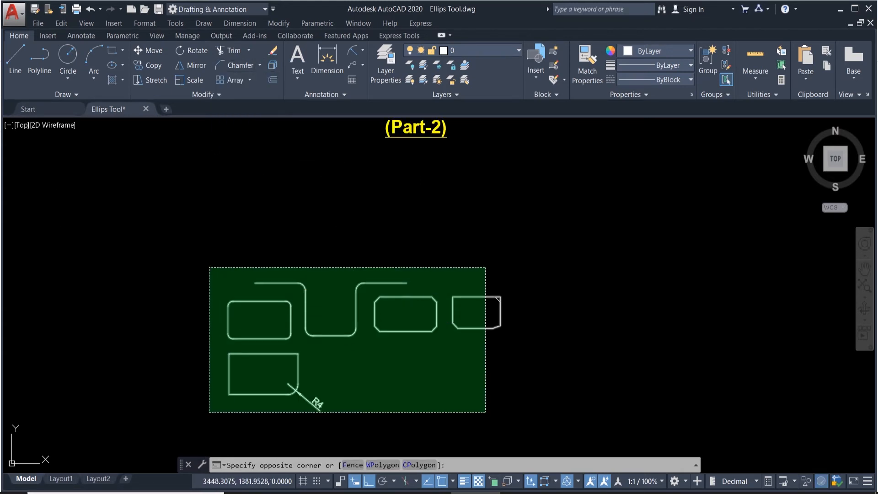
{"action": "left_click", "coordinate": [209, 267]}
{"action": "key", "text": "Delete"}
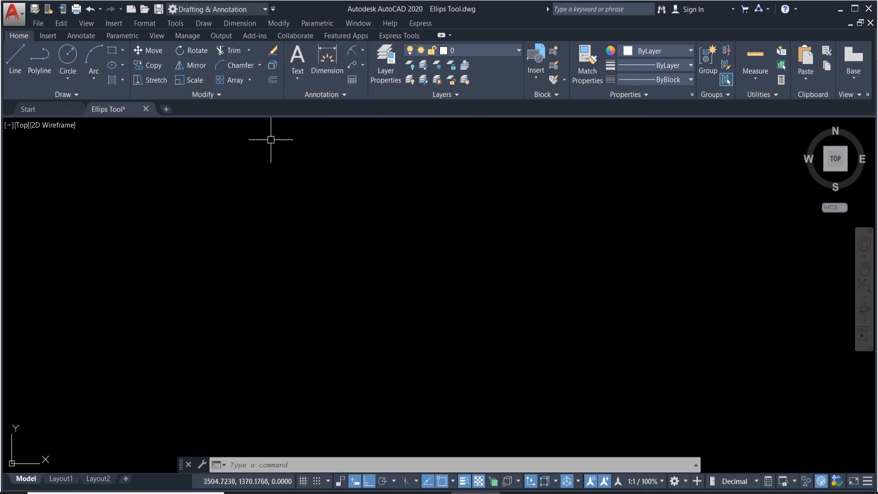
- Draw a new rectangle in the empty drawing area and select it once to check that it is a single object
{"action": "left_click", "coordinate": [113, 51]}
{"action": "left_click", "coordinate": [176, 208]}
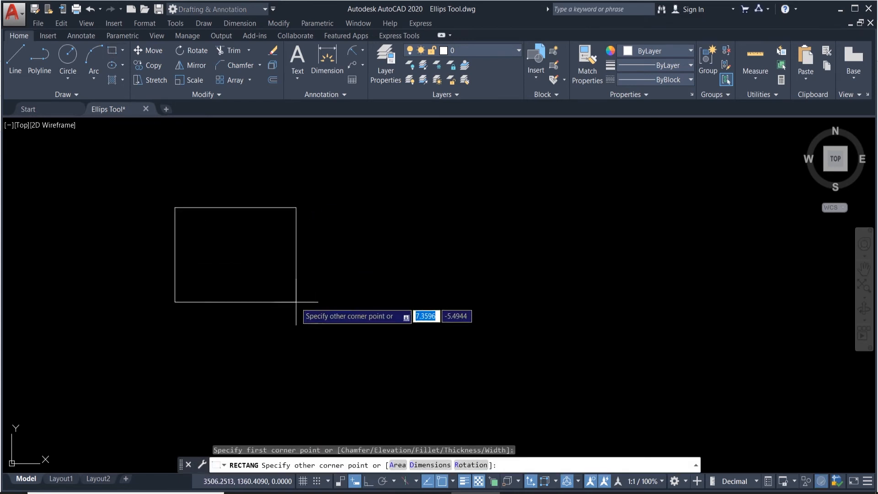
{"action": "left_click", "coordinate": [332, 314]}
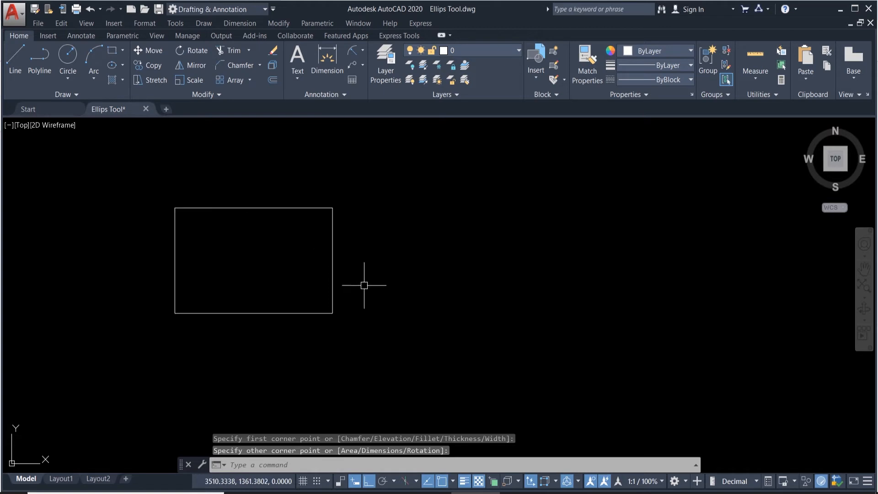
{"action": "left_click", "coordinate": [333, 246]}
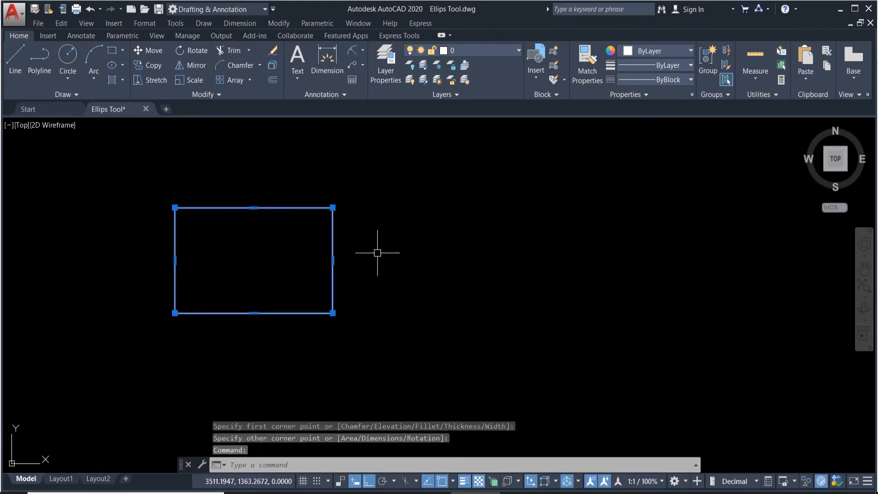
{"action": "key", "text": "Escape"}
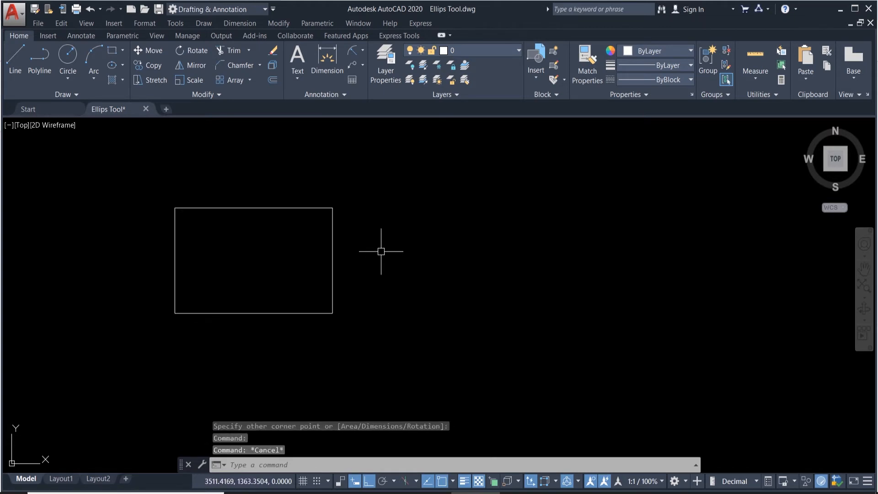
- Explode the rectangle into separate lines
{"action": "left_click", "coordinate": [273, 66]}
{"action": "left_click", "coordinate": [333, 239]}
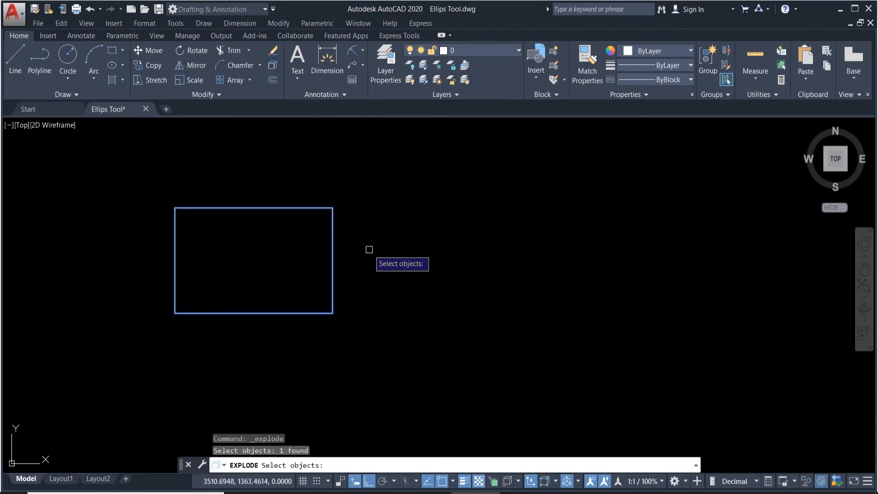
{"action": "key", "text": "Return"}
- Move the right, top and left lines of the exploded rectangle outward by their midpoint grips, away from the bottom line
{"action": "left_click", "coordinate": [333, 238]}
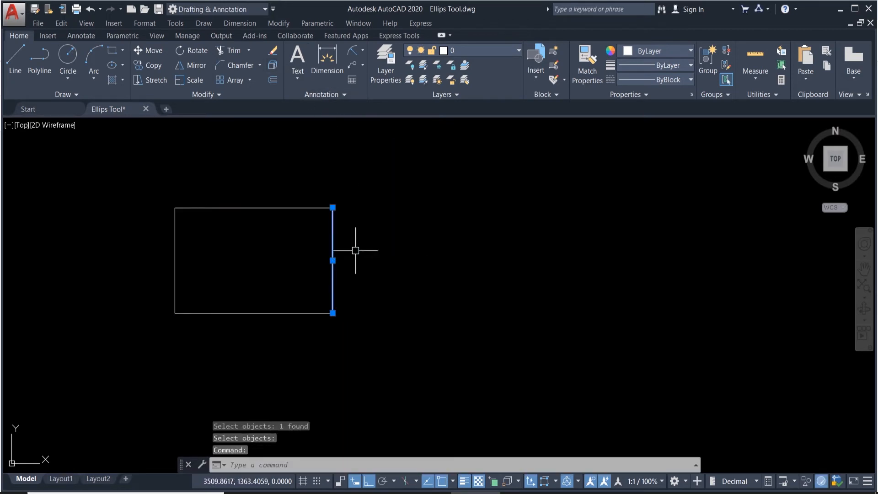
{"action": "left_click", "coordinate": [333, 260]}
{"action": "left_click", "coordinate": [415, 260]}
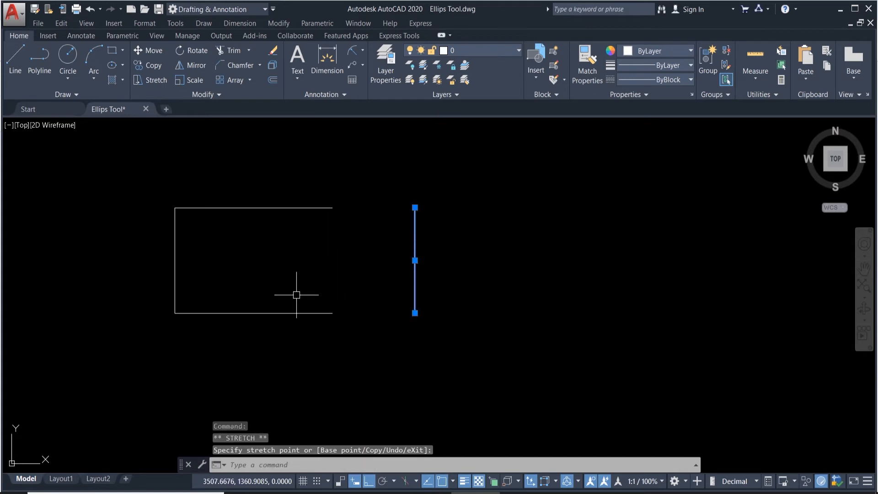
{"action": "left_click", "coordinate": [250, 214]}
{"action": "left_click", "coordinate": [229, 169]}
{"action": "left_click", "coordinate": [254, 207]}
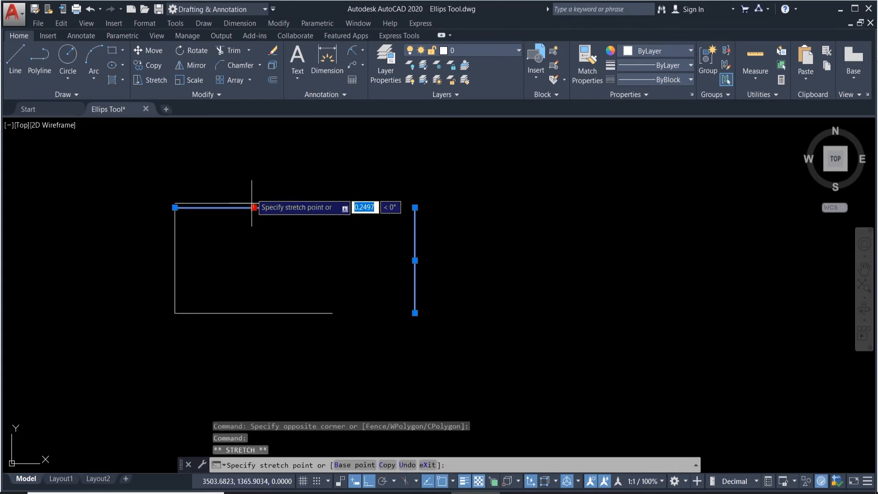
{"action": "left_click", "coordinate": [253, 160]}
{"action": "left_click", "coordinate": [205, 269]}
{"action": "left_click", "coordinate": [146, 246]}
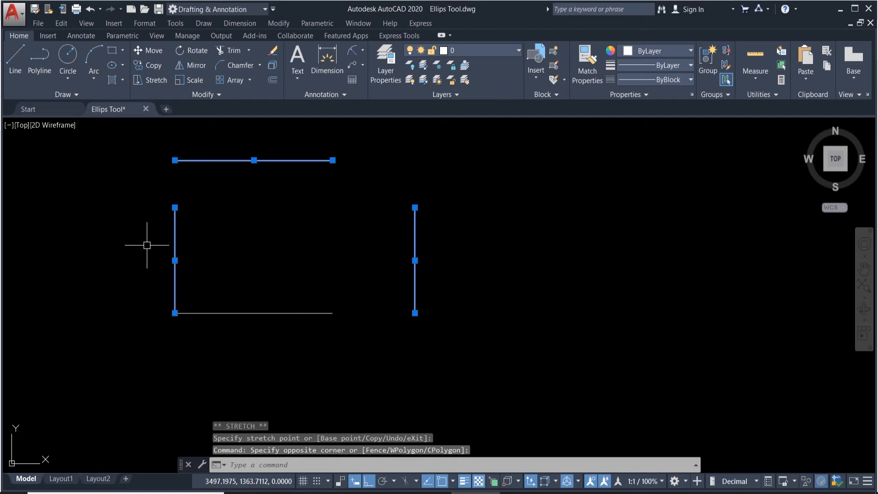
{"action": "left_click", "coordinate": [175, 261]}
{"action": "left_click", "coordinate": [141, 260]}
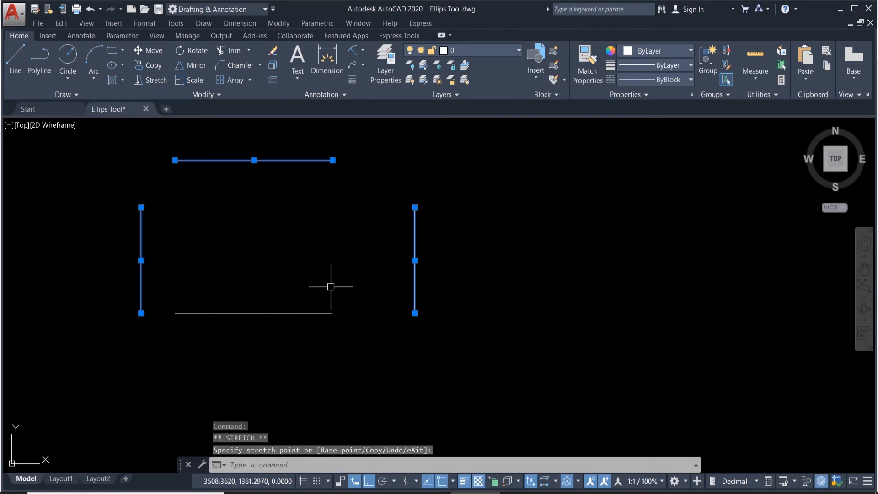
- Deselect the lines and undo the three line moves and the explode
{"action": "key", "text": "Escape"}
{"action": "key", "text": "ctrl+z"}
{"action": "key", "text": "ctrl+z"}
{"action": "key", "text": "ctrl+z"}
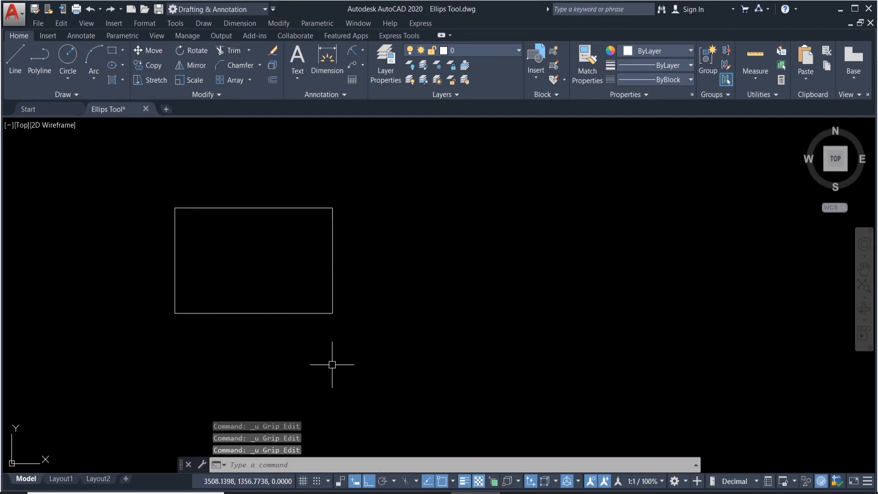
{"action": "key", "text": "ctrl+z"}
- Select the restored rectangle and explode it again into individual lines
{"action": "left_click", "coordinate": [366, 331]}
{"action": "left_click", "coordinate": [296, 290]}
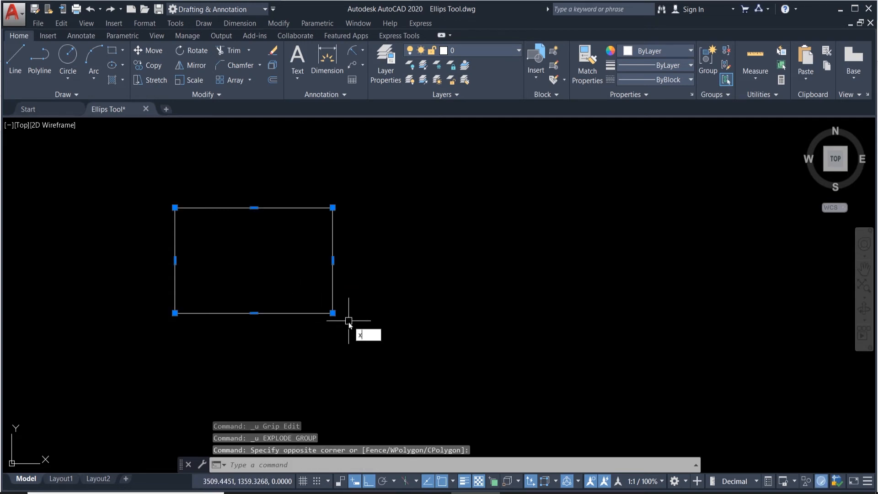
{"action": "key", "text": "Return"}
- Join the four separate lines of the exploded rectangle into one polyline and select it to check the result
{"action": "left_click", "coordinate": [333, 291]}
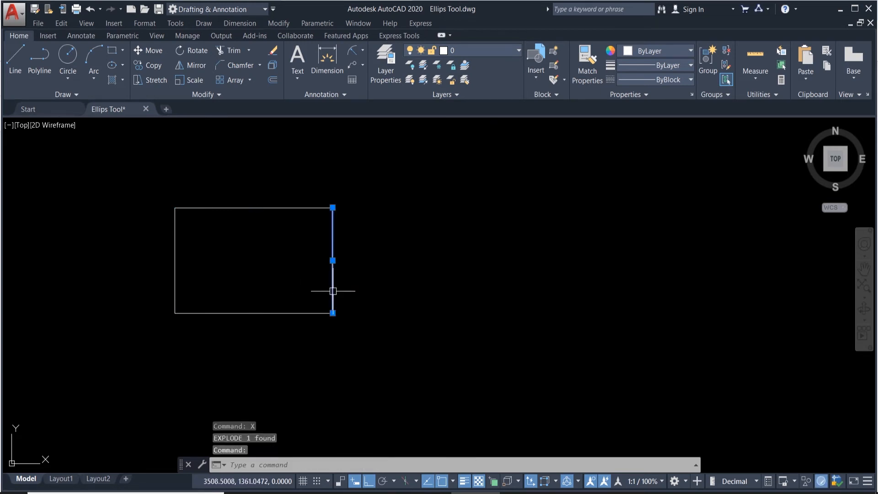
{"action": "left_click", "coordinate": [306, 333]}
{"action": "left_click", "coordinate": [277, 304]}
{"action": "left_click", "coordinate": [193, 280]}
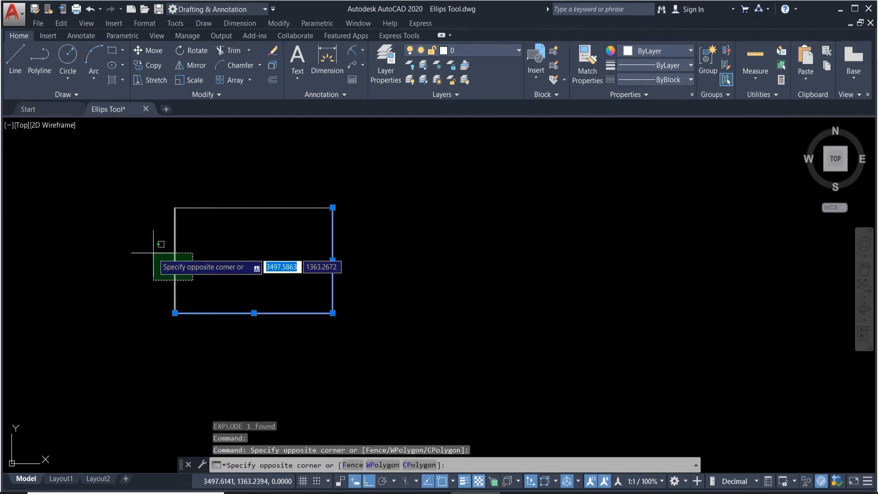
{"action": "left_click", "coordinate": [155, 253]}
{"action": "left_click", "coordinate": [255, 232]}
{"action": "left_click", "coordinate": [228, 194]}
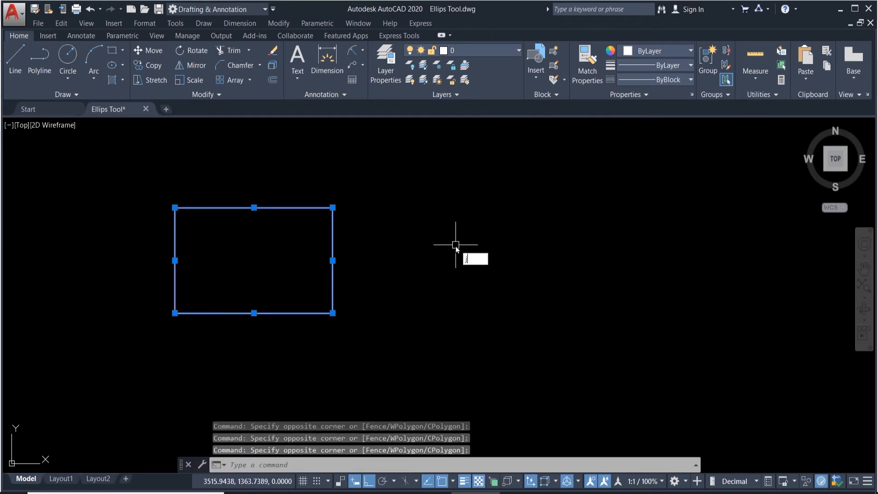
{"action": "key", "text": "Return"}
{"action": "left_click", "coordinate": [333, 249]}
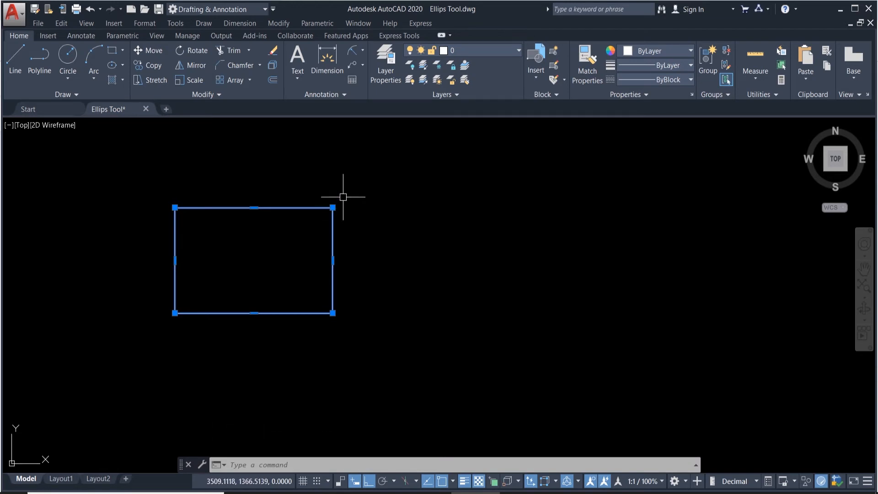
- Draw a stepped polyline of four alternating horizontal and vertical segments, starting above the rectangle and descending beside it
{"action": "left_click", "coordinate": [38, 57]}
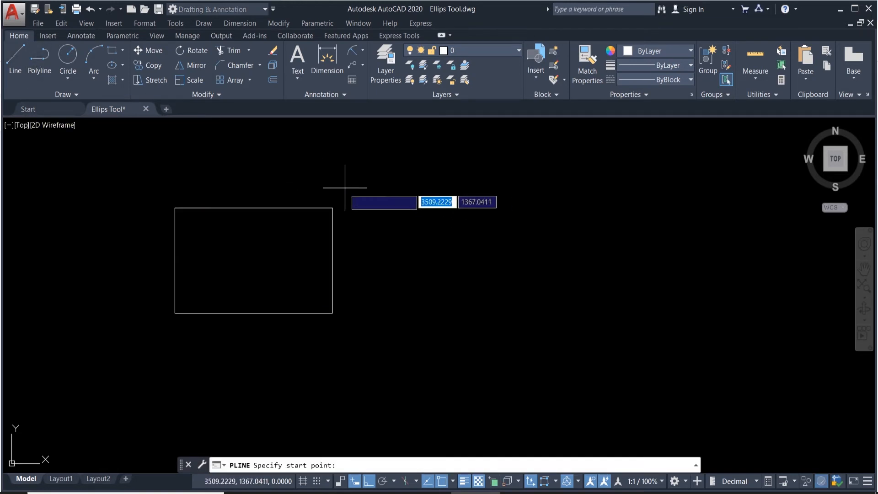
{"action": "left_click", "coordinate": [312, 183]}
{"action": "left_click", "coordinate": [459, 183]}
{"action": "left_click", "coordinate": [459, 265]}
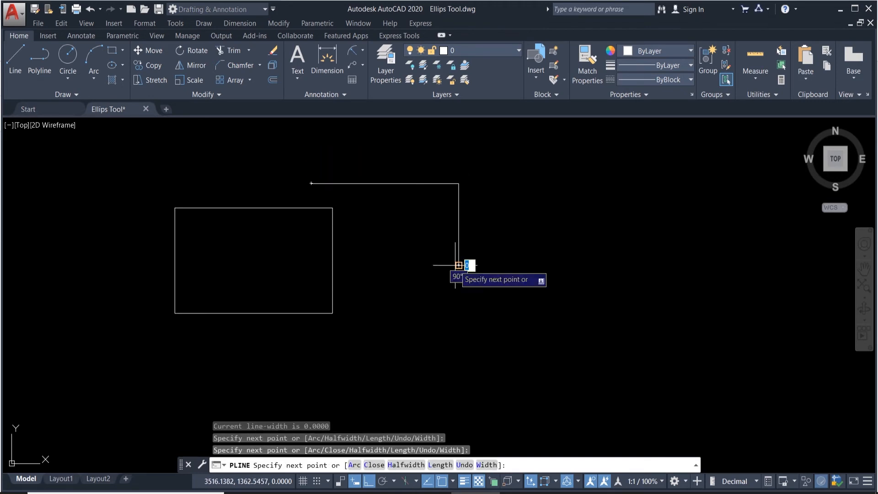
{"action": "left_click", "coordinate": [592, 266]}
{"action": "left_click", "coordinate": [574, 346]}
{"action": "key", "text": "Return"}
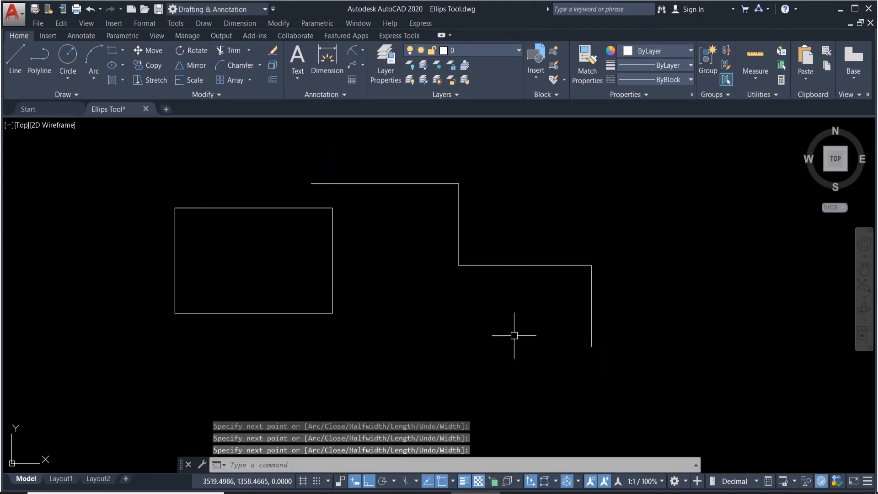
- Explode the stepped polyline and erase its lower horizontal line
{"action": "left_click", "coordinate": [480, 266]}
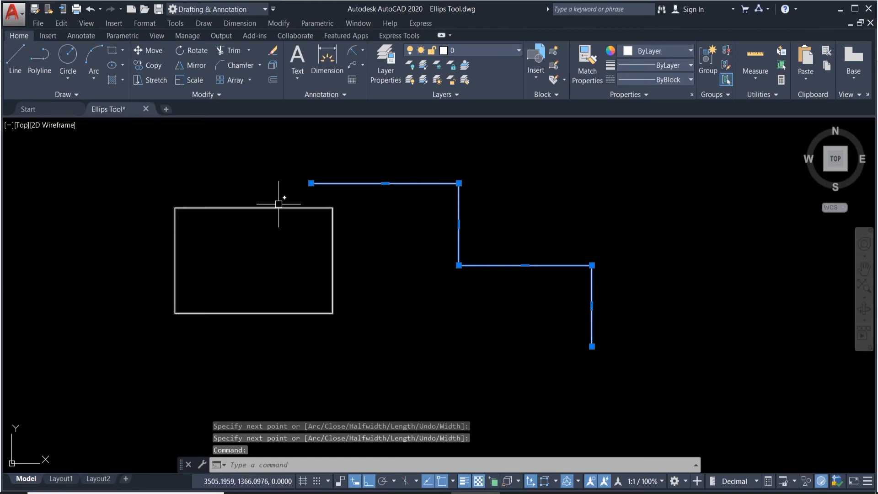
{"action": "type", "text": "x"}
{"action": "key", "text": "Return"}
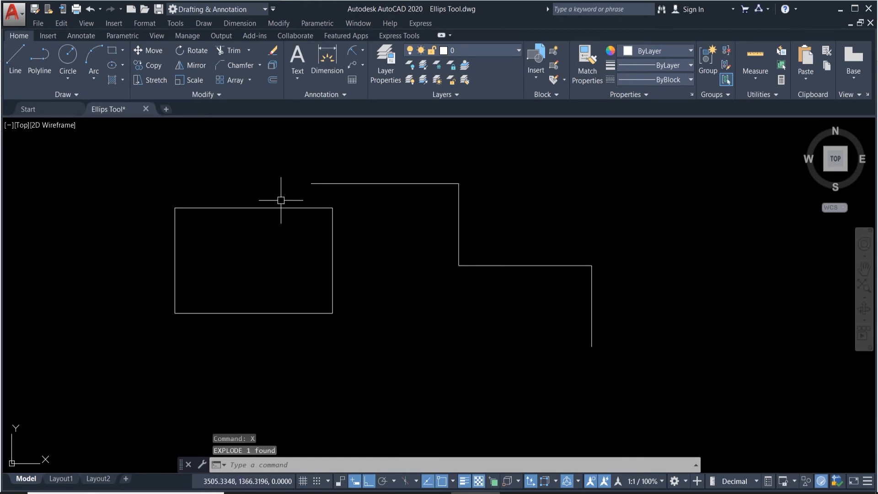
{"action": "left_click", "coordinate": [471, 266]}
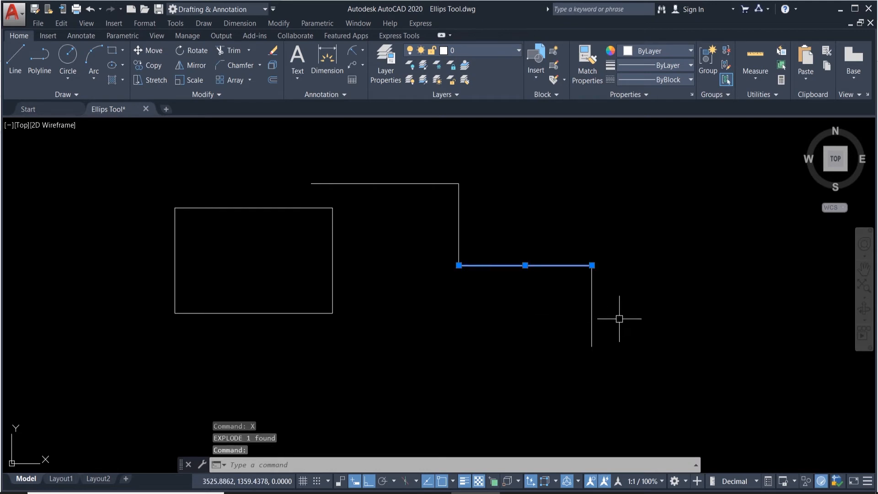
{"action": "key", "text": "Delete"}
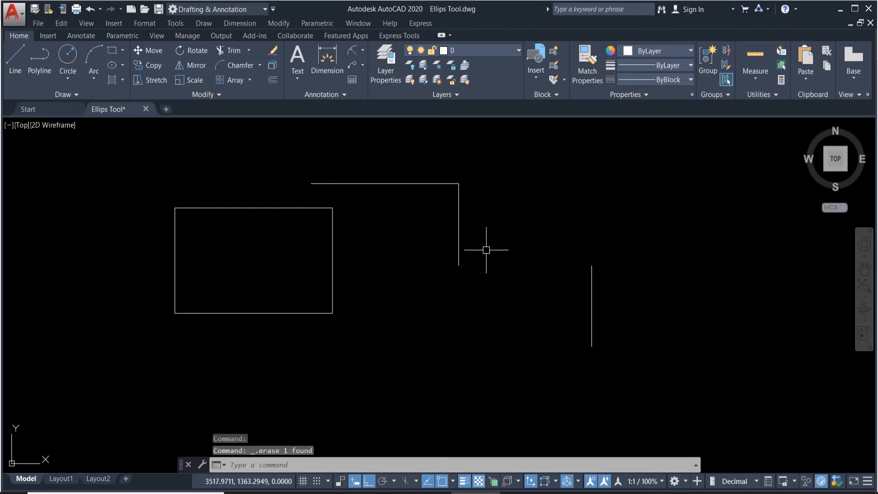
- Undo the line erasure and the explode of the stepped polyline
{"action": "key", "text": "ctrl+z"}
{"action": "key", "text": "ctrl+z"}
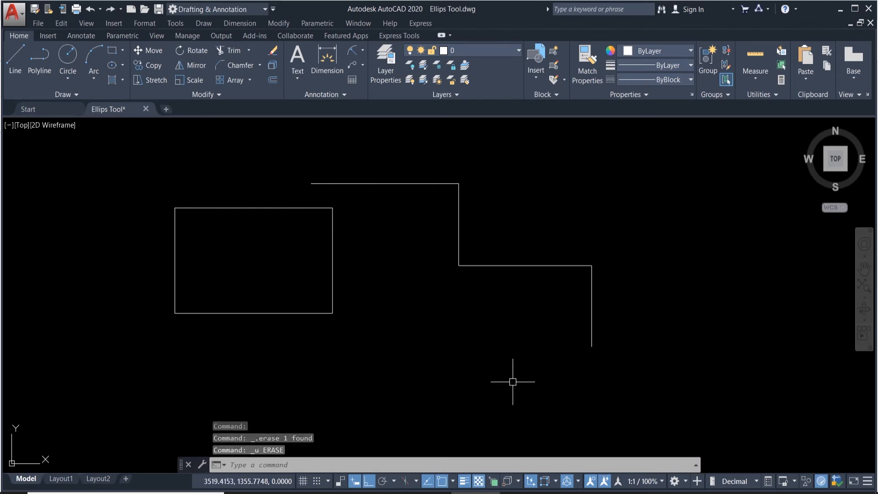
- Erase the stepped polyline and the rectangle to clear the drawing
{"action": "left_click", "coordinate": [484, 266]}
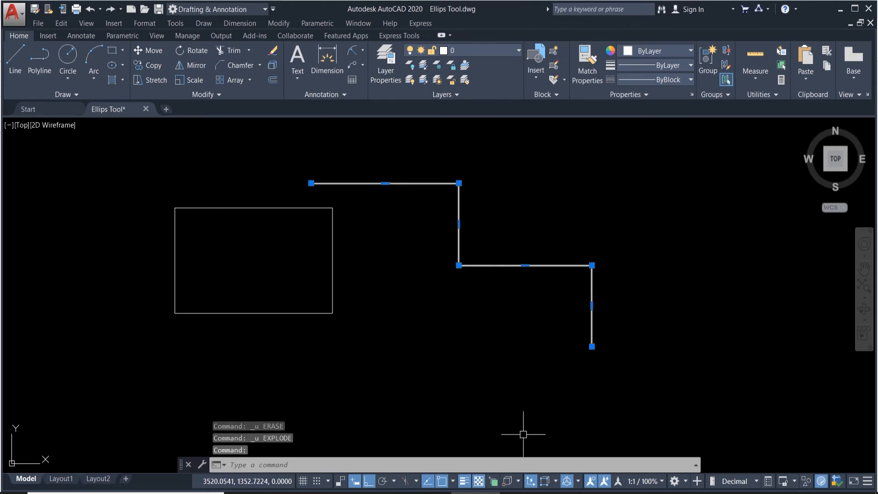
{"action": "key", "text": "Delete"}
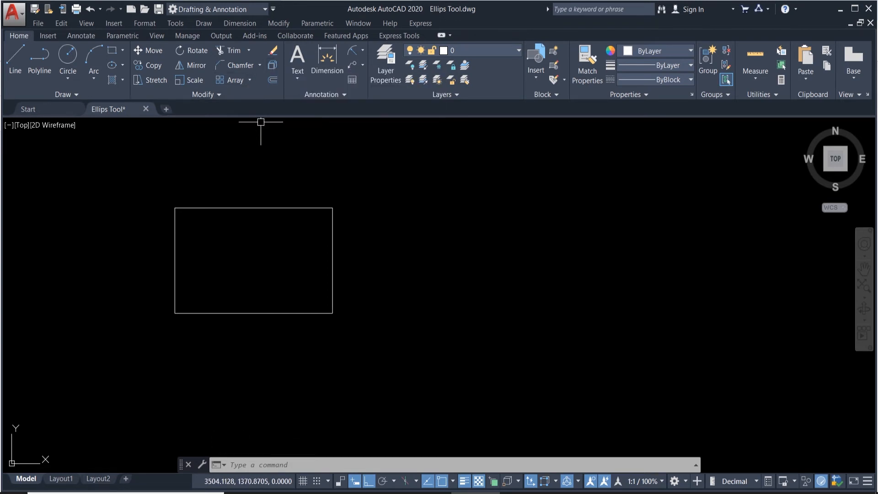
{"action": "left_click", "coordinate": [360, 260]}
{"action": "left_click", "coordinate": [256, 153]}
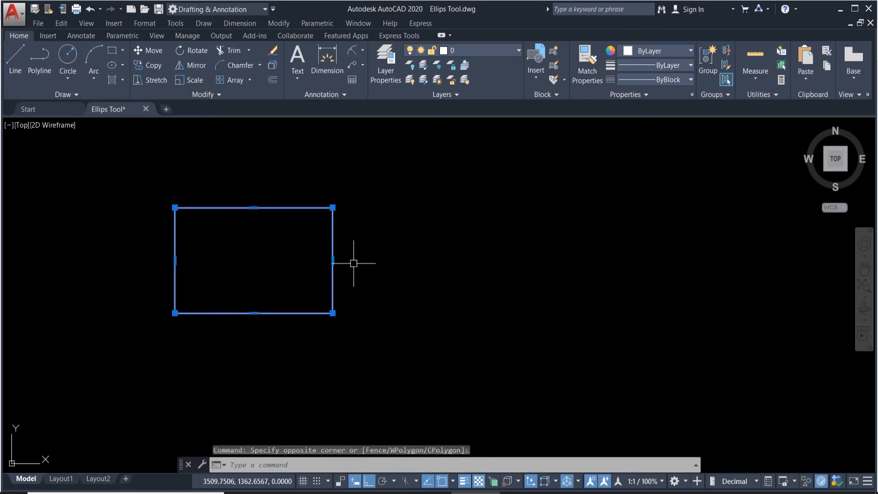
{"action": "key", "text": "Delete"}
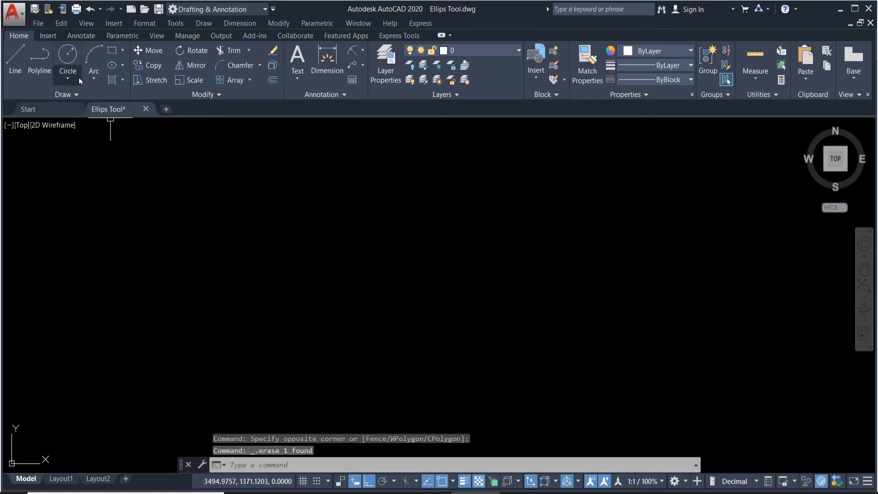
- Draw a small, nearly square rectangle in the empty drawing area
{"action": "left_click", "coordinate": [114, 53]}
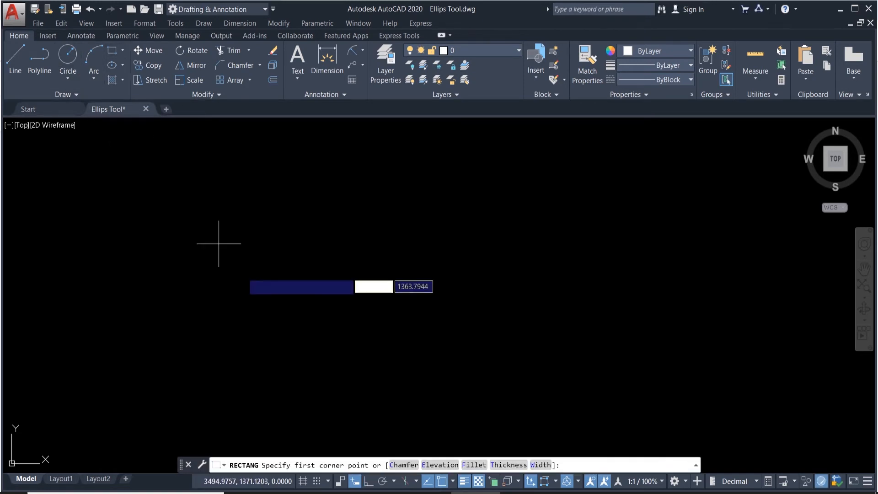
{"action": "left_click", "coordinate": [248, 221]}
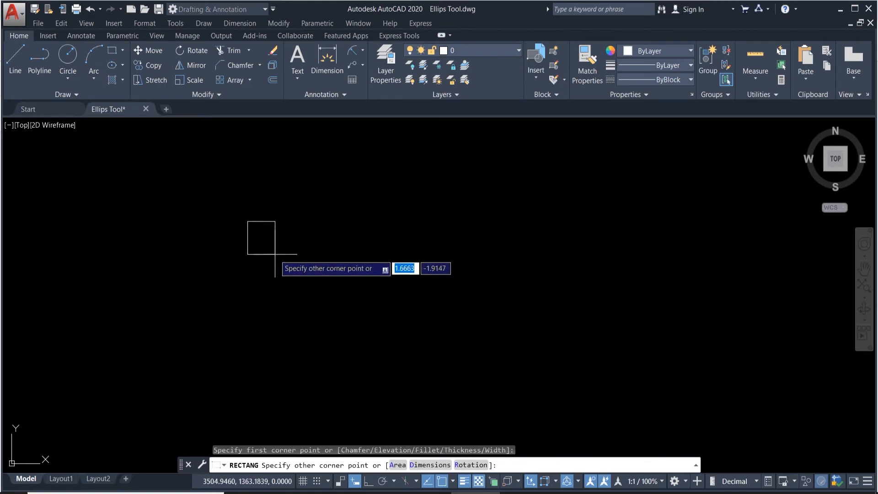
{"action": "left_click", "coordinate": [272, 247]}
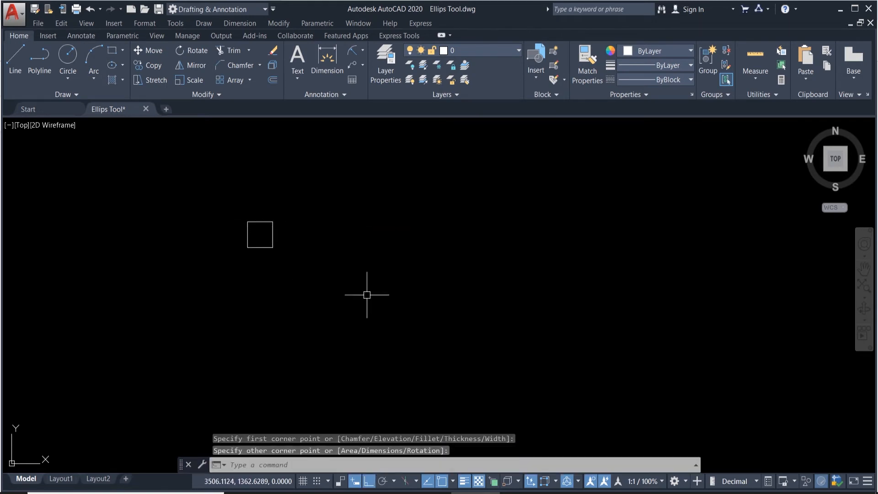
- Start a rectangular array of the small rectangle and set its column count to 6
{"action": "left_click", "coordinate": [248, 84]}
{"action": "left_click", "coordinate": [234, 80]}
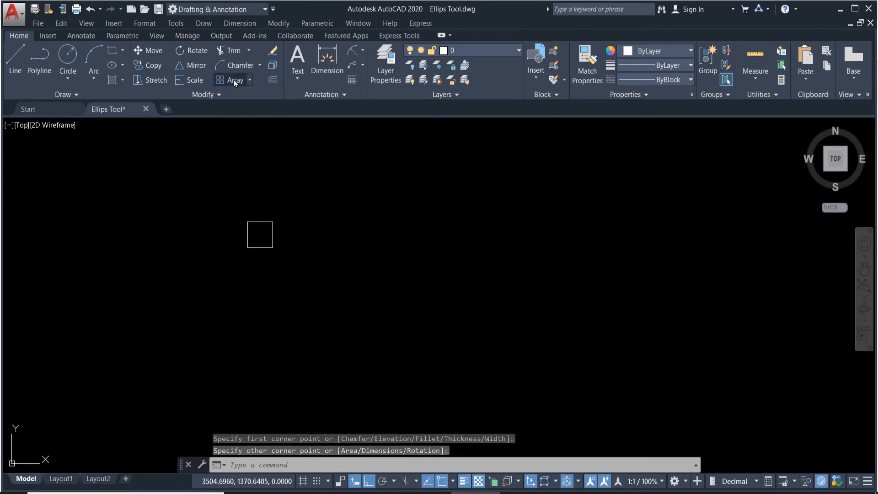
{"action": "left_click", "coordinate": [257, 222]}
{"action": "key", "text": "Return"}
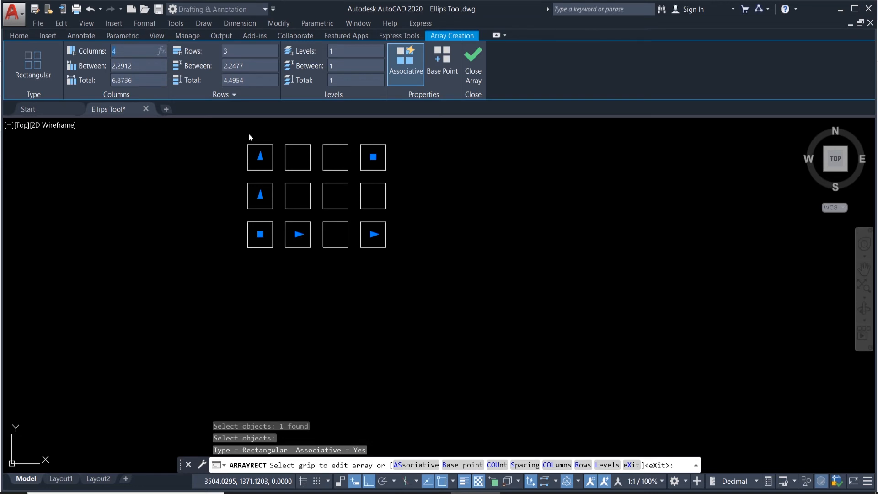
{"action": "type", "text": "6"}
{"action": "key", "text": "Return"}
- Set the array's row count to 6 and finish the array command
{"action": "scroll", "coordinate": [363, 278], "scroll_direction": "down", "scroll_amount": 1}
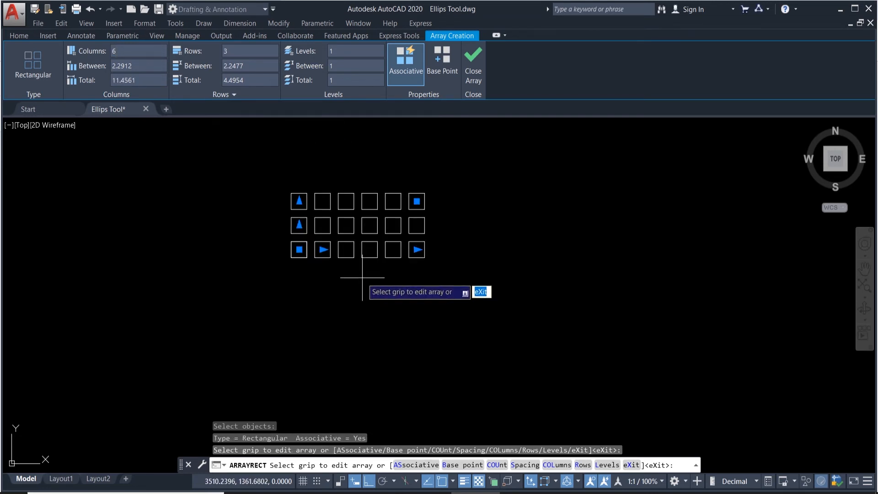
{"action": "scroll", "coordinate": [366, 149], "scroll_direction": "up", "scroll_amount": 3}
{"action": "scroll", "coordinate": [368, 212], "scroll_direction": "down", "scroll_amount": 3}
{"action": "scroll", "coordinate": [352, 270], "scroll_direction": "up", "scroll_amount": 2}
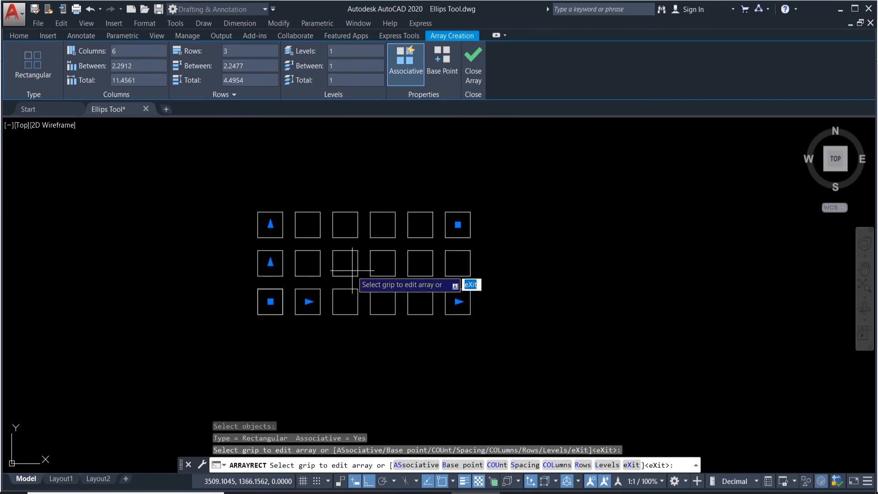
{"action": "scroll", "coordinate": [353, 270], "scroll_direction": "up", "scroll_amount": 2}
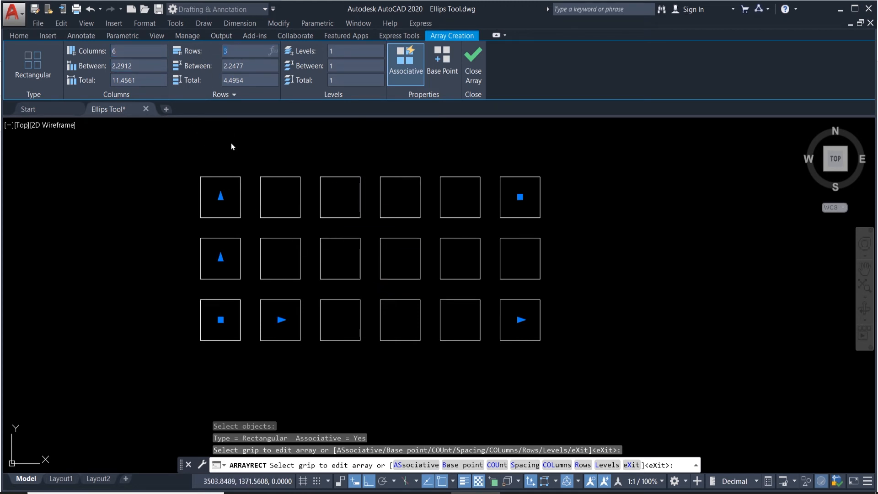
{"action": "type", "text": "6"}
{"action": "key", "text": "Return"}
{"action": "scroll", "coordinate": [436, 243], "scroll_direction": "down", "scroll_amount": 5}
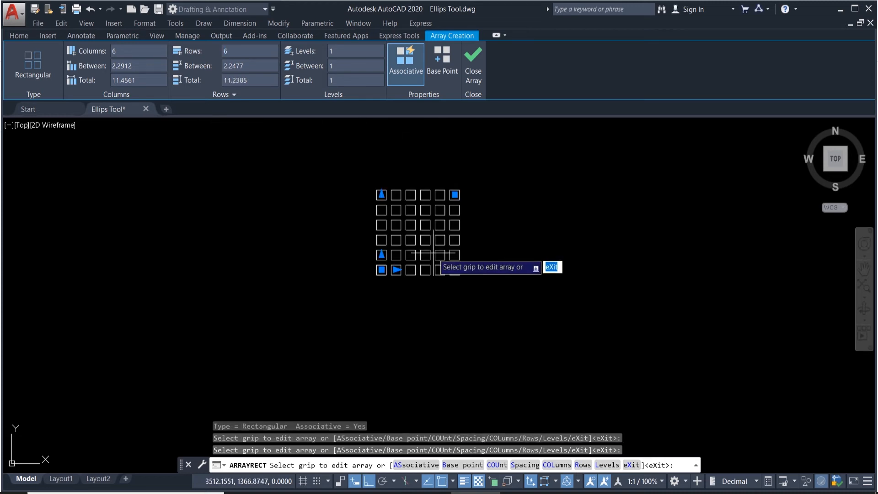
{"action": "scroll", "coordinate": [427, 244], "scroll_direction": "up", "scroll_amount": 2}
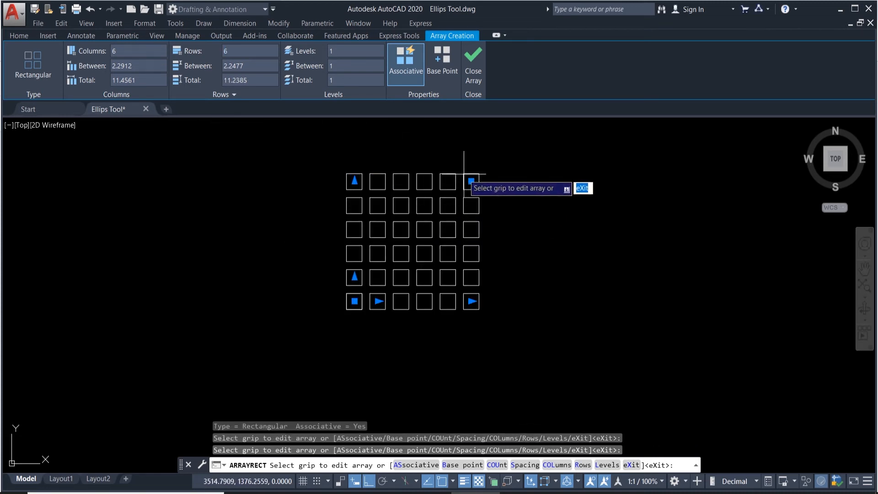
{"action": "scroll", "coordinate": [463, 174], "scroll_direction": "up", "scroll_amount": 4}
{"action": "scroll", "coordinate": [463, 174], "scroll_direction": "down", "scroll_amount": 4}
{"action": "scroll", "coordinate": [501, 180], "scroll_direction": "up", "scroll_amount": 2}
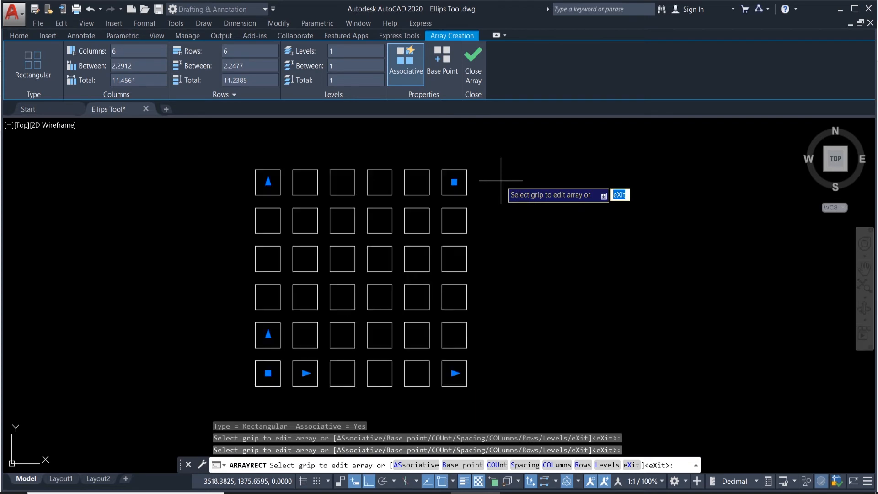
{"action": "key", "text": "Escape"}
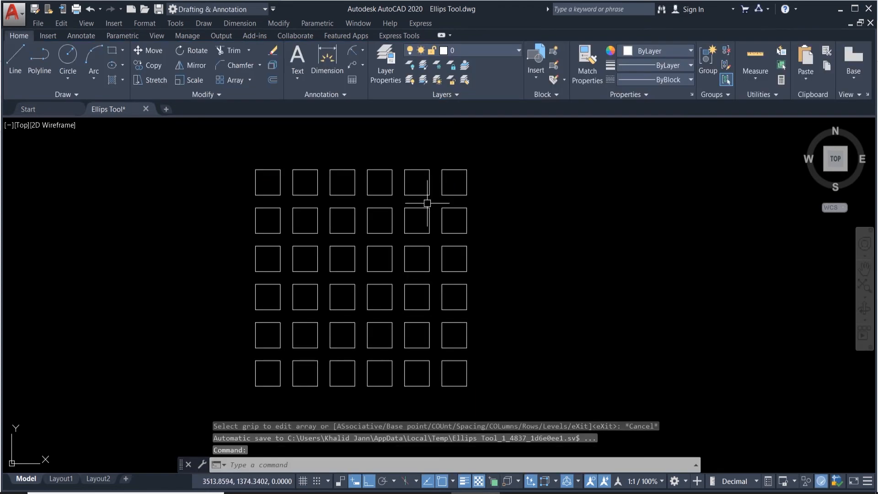
- Select the finished array to examine its column, row and level settings, and close the array editor
{"action": "scroll", "coordinate": [453, 276], "scroll_direction": "down", "scroll_amount": 3}
{"action": "scroll", "coordinate": [453, 275], "scroll_direction": "up", "scroll_amount": 3}
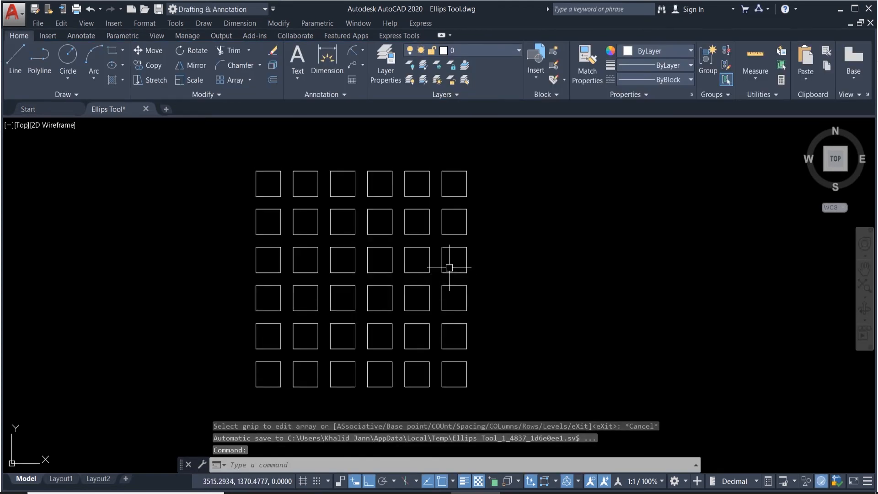
{"action": "left_click", "coordinate": [406, 250]}
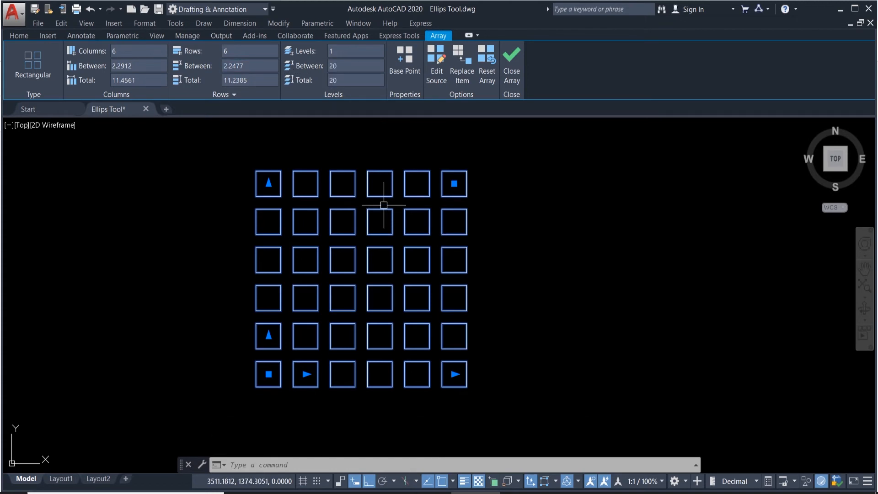
{"action": "scroll", "coordinate": [384, 205], "scroll_direction": "down", "scroll_amount": 2}
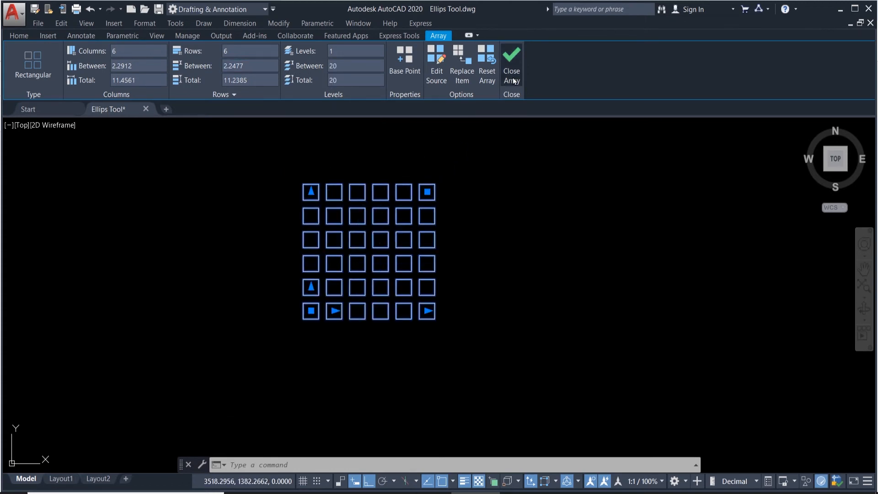
{"action": "left_click", "coordinate": [512, 78]}
{"action": "scroll", "coordinate": [384, 220], "scroll_direction": "up", "scroll_amount": 2}
{"action": "scroll", "coordinate": [384, 219], "scroll_direction": "down", "scroll_amount": 2}
{"action": "scroll", "coordinate": [387, 204], "scroll_direction": "up", "scroll_amount": 2}
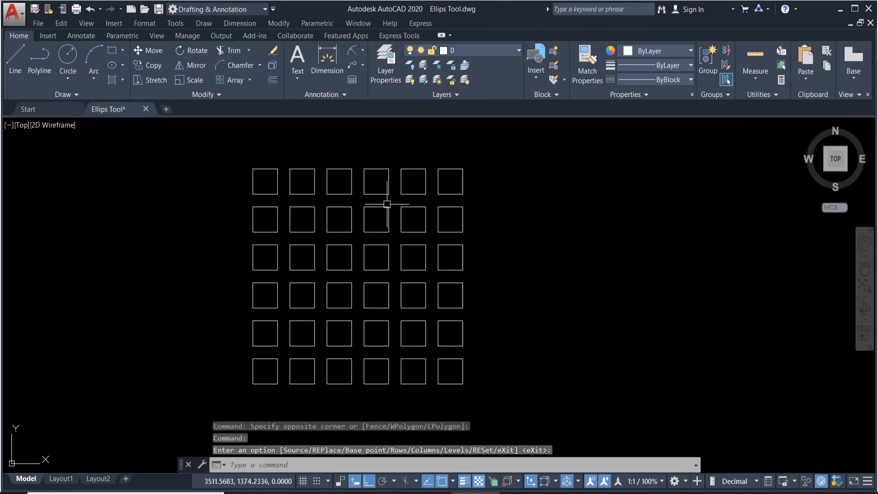
- Select the whole array of rectangles and erase it
{"action": "scroll", "coordinate": [389, 198], "scroll_direction": "down", "scroll_amount": 3}
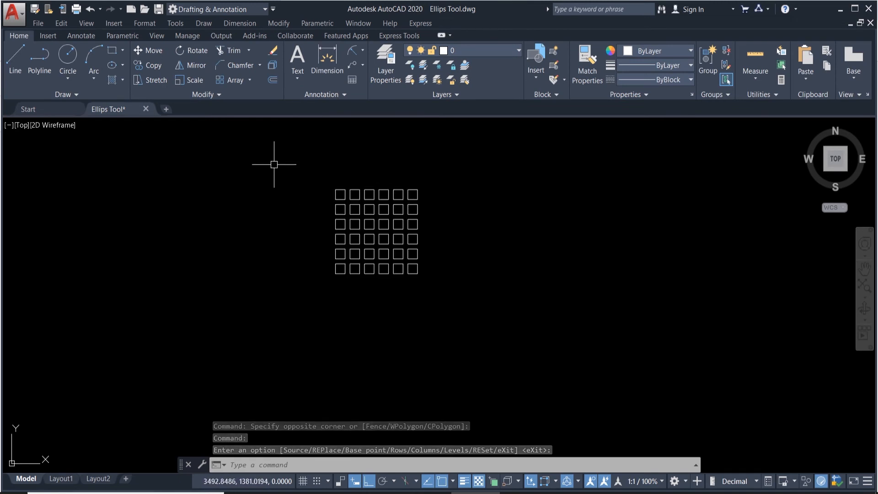
{"action": "left_click", "coordinate": [455, 275]}
{"action": "left_click", "coordinate": [304, 164]}
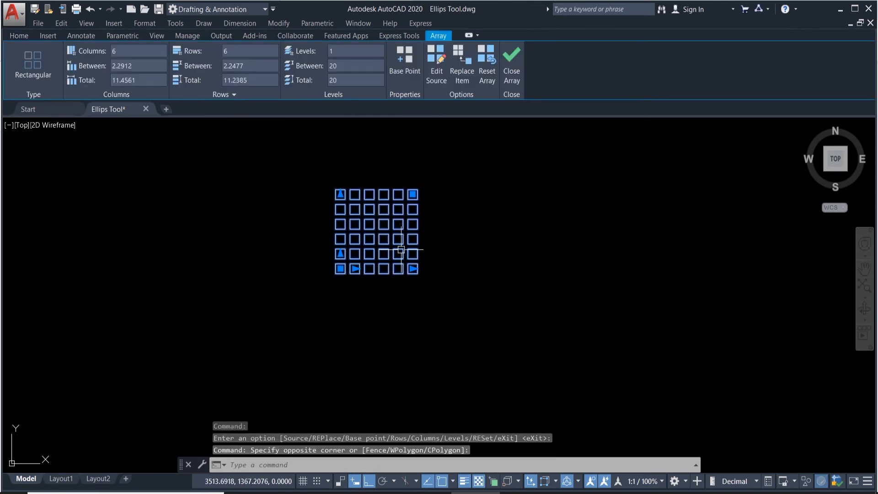
{"action": "key", "text": "Delete"}
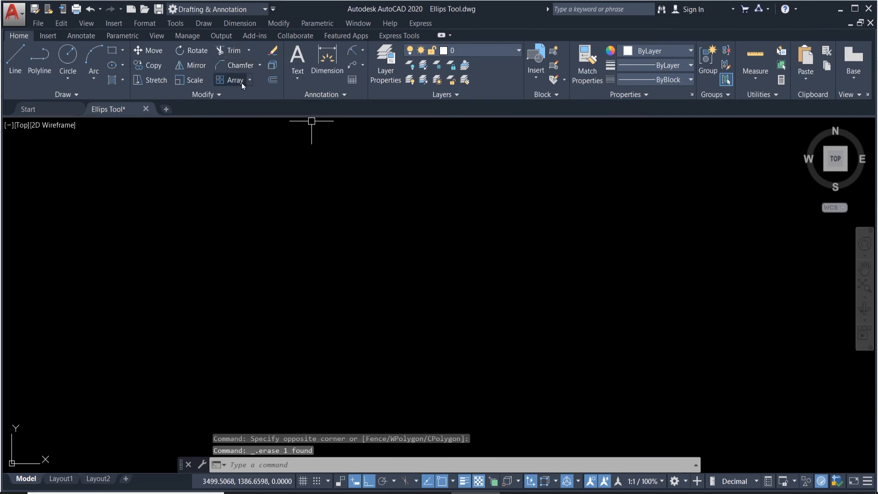
- Draw a circle with a radius of 15 in the empty drawing area
{"action": "left_click", "coordinate": [250, 80]}
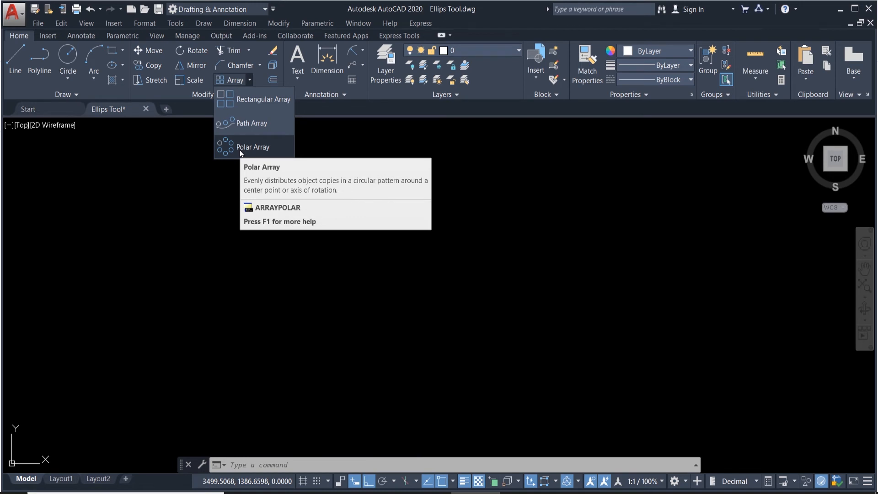
{"action": "left_click", "coordinate": [454, 248]}
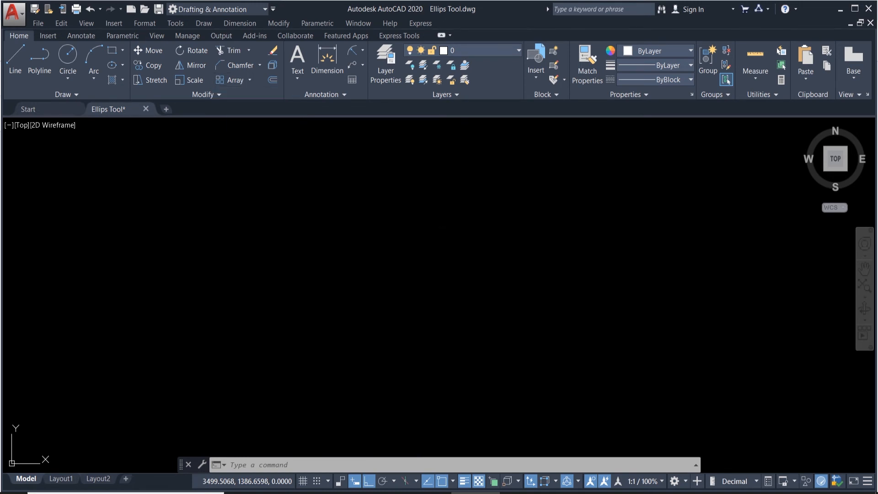
{"action": "left_click", "coordinate": [68, 63]}
{"action": "left_click", "coordinate": [323, 266]}
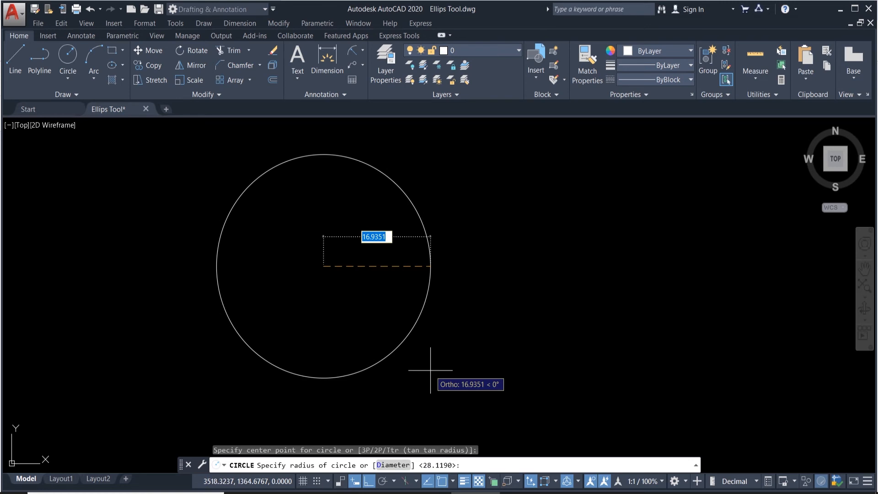
{"action": "type", "text": "15"}
{"action": "key", "text": "Return"}
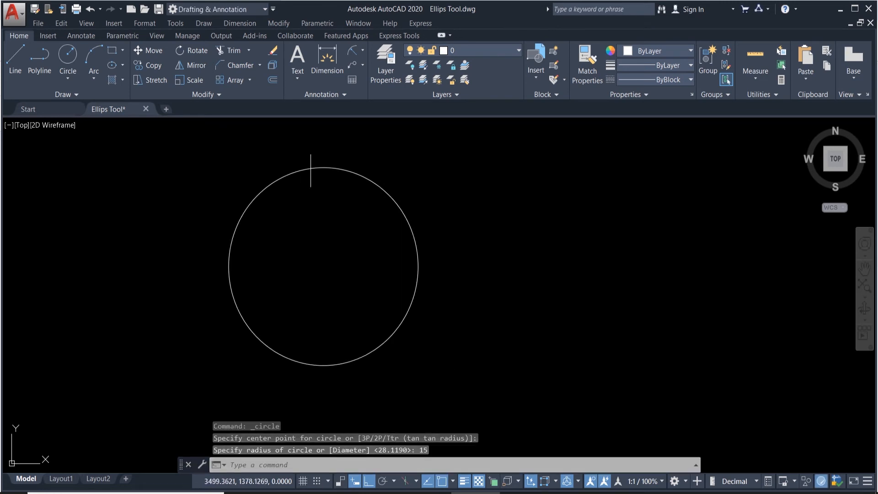
{"action": "scroll", "coordinate": [317, 133], "scroll_direction": "up", "scroll_amount": 2}
{"action": "scroll", "coordinate": [317, 133], "scroll_direction": "down", "scroll_amount": 2}
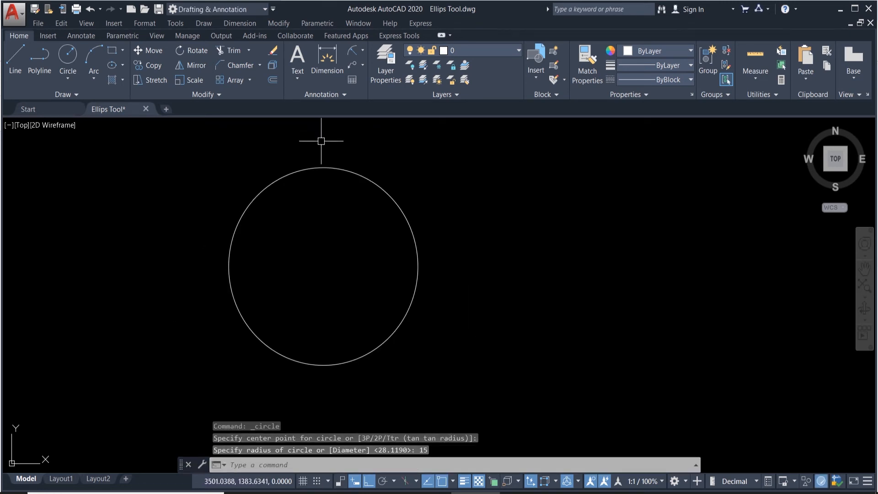
- Draw a vertical line from the circle's center up to slightly beyond its top edge
{"action": "left_click", "coordinate": [16, 57]}
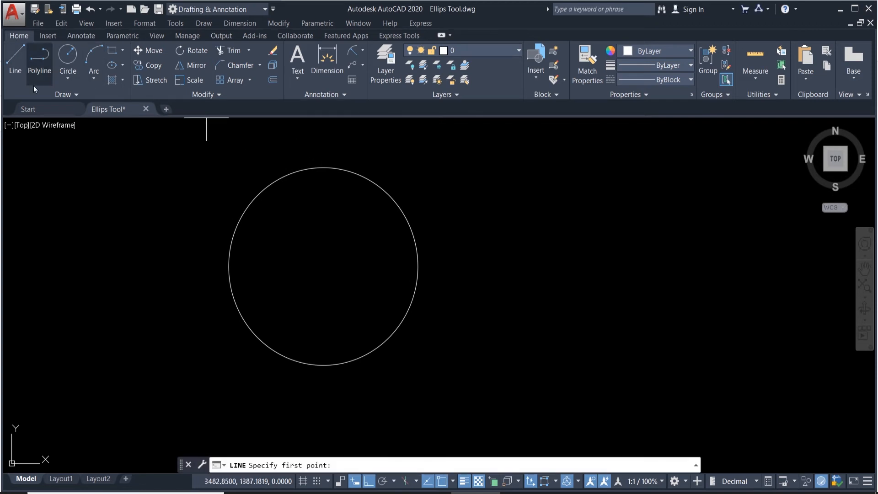
{"action": "left_click", "coordinate": [323, 266]}
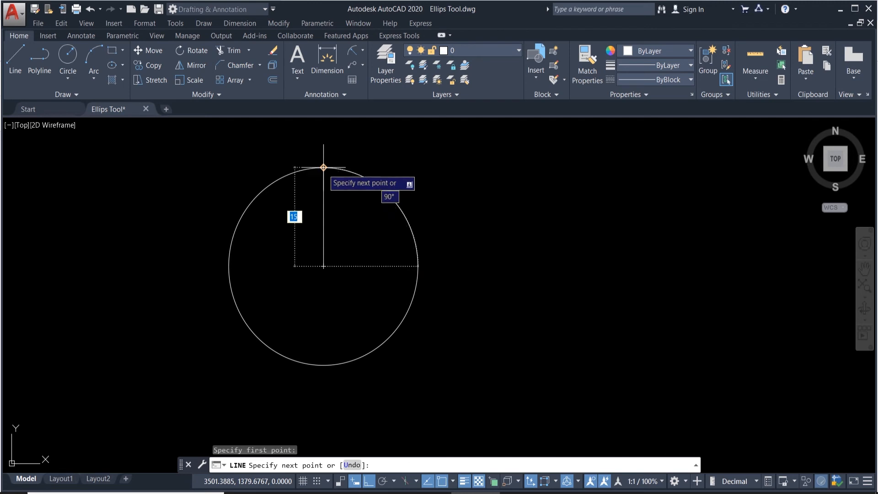
{"action": "left_click", "coordinate": [324, 146]}
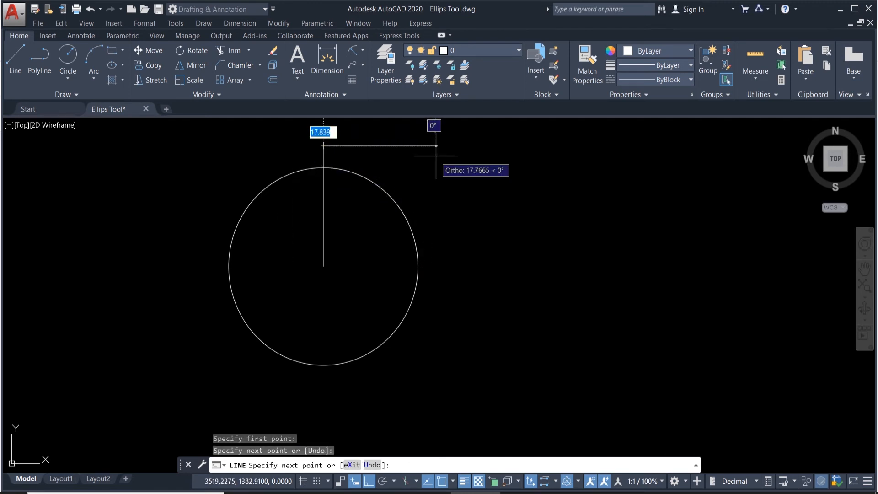
{"action": "key", "text": "Return"}
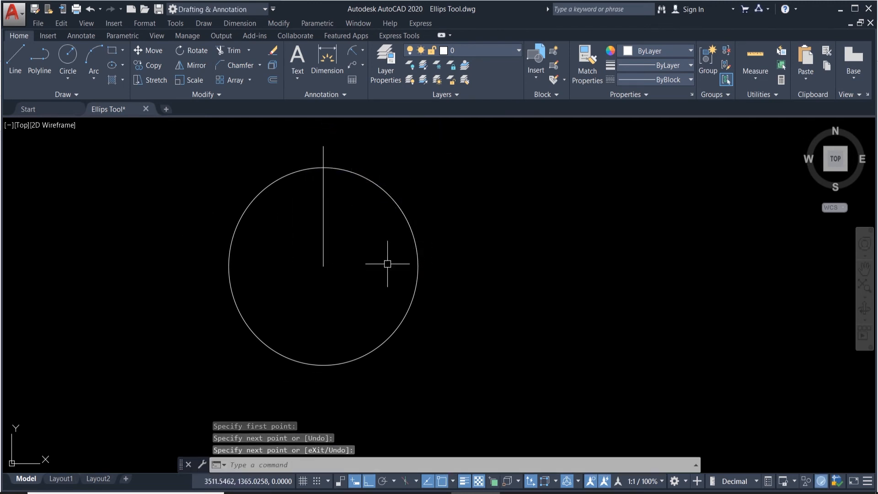
- Create a polar array of the vertical line around the circle's center point
{"action": "left_click", "coordinate": [337, 276]}
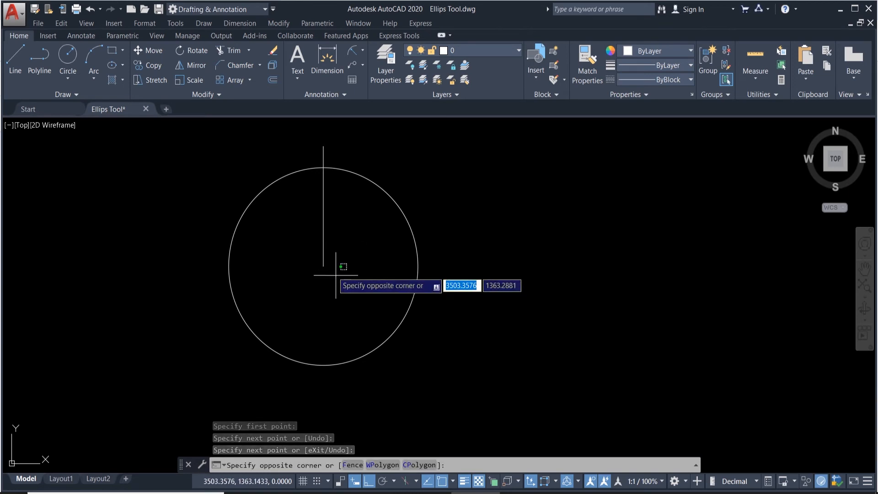
{"action": "left_click", "coordinate": [305, 240]}
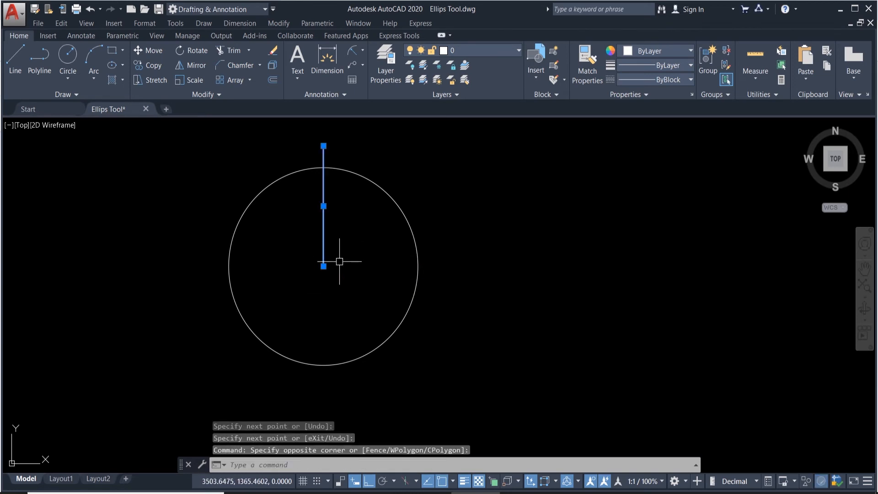
{"action": "left_click", "coordinate": [250, 83]}
{"action": "left_click", "coordinate": [255, 147]}
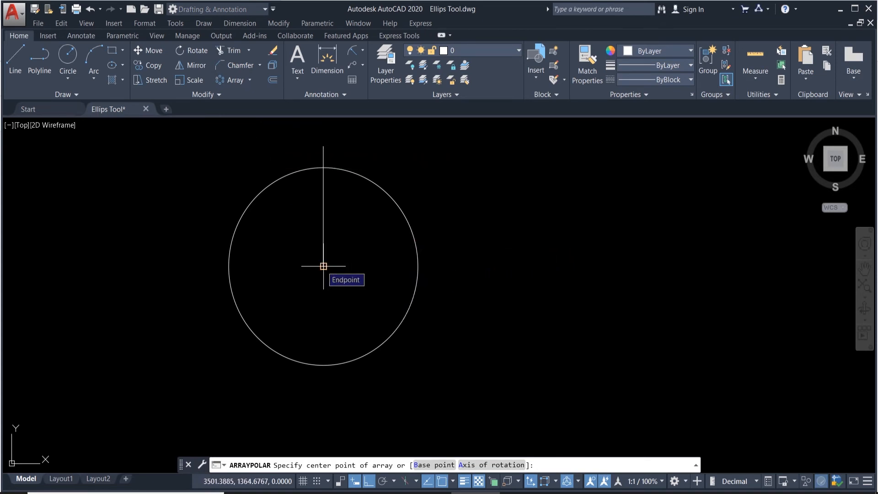
{"action": "left_click", "coordinate": [324, 266]}
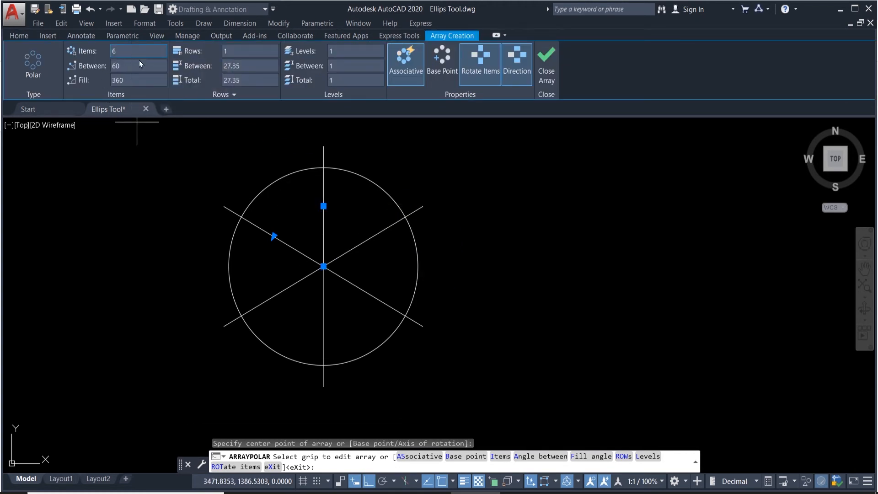
- Try 12 items in the polar array, raise the item count to 30, and finish the array
{"action": "left_click", "coordinate": [127, 50]}
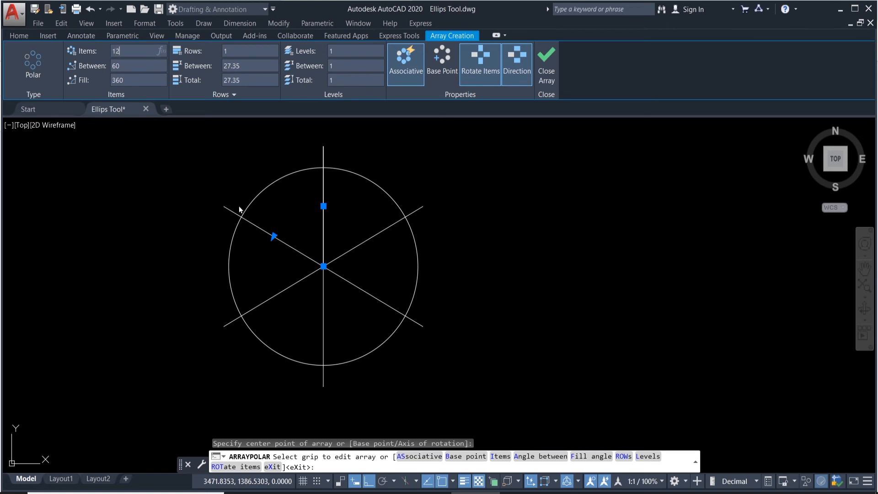
{"action": "key", "text": "Return"}
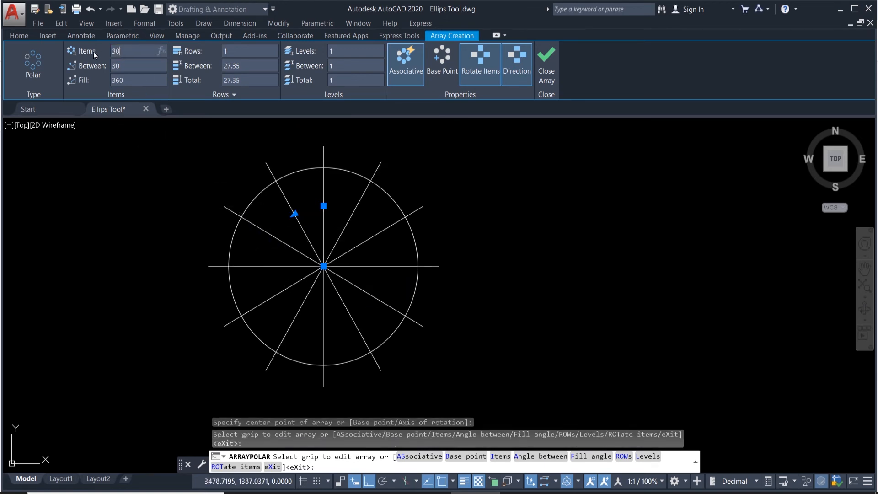
{"action": "key", "text": "Return"}
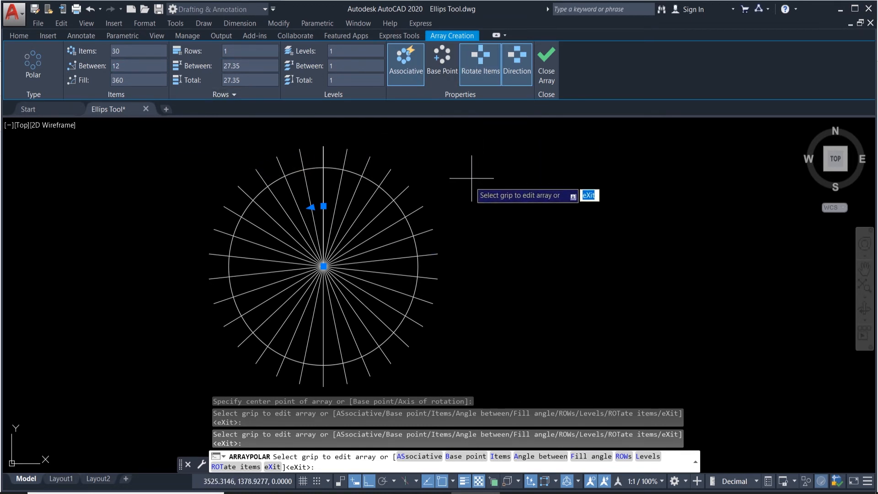
{"action": "key", "text": "Escape"}
{"action": "scroll", "coordinate": [461, 191], "scroll_direction": "down", "scroll_amount": 4}
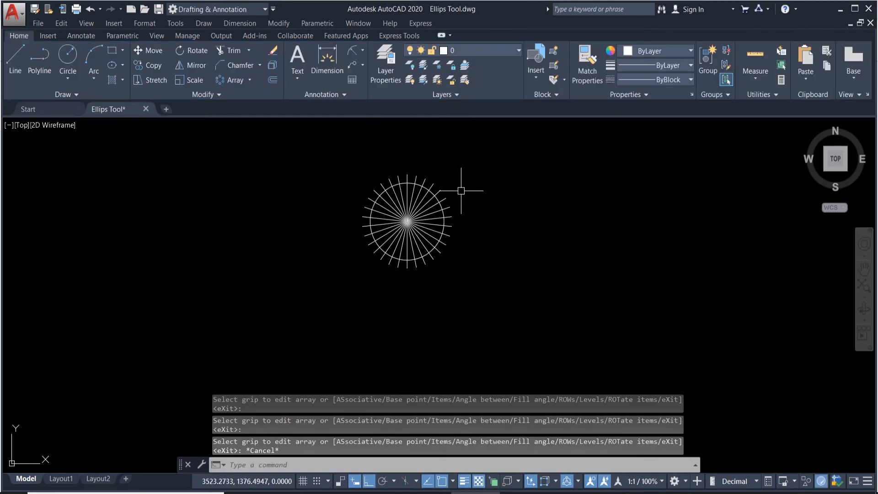
{"action": "scroll", "coordinate": [461, 191], "scroll_direction": "up", "scroll_amount": 2}
{"action": "scroll", "coordinate": [455, 192], "scroll_direction": "up", "scroll_amount": 2}
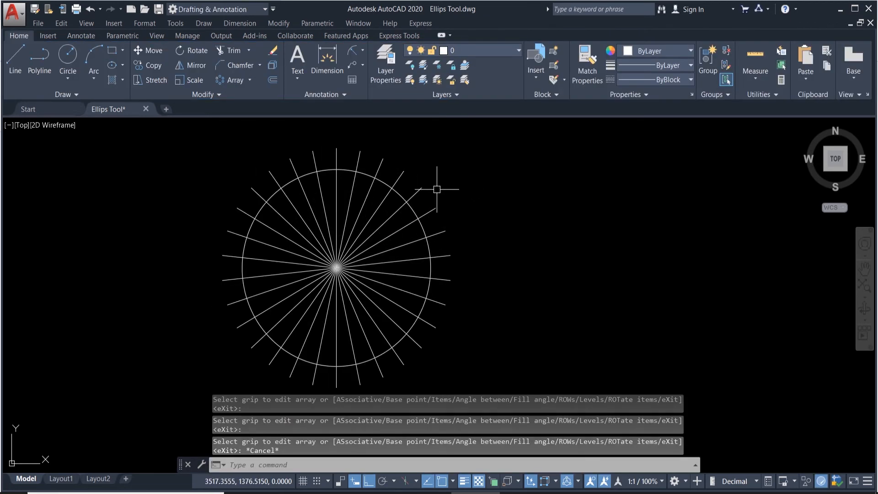
{"action": "scroll", "coordinate": [436, 187], "scroll_direction": "down", "scroll_amount": 2}
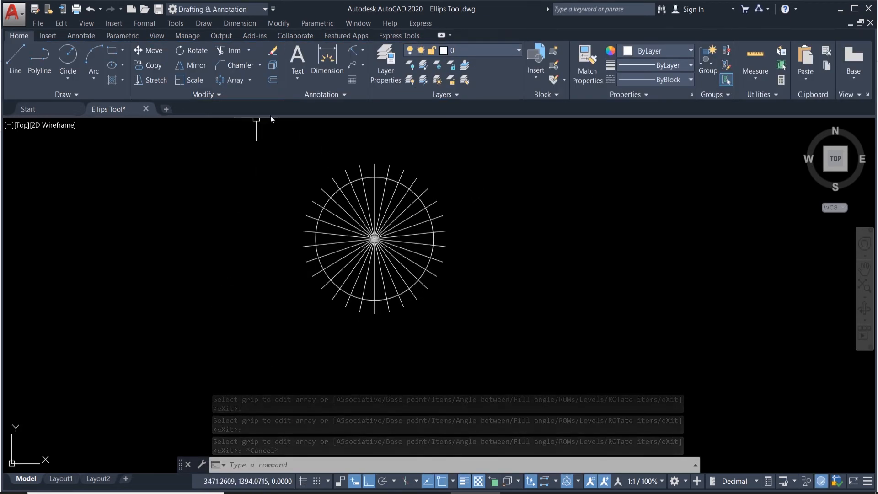
- Draw an open stepped polyline beside the circle: a short horizontal segment, a vertical rise of about 15 and a longer horizontal segment
{"action": "left_click", "coordinate": [250, 81]}
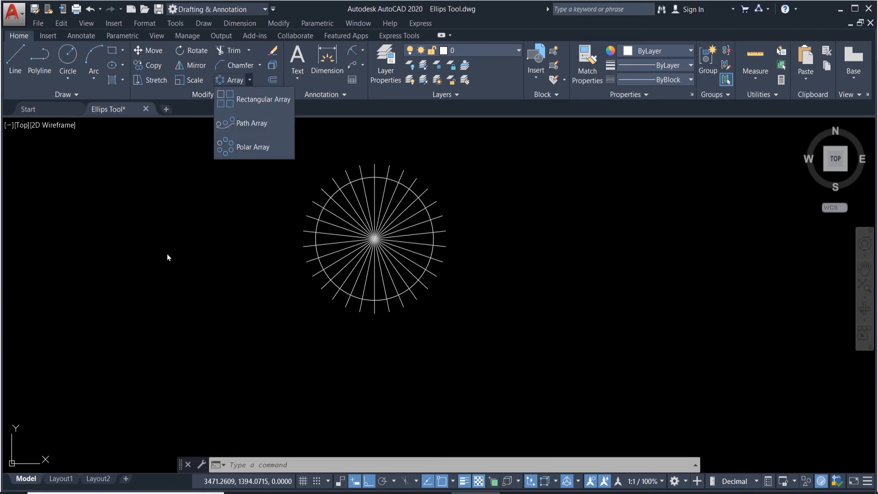
{"action": "left_click", "coordinate": [233, 123]}
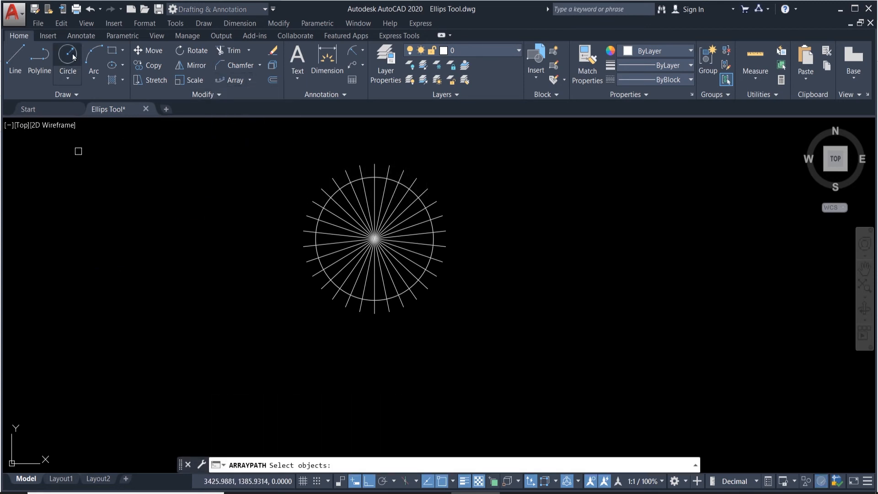
{"action": "left_click", "coordinate": [40, 57]}
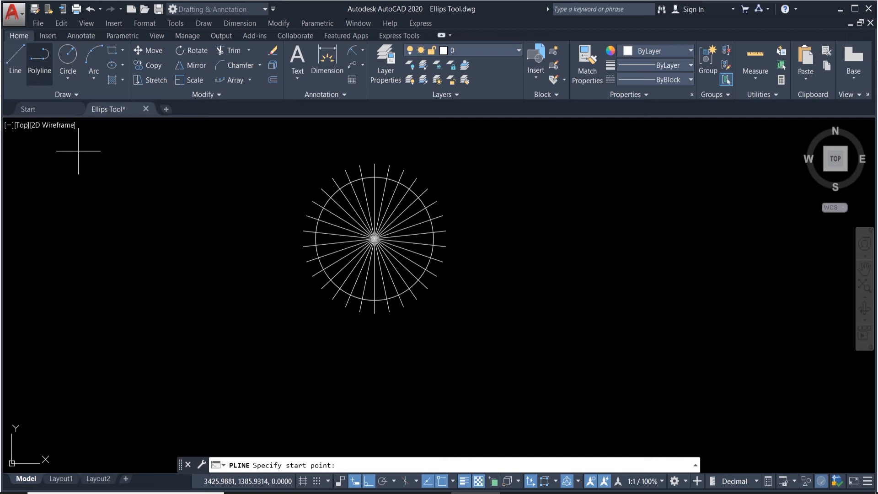
{"action": "left_click", "coordinate": [60, 287]}
{"action": "left_click", "coordinate": [114, 287]}
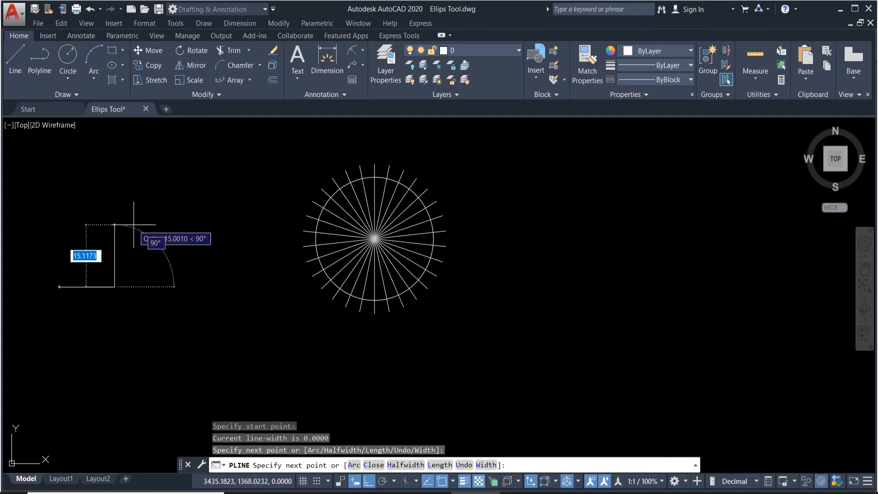
{"action": "left_click", "coordinate": [115, 224]}
{"action": "left_click", "coordinate": [226, 225]}
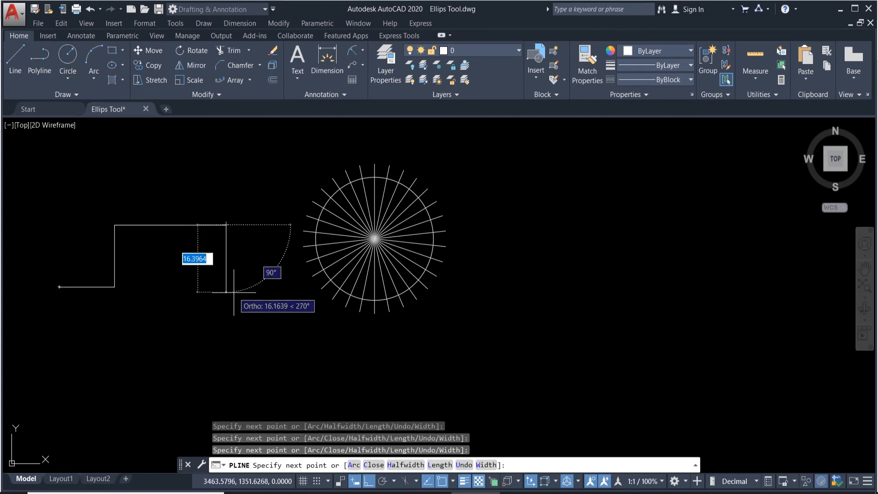
{"action": "key", "text": "Escape"}
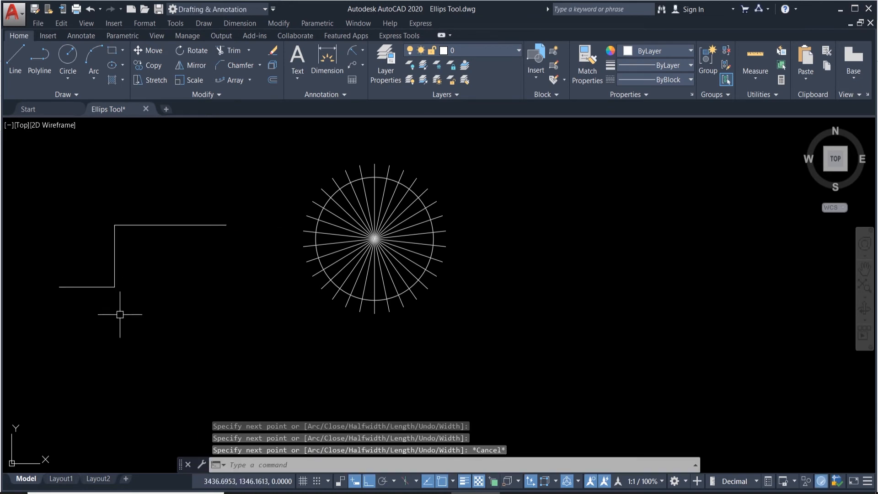
- Draw a small circle with a radius of about 1.4 below the polyline's lower horizontal segment
{"action": "type", "text": "c"}
{"action": "key", "text": "Return"}
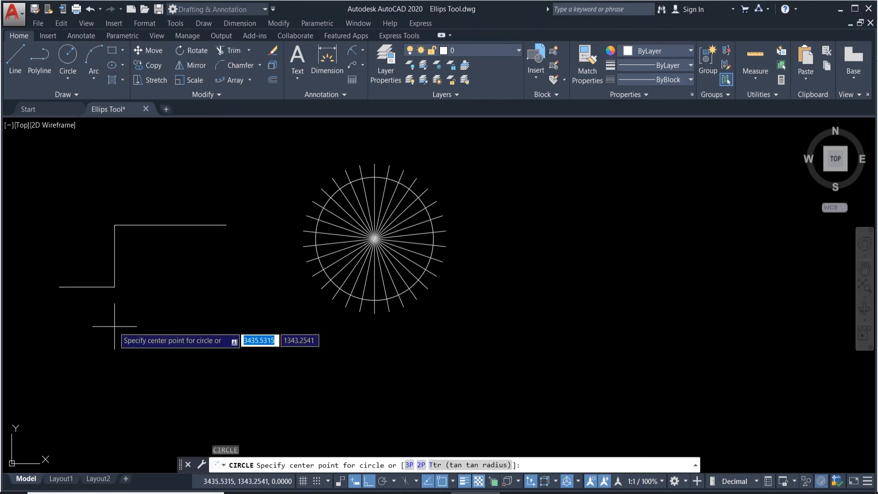
{"action": "left_click", "coordinate": [101, 322]}
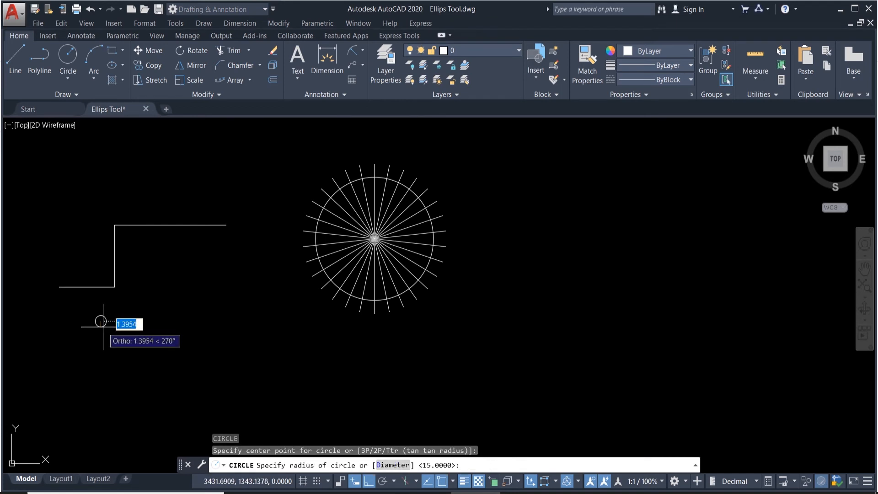
{"action": "left_click", "coordinate": [103, 326]}
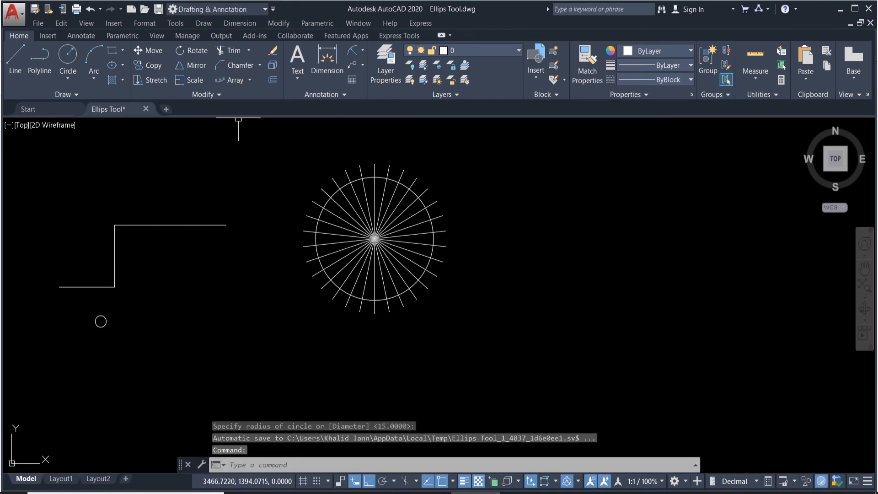
{"action": "left_click", "coordinate": [249, 79]}
{"action": "left_click", "coordinate": [245, 125]}
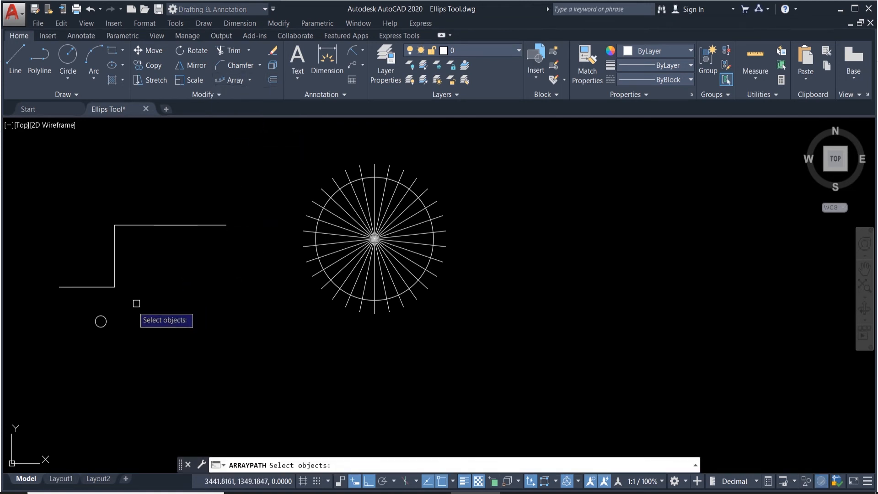
{"action": "left_click", "coordinate": [101, 319]}
{"action": "left_click", "coordinate": [115, 286]}
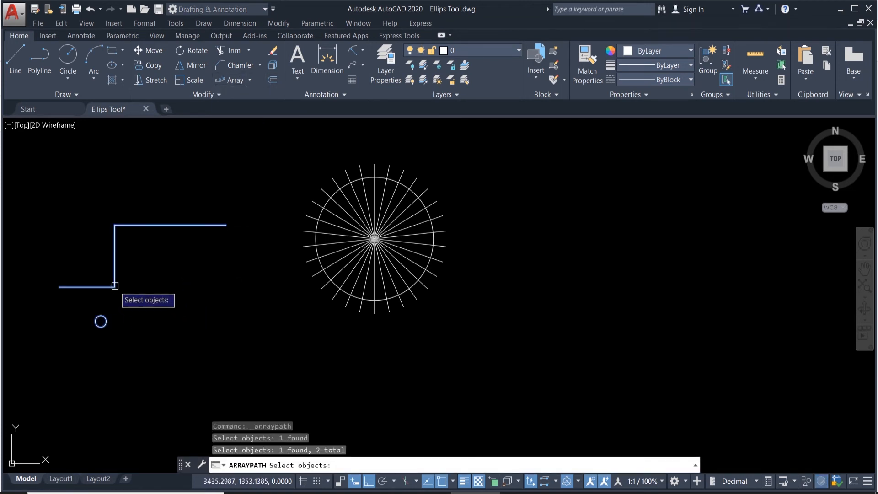
{"action": "key", "text": "Return"}
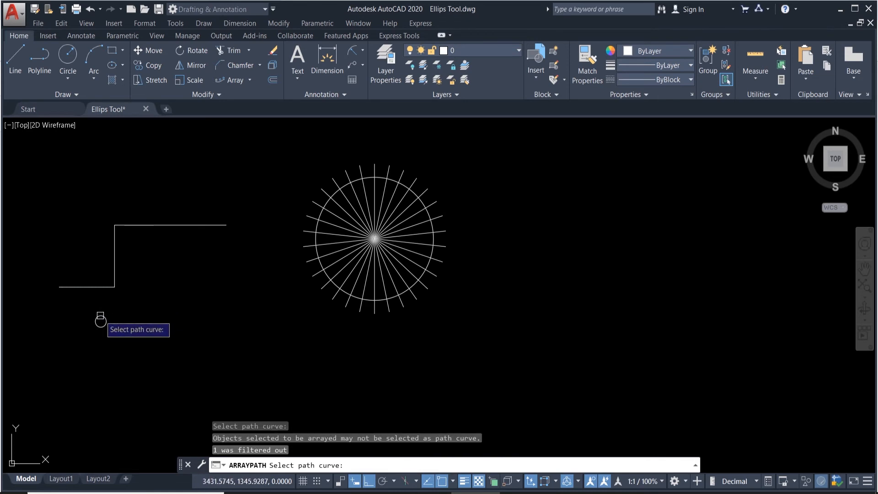
{"action": "key", "text": "Escape"}
{"action": "key", "text": "Escape"}
{"action": "key", "text": "Escape"}
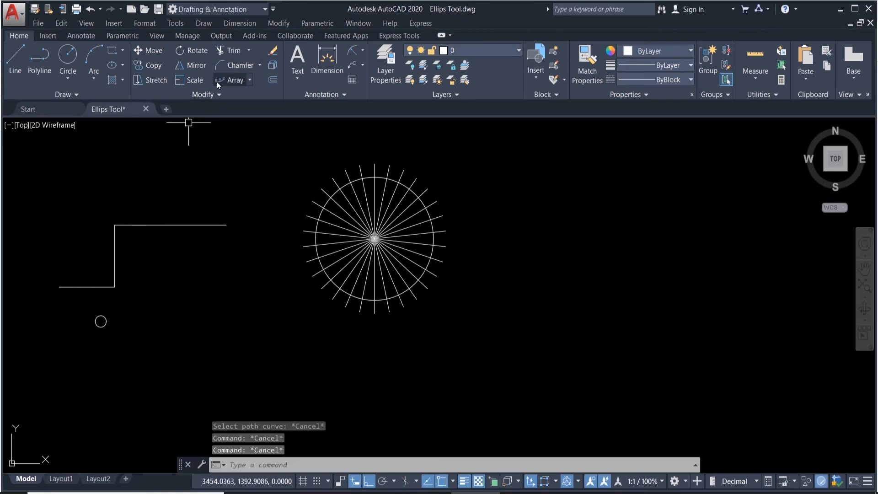
- Create a path array of the small circle along the stepped polyline, keeping the default item spacing
{"action": "left_click", "coordinate": [227, 81]}
{"action": "left_click", "coordinate": [97, 320]}
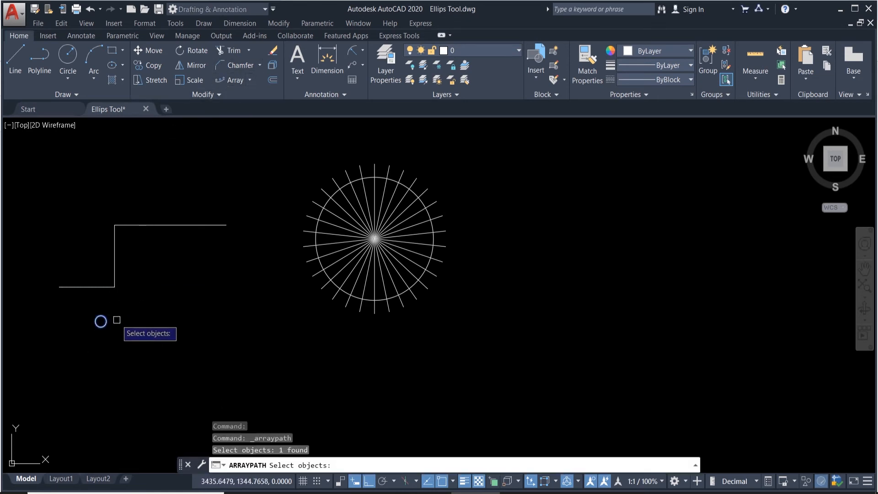
{"action": "key", "text": "Return"}
{"action": "left_click", "coordinate": [111, 288]}
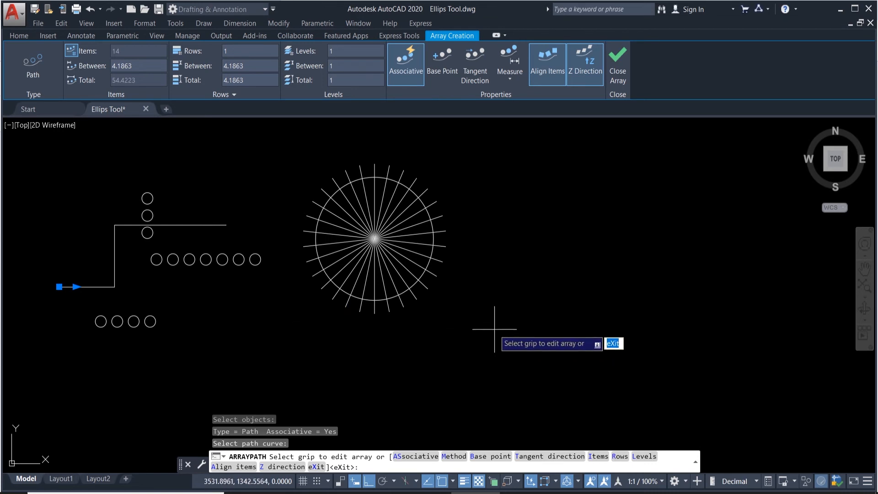
{"action": "left_click", "coordinate": [76, 287]}
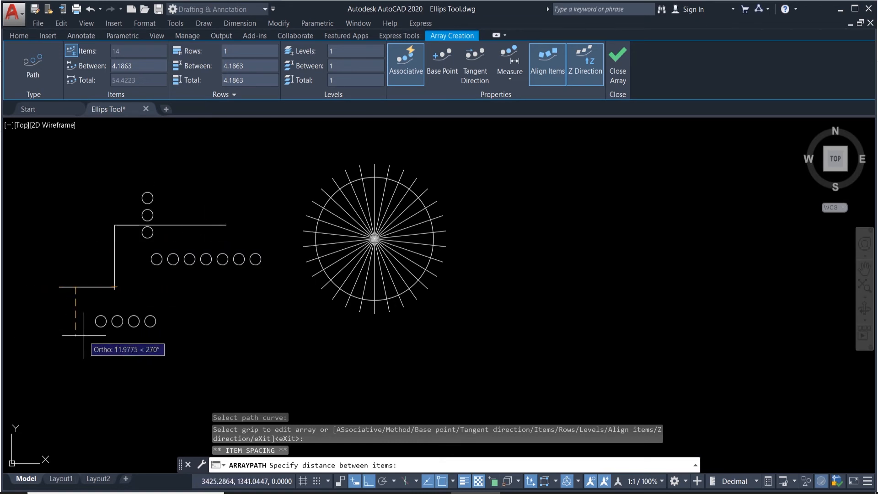
{"action": "key", "text": "Escape"}
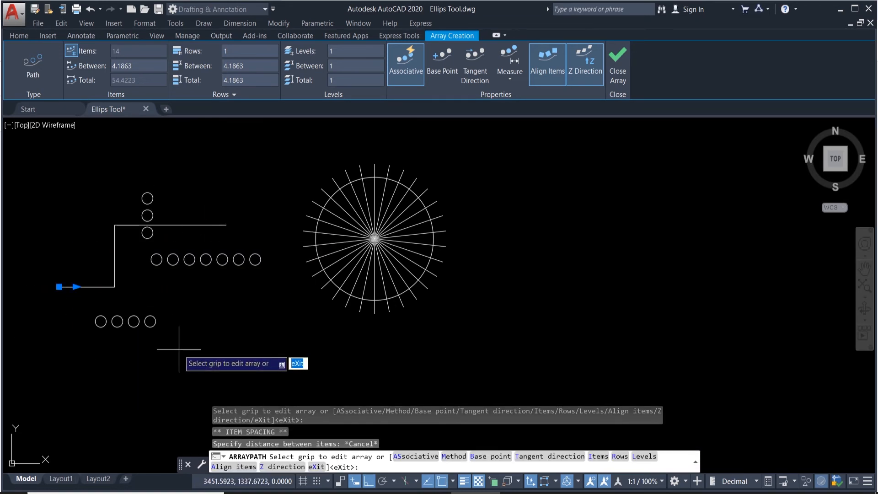
{"action": "key", "text": "Escape"}
- Erase the path array with its polyline, and the polar array with its circle
{"action": "left_click", "coordinate": [222, 358]}
{"action": "left_click", "coordinate": [92, 197]}
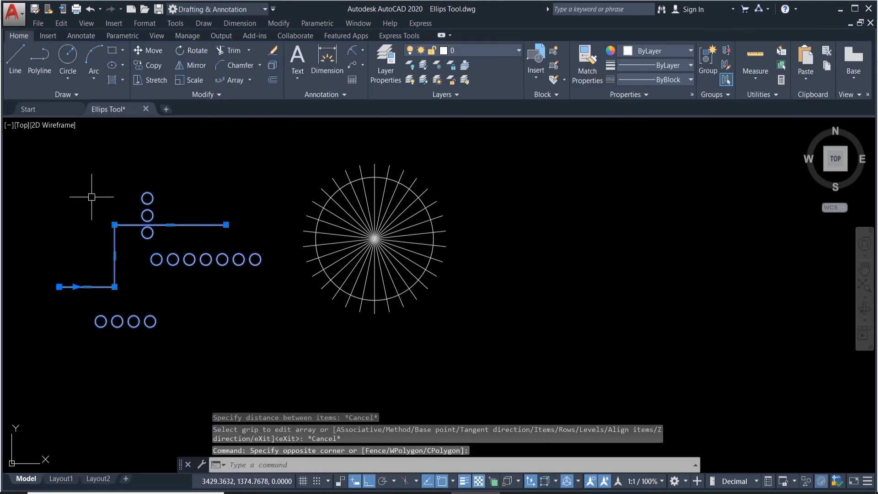
{"action": "key", "text": "Delete"}
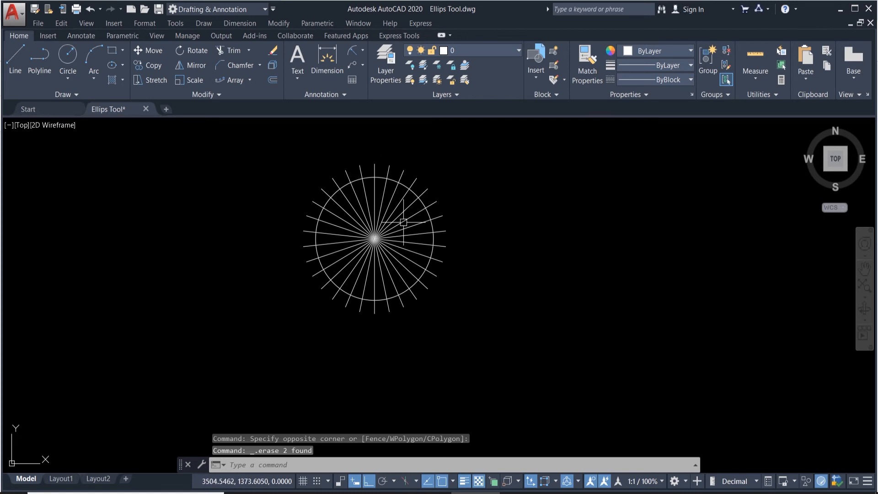
{"action": "left_click", "coordinate": [500, 321]}
{"action": "left_click", "coordinate": [245, 130]}
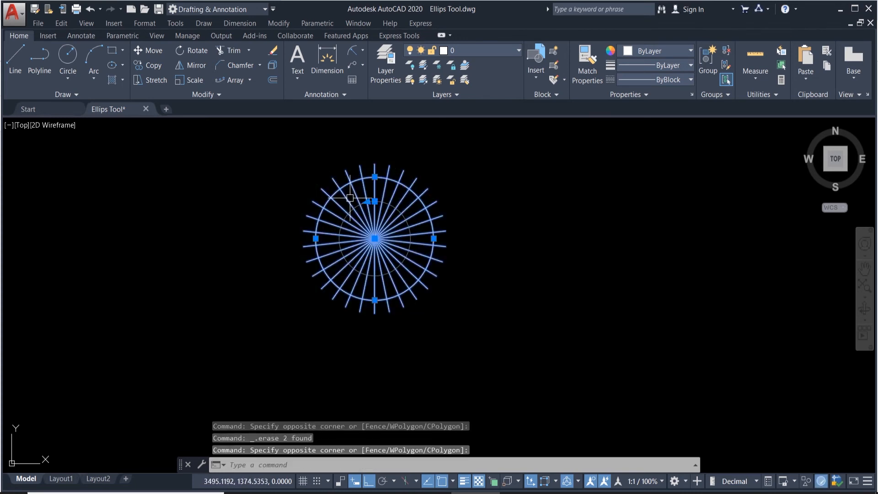
{"action": "key", "text": "Delete"}
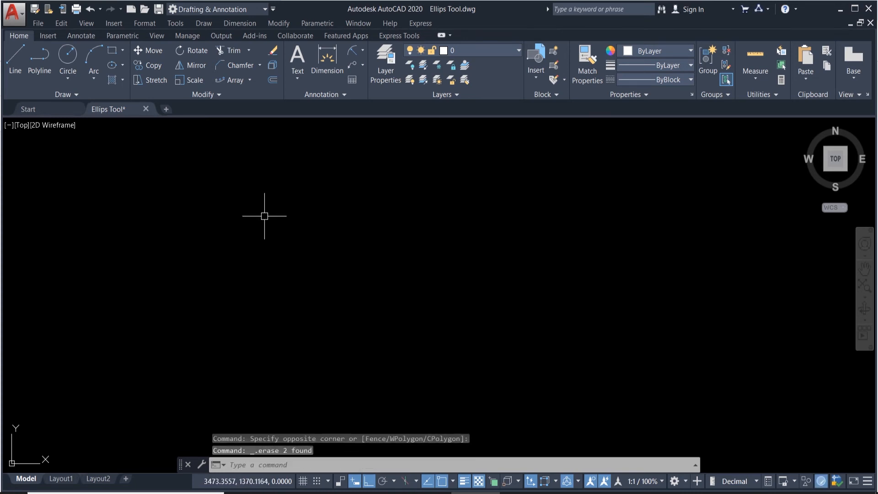
{"action": "left_click", "coordinate": [250, 80]}
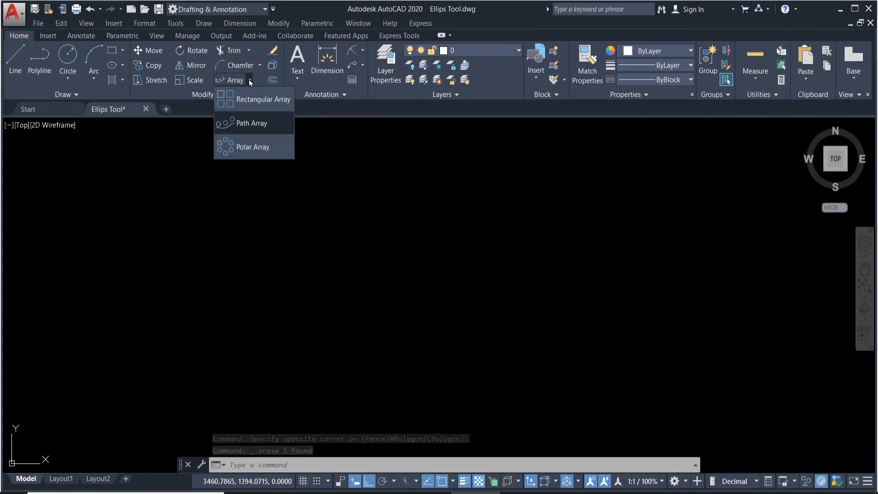
{"action": "left_click", "coordinate": [298, 171]}
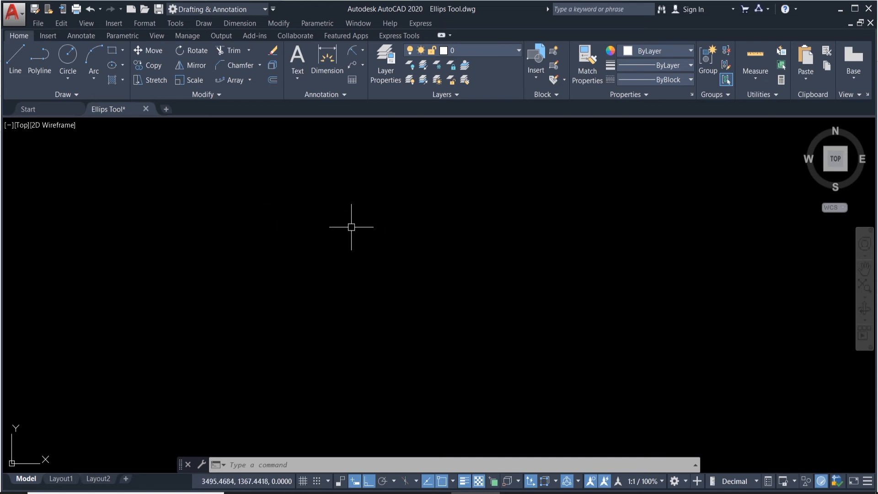
- Draw a horizontal line 30 units long in the empty drawing area
{"action": "type", "text": "l"}
{"action": "key", "text": "Return"}
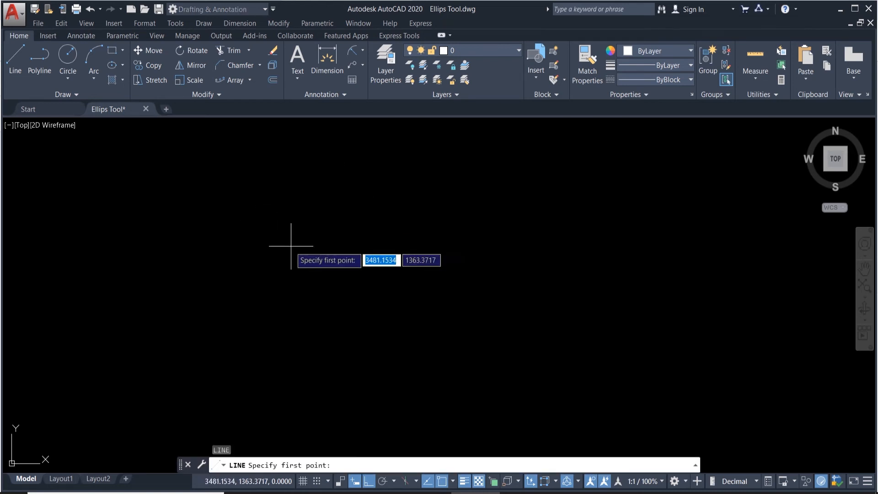
{"action": "left_click", "coordinate": [252, 251]}
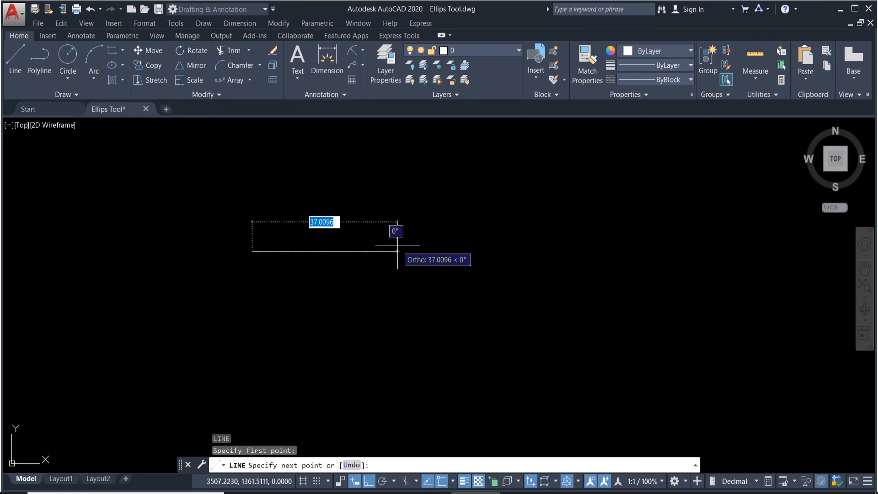
{"action": "type", "text": "30"}
{"action": "key", "text": "Return"}
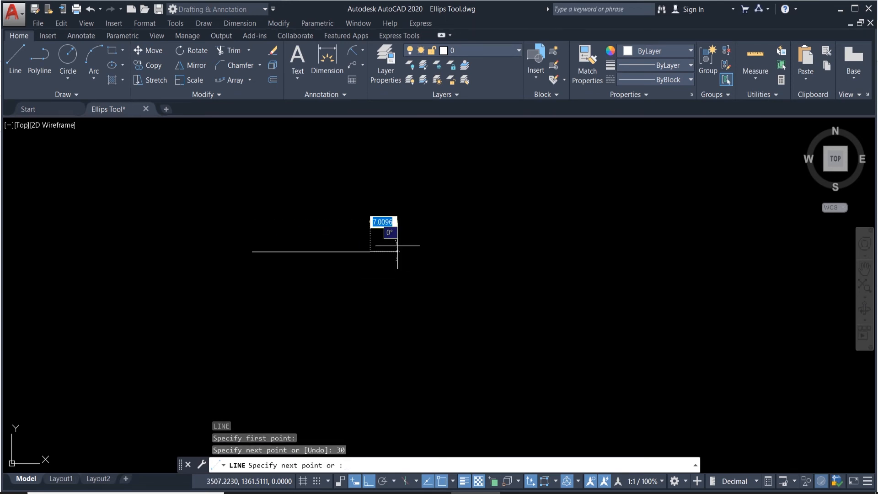
{"action": "key", "text": "Return"}
- Offset the horizontal line by 10 units, once above it and once below it
{"action": "left_click", "coordinate": [343, 282]}
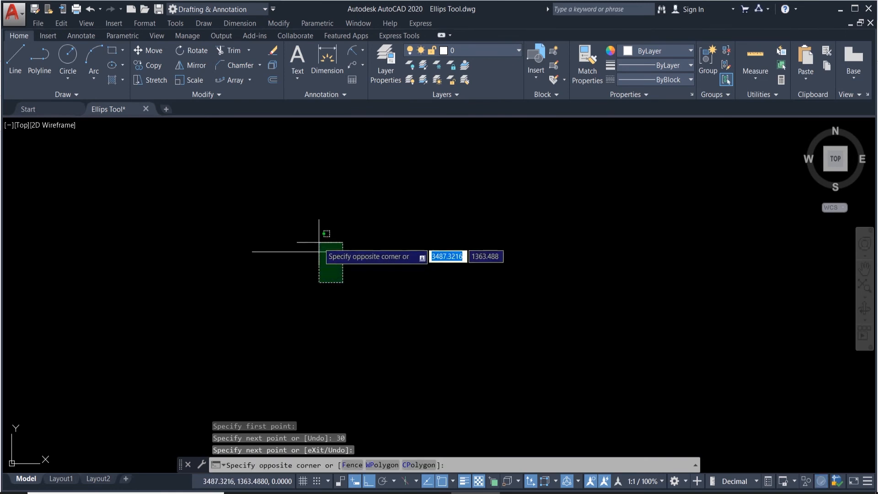
{"action": "left_click", "coordinate": [316, 239]}
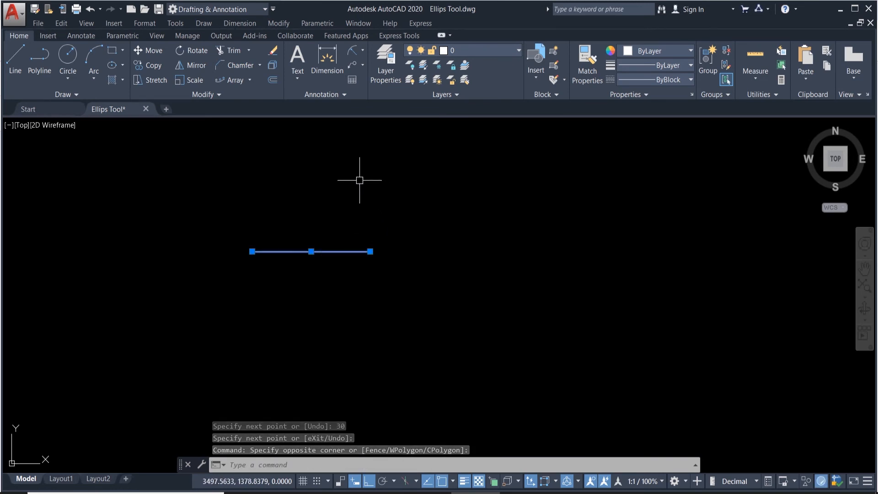
{"action": "left_click", "coordinate": [273, 81]}
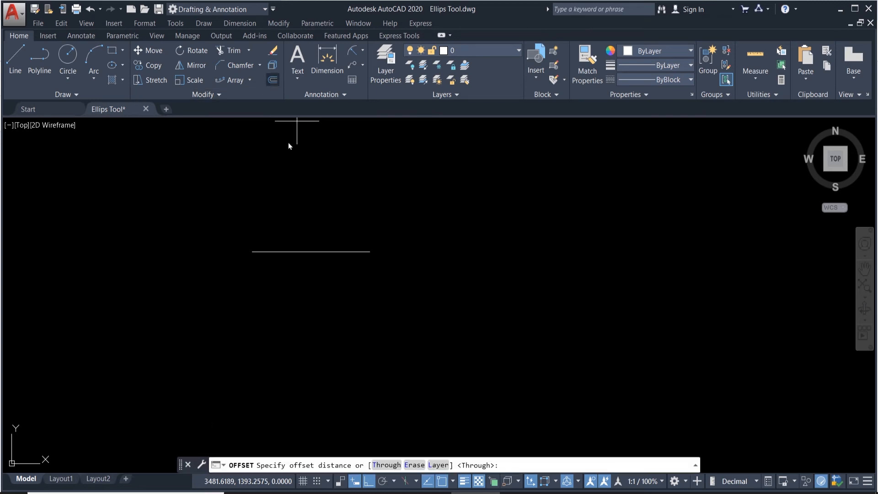
{"action": "left_click", "coordinate": [311, 251]}
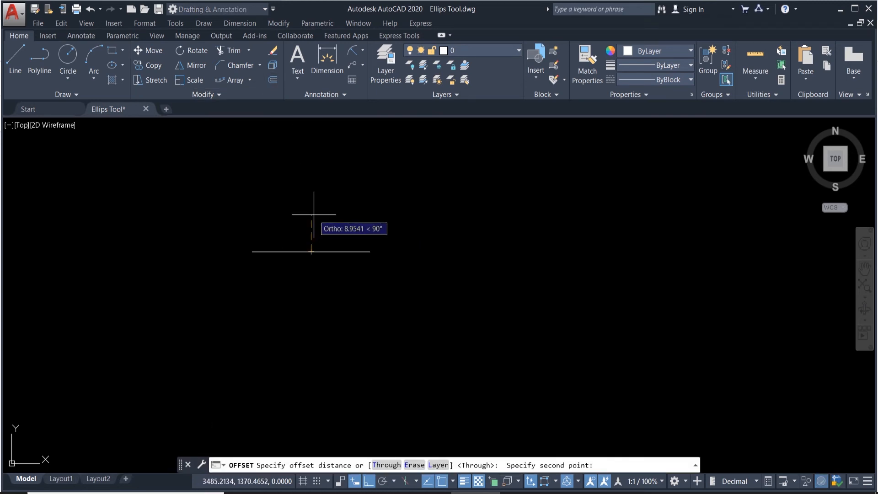
{"action": "type", "text": "10"}
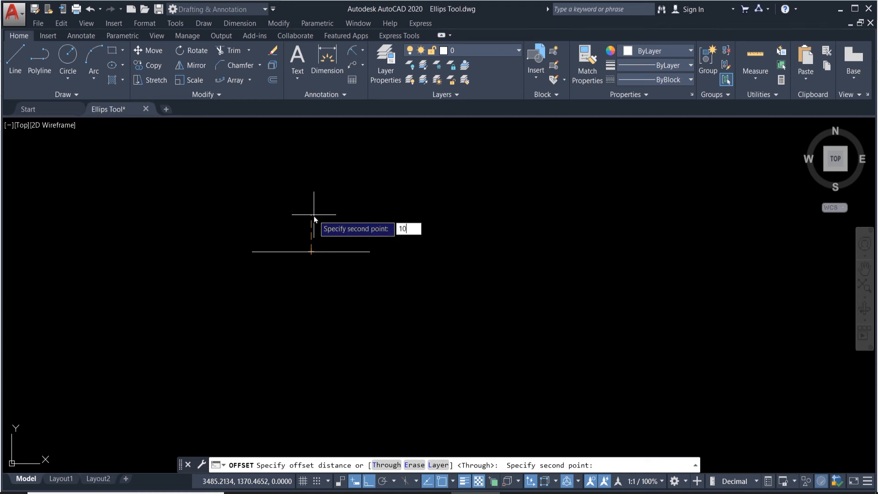
{"action": "key", "text": "Return"}
{"action": "left_click", "coordinate": [361, 178]}
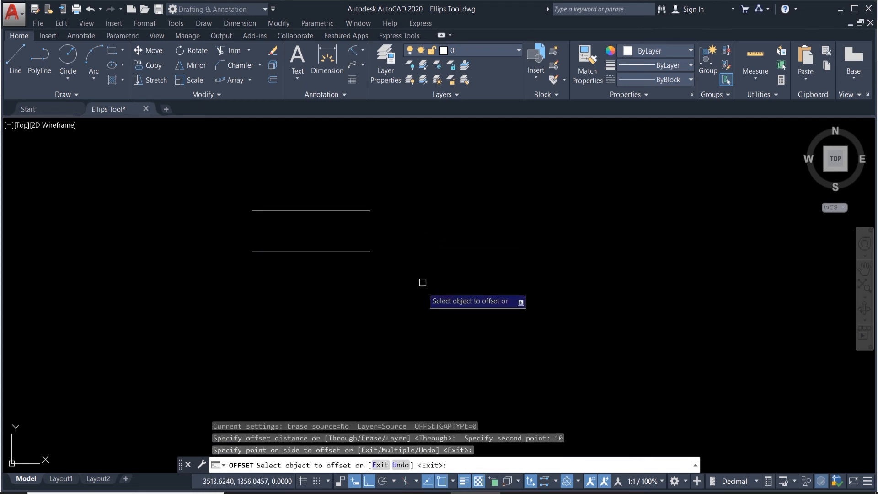
{"action": "left_click", "coordinate": [359, 252]}
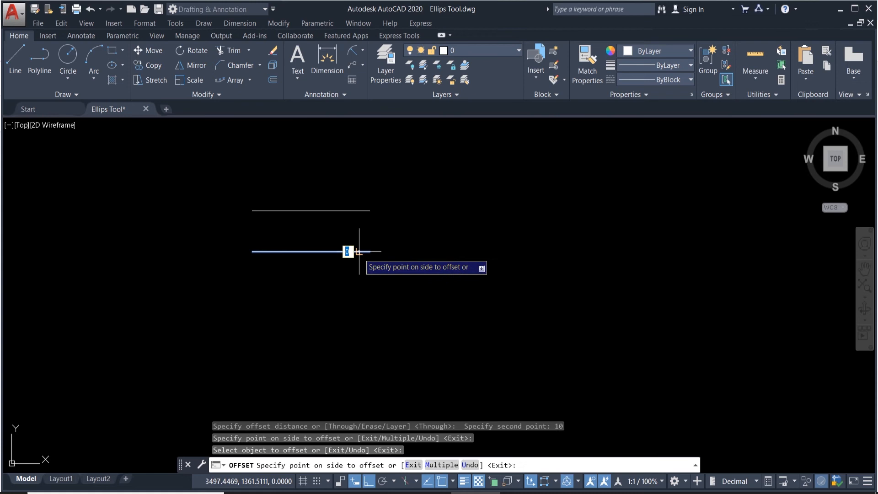
{"action": "left_click", "coordinate": [348, 355]}
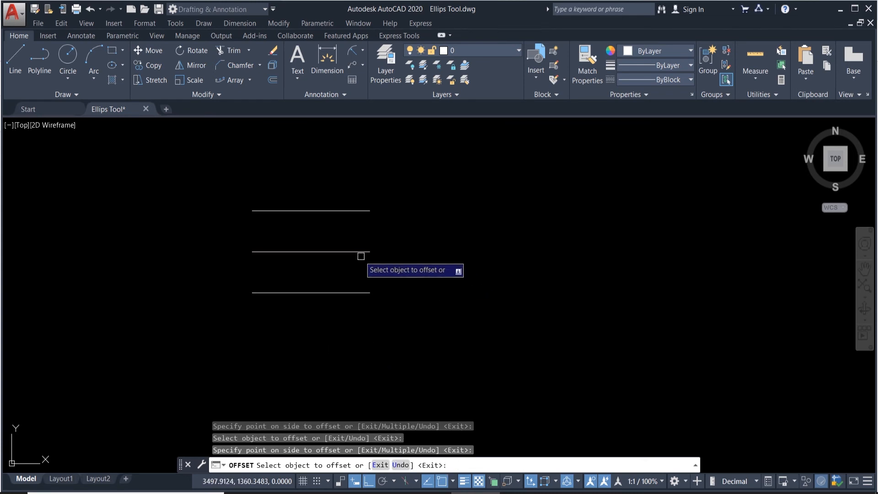
{"action": "key", "text": "Escape"}
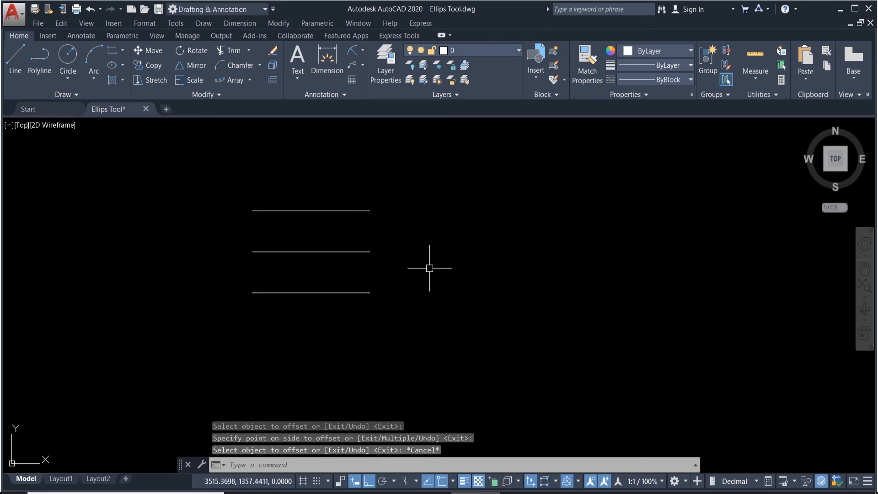
- Offset the middle line by 5 units, once above it and once below it
{"action": "type", "text": "O"}
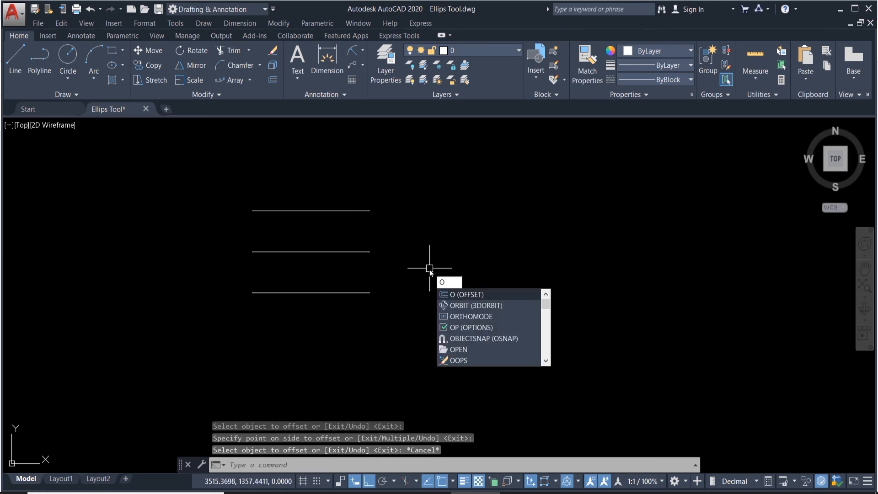
{"action": "key", "text": "Return"}
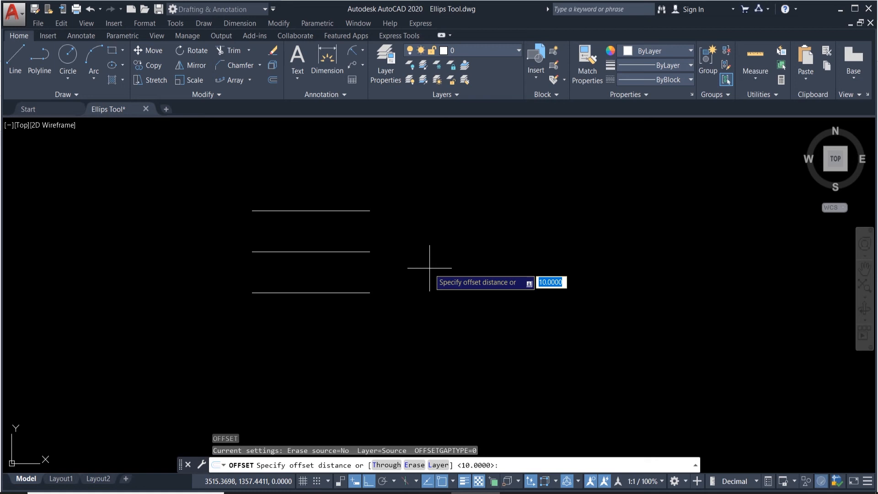
{"action": "key", "text": "Return"}
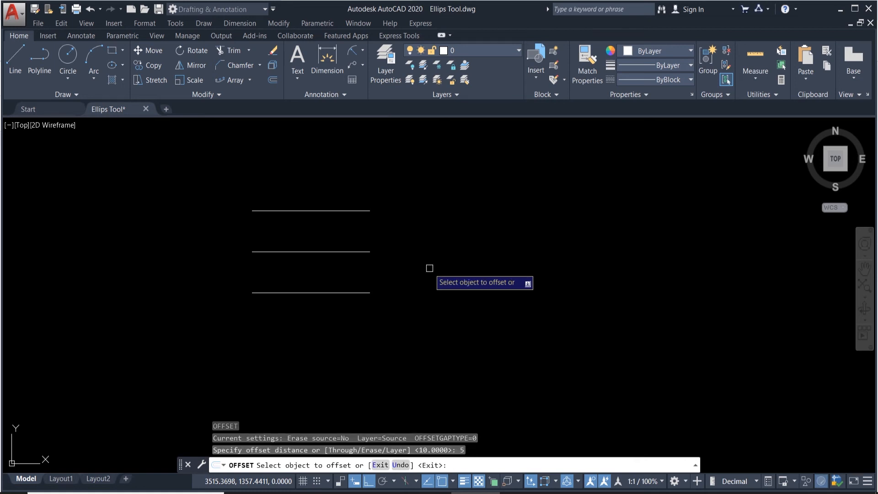
{"action": "left_click", "coordinate": [353, 251]}
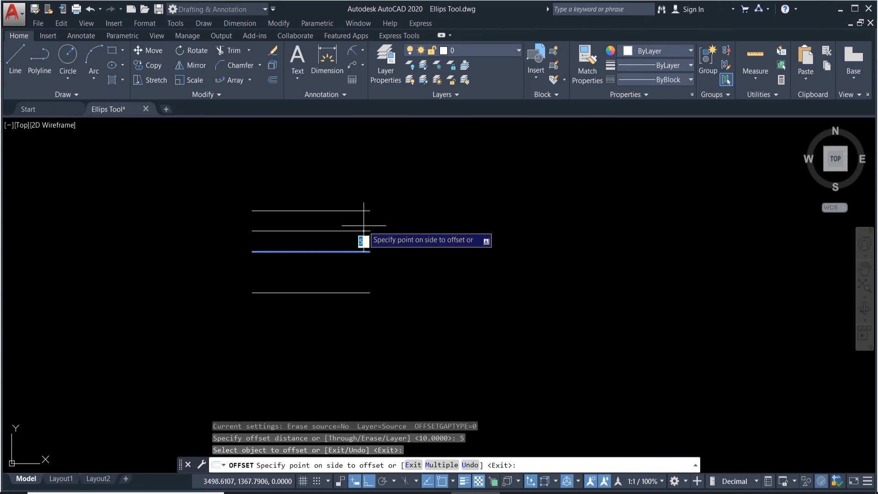
{"action": "left_click", "coordinate": [363, 235]}
{"action": "left_click", "coordinate": [370, 252]}
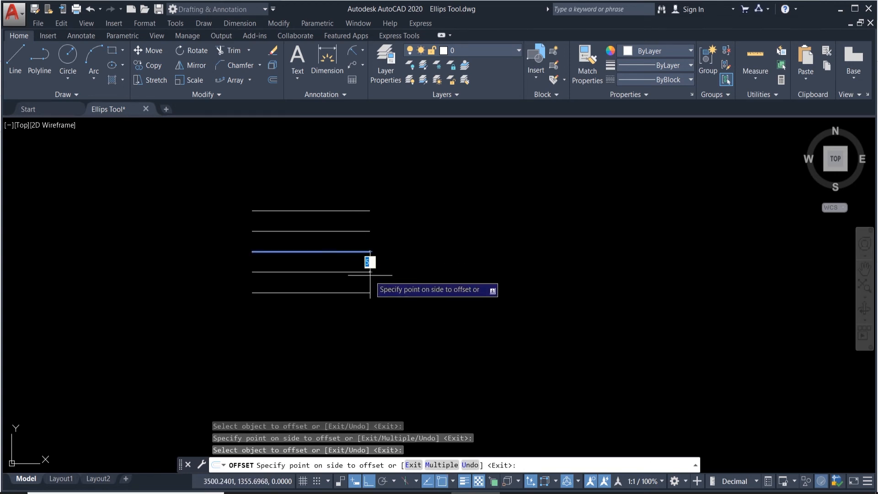
{"action": "left_click", "coordinate": [377, 280]}
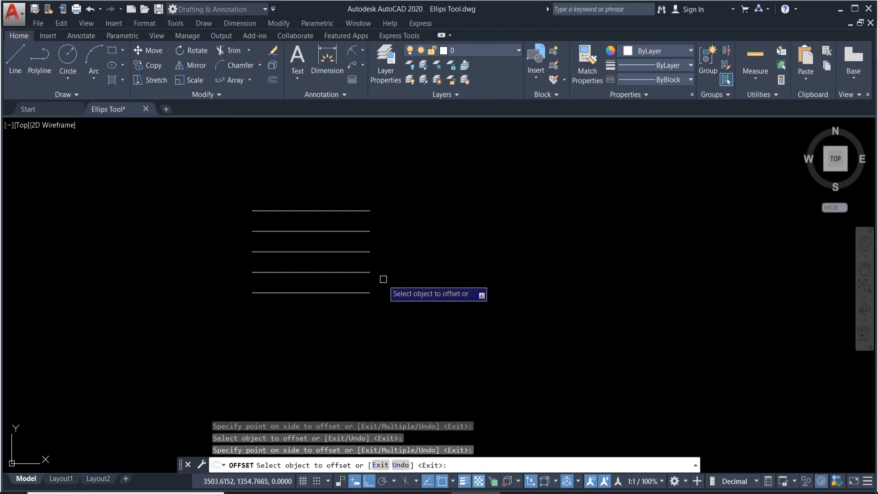
{"action": "key", "text": "Escape"}
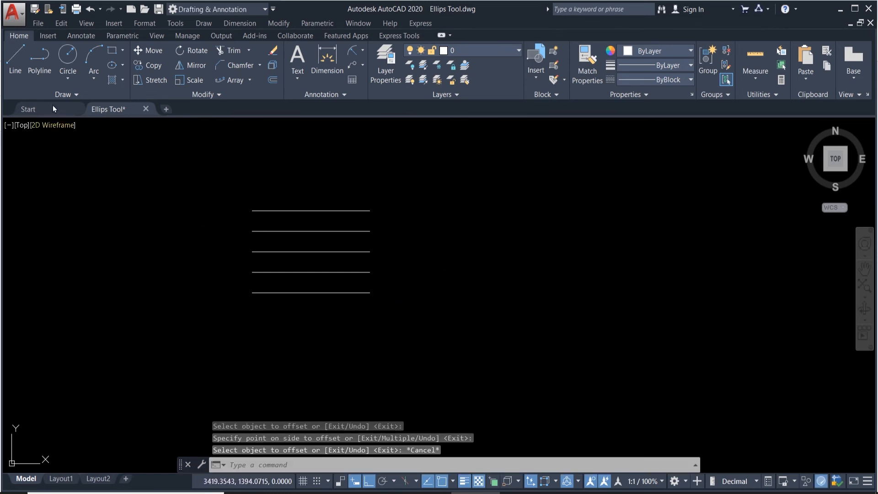
- Draw a small circle beside the parallel lines and a small rectangle just above the circle
{"action": "left_click", "coordinate": [67, 55]}
{"action": "left_click", "coordinate": [449, 276]}
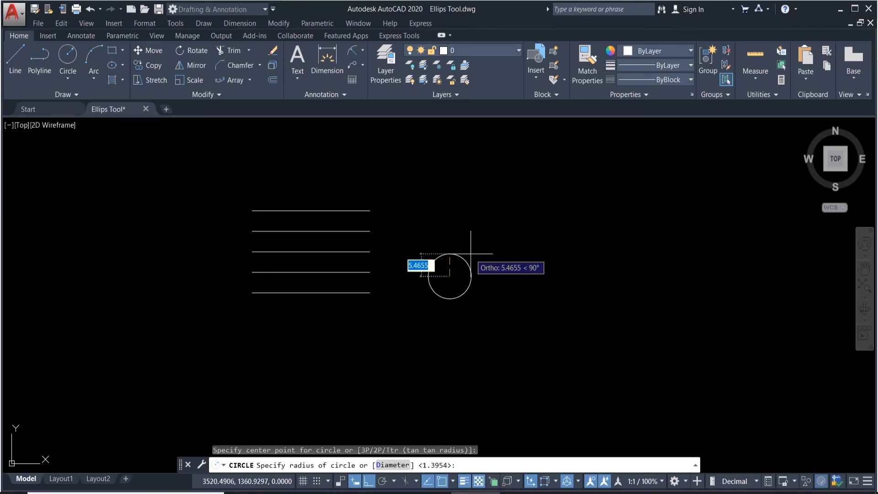
{"action": "left_click", "coordinate": [471, 258]}
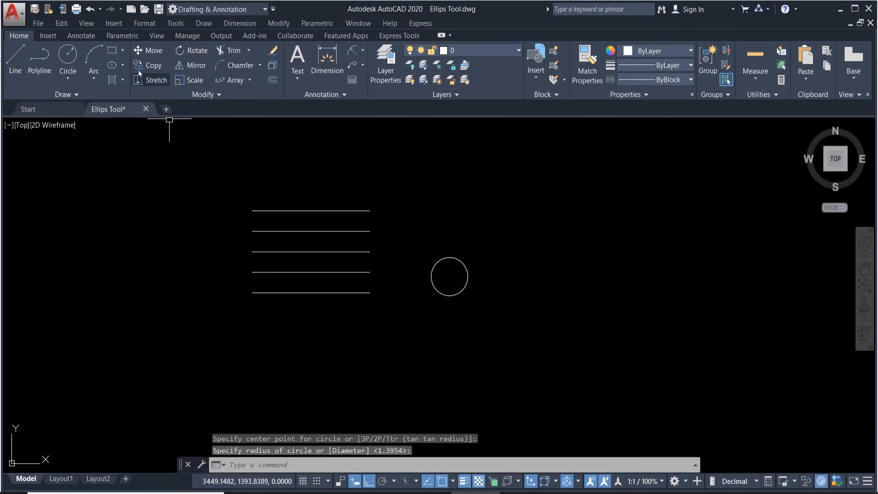
{"action": "left_click", "coordinate": [112, 51]}
{"action": "left_click", "coordinate": [430, 221]}
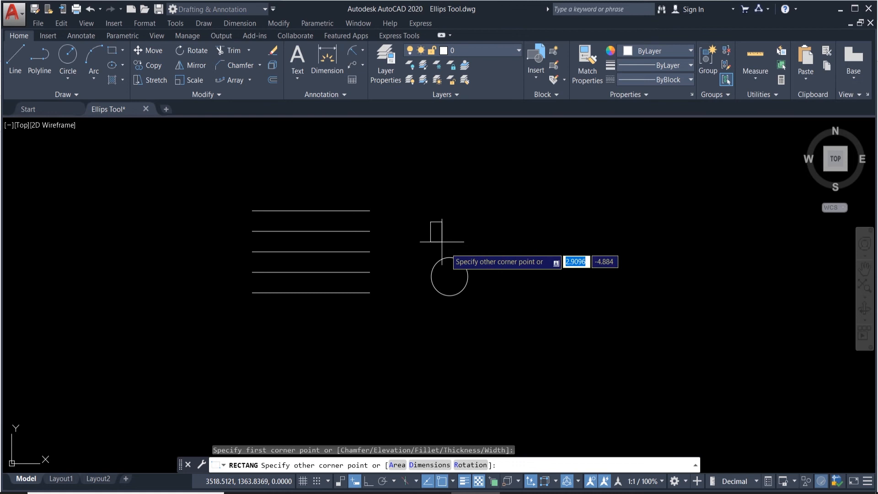
{"action": "left_click", "coordinate": [464, 249]}
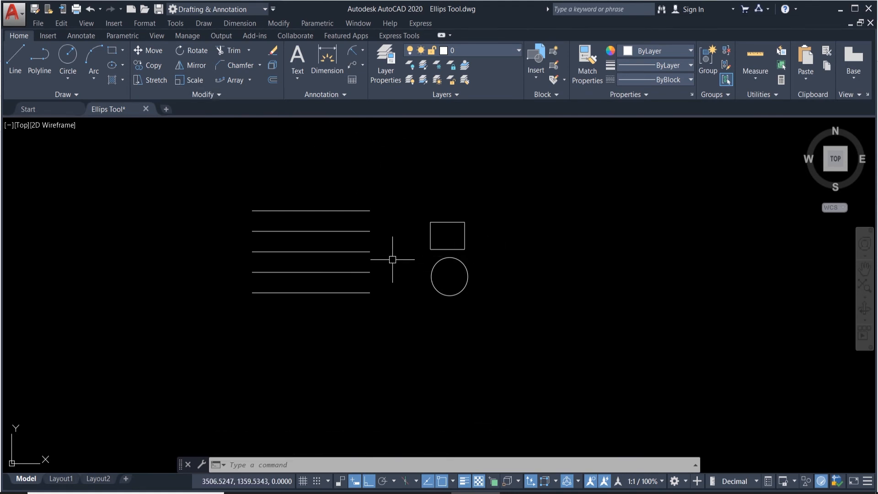
{"action": "left_click", "coordinate": [392, 259]}
{"action": "left_click", "coordinate": [484, 298]}
{"action": "key", "text": "Escape"}
- Offset the small rectangle by 2 units, once outside it and once inside it
{"action": "left_click", "coordinate": [462, 222]}
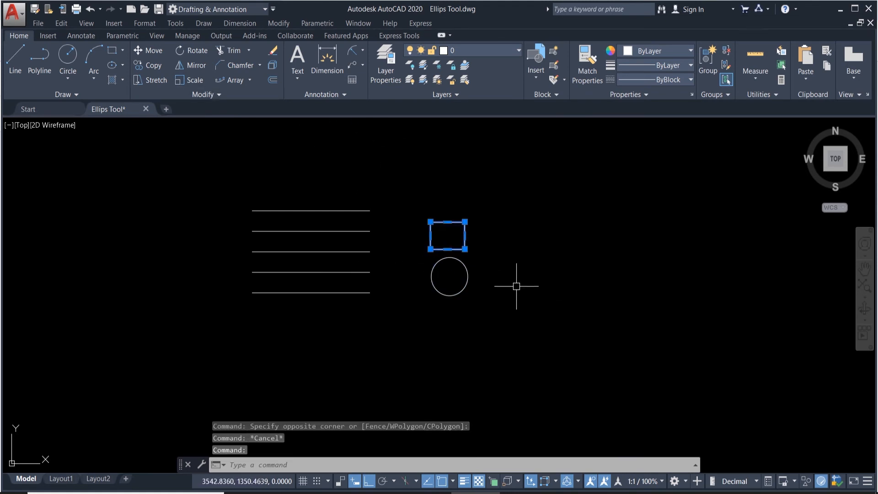
{"action": "scroll", "coordinate": [455, 232], "scroll_direction": "up", "scroll_amount": 6}
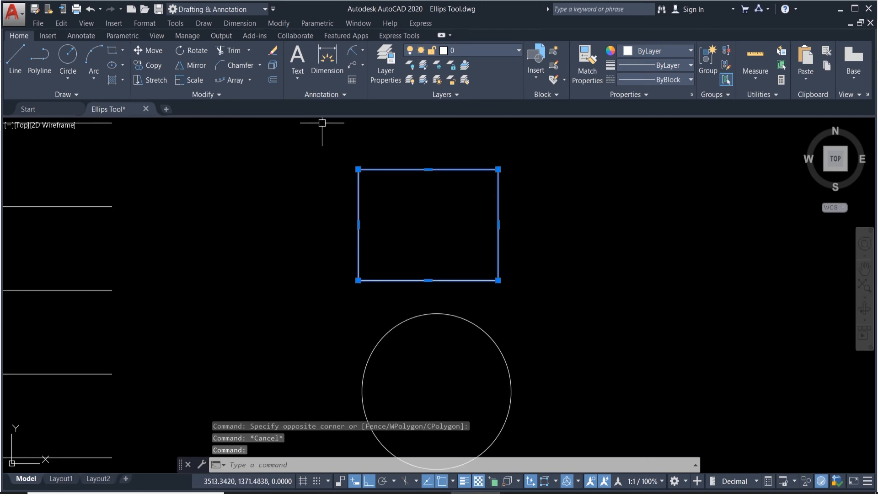
{"action": "key", "text": "Return"}
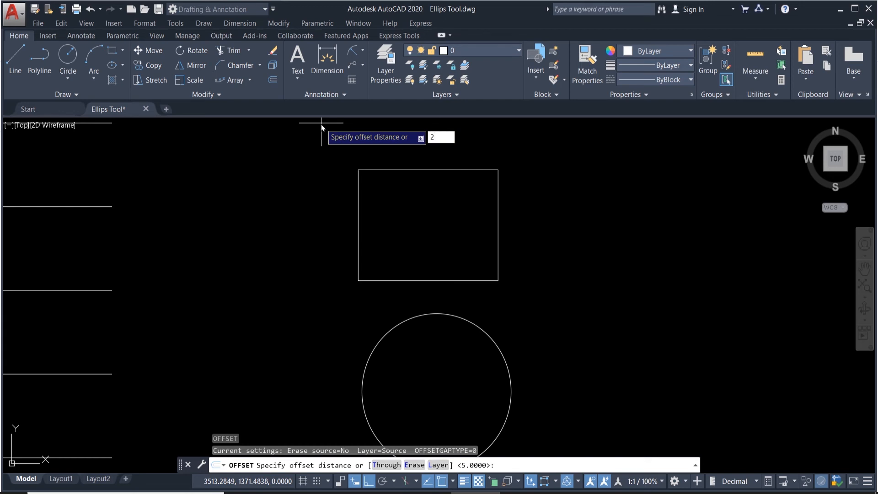
{"action": "key", "text": "Return"}
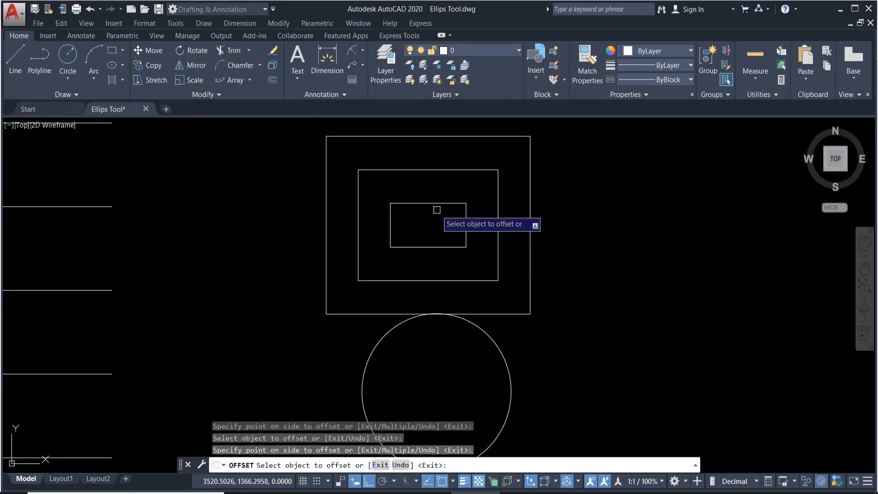
- Offset the circle below the rectangles by 2 units, once inward and once outward
{"action": "scroll", "coordinate": [464, 218], "scroll_direction": "down", "scroll_amount": 1}
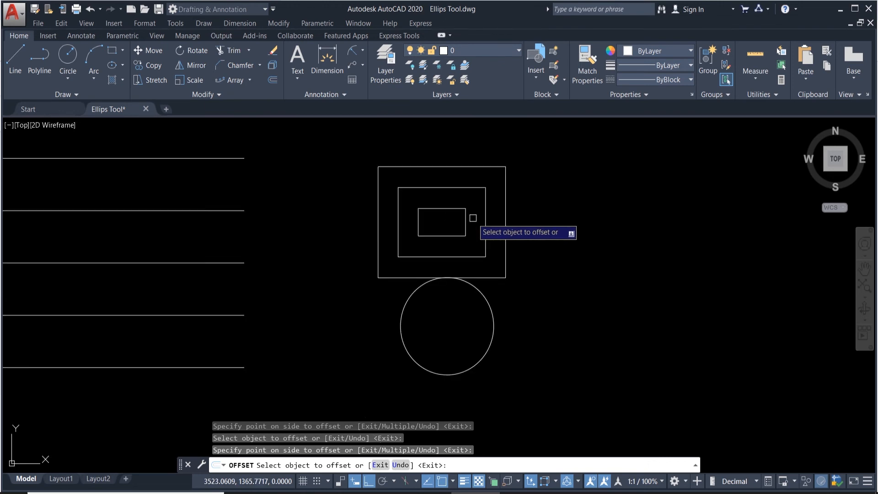
{"action": "left_click", "coordinate": [493, 314]}
{"action": "left_click", "coordinate": [469, 320]}
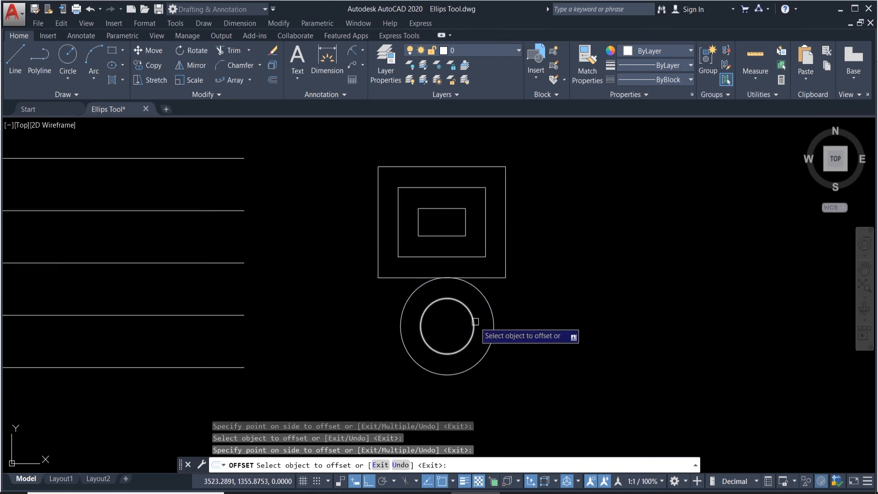
{"action": "left_click", "coordinate": [493, 314]}
{"action": "left_click", "coordinate": [618, 320]}
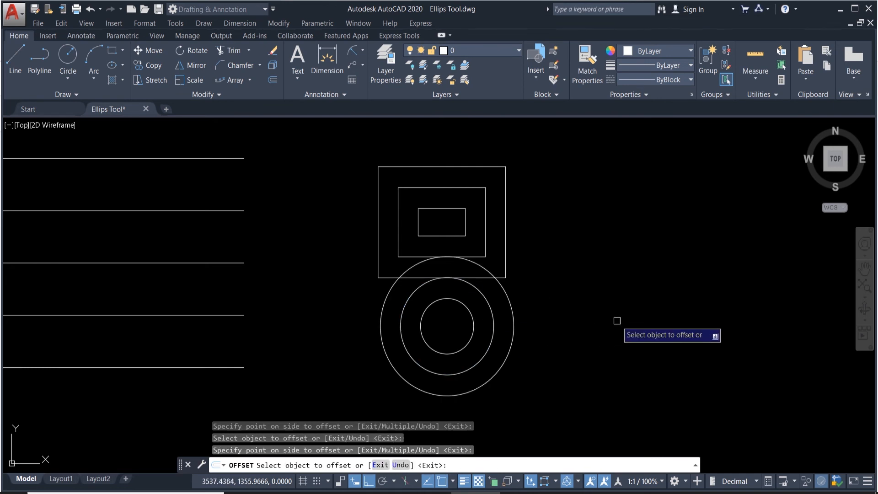
- Repeat the 2-unit offset outward three times, each time from the outermost circle
{"action": "left_click", "coordinate": [514, 320]}
{"action": "left_click", "coordinate": [612, 333]}
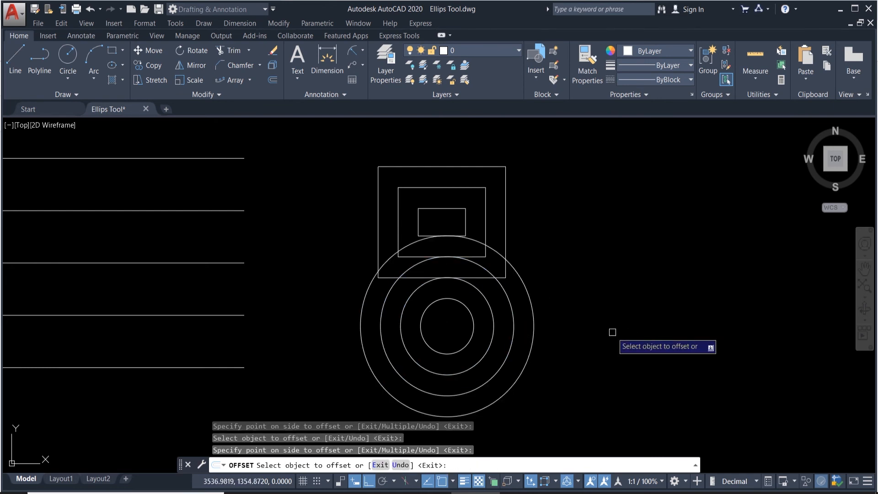
{"action": "left_click", "coordinate": [537, 321]}
{"action": "left_click", "coordinate": [618, 319]}
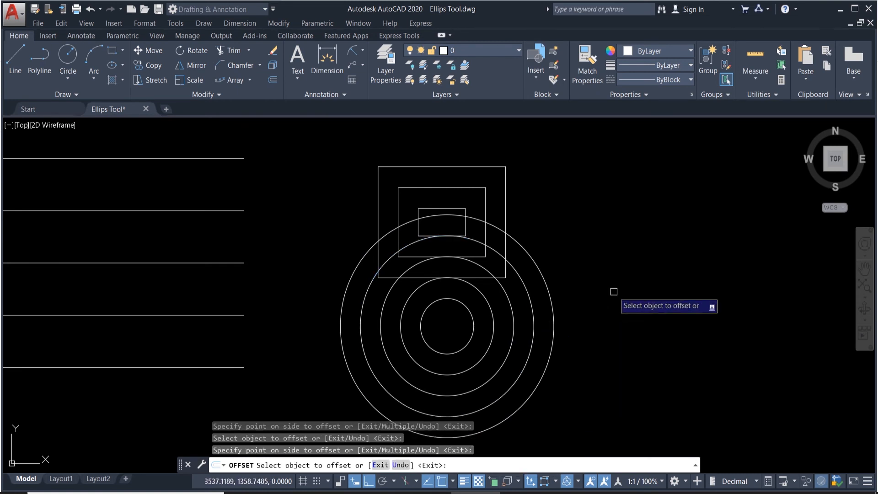
{"action": "left_click", "coordinate": [551, 302]}
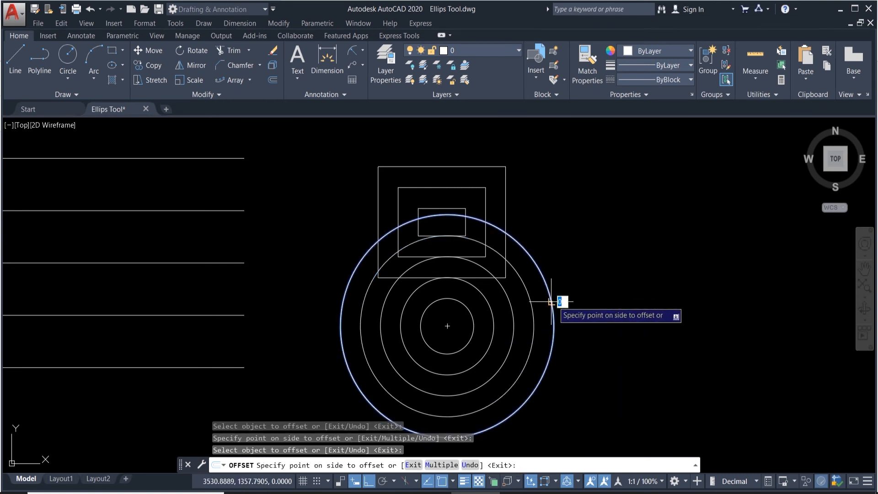
{"action": "left_click", "coordinate": [612, 302]}
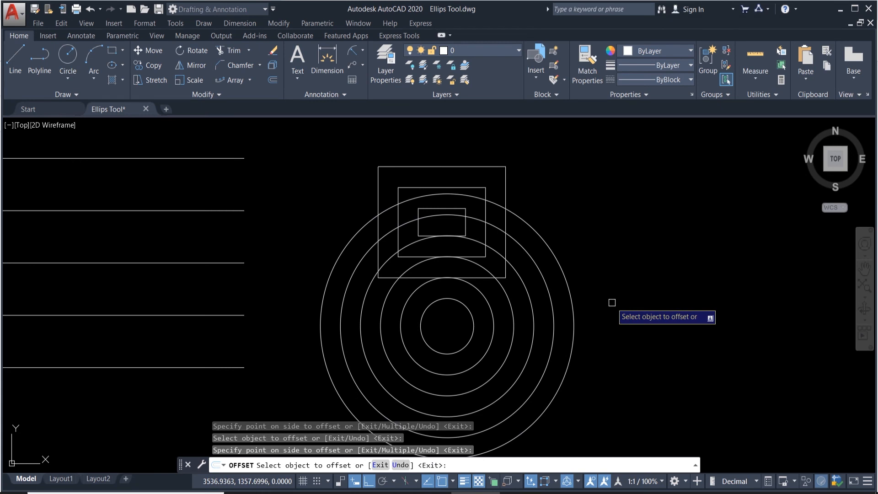
- Use Offset's Multiple option on one of the outer circles to add several more rings outward, spaced 2 units apart
{"action": "left_click", "coordinate": [574, 320]}
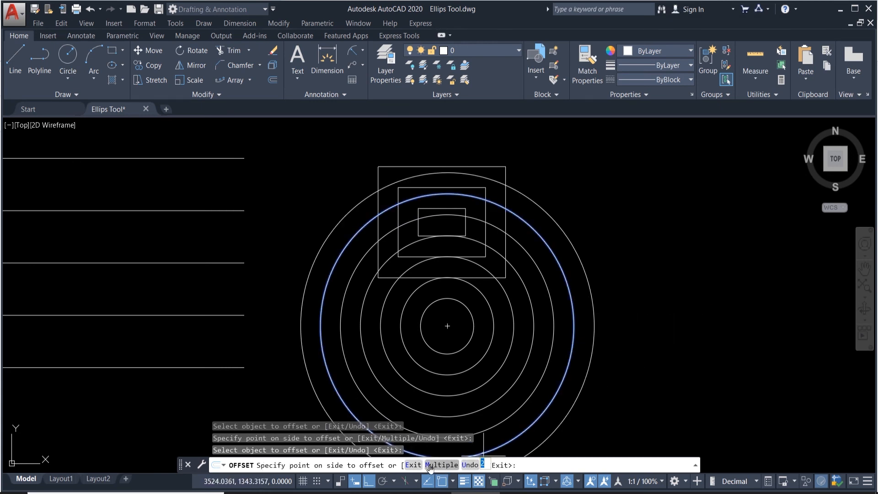
{"action": "left_click", "coordinate": [430, 465]}
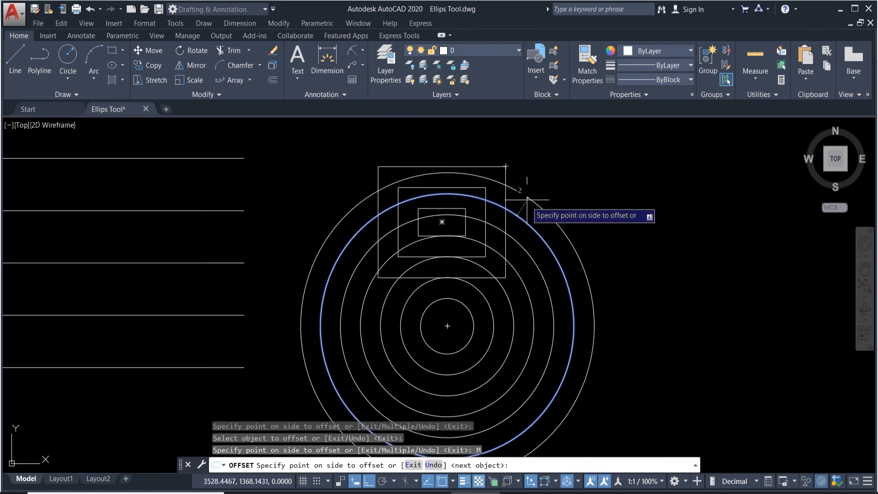
{"action": "left_click", "coordinate": [532, 182]}
{"action": "left_click", "coordinate": [547, 167]}
{"action": "left_click", "coordinate": [560, 152]}
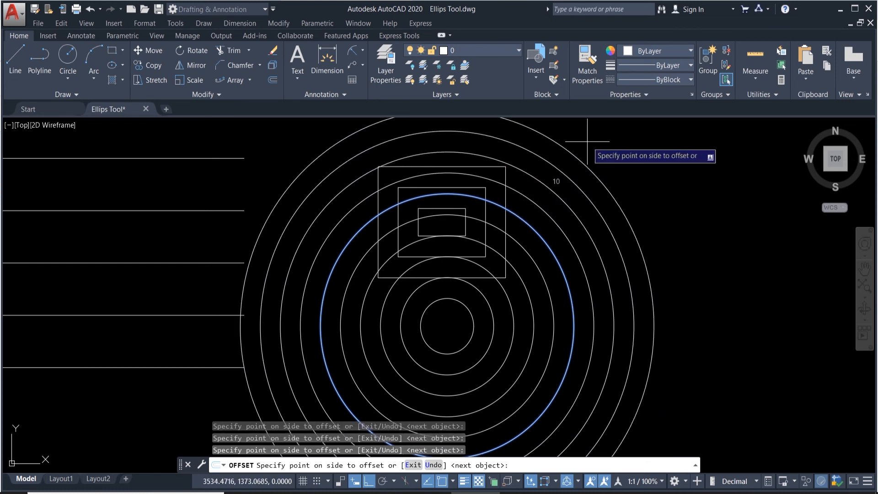
{"action": "left_click", "coordinate": [714, 306]}
{"action": "left_click", "coordinate": [754, 294]}
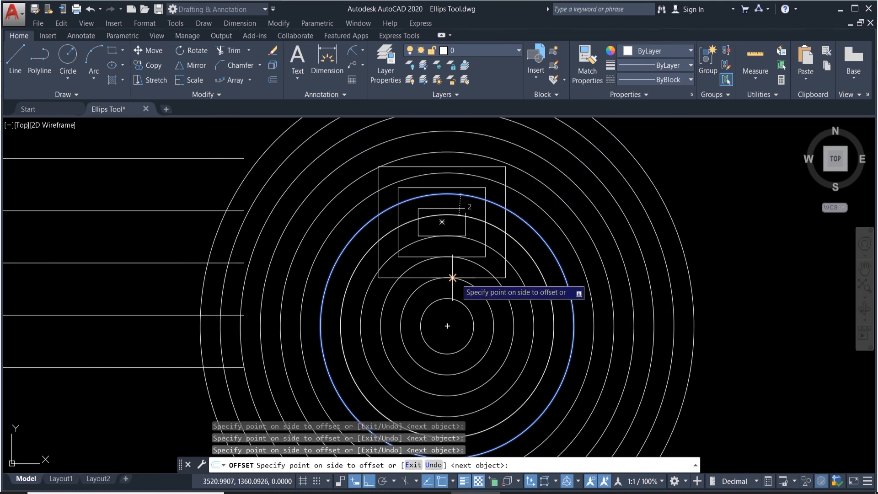
{"action": "key", "text": "Escape"}
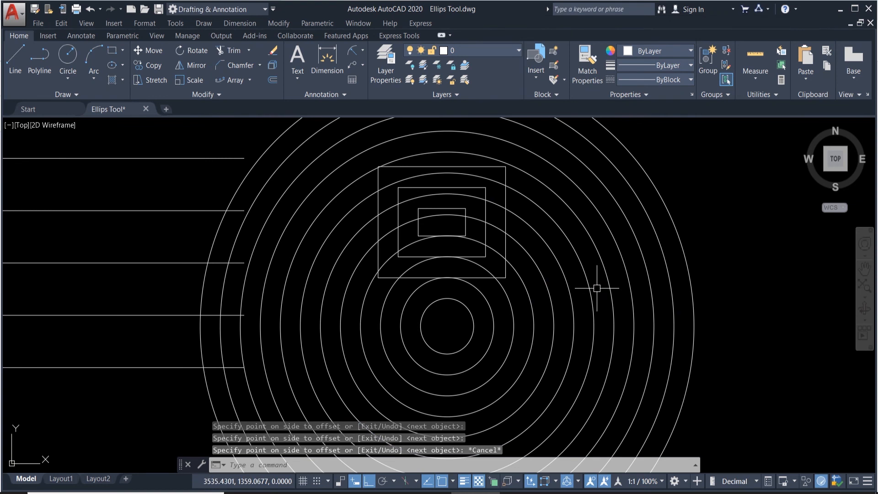
- Undo the offsets of the rectangle and the circle
{"action": "key", "text": "ctrl+z"}
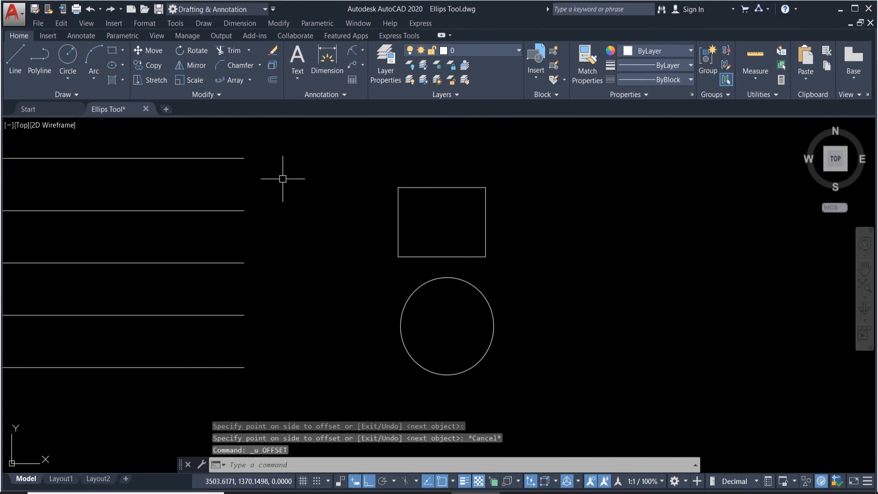
{"action": "scroll", "coordinate": [341, 234], "scroll_direction": "down", "scroll_amount": 2}
{"action": "scroll", "coordinate": [321, 244], "scroll_direction": "down", "scroll_amount": 2}
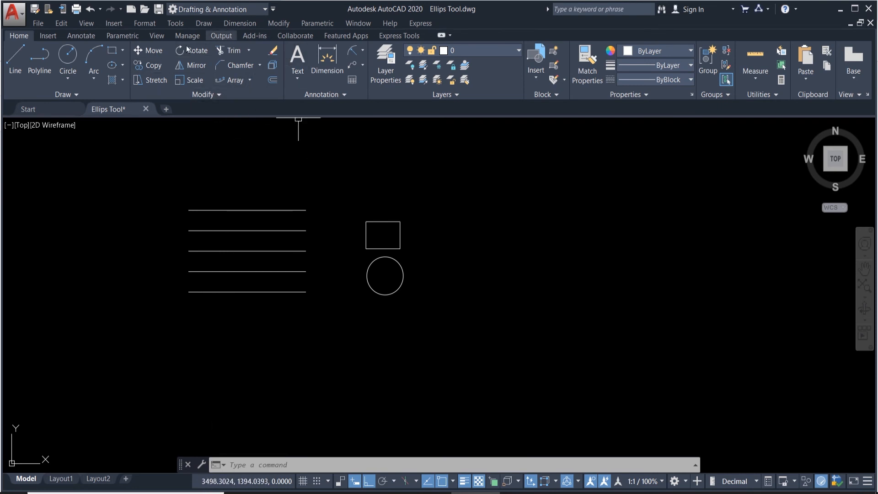
- Try to stretch the unexploded small rectangle to the right from its right side's midpoint, then undo the stretch
{"action": "left_click", "coordinate": [212, 97]}
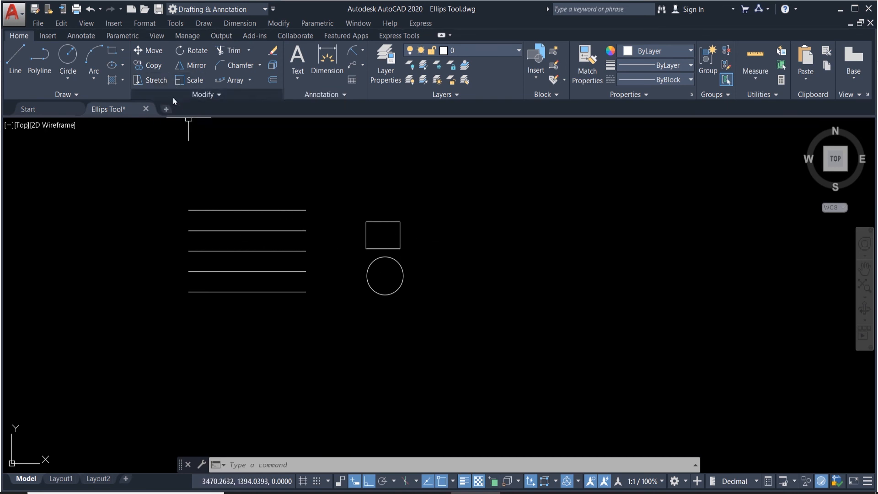
{"action": "left_click", "coordinate": [415, 247]}
{"action": "left_click", "coordinate": [397, 218]}
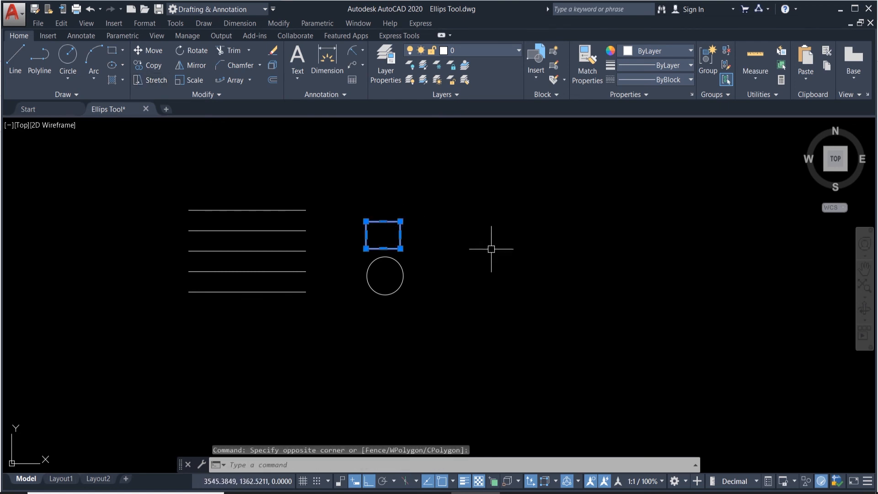
{"action": "left_click", "coordinate": [161, 83]}
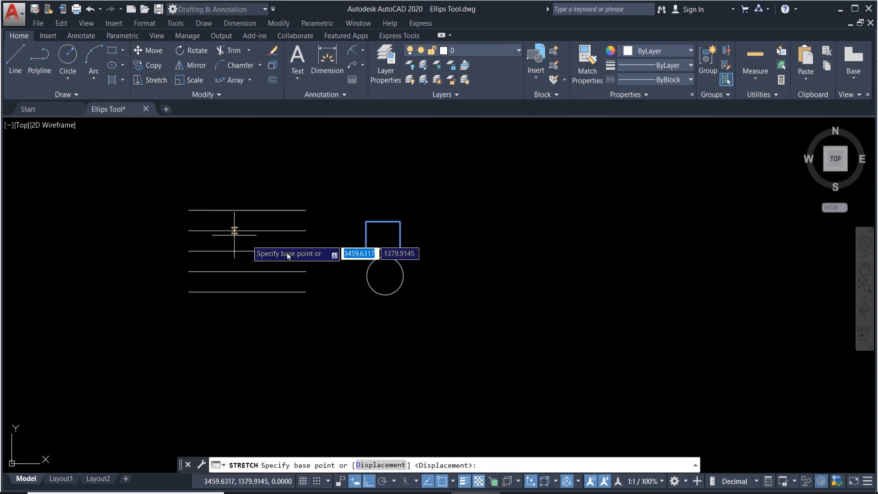
{"action": "left_click", "coordinate": [400, 235]}
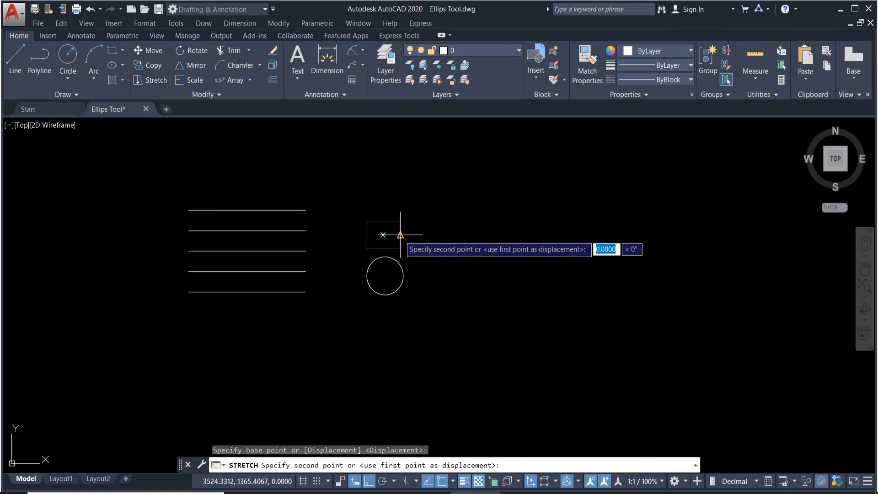
{"action": "left_click", "coordinate": [459, 233]}
{"action": "scroll", "coordinate": [516, 250], "scroll_direction": "up", "scroll_amount": 2}
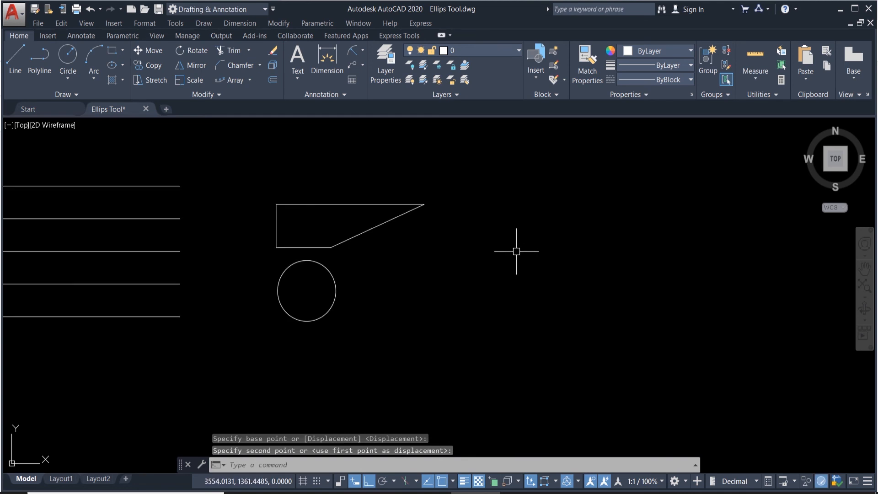
{"action": "key", "text": "ctrl+z"}
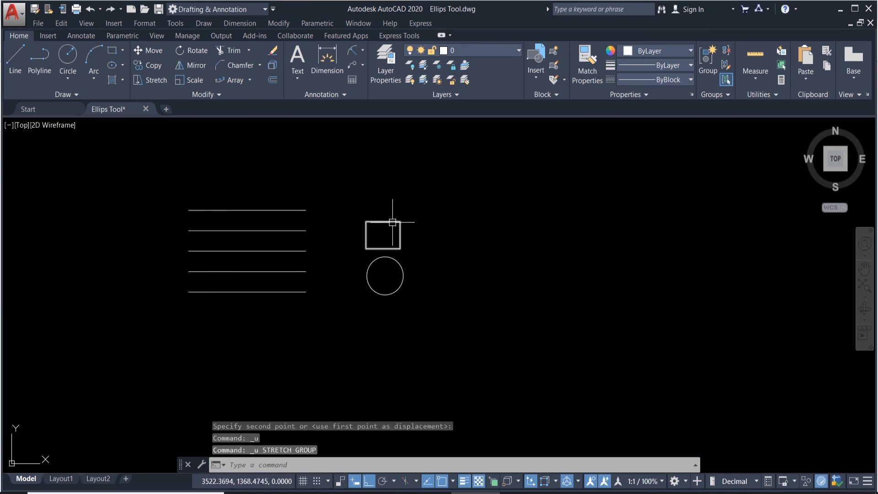
- Explode the small rectangle and stretch its right side far to the right from that side's midpoint
{"action": "left_click", "coordinate": [393, 222]}
{"action": "key", "text": "Return"}
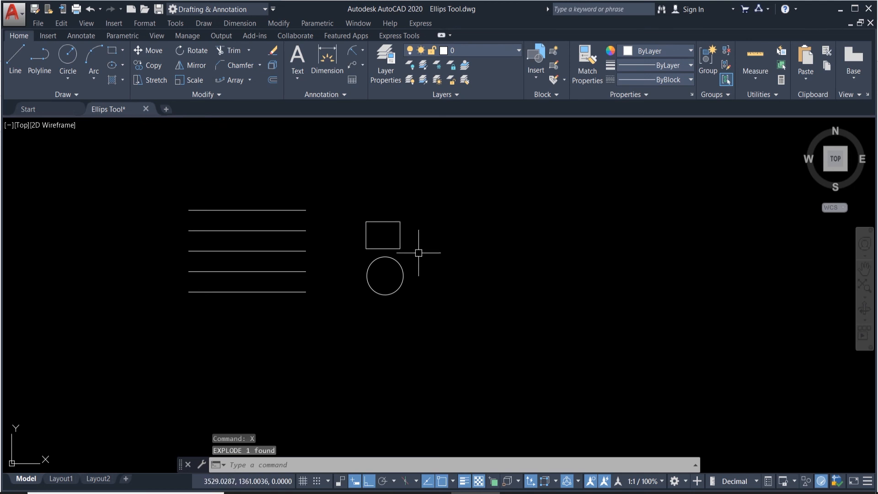
{"action": "left_click", "coordinate": [419, 253]}
{"action": "left_click", "coordinate": [397, 210]}
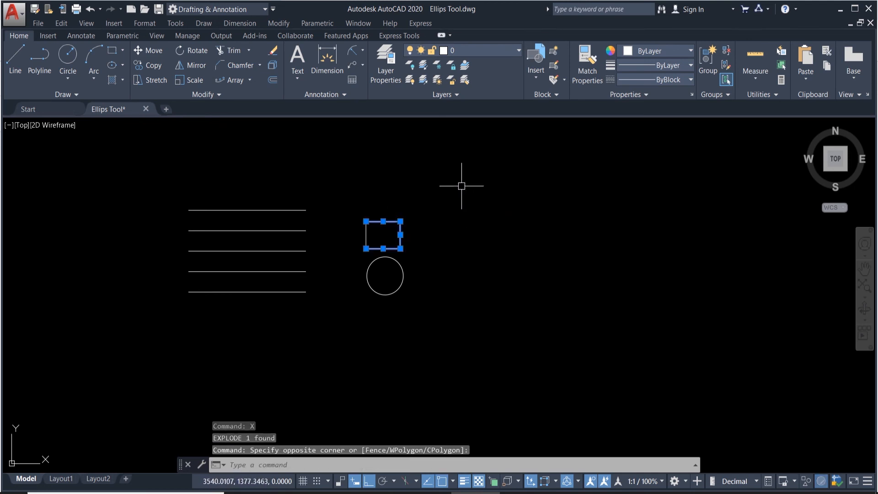
{"action": "left_click", "coordinate": [162, 81]}
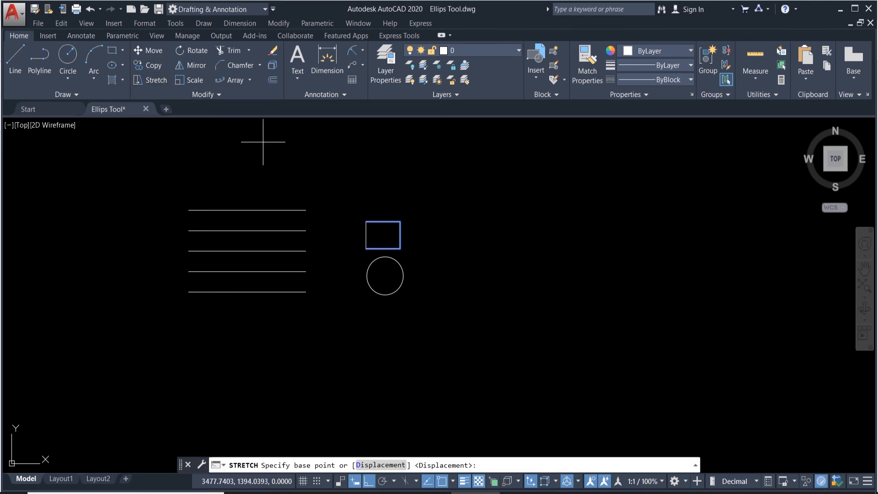
{"action": "left_click", "coordinate": [400, 235]}
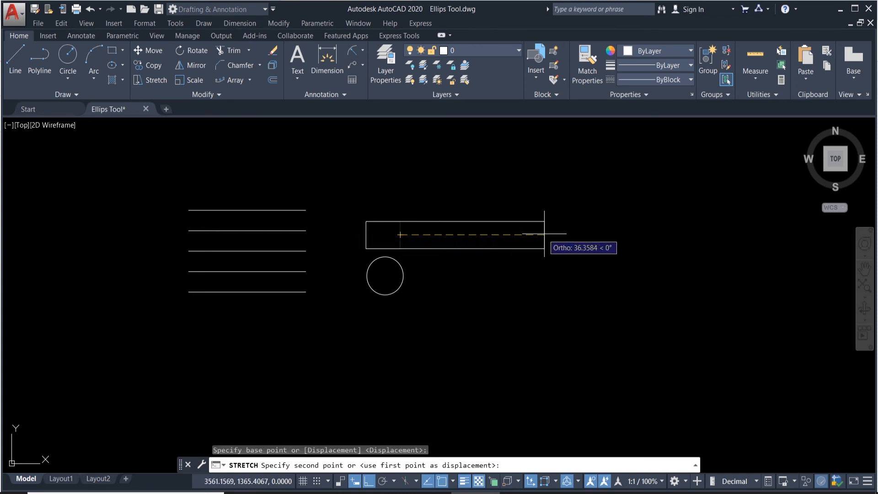
{"action": "left_click", "coordinate": [610, 235]}
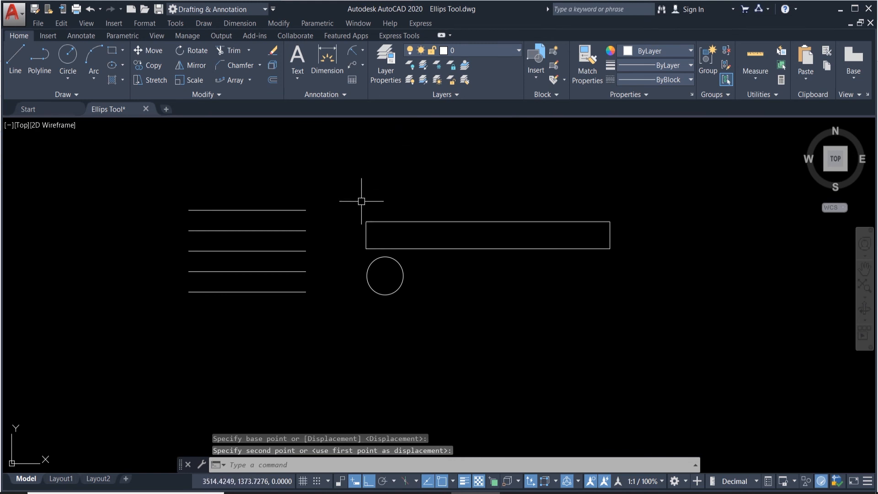
- Stretch the elongated rectangle's upper side upward by about 12 units from its midpoint
{"action": "left_click", "coordinate": [633, 225]}
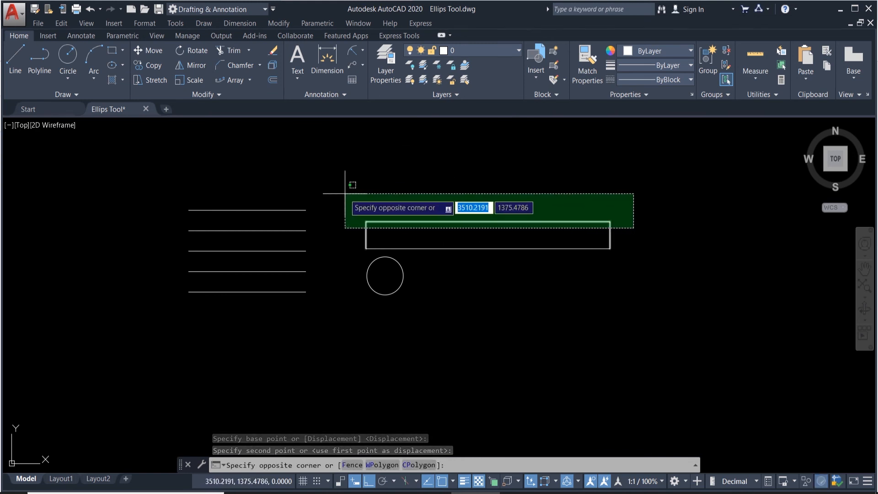
{"action": "left_click", "coordinate": [327, 181]}
{"action": "left_click", "coordinate": [149, 80]}
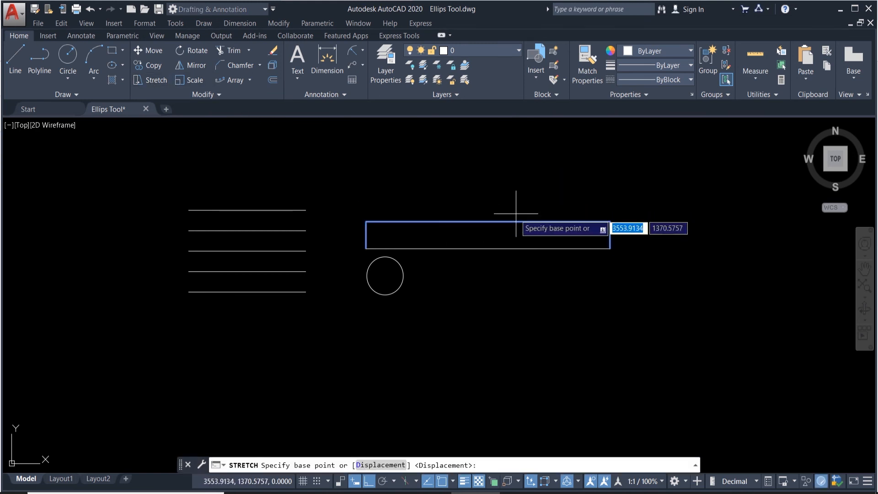
{"action": "left_click", "coordinate": [488, 221]}
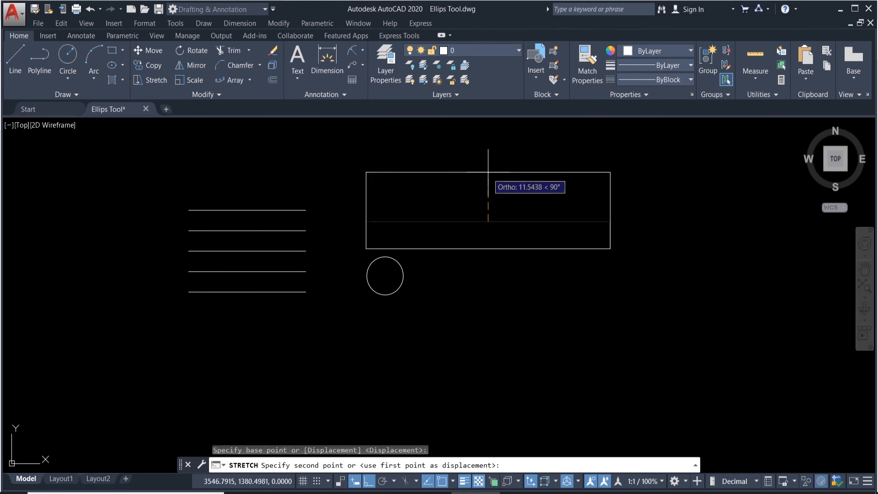
{"action": "left_click", "coordinate": [489, 170]}
- Draw a rectangle 20 units wide and 30 units high, starting from a corner below the five parallel lines
{"action": "scroll", "coordinate": [473, 209], "scroll_direction": "down", "scroll_amount": 2}
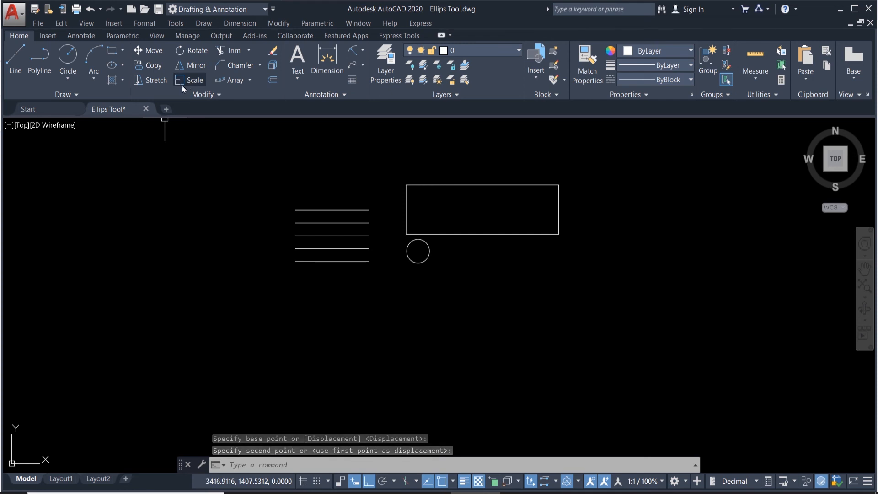
{"action": "left_click", "coordinate": [112, 52]}
{"action": "left_click", "coordinate": [276, 338]}
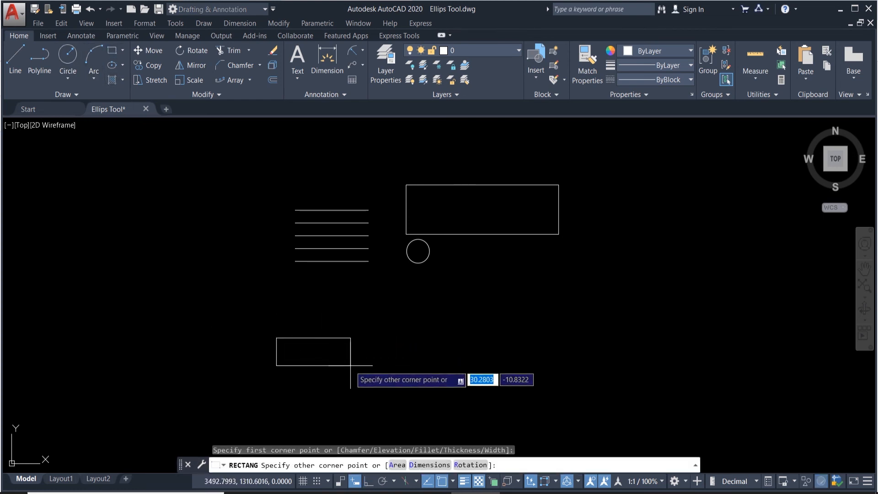
{"action": "type", "text": "@20"}
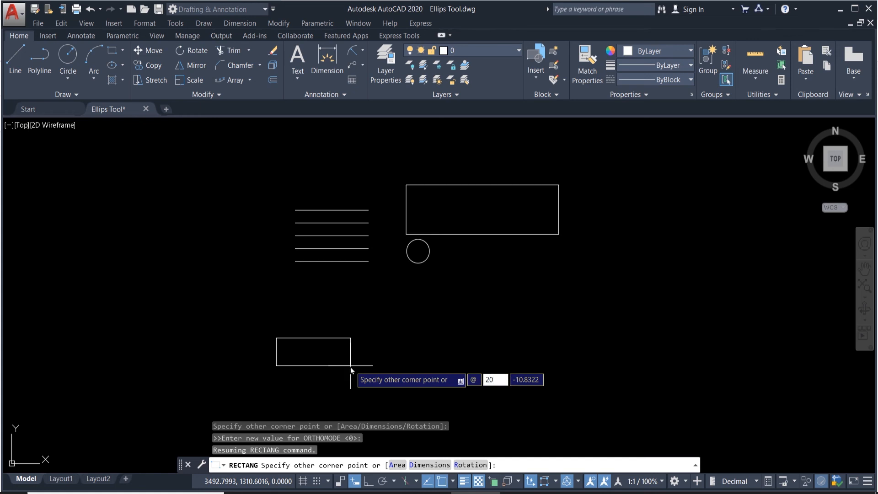
{"action": "key", "text": "Tab"}
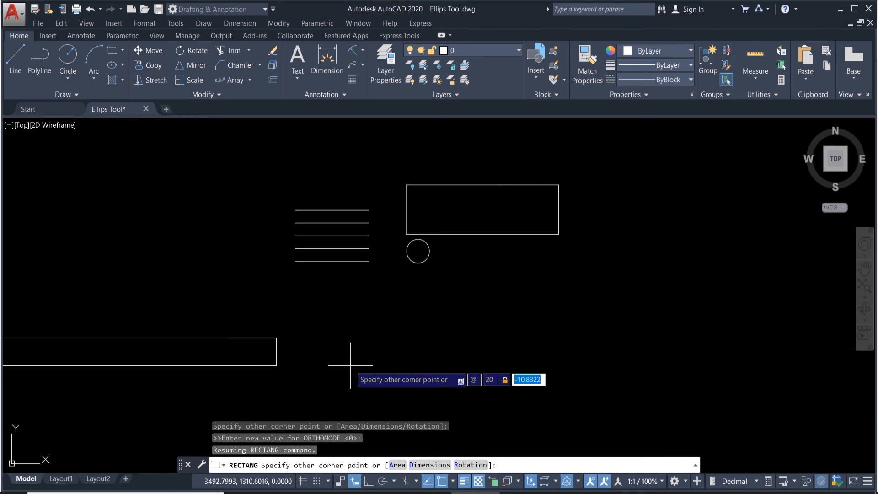
{"action": "type", "text": "30"}
{"action": "key", "text": "Return"}
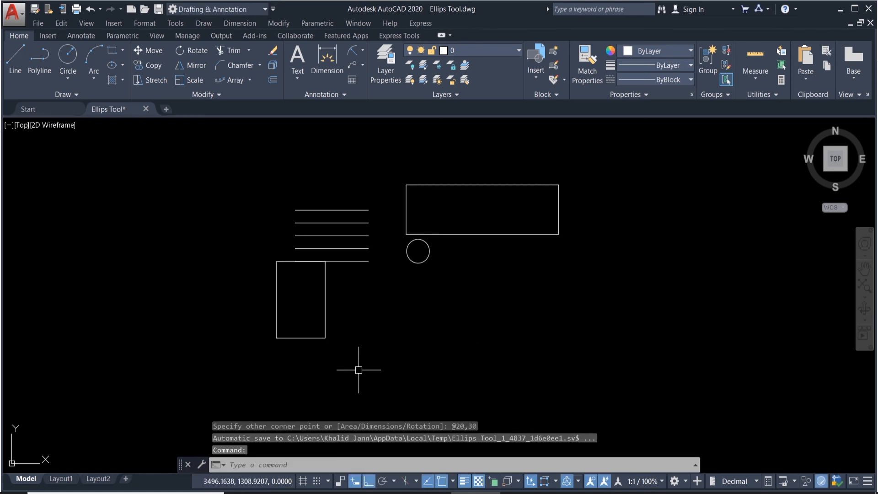
- Move the new 20 by 30 rectangle horizontally to the right, into the free space below the elongated rectangle
{"action": "left_click", "coordinate": [479, 369]}
{"action": "left_click", "coordinate": [286, 303]}
{"action": "type", "text": "m"}
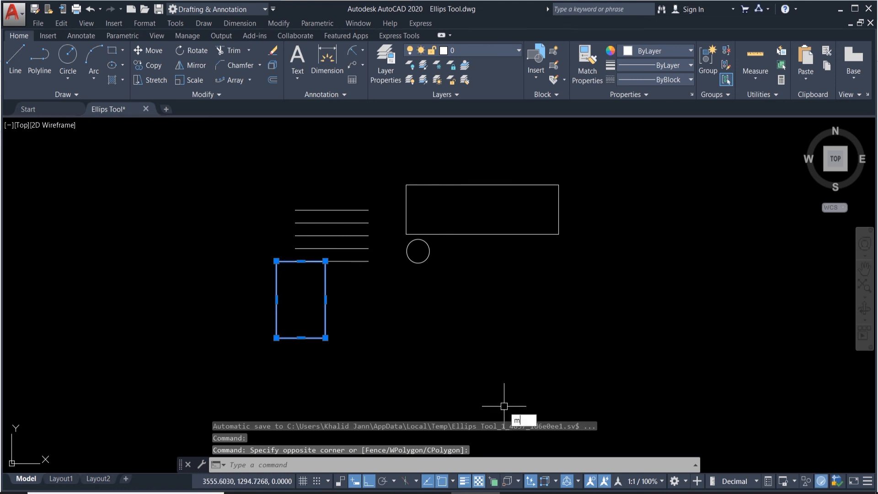
{"action": "key", "text": "Return"}
{"action": "left_click", "coordinate": [392, 308]}
{"action": "left_click", "coordinate": [594, 362]}
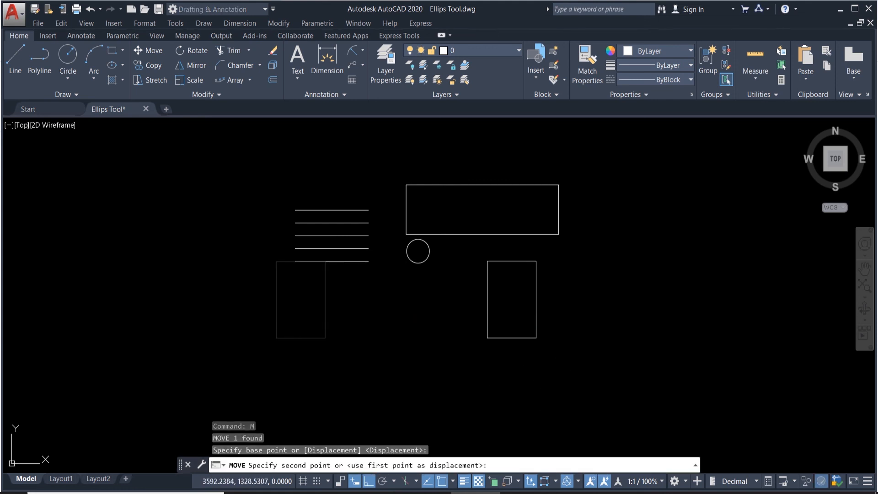
- Erase the elongated exploded rectangle and the small circle
{"action": "left_click", "coordinate": [451, 256]}
{"action": "left_click", "coordinate": [380, 169]}
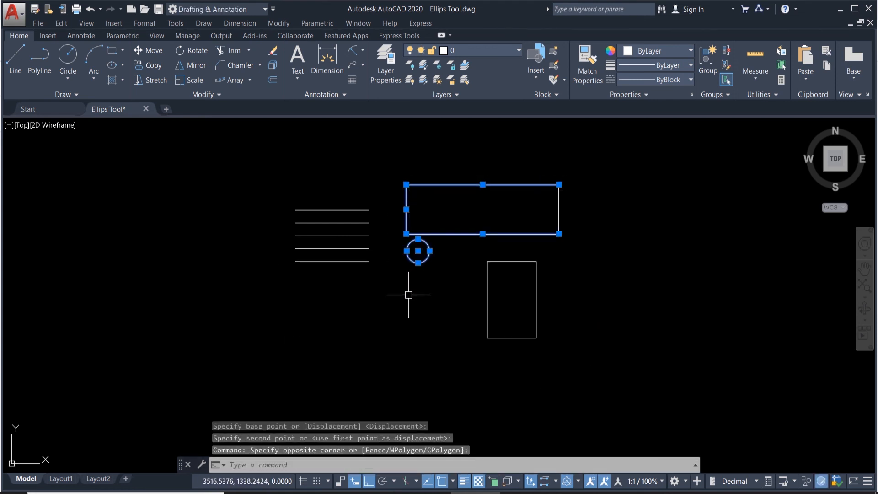
{"action": "key", "text": "Delete"}
{"action": "left_click", "coordinate": [577, 237]}
{"action": "left_click", "coordinate": [551, 210]}
{"action": "key", "text": "Delete"}
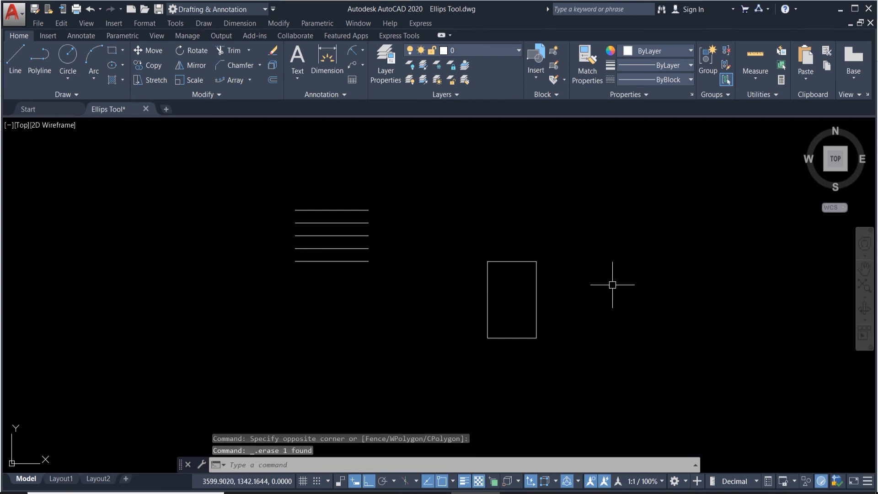
- Scale a copy of the rectangle by a factor of 1.5 from its lower-left corner, keeping the original
{"action": "scroll", "coordinate": [595, 290], "scroll_direction": "up", "scroll_amount": 4}
{"action": "scroll", "coordinate": [545, 279], "scroll_direction": "down", "scroll_amount": 7}
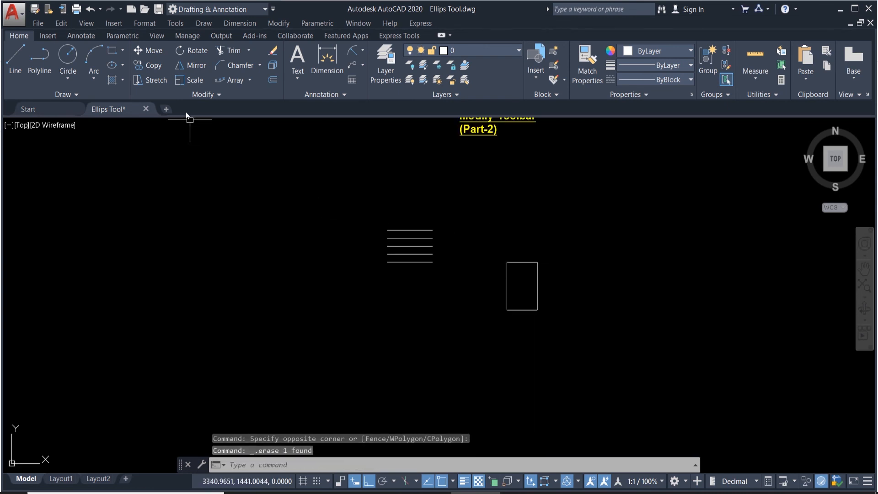
{"action": "left_click", "coordinate": [195, 81]}
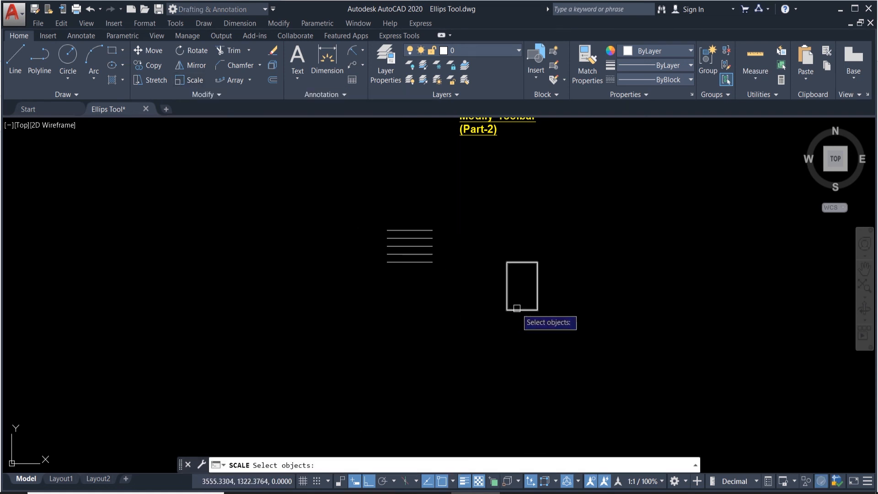
{"action": "left_click", "coordinate": [517, 309]}
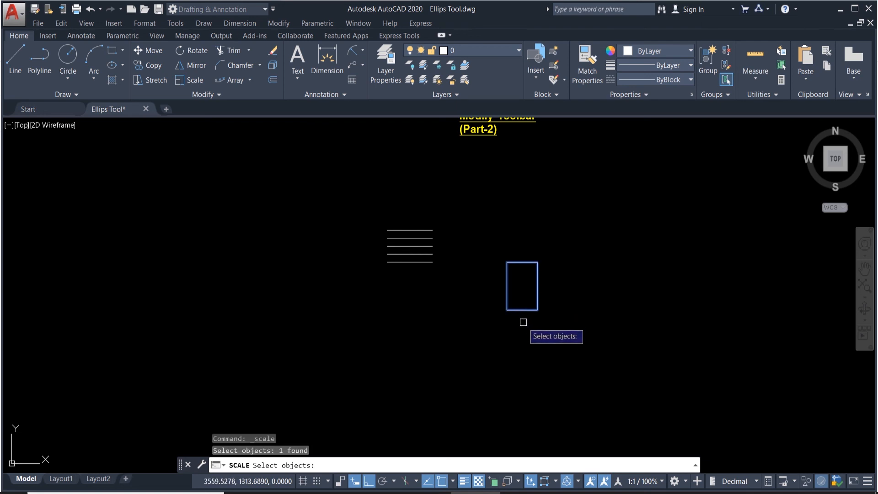
{"action": "key", "text": "Return"}
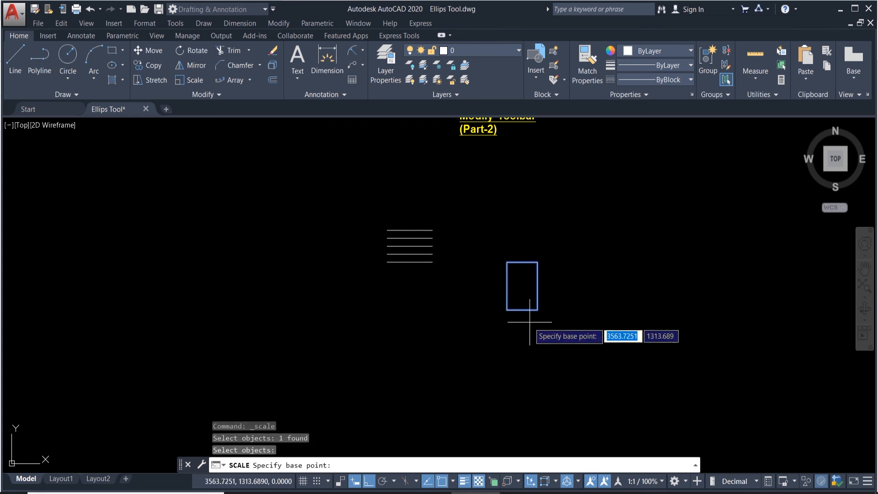
{"action": "left_click", "coordinate": [507, 310]}
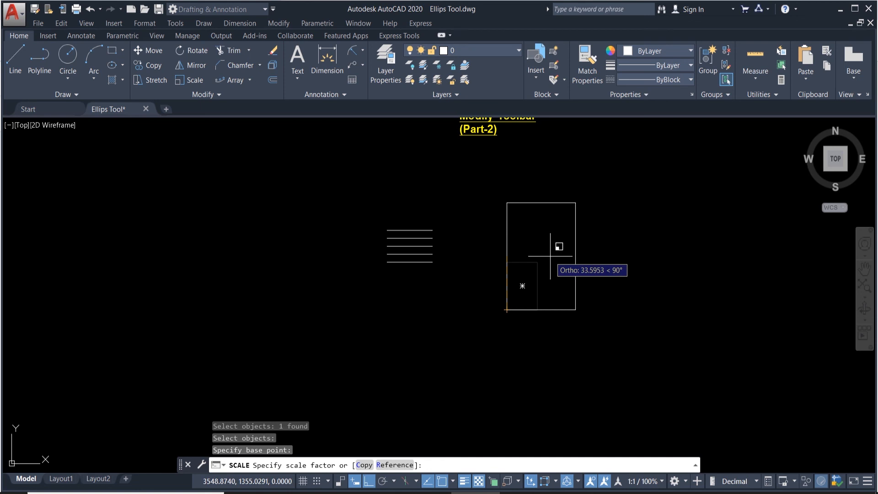
{"action": "left_click", "coordinate": [360, 465]}
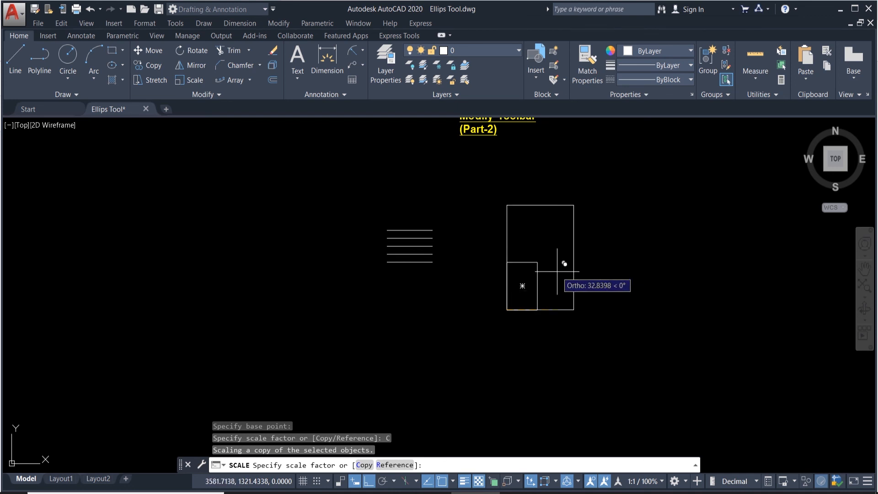
{"action": "type", "text": "1.5"}
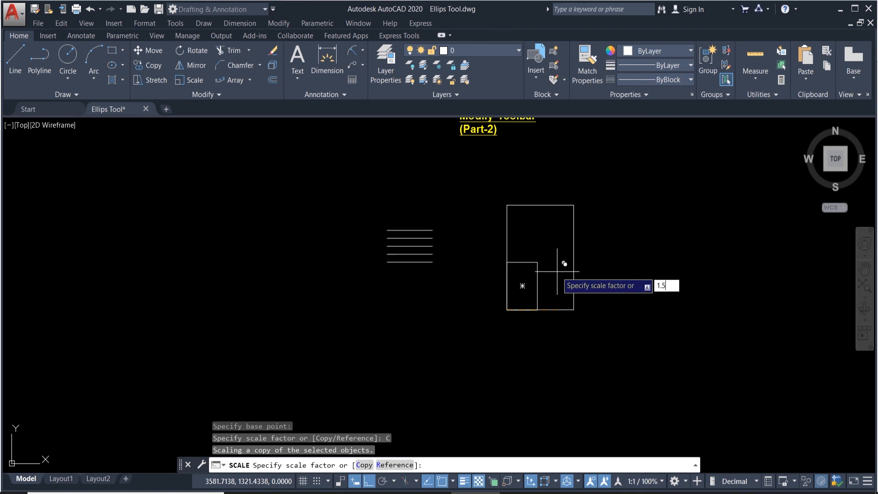
{"action": "key", "text": "Return"}
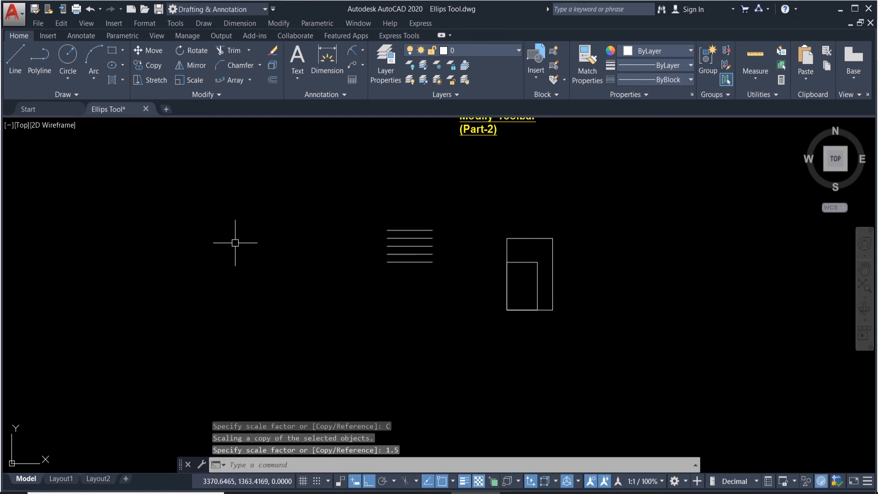
- Add an aligned dimension to the smaller rectangle's upper side, placed just above it
{"action": "type", "text": "dal"}
{"action": "key", "text": "Return"}
{"action": "scroll", "coordinate": [542, 265], "scroll_direction": "up", "scroll_amount": 1}
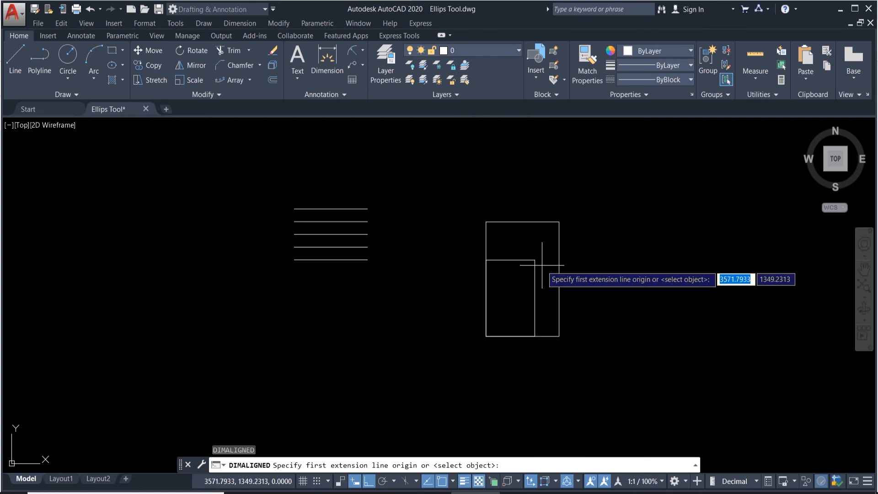
{"action": "left_click", "coordinate": [534, 259]}
{"action": "left_click", "coordinate": [486, 259]}
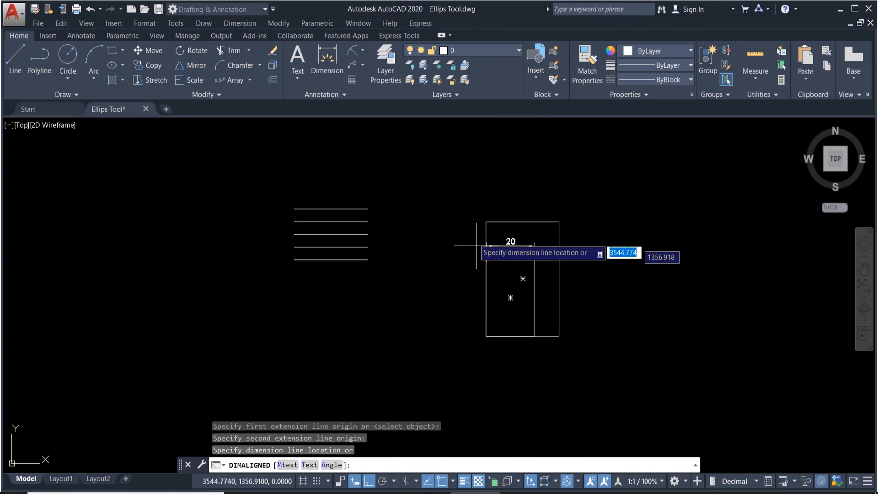
{"action": "left_click", "coordinate": [476, 246]}
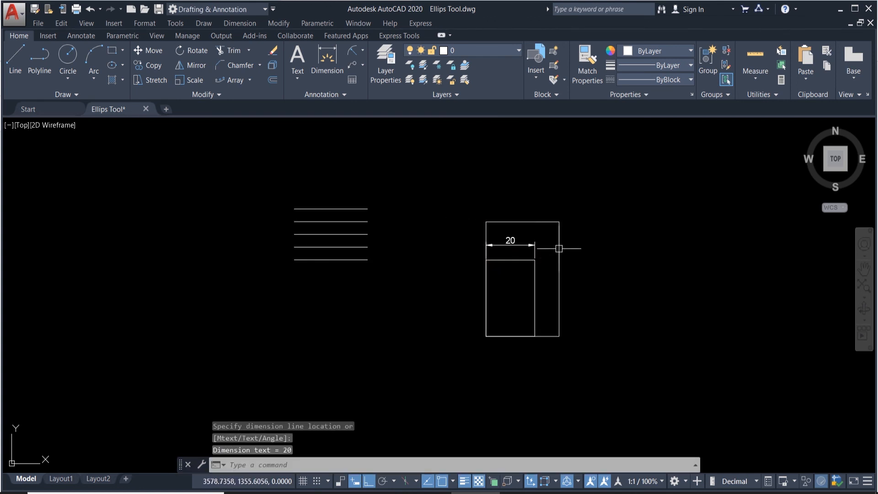
- Add an aligned dimension above the larger rectangle's upper side
{"action": "key", "text": "Return"}
{"action": "left_click", "coordinate": [486, 222]}
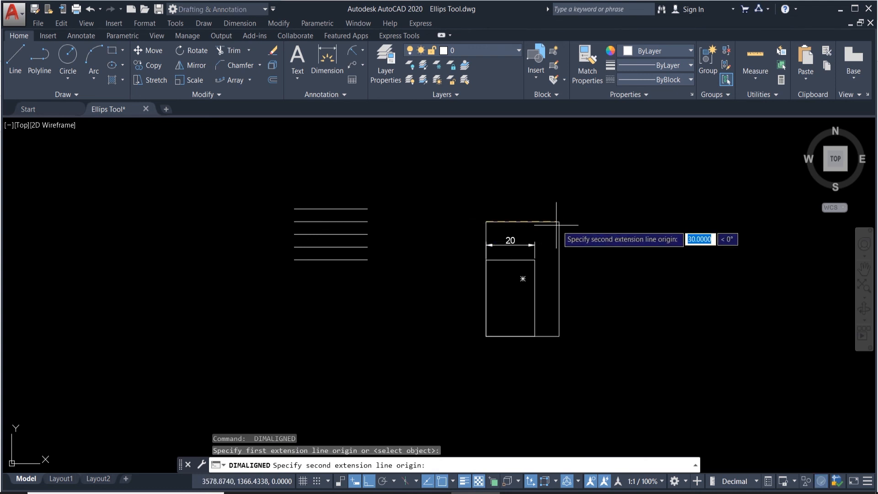
{"action": "left_click", "coordinate": [559, 222]}
{"action": "left_click", "coordinate": [561, 193]}
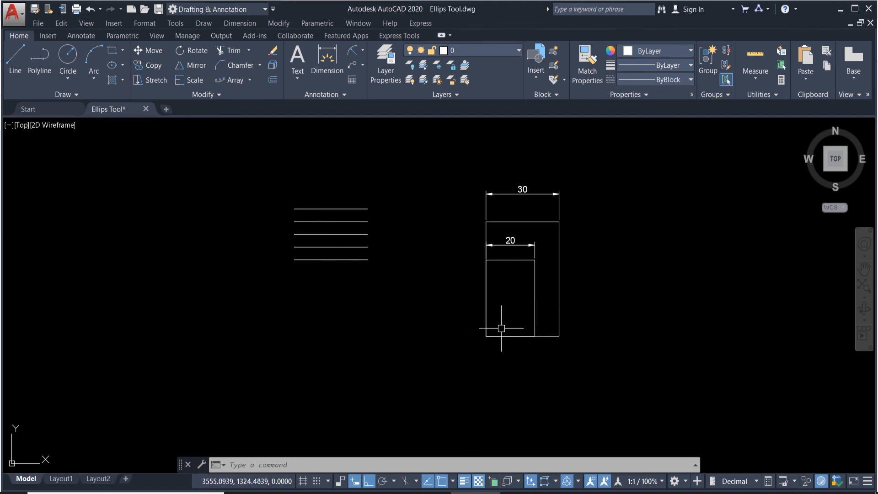
{"action": "scroll", "coordinate": [533, 333], "scroll_direction": "down", "scroll_amount": 4}
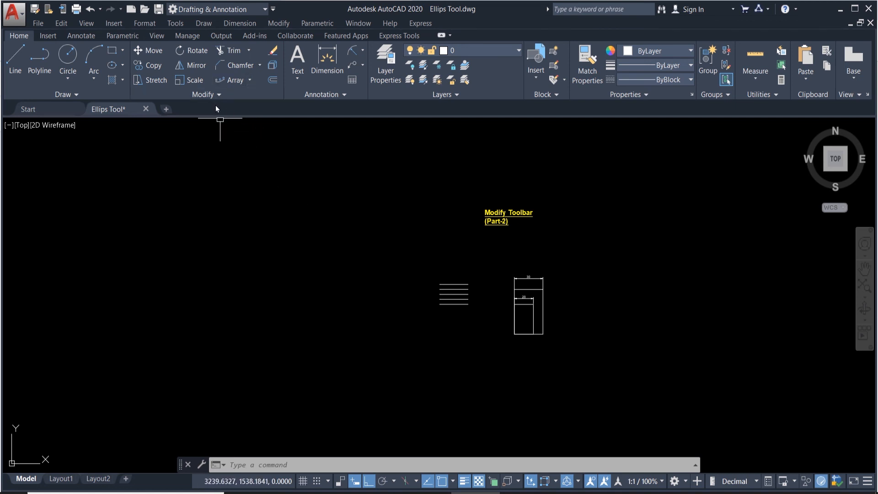
{"action": "left_click", "coordinate": [190, 67]}
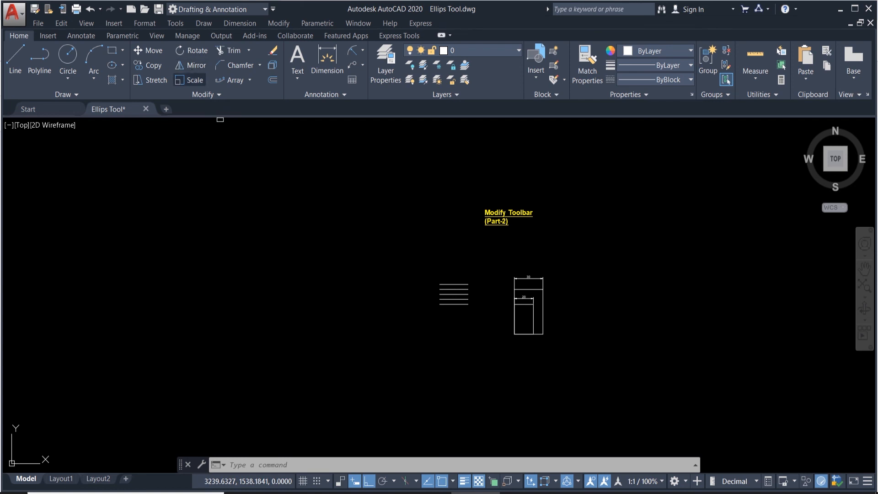
{"action": "left_click", "coordinate": [222, 279]}
{"action": "left_click", "coordinate": [303, 194]}
{"action": "left_click", "coordinate": [281, 269]}
{"action": "left_click", "coordinate": [169, 157]}
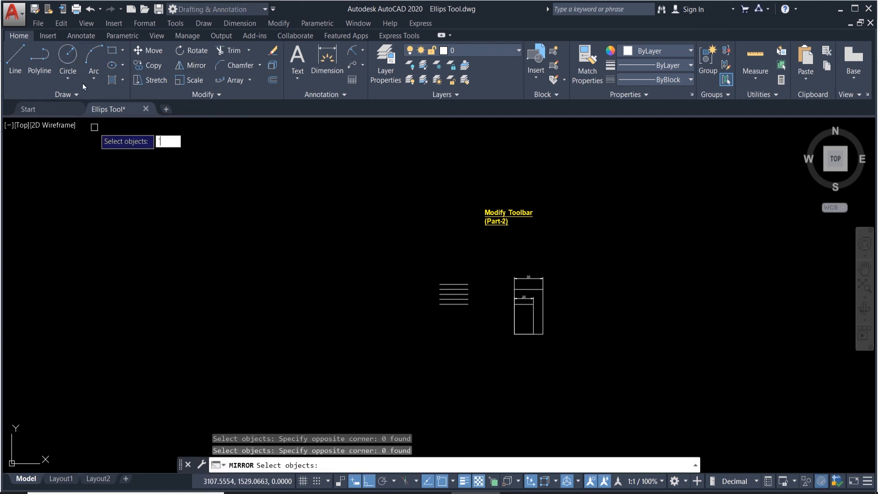
{"action": "left_click", "coordinate": [201, 196]}
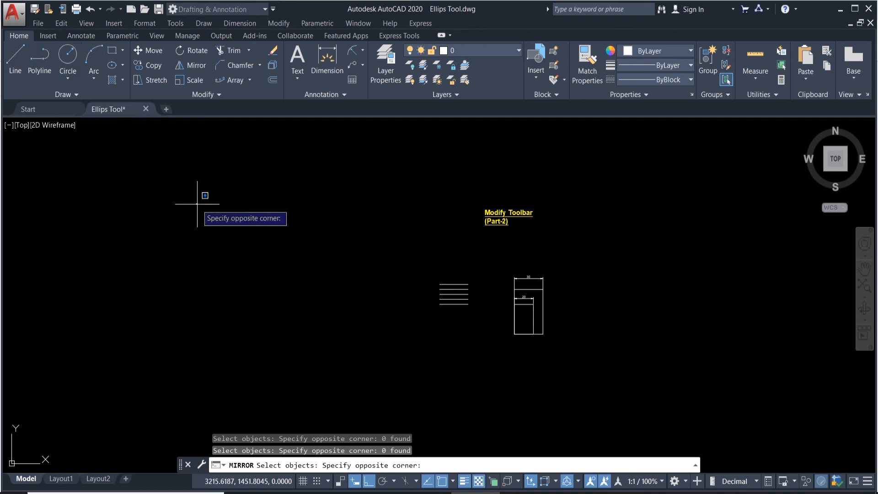
{"action": "key", "text": "Escape"}
{"action": "key", "text": "Escape"}
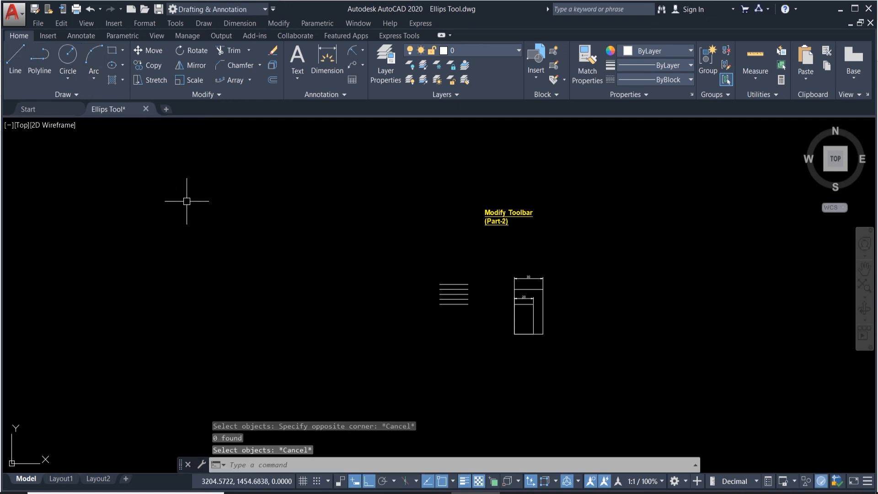
- Draw a stepped shape of three connected lines in the empty area left of the title: horizontal right, vertical down, horizontal right
{"action": "left_click", "coordinate": [15, 57]}
{"action": "left_click", "coordinate": [152, 203]}
{"action": "left_click", "coordinate": [220, 204]}
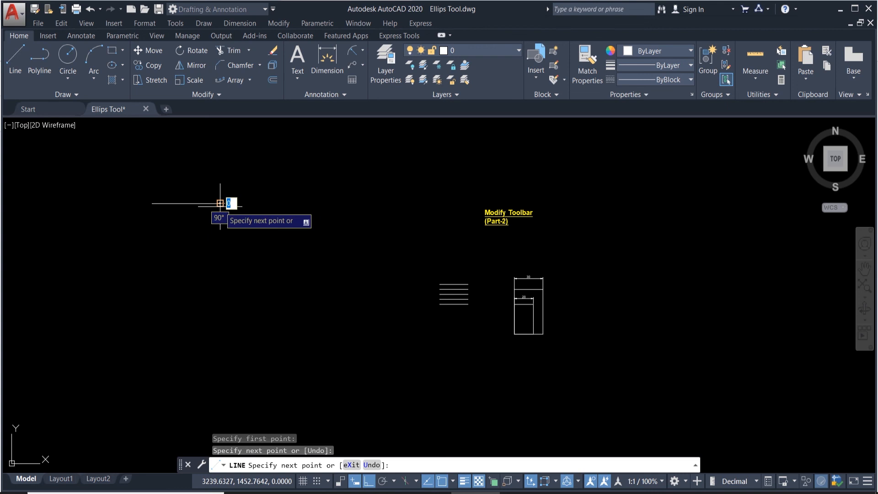
{"action": "left_click", "coordinate": [220, 258]}
{"action": "left_click", "coordinate": [268, 277]}
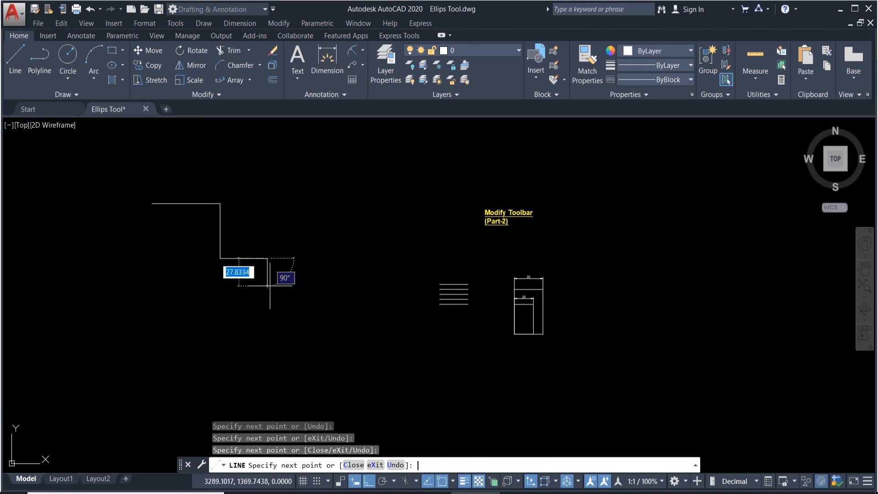
{"action": "key", "text": "Return"}
- Mirror the three stepped lines upward about a horizontal axis through their upper corner, keeping the source lines
{"action": "left_click", "coordinate": [274, 288]}
{"action": "left_click", "coordinate": [174, 172]}
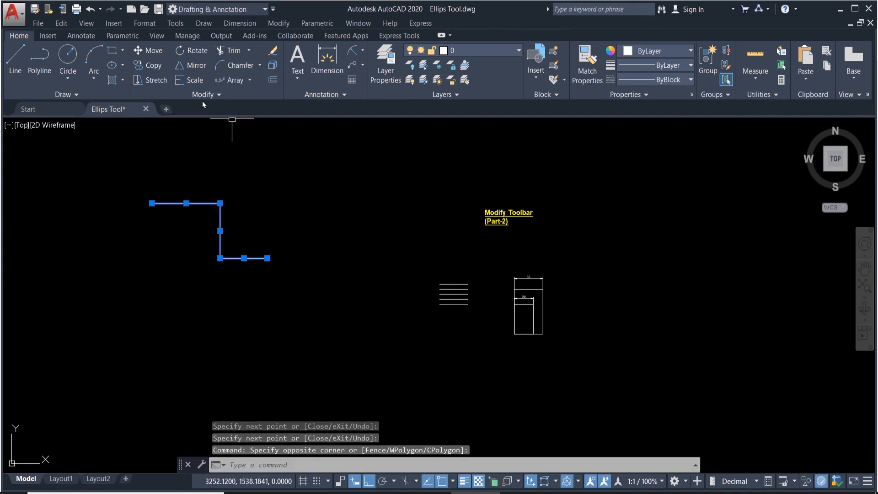
{"action": "left_click", "coordinate": [181, 64]}
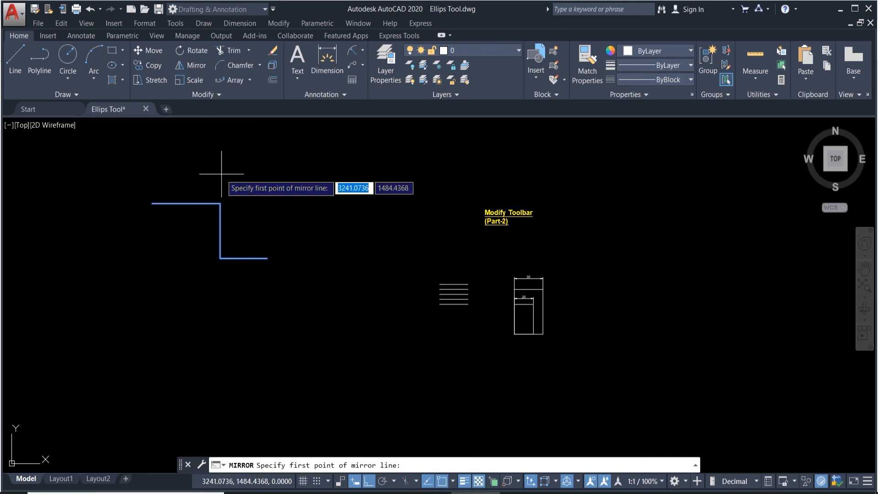
{"action": "left_click", "coordinate": [220, 204]}
{"action": "left_click", "coordinate": [315, 199]}
{"action": "left_click", "coordinate": [353, 241]}
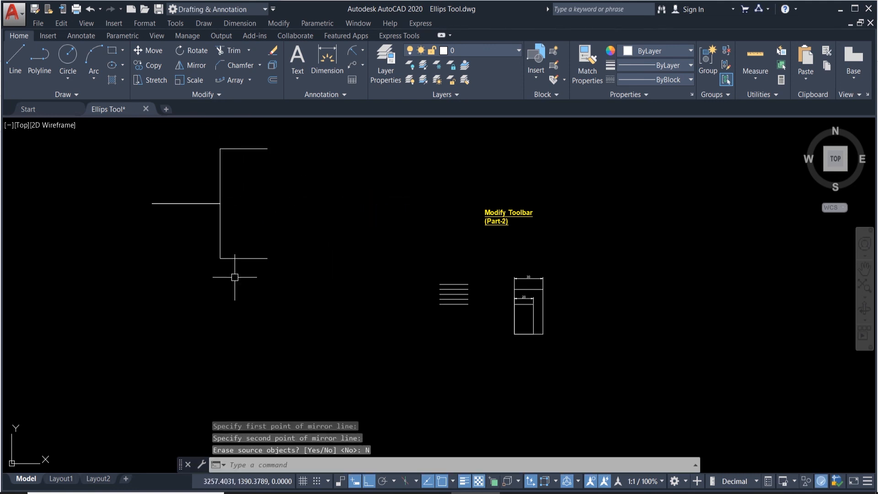